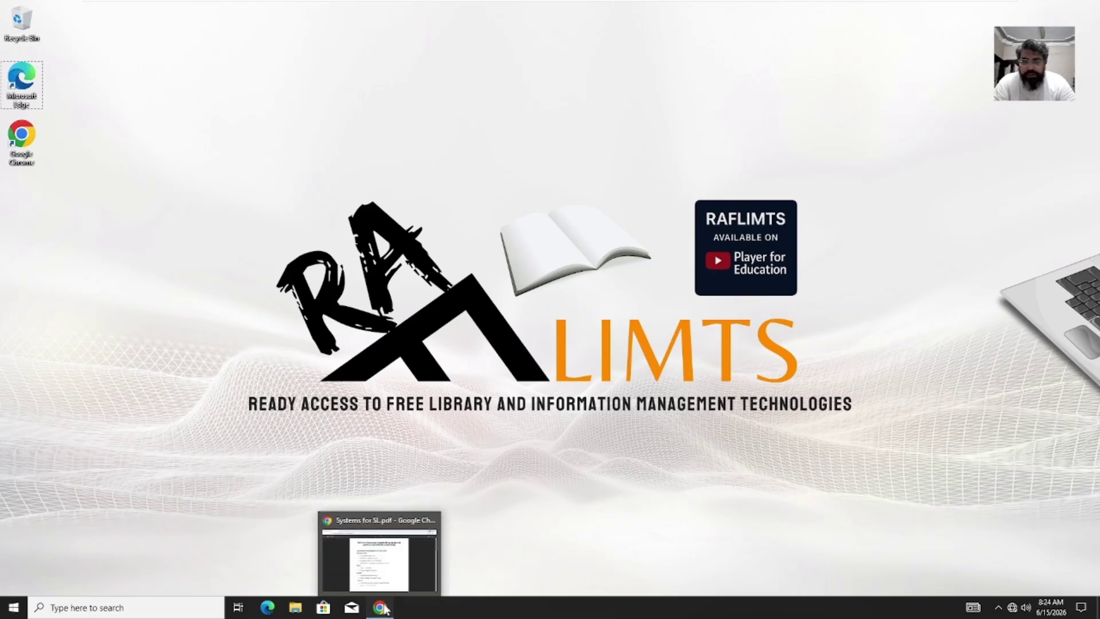
Step: Bring Chrome forward and run a Google search for 'apache friends'
click(380, 606)
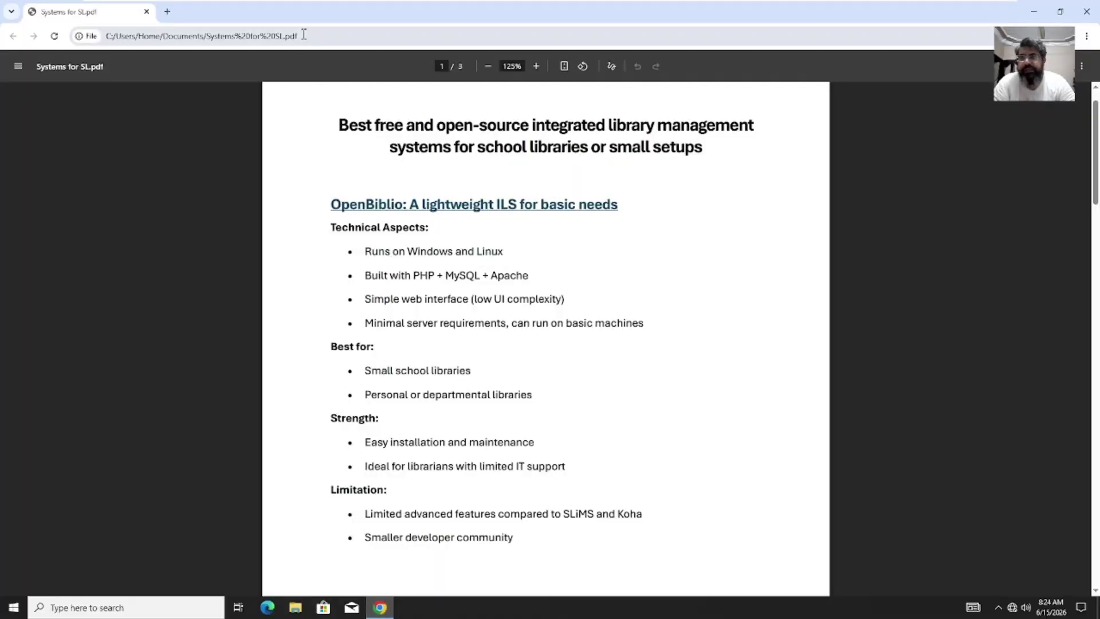
click(304, 36)
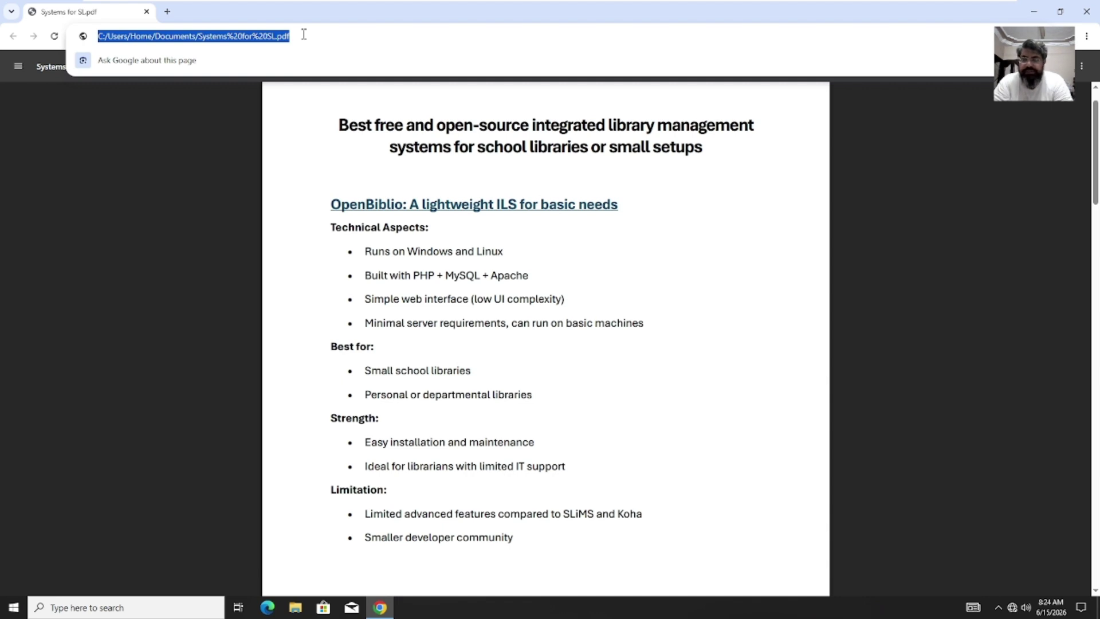
text(a)
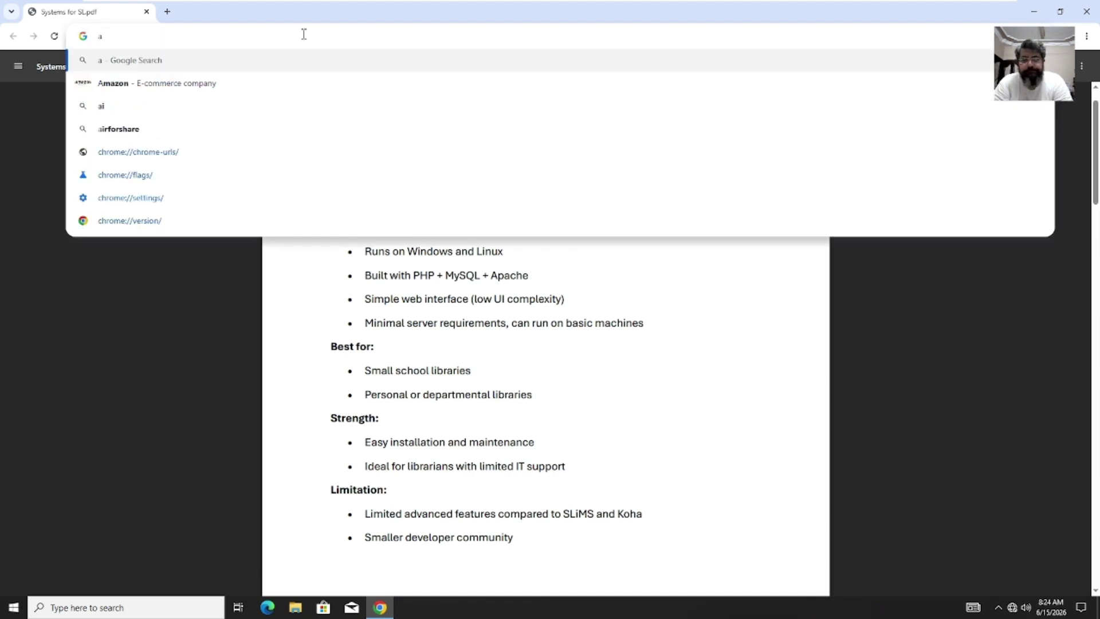
text(pached)
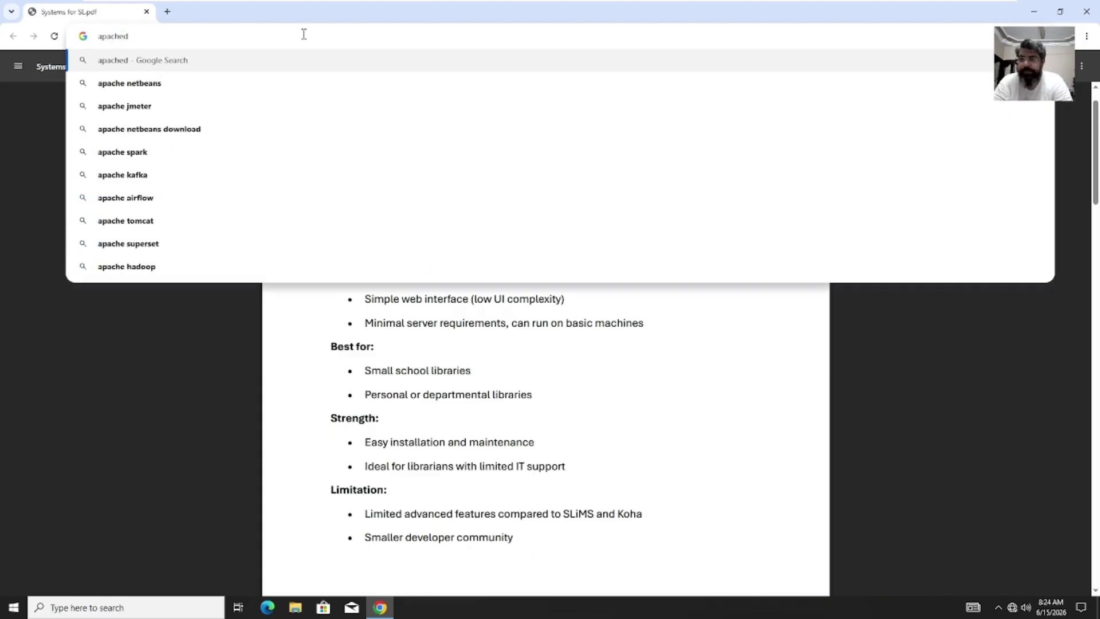
key(BackSpace)
key(BackSpace)
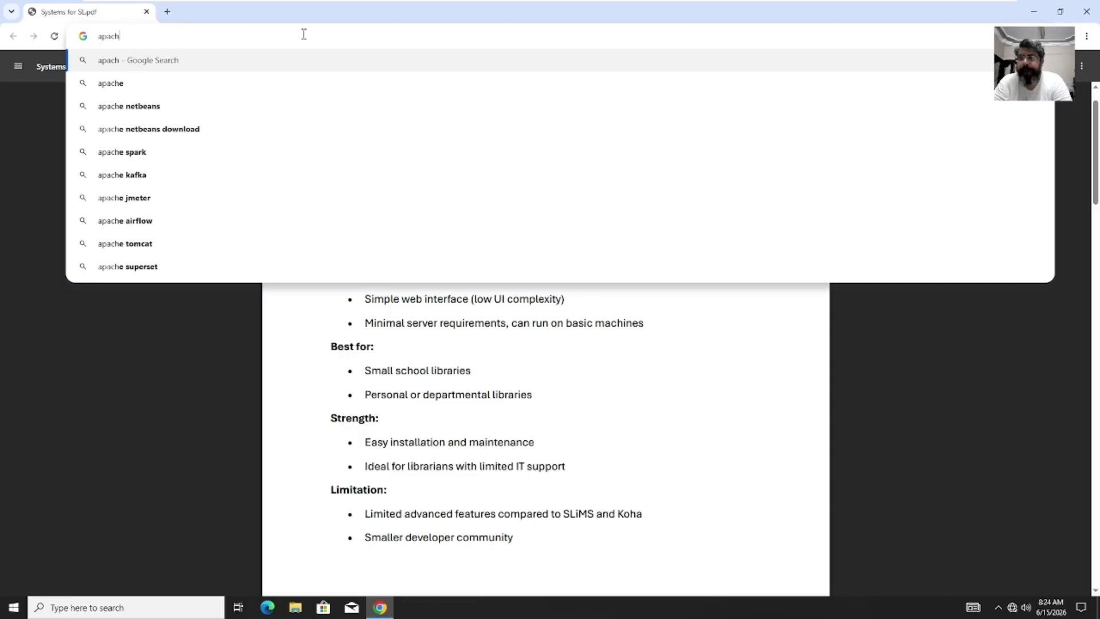
text(e)
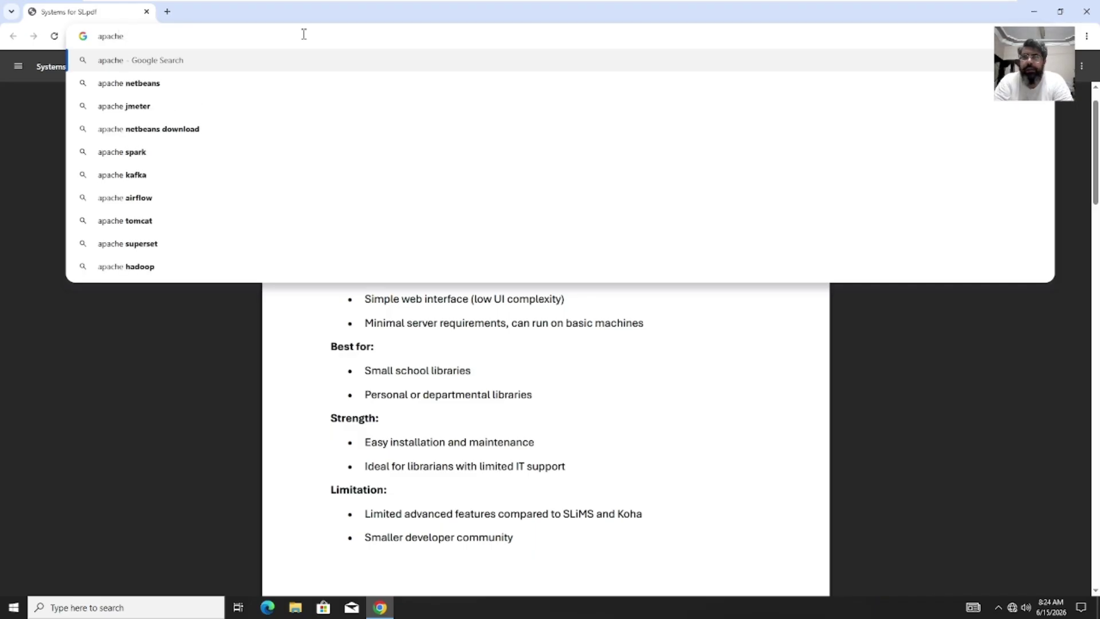
text( fri)
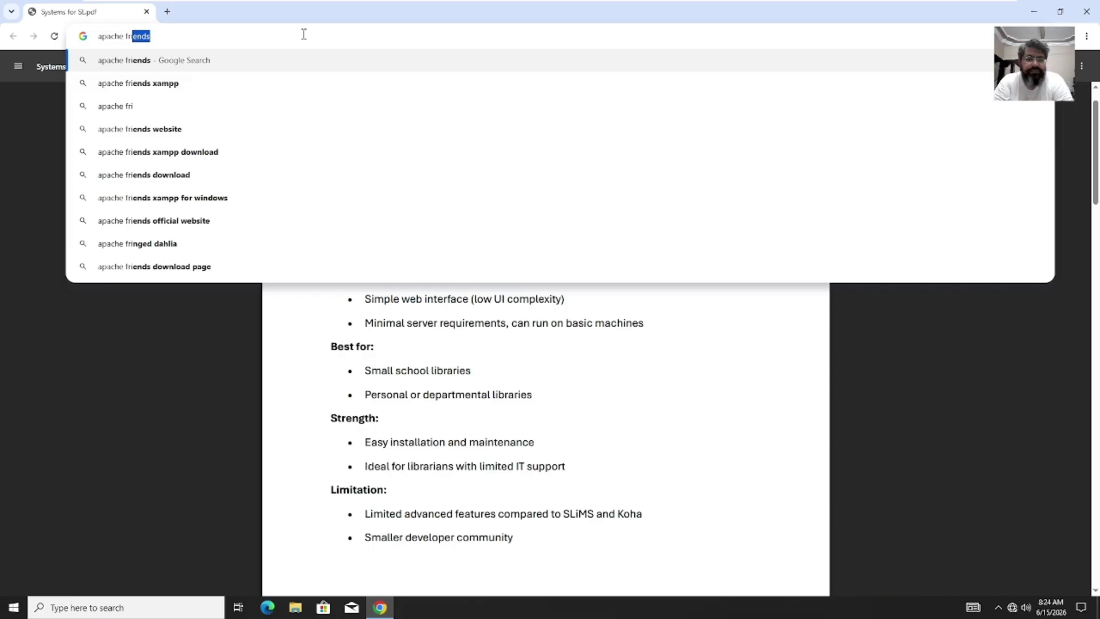
key(Return)
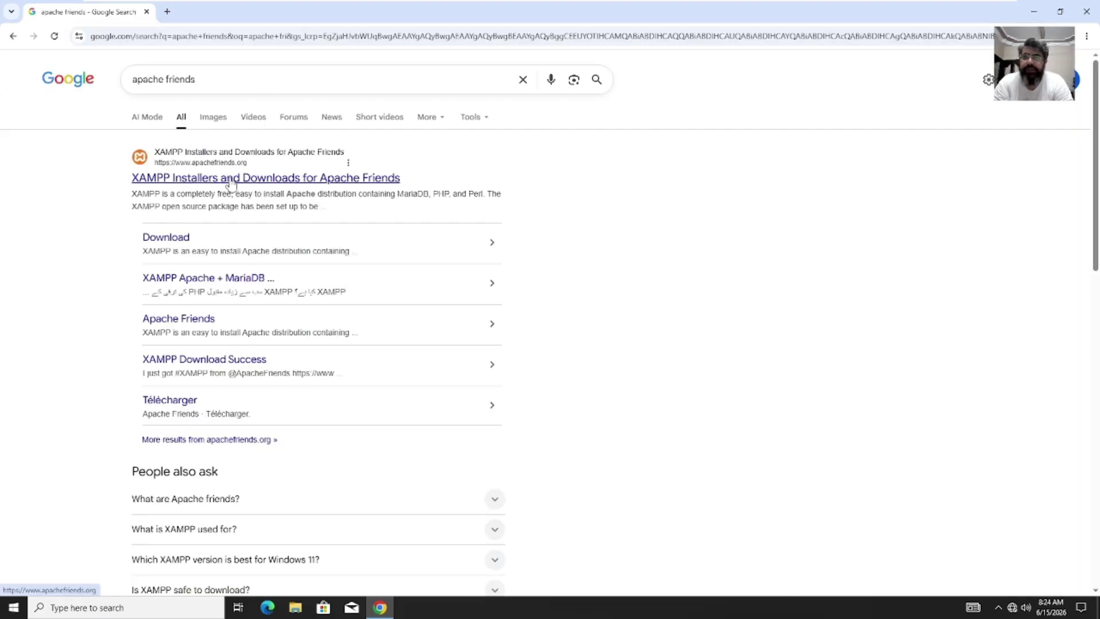
Step: Open the Apache Friends download page at 125% zoom and download XAMPP 8.0.30 for Windows (64-bit)
click(166, 239)
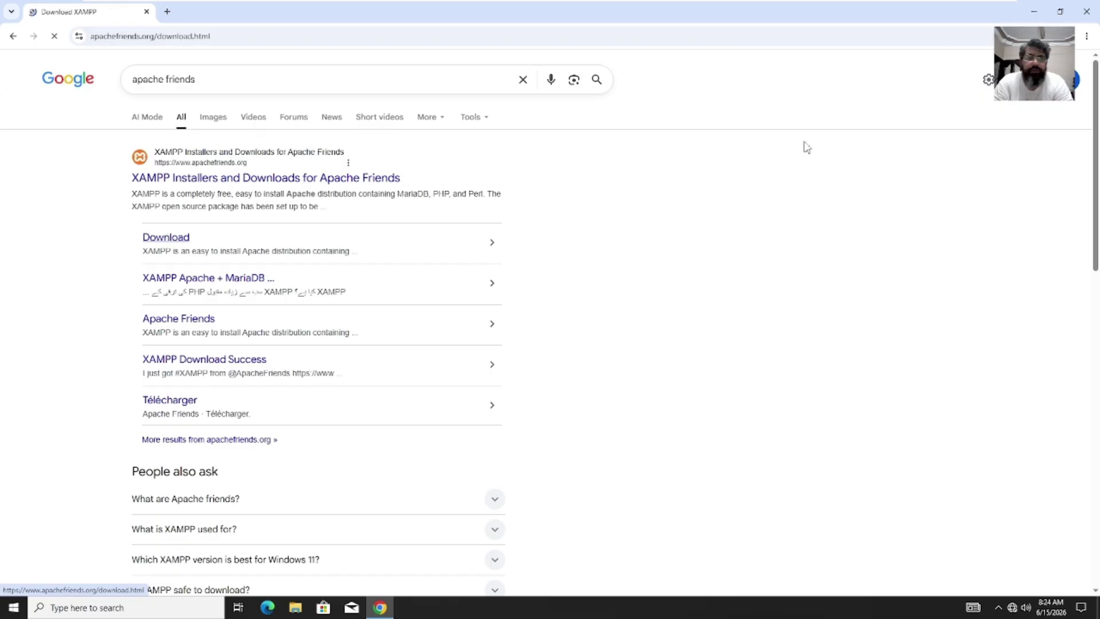
click(1088, 38)
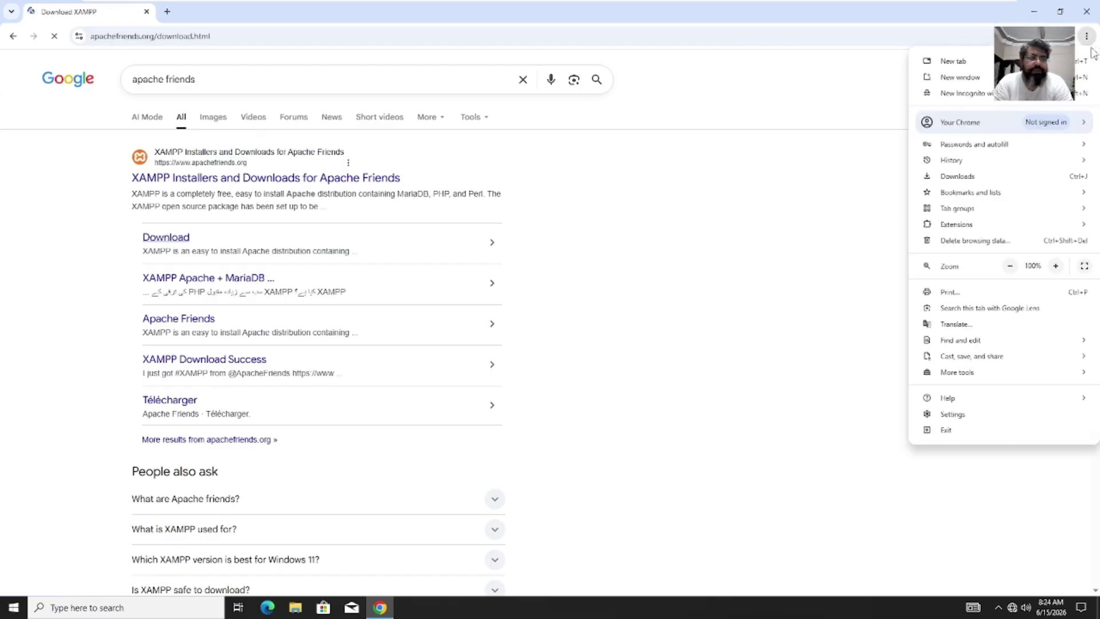
click(1056, 266)
click(1056, 266)
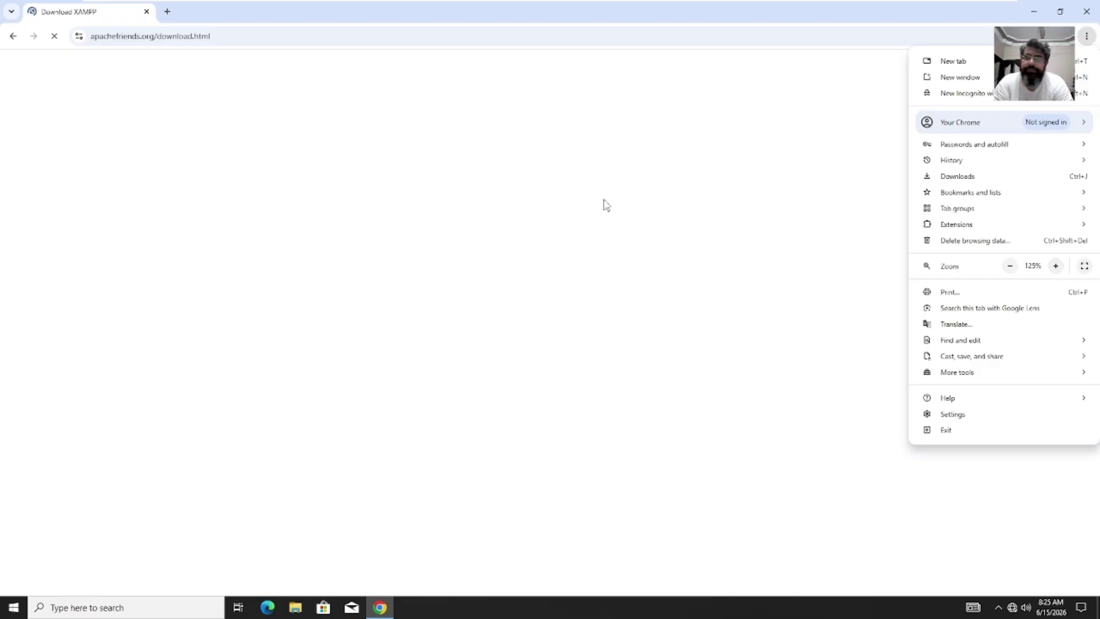
click(633, 168)
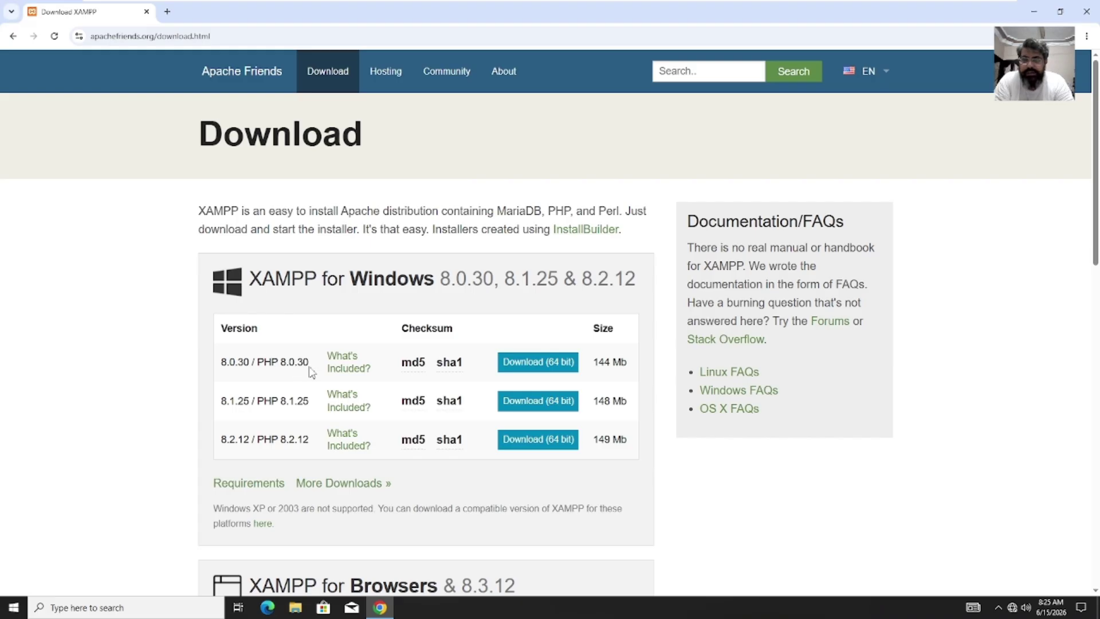
click(528, 367)
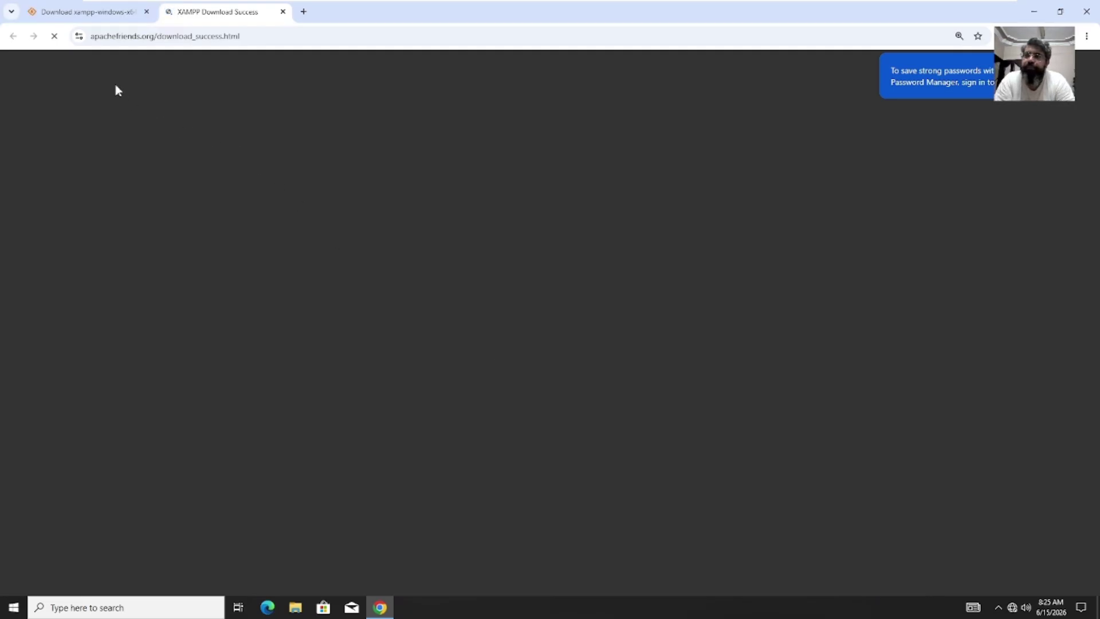
Step: Let the SourceForge XAMPP download start, return to the Download Success tab, and open a new tab
click(92, 12)
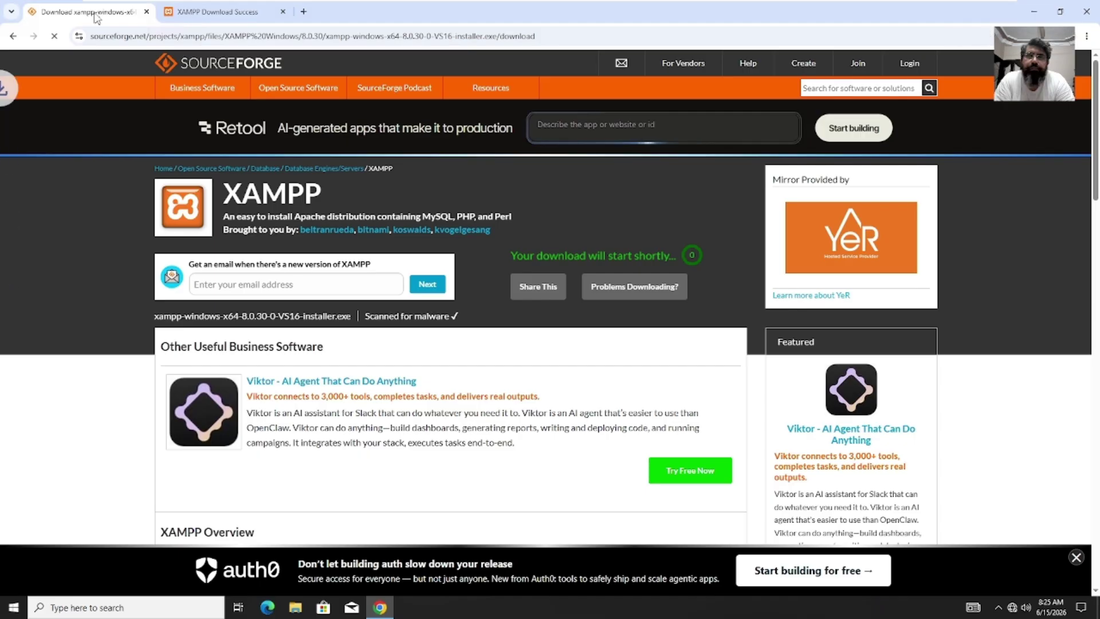
click(216, 16)
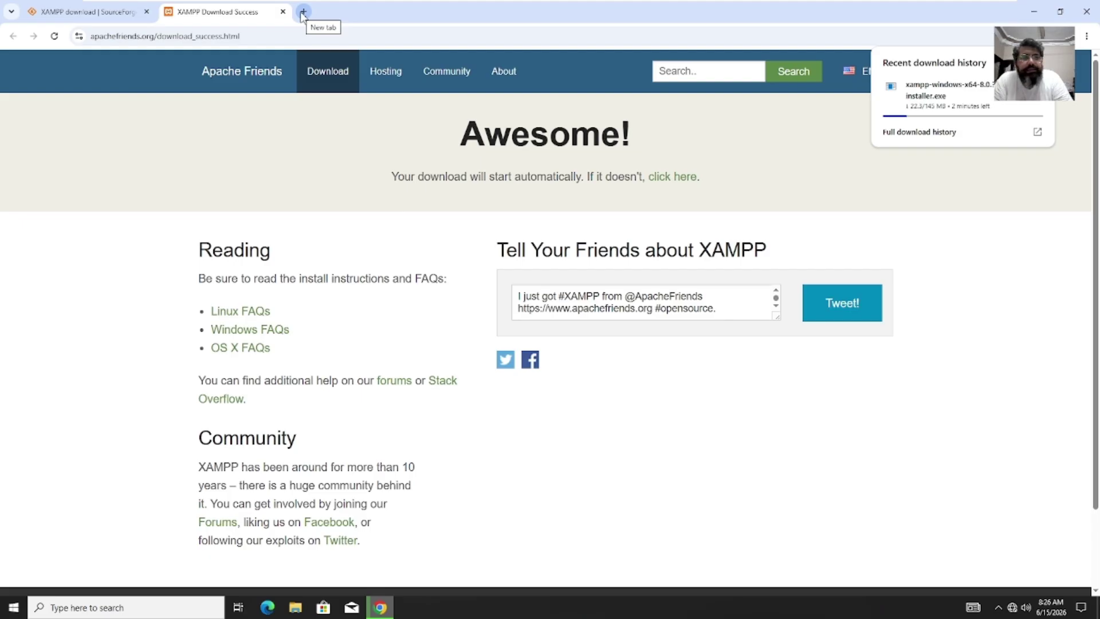
click(303, 12)
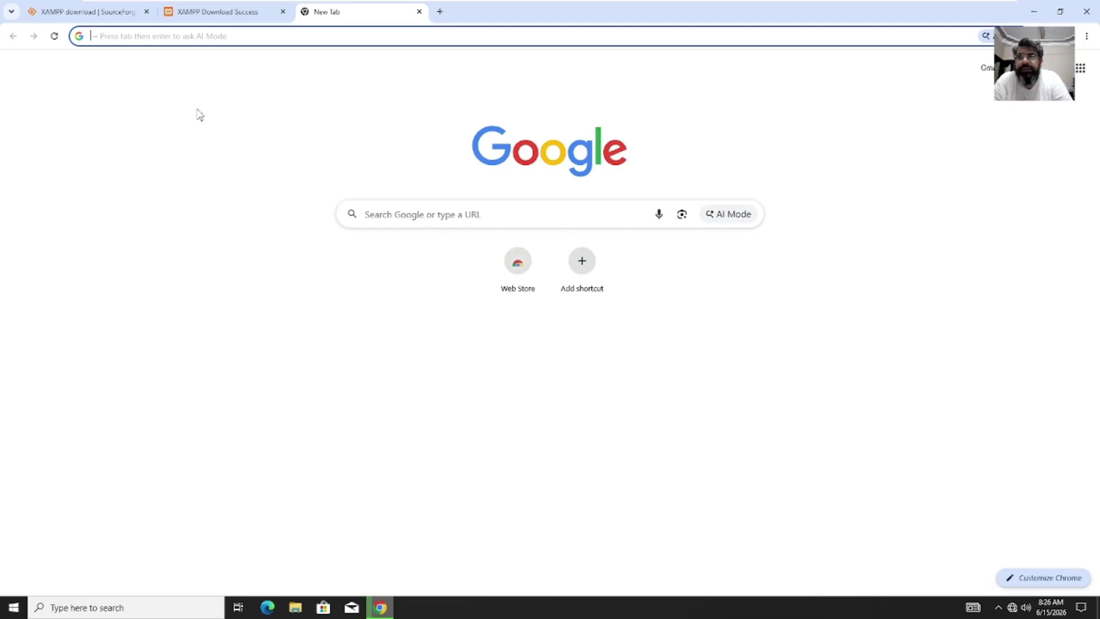
Step: Search for 'openbiblio 0.8.1' and open the GitHub 'Releases · Larian77/Openbiblio' result
click(351, 38)
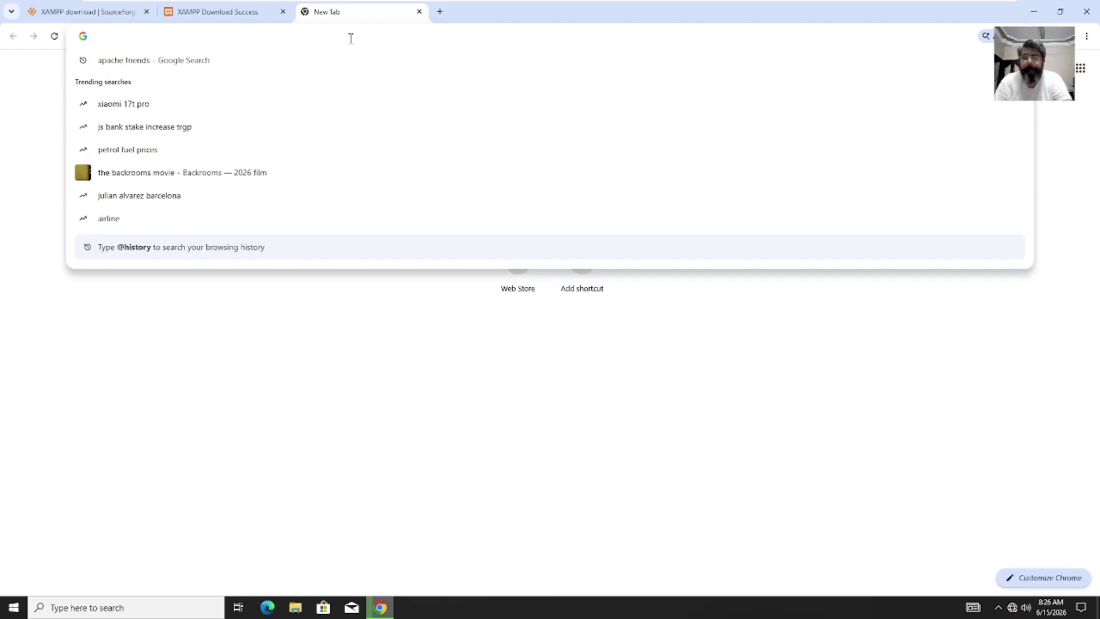
text(open)
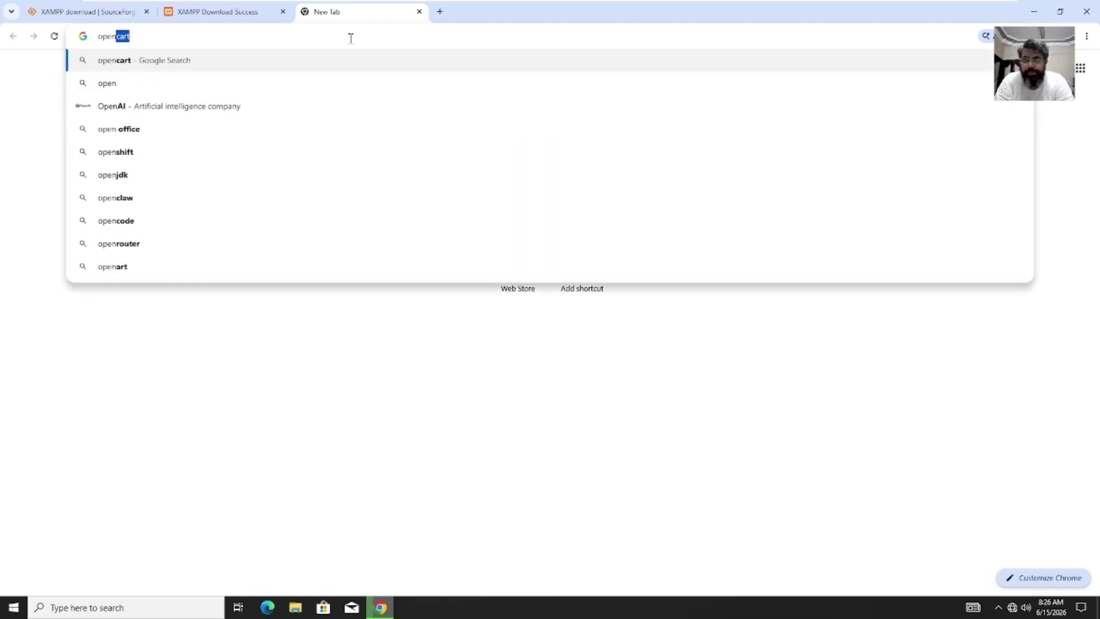
text(biblio )
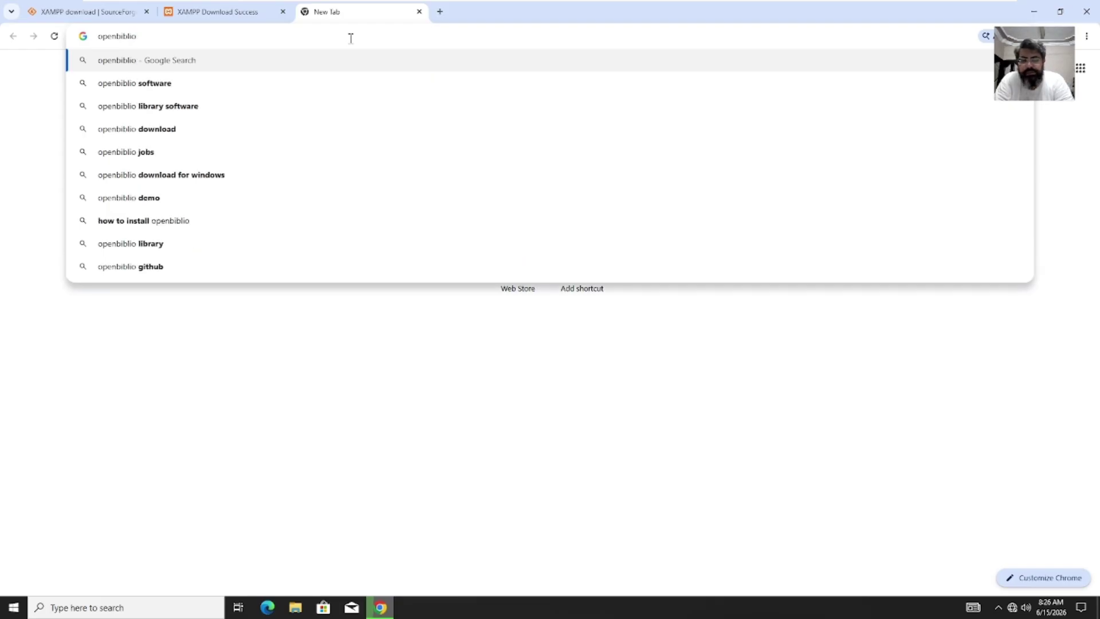
text(.)
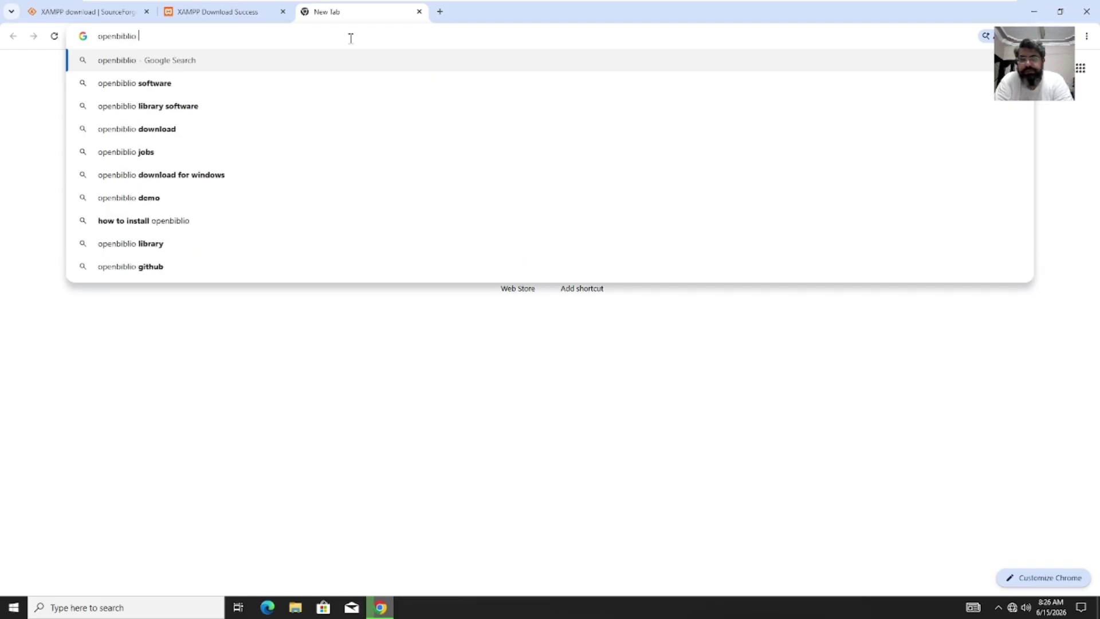
text(.8)
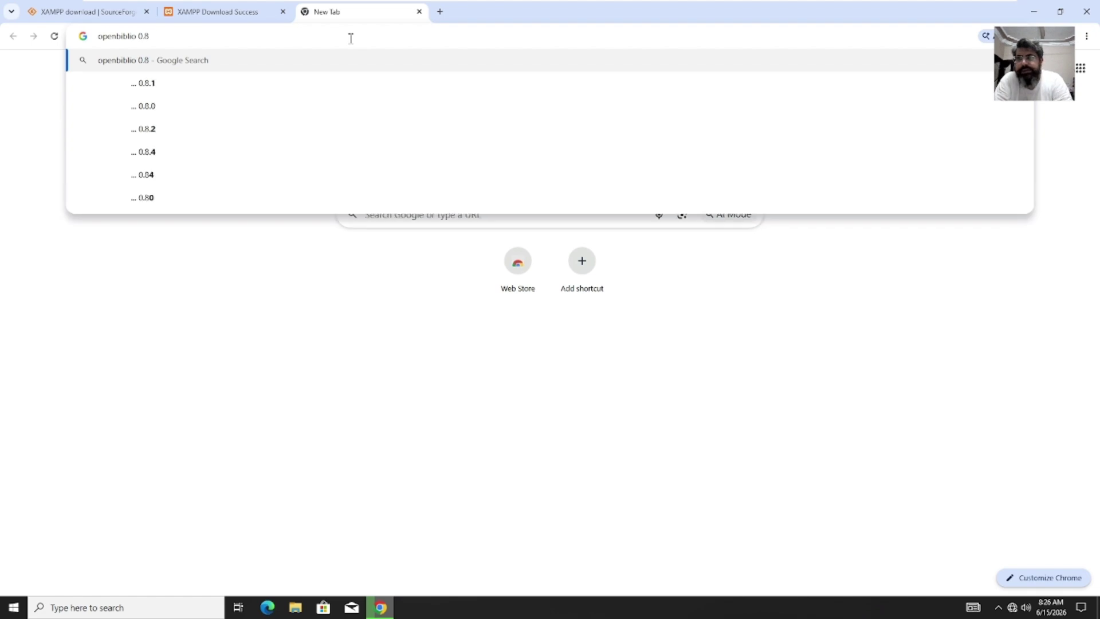
text(.1)
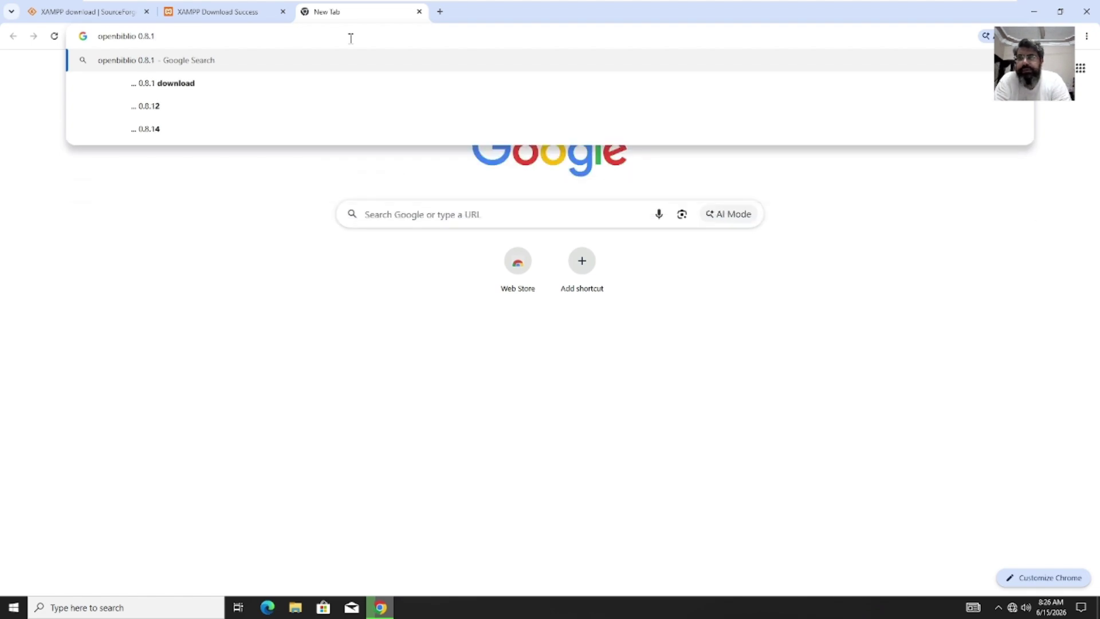
key(Return)
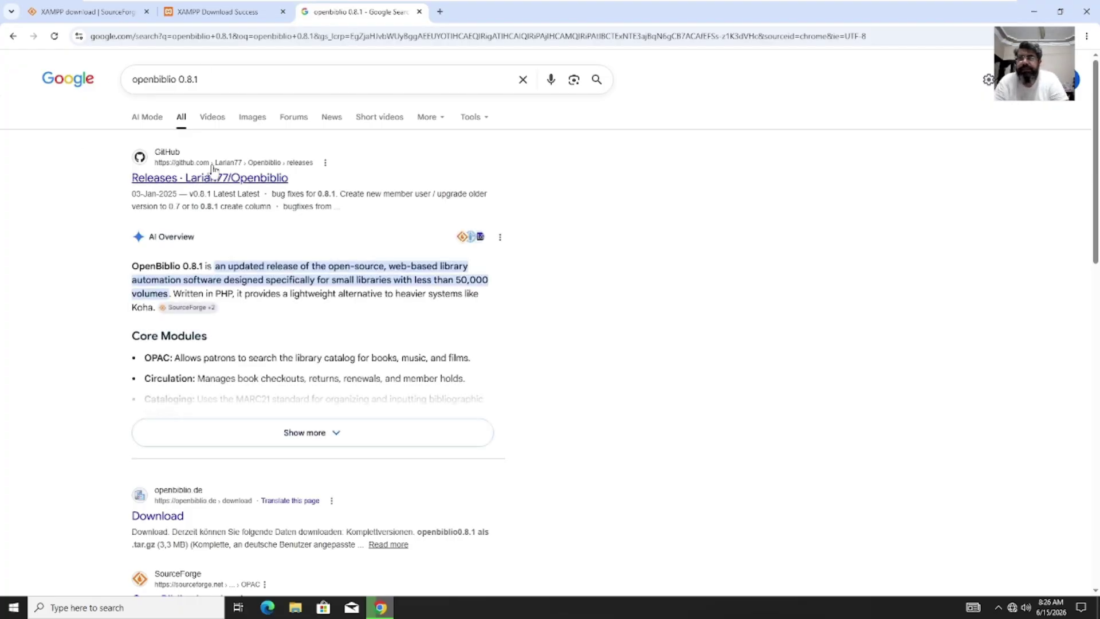
click(217, 181)
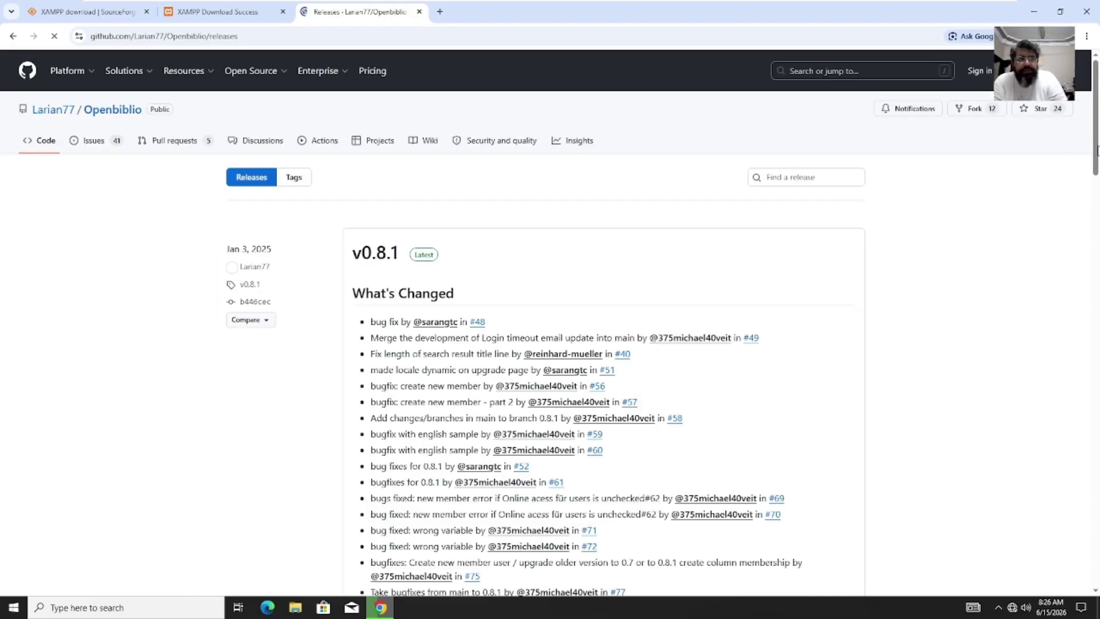
Step: Scroll to the v0.8.1 Assets at 125% zoom and download Openbiblio-0.8.1.zip (Source code zip)
drag(1095, 157, 1087, 347)
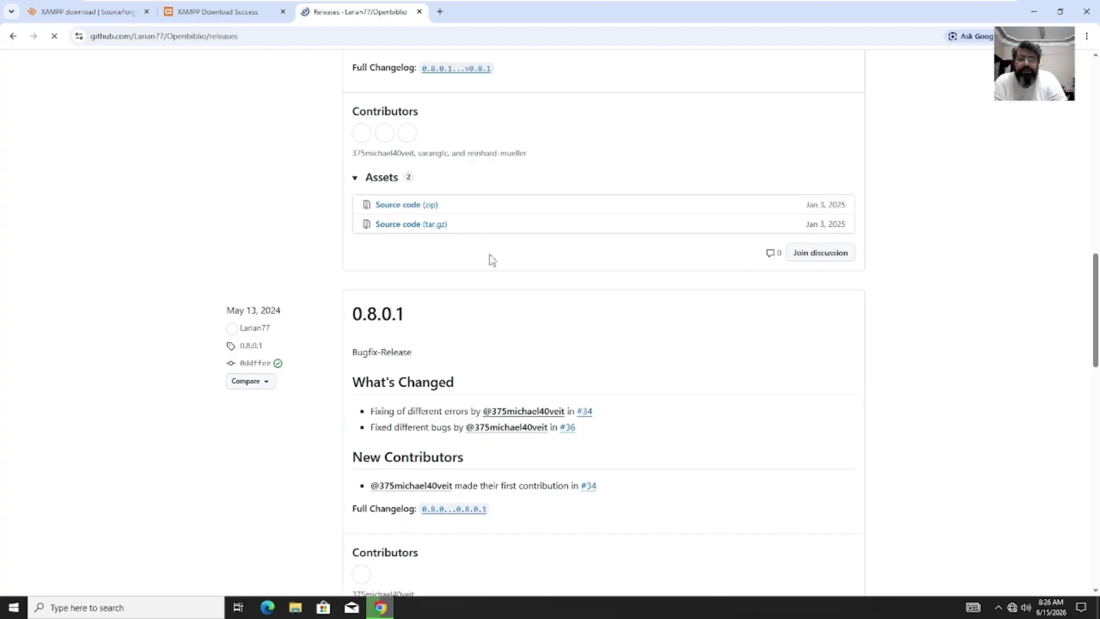
click(1088, 36)
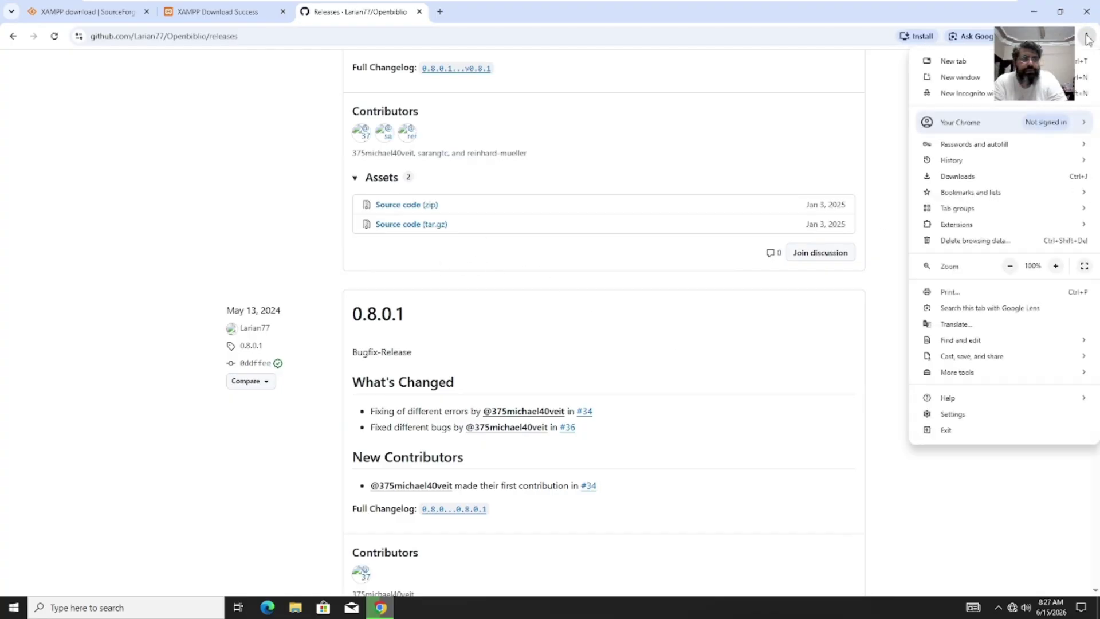
click(1056, 267)
click(1057, 267)
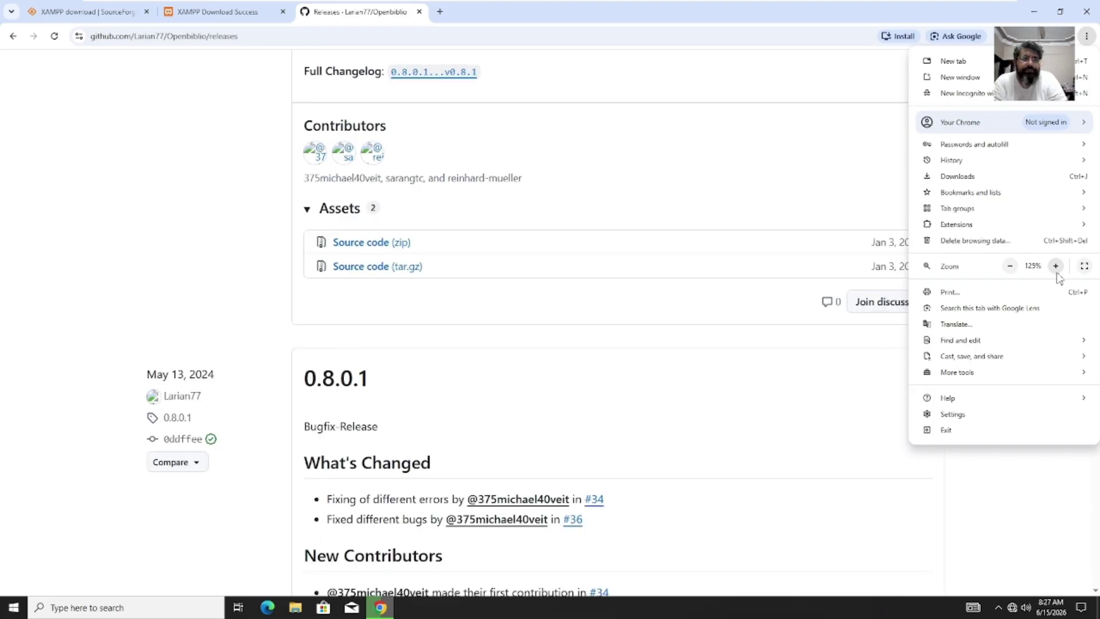
click(390, 313)
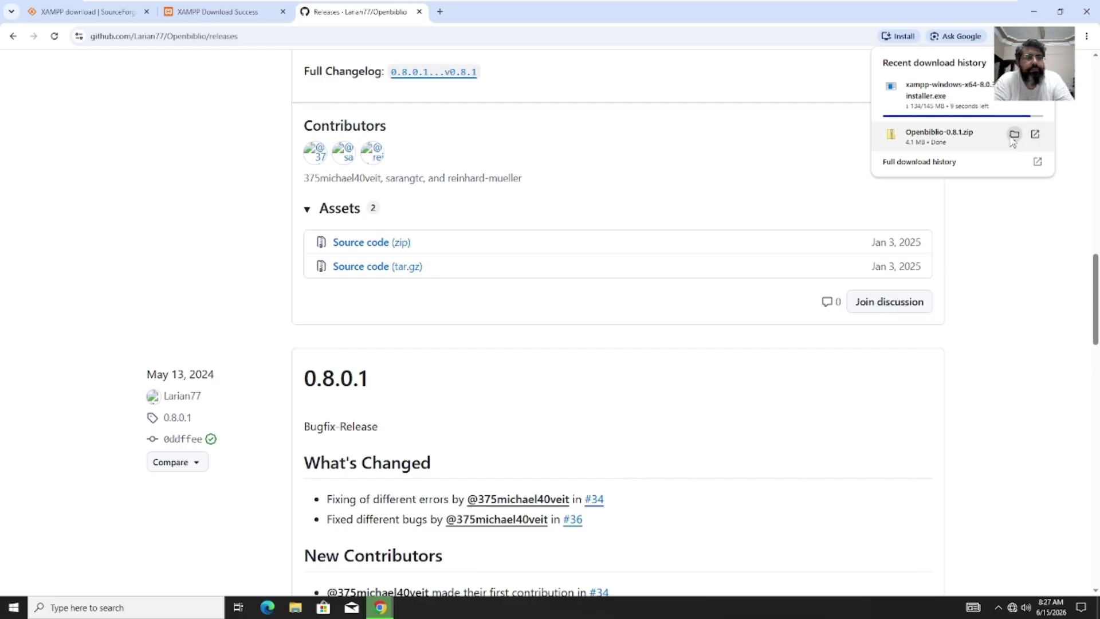
Step: Extract the downloaded Openbiblio-0.8.1.zip into the Downloads folder
click(1013, 138)
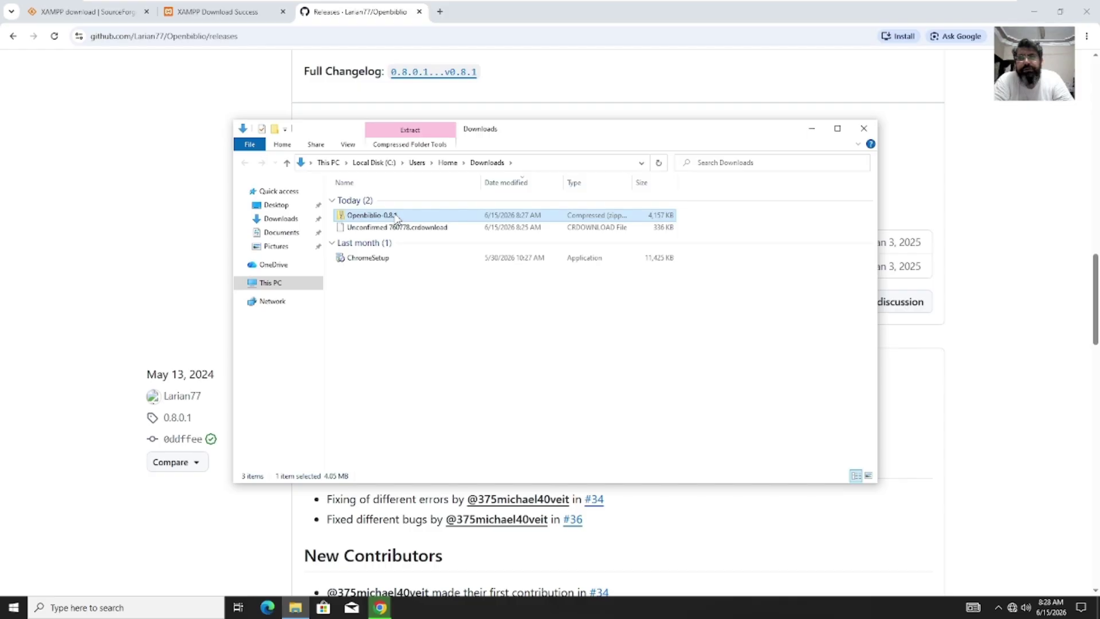
right_click(396, 216)
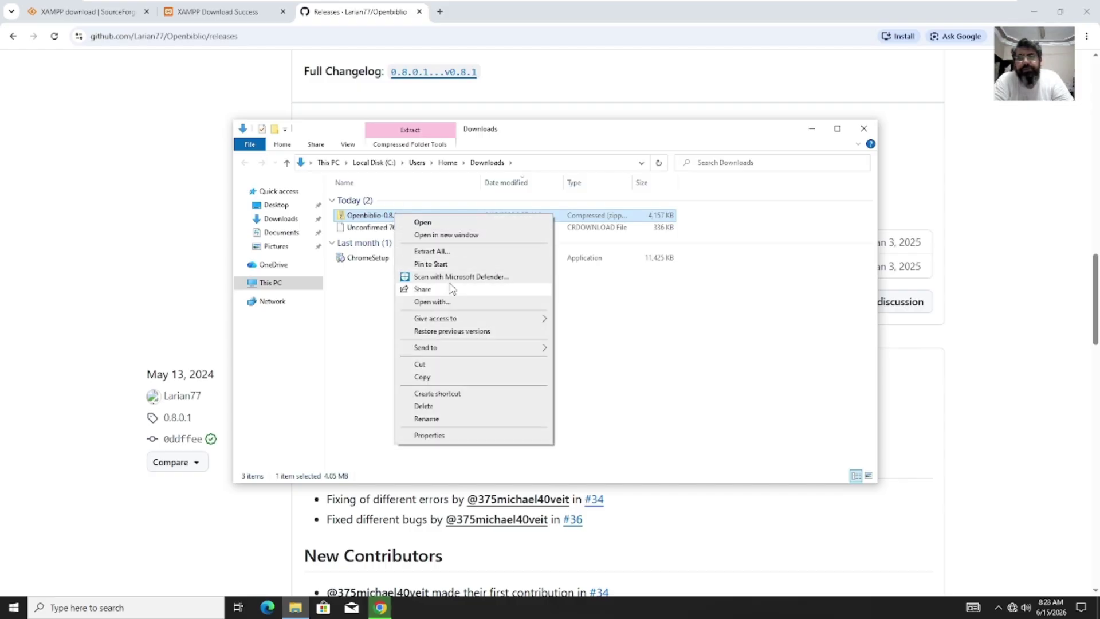
click(449, 252)
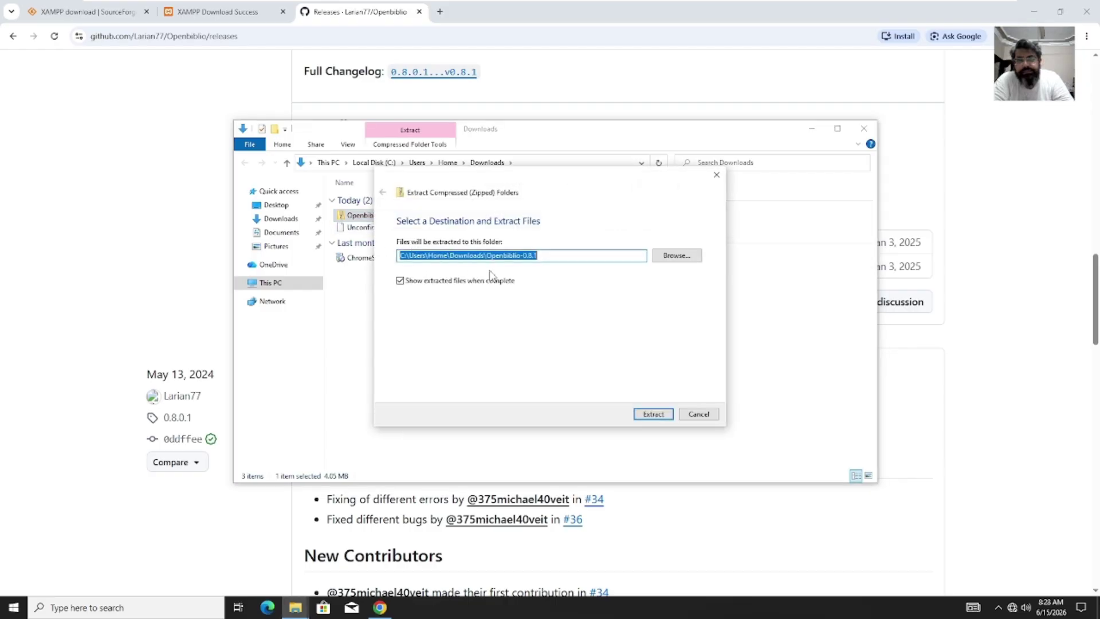
click(656, 414)
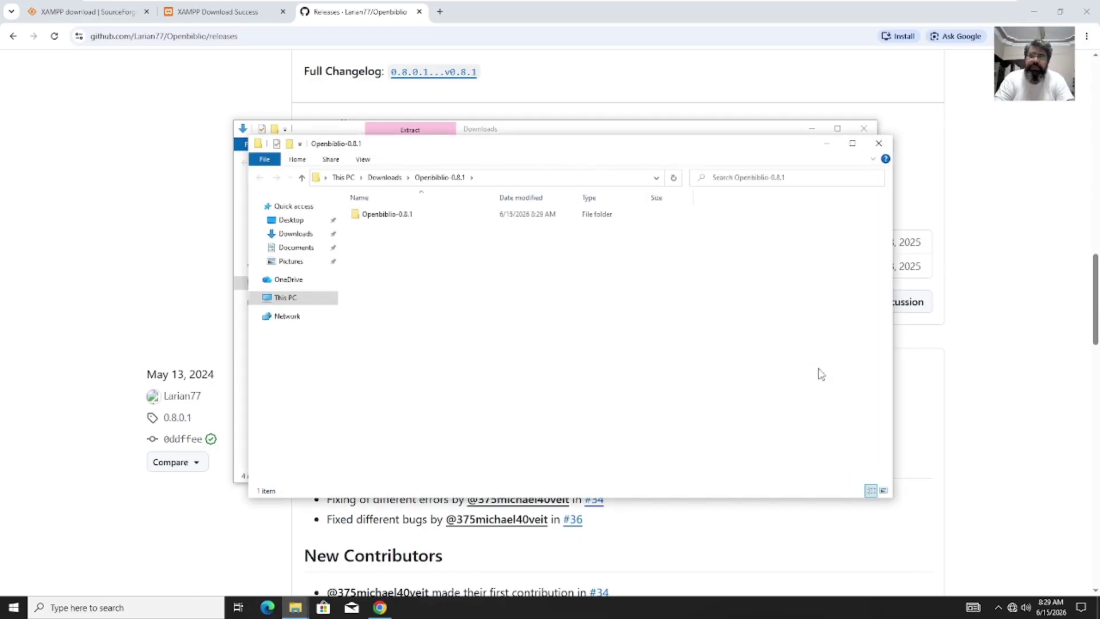
Step: Rename the extracted Openbiblio-0.8.1 folder to 'openbiblio' and close the Explorer windows
click(398, 217)
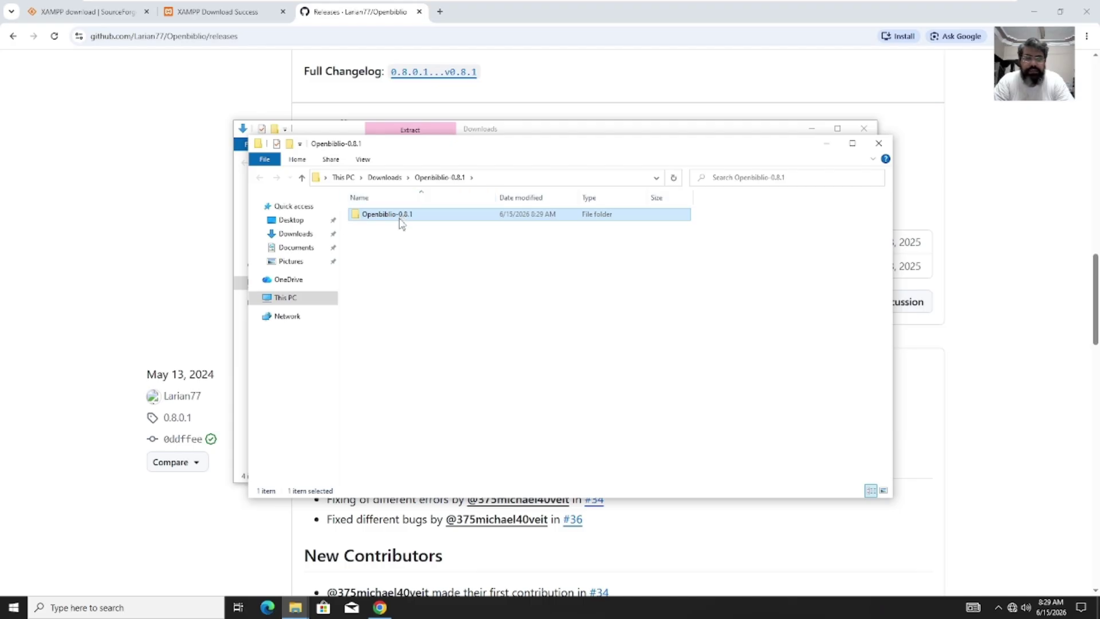
right_click(400, 222)
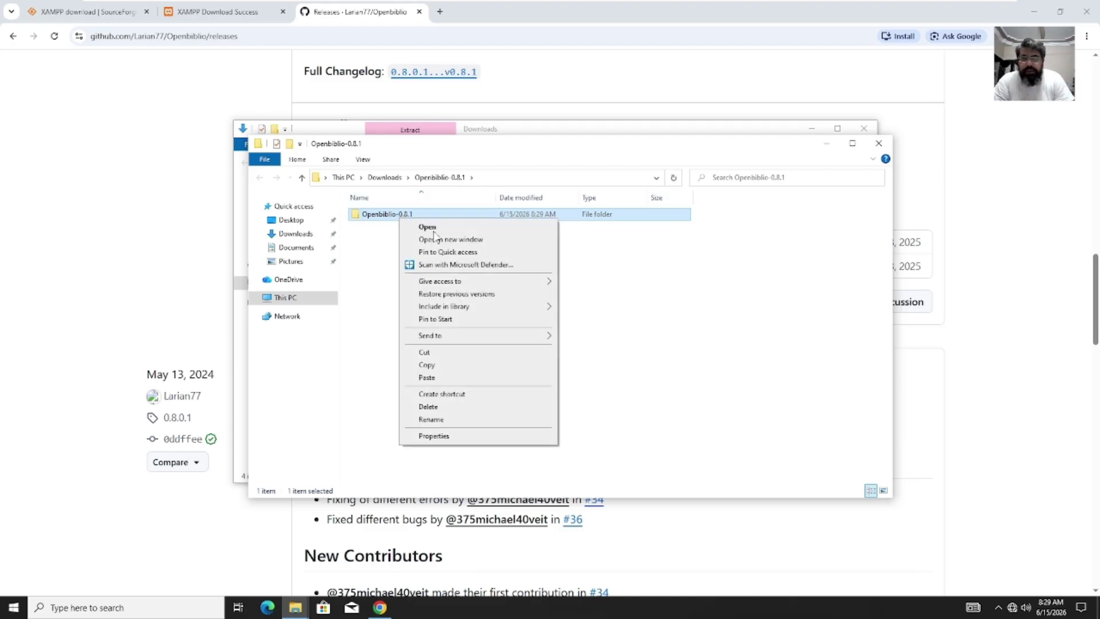
click(455, 424)
key(Home)
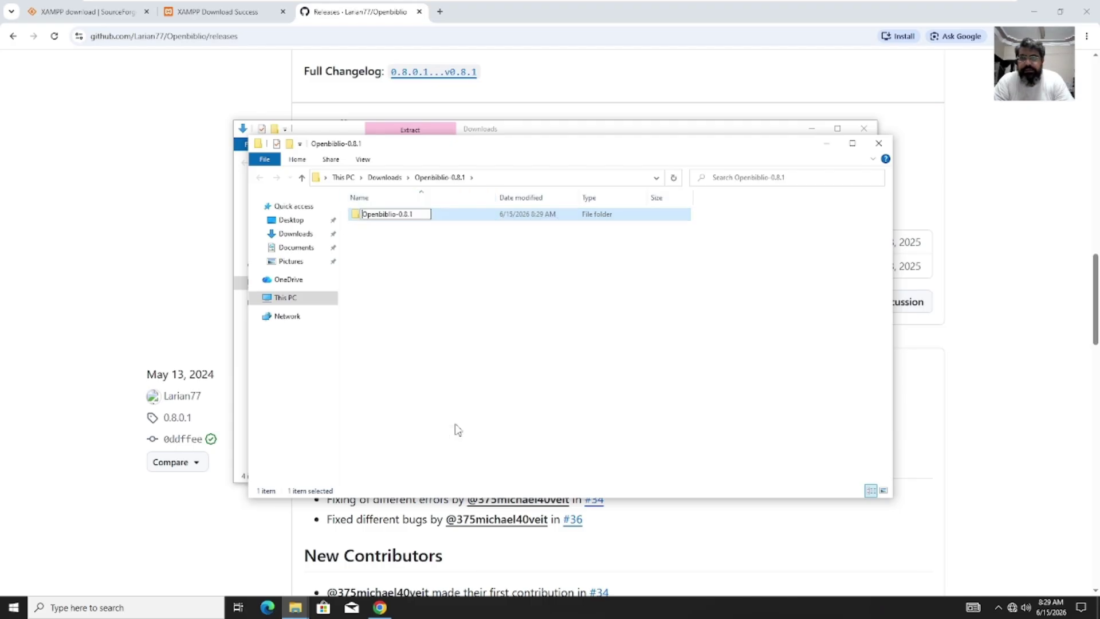
key(shift+Right)
text(o)
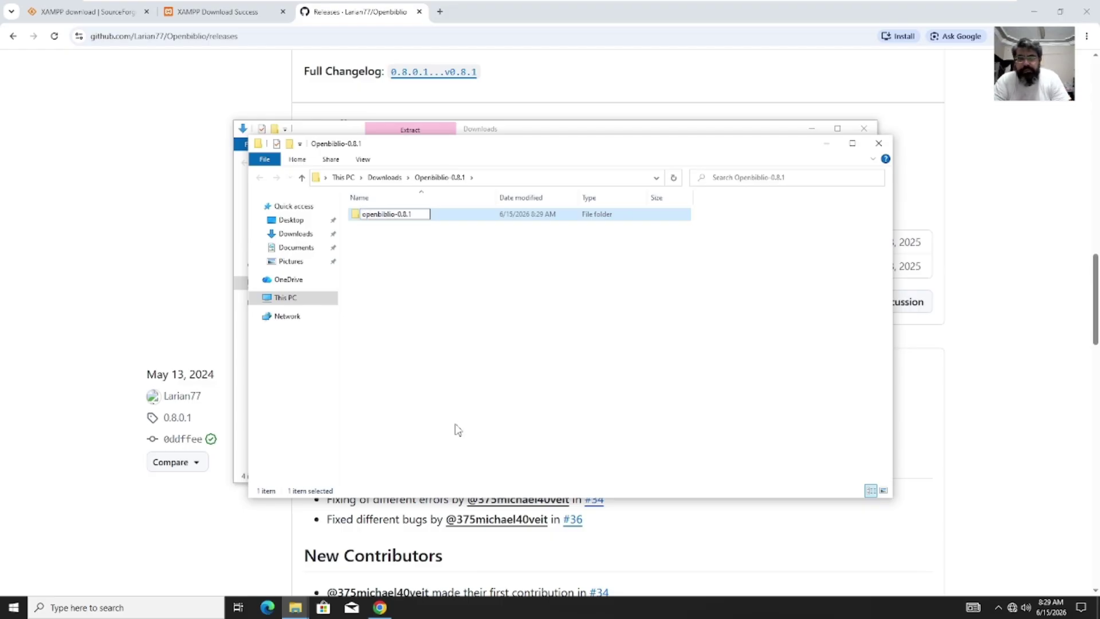
key(Delete)
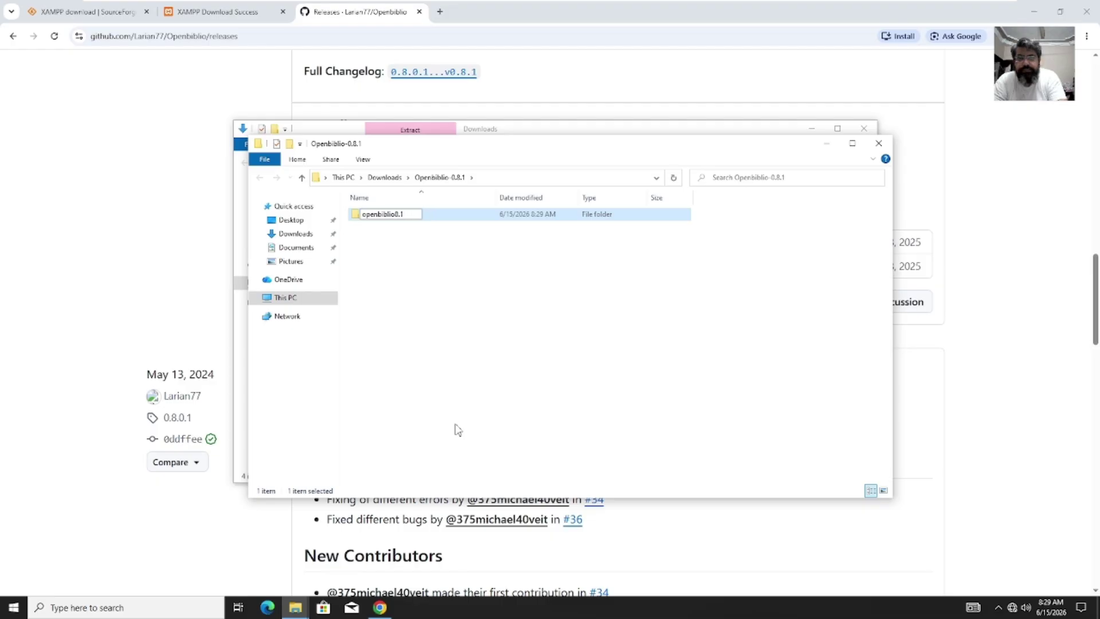
click(469, 365)
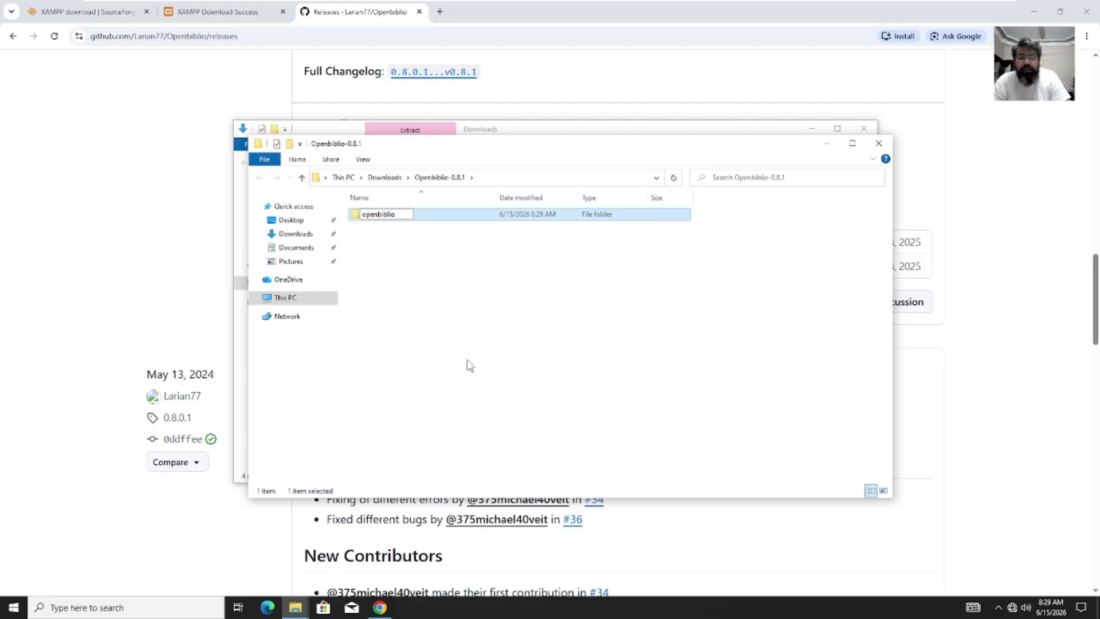
click(825, 144)
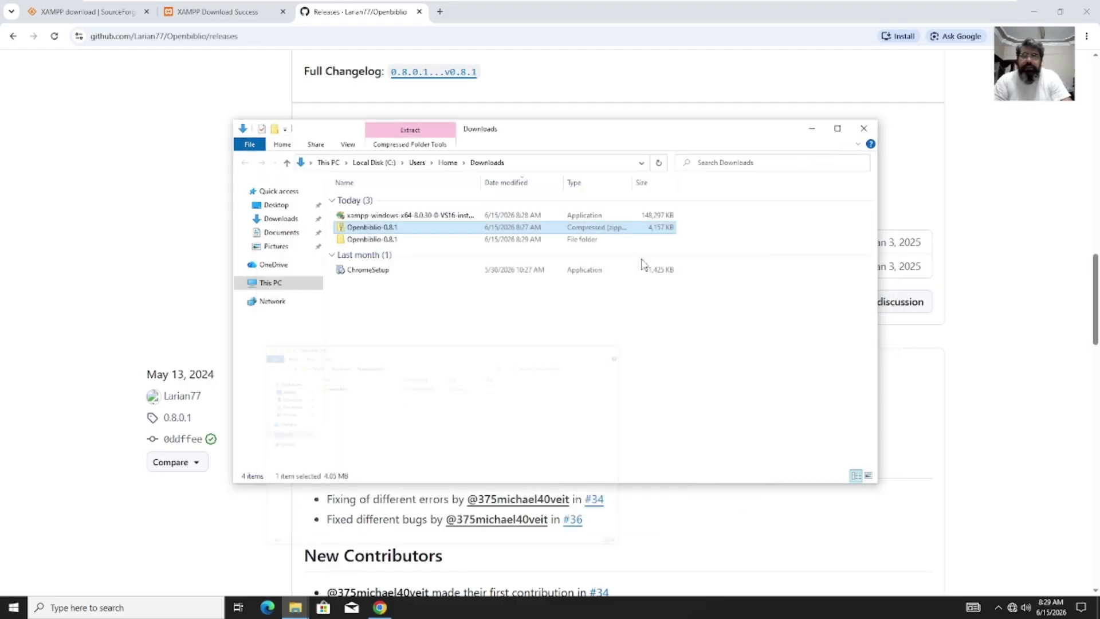
click(863, 129)
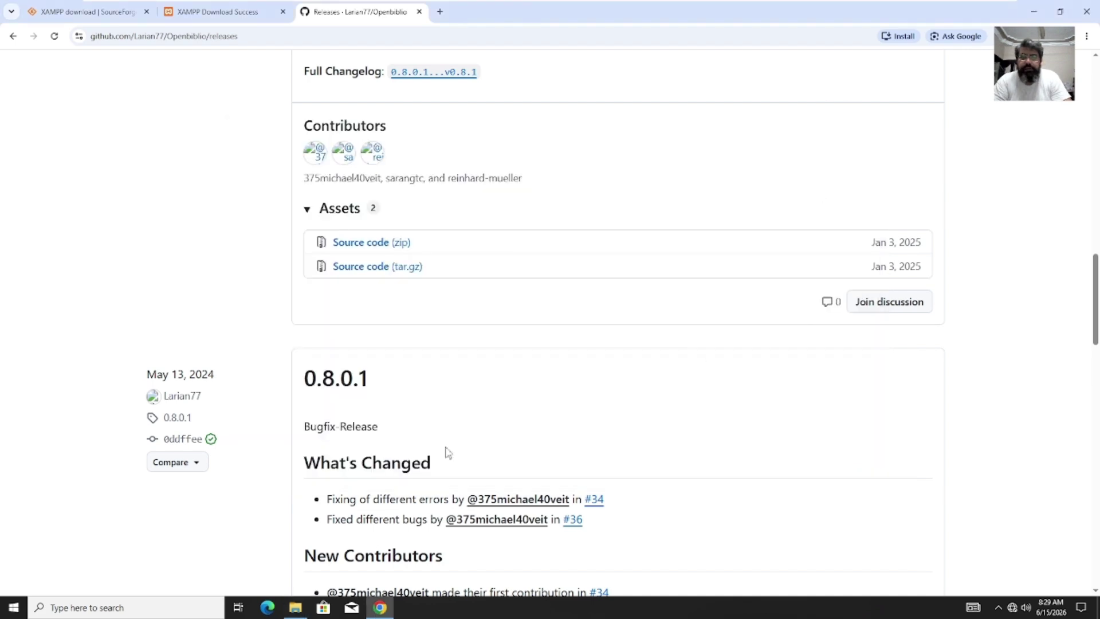
Step: Launch the downloaded XAMPP installer, approving the UAC prompt and dismissing its warning
click(1043, 36)
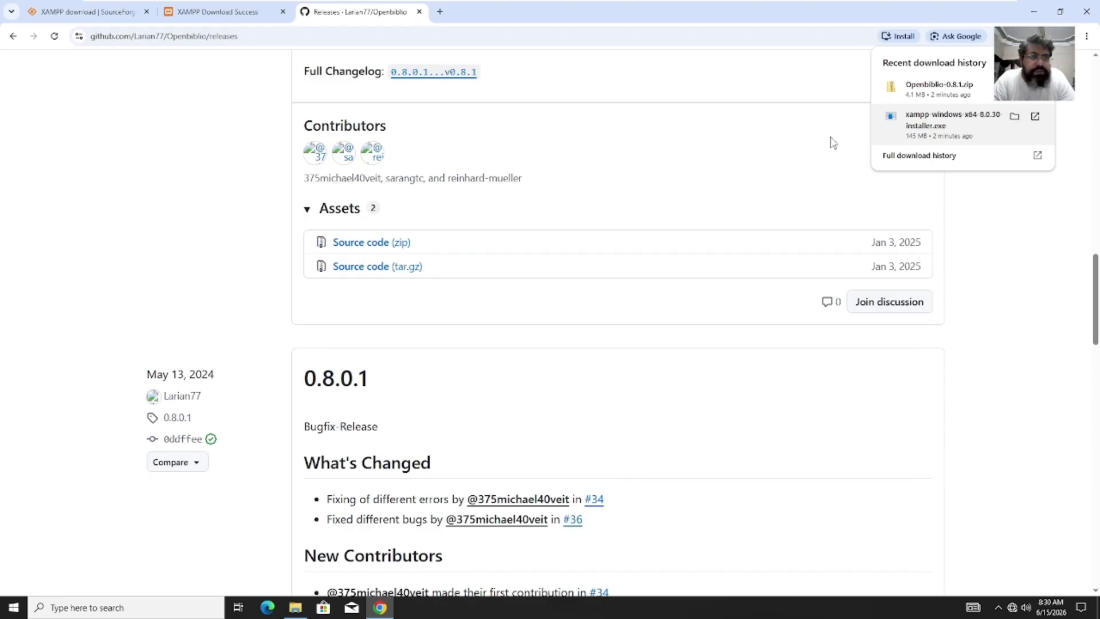
click(780, 121)
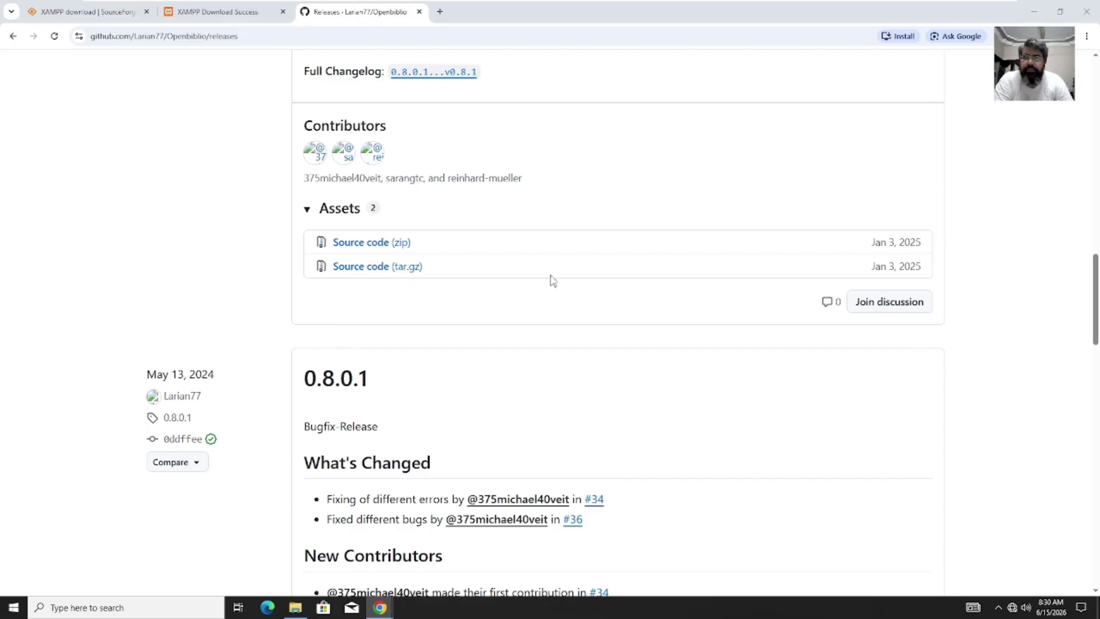
click(1034, 12)
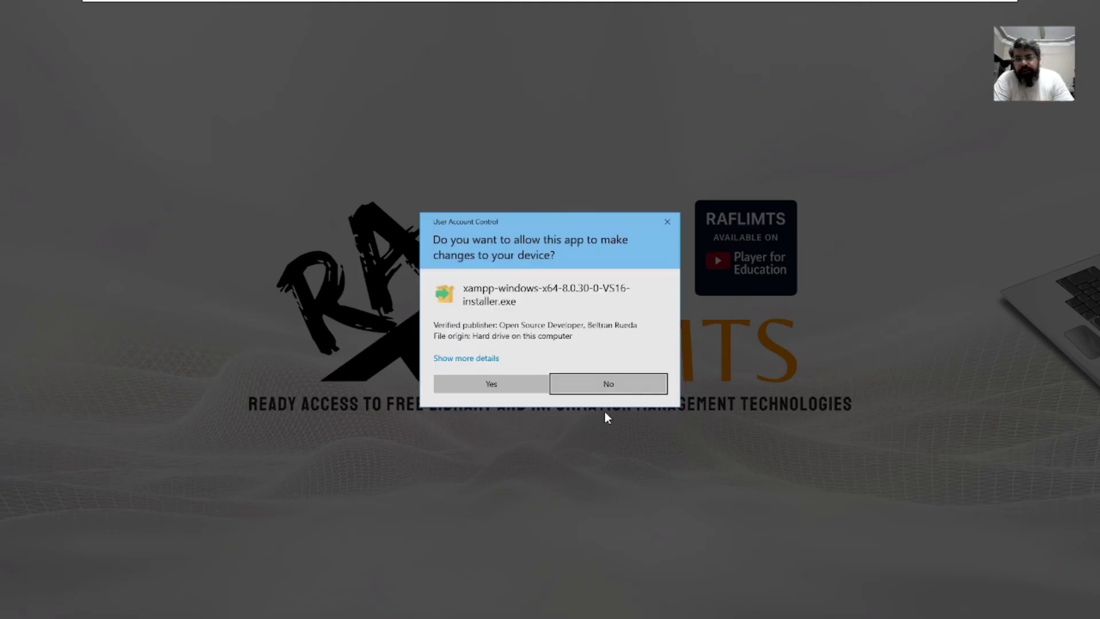
click(522, 389)
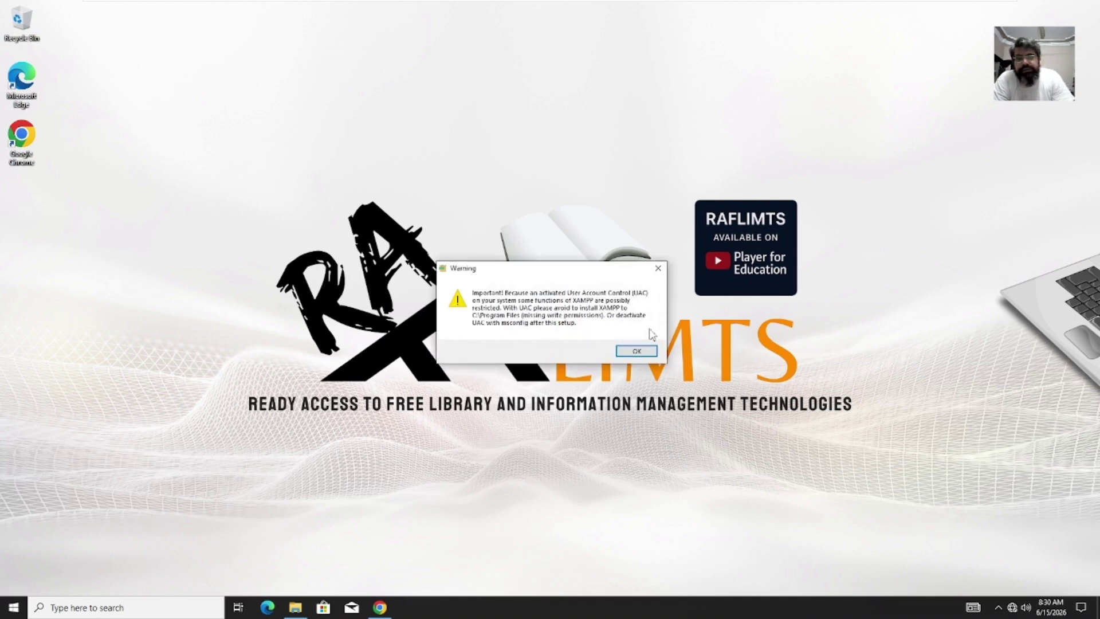
click(637, 351)
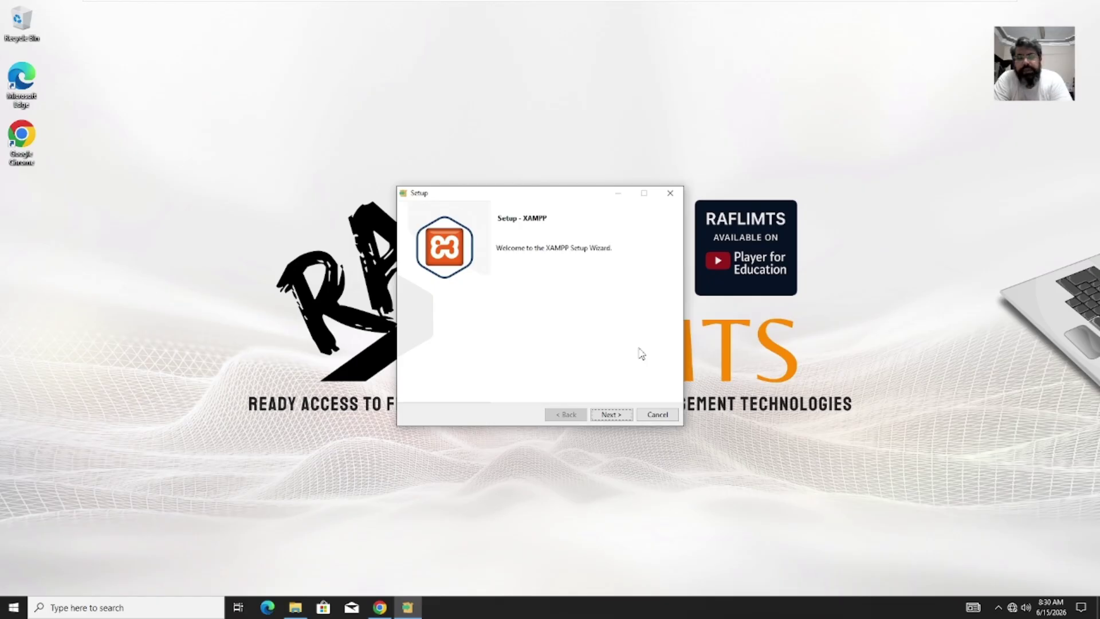
Step: Install XAMPP into C:\xampp with all components and English as the language
click(612, 417)
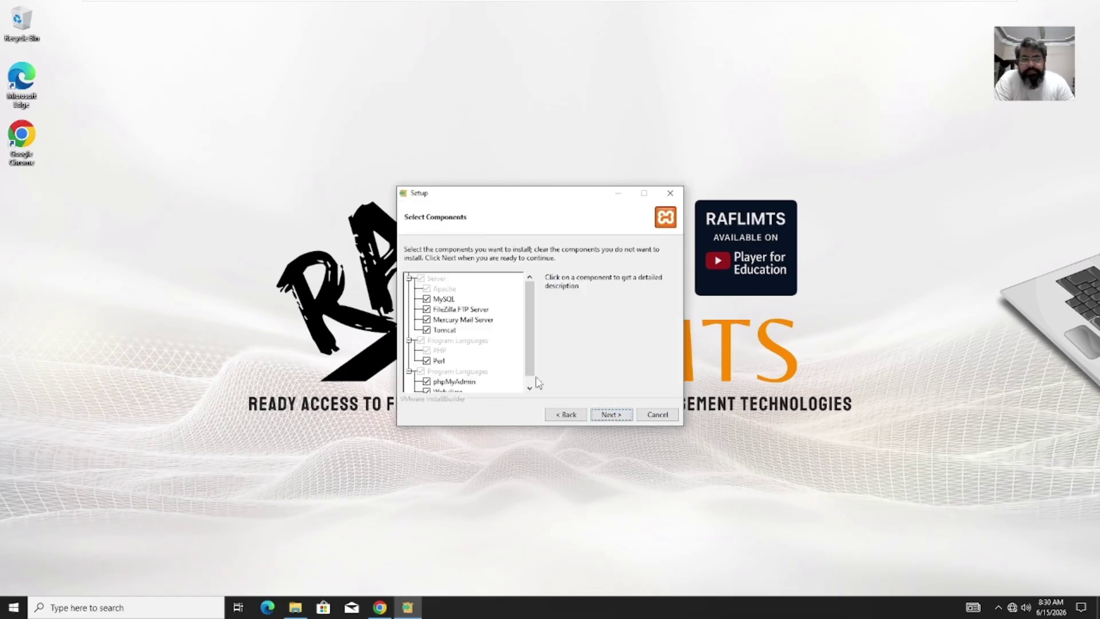
drag(533, 325, 533, 341)
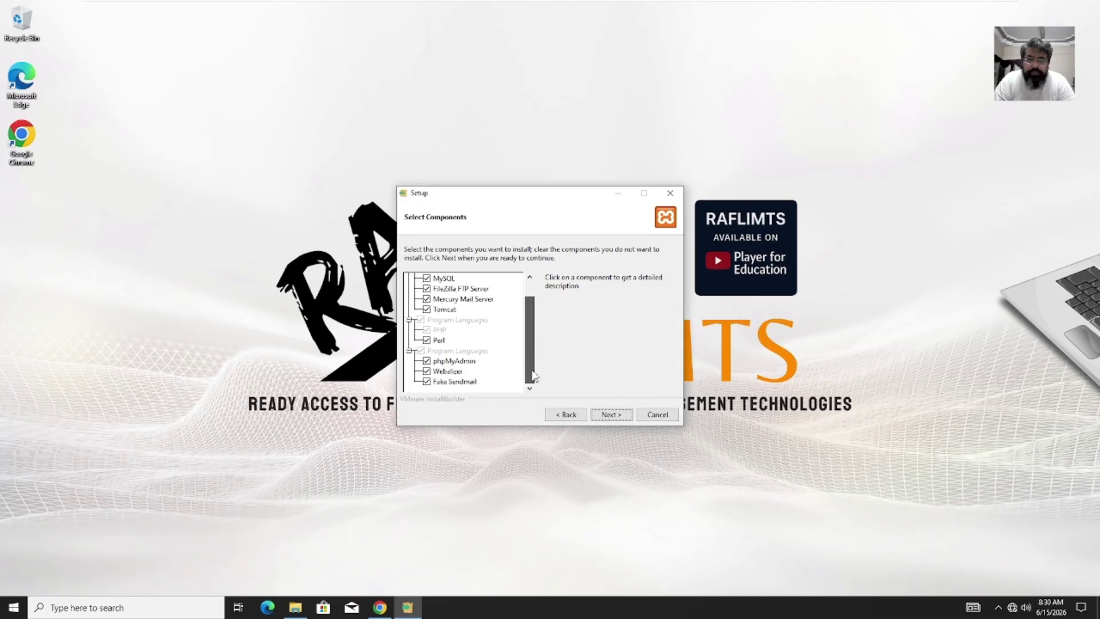
click(609, 414)
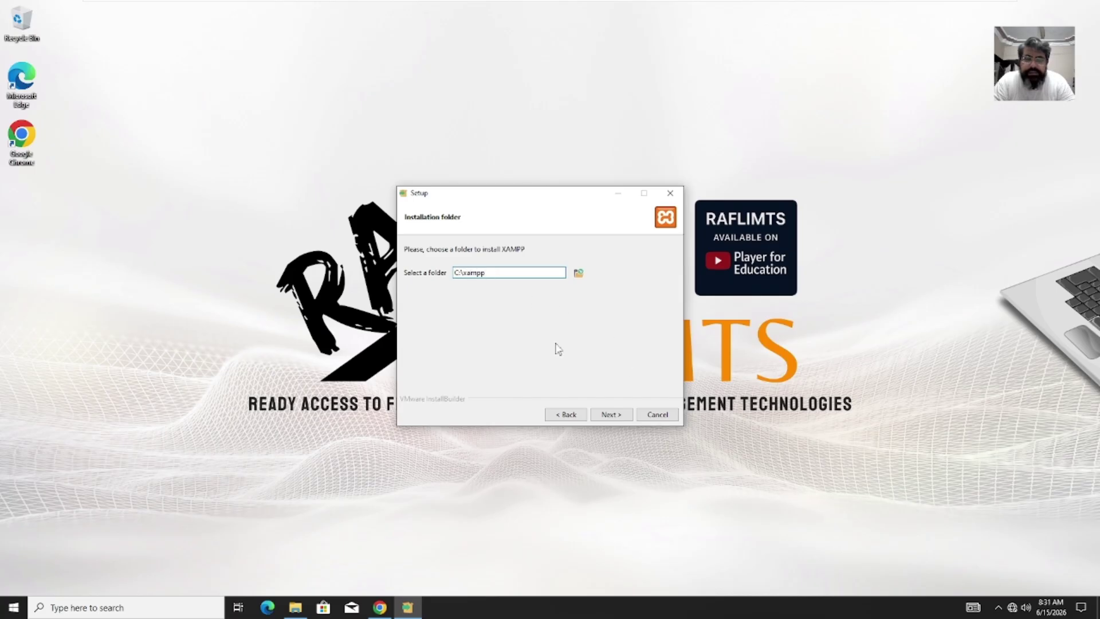
click(624, 415)
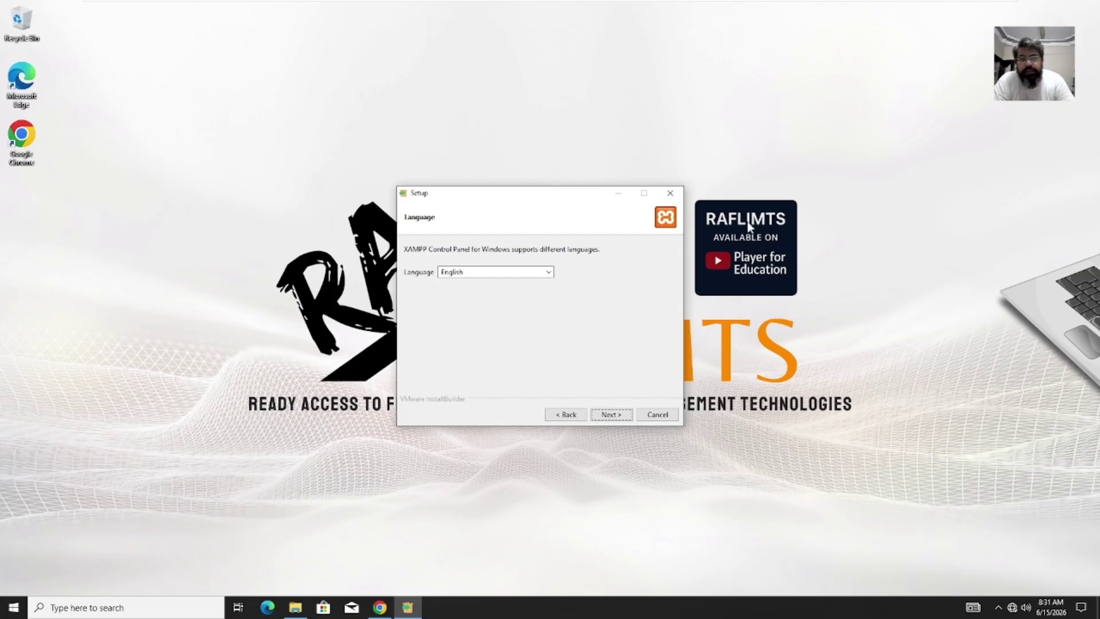
click(622, 417)
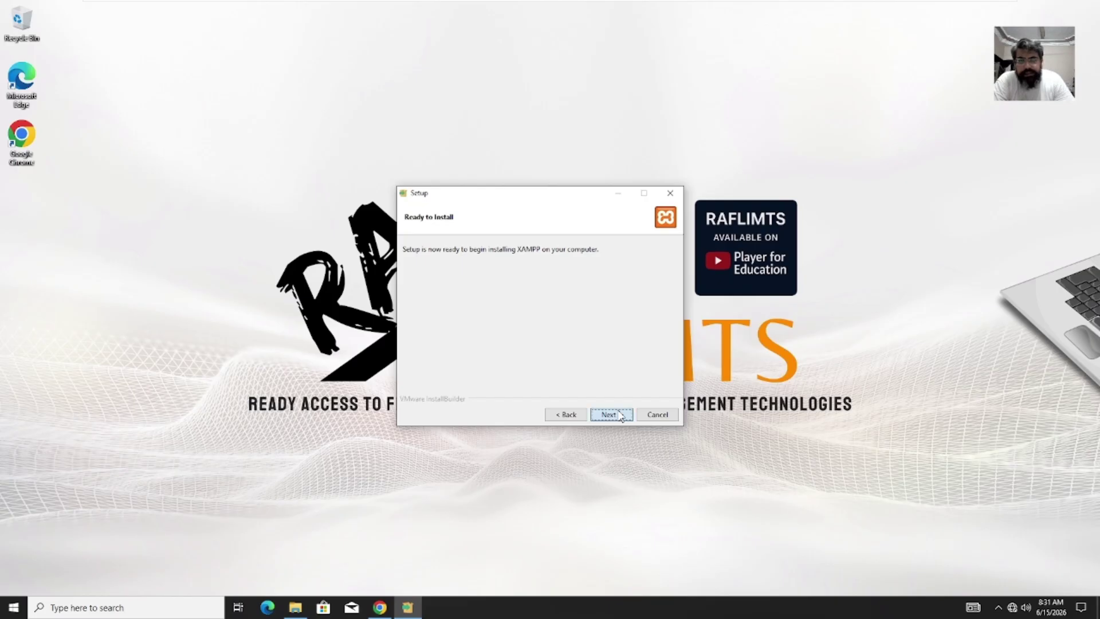
click(621, 416)
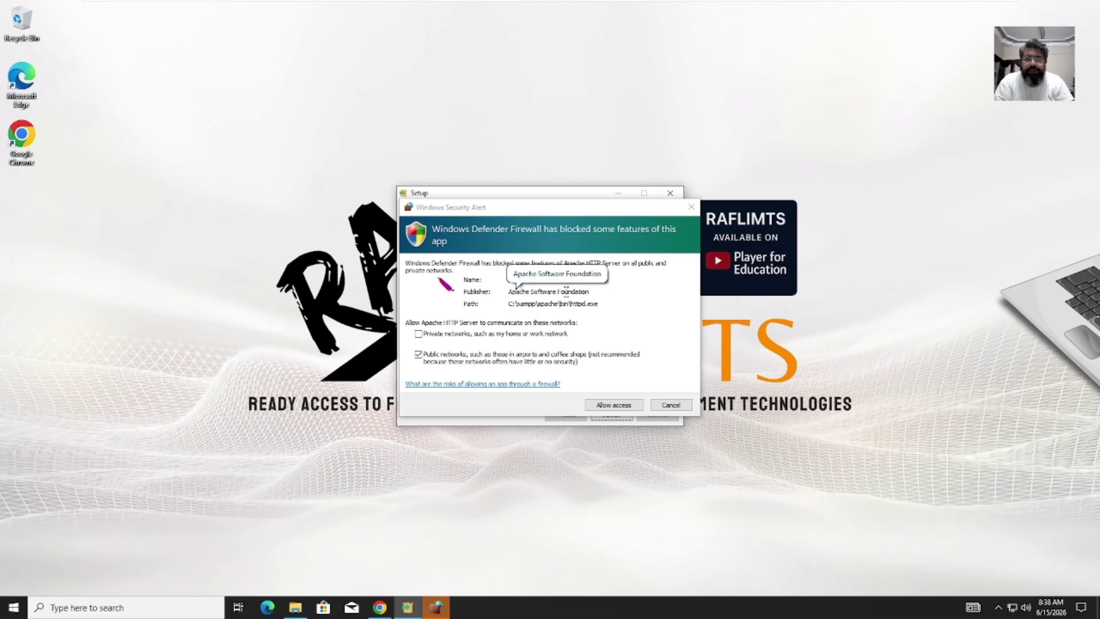
Step: Allow Apache HTTP Server through the Windows firewall
drag(509, 280, 585, 282)
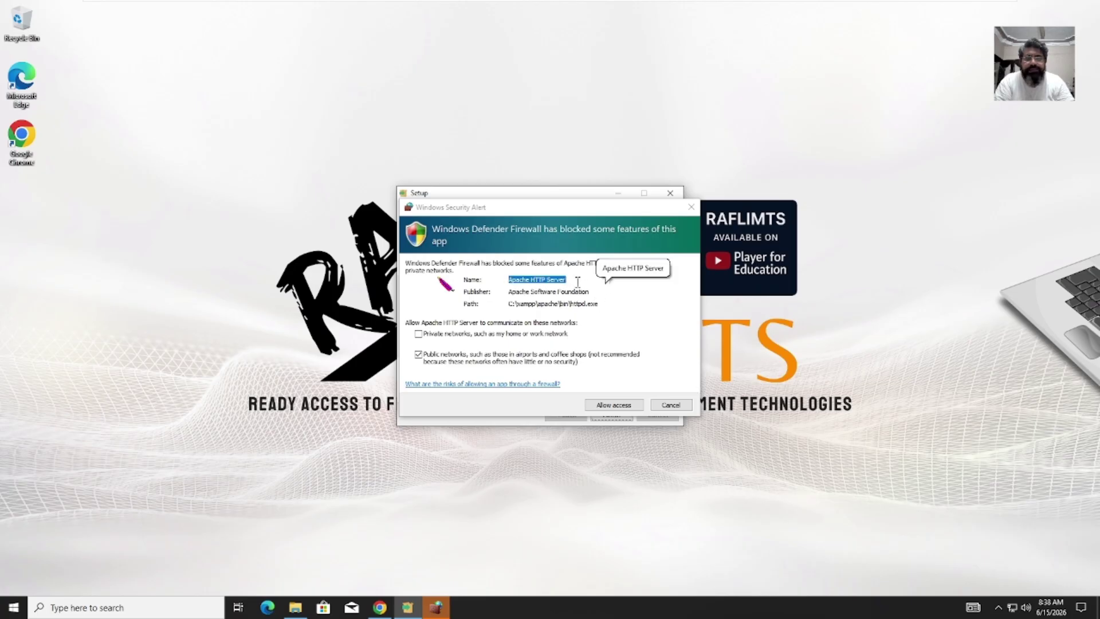
click(609, 396)
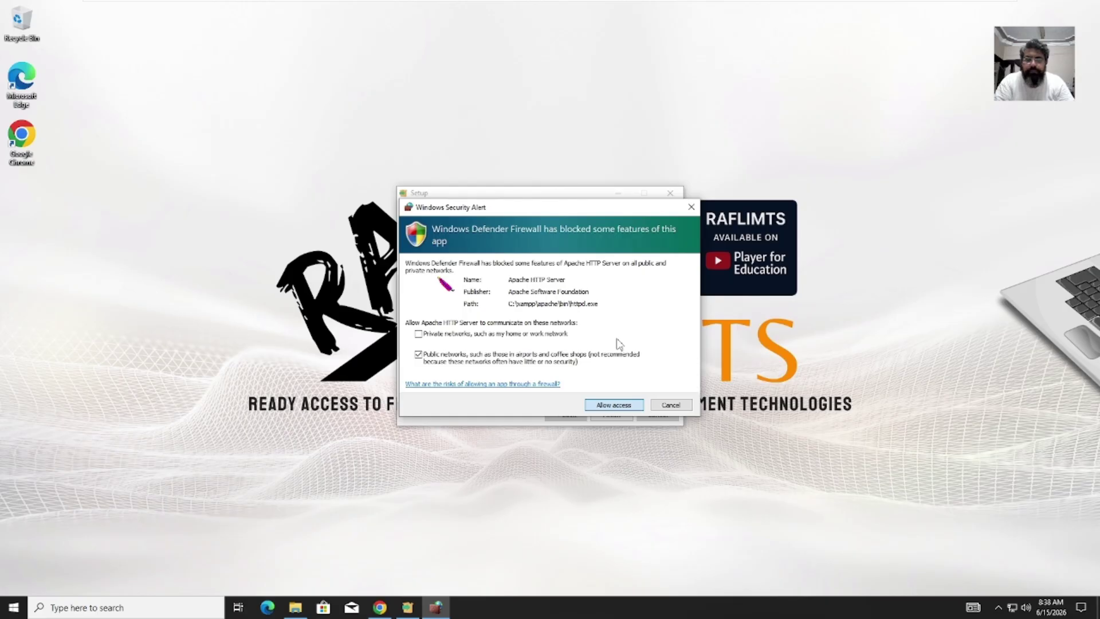
key(Return)
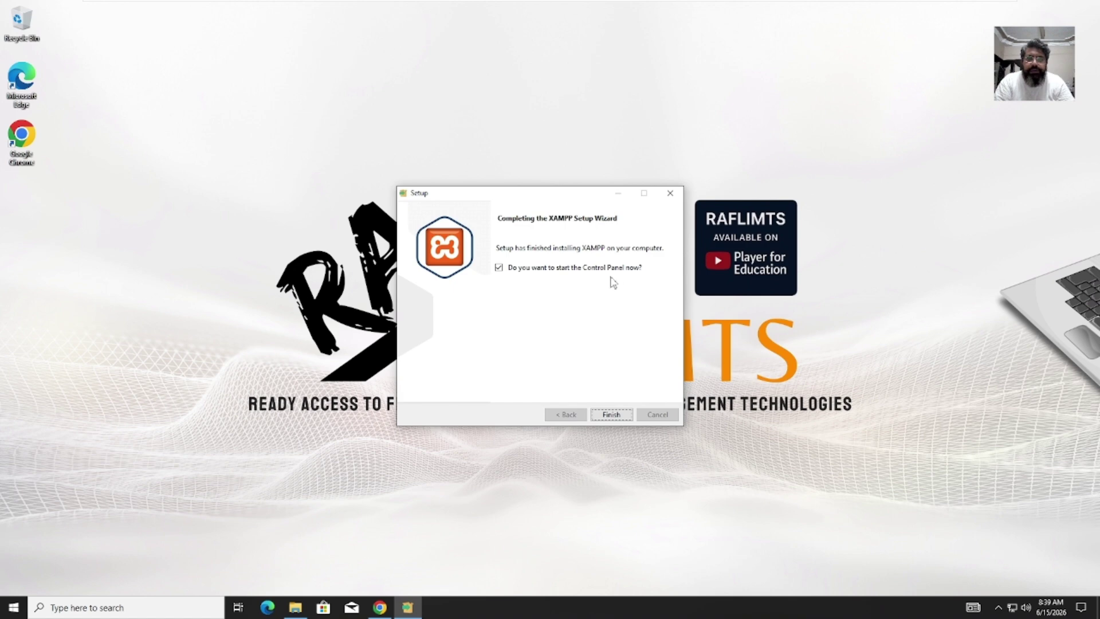
Step: Finish setup to start XAMPP Control Panel, then browse File Explorer to C:\xampp
click(612, 416)
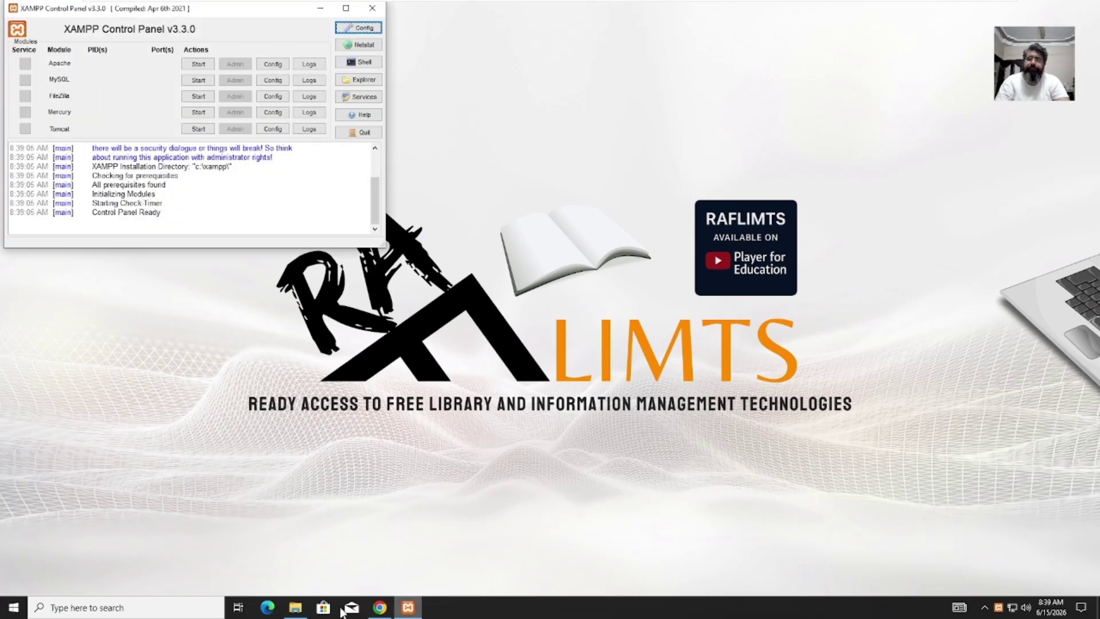
click(298, 612)
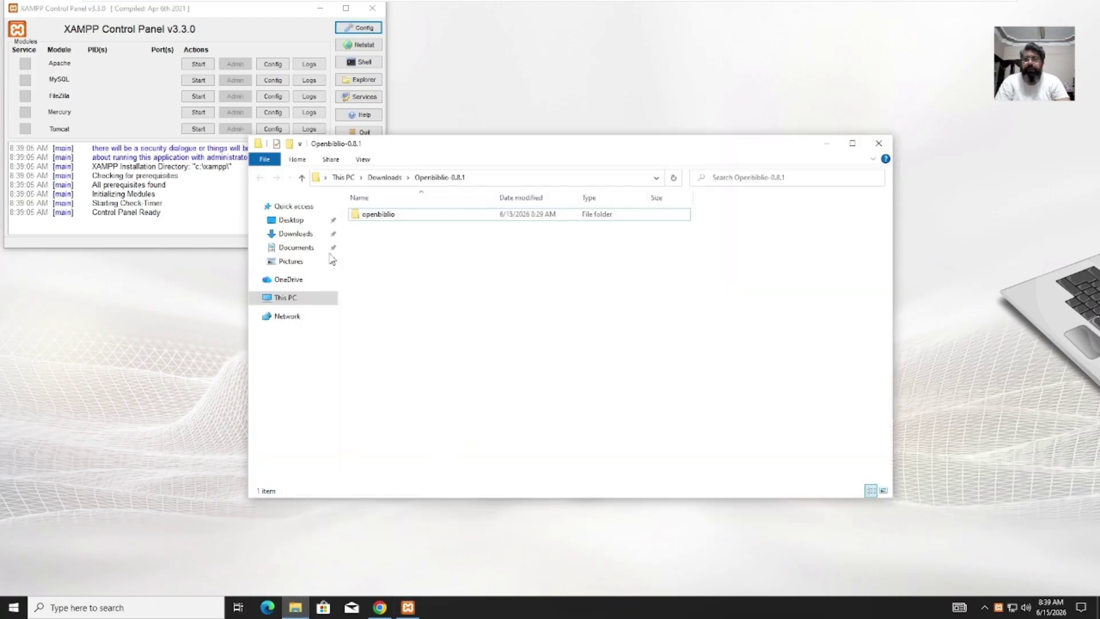
click(302, 178)
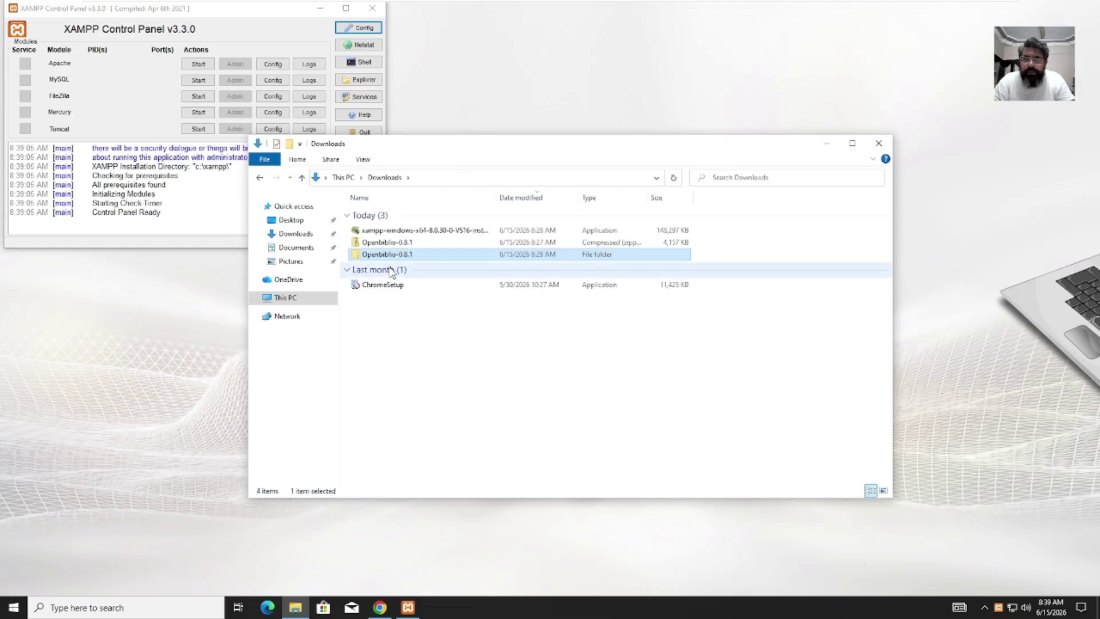
double_click(406, 259)
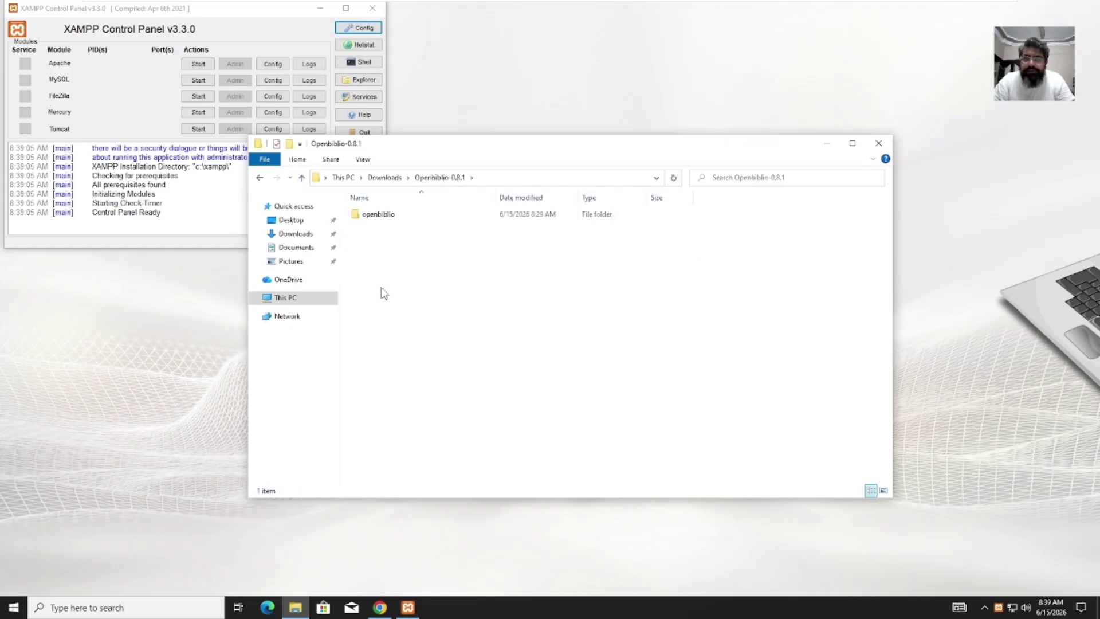
click(388, 221)
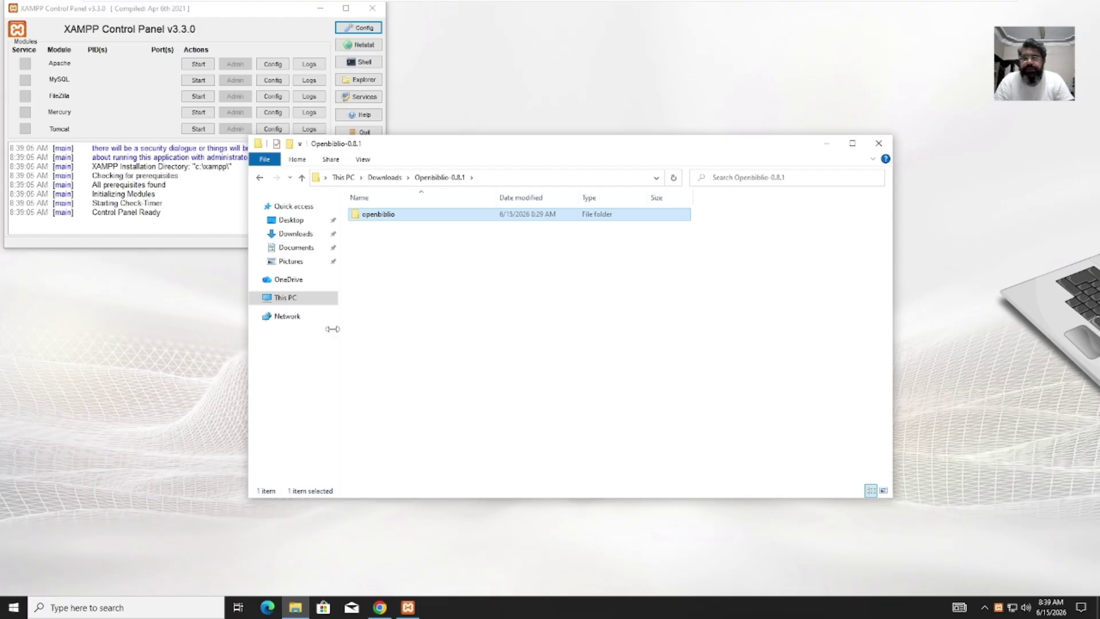
click(288, 300)
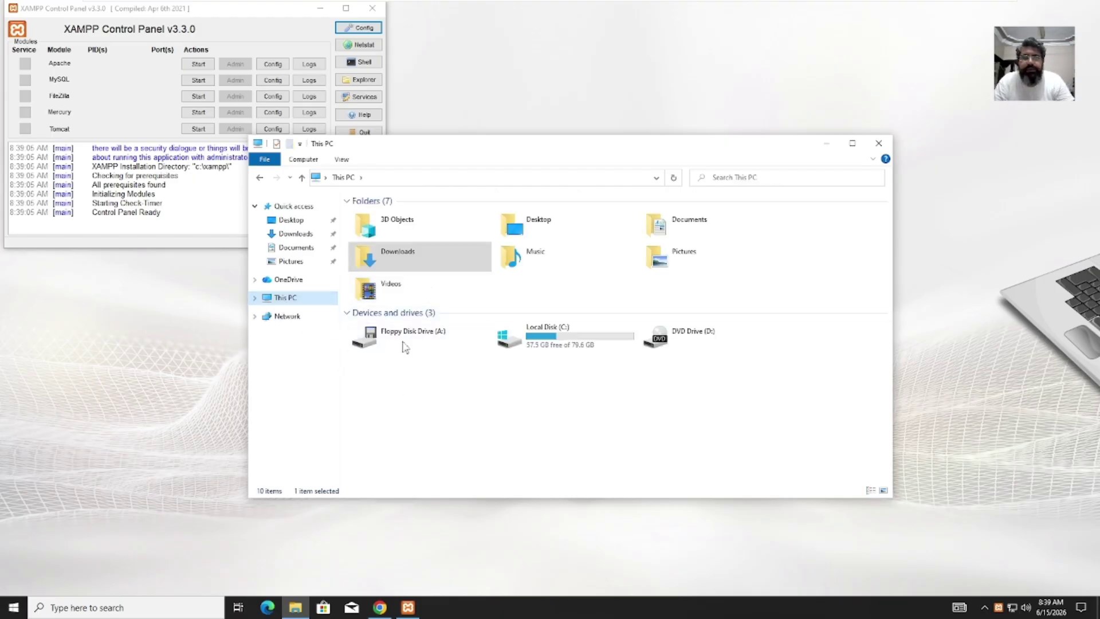
double_click(575, 339)
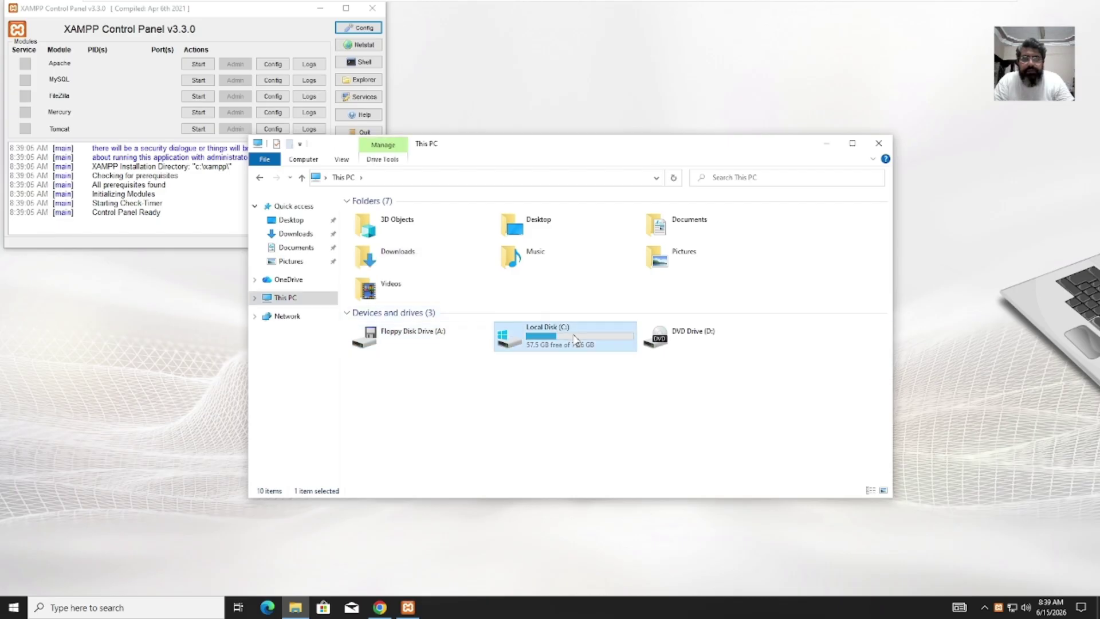
double_click(372, 275)
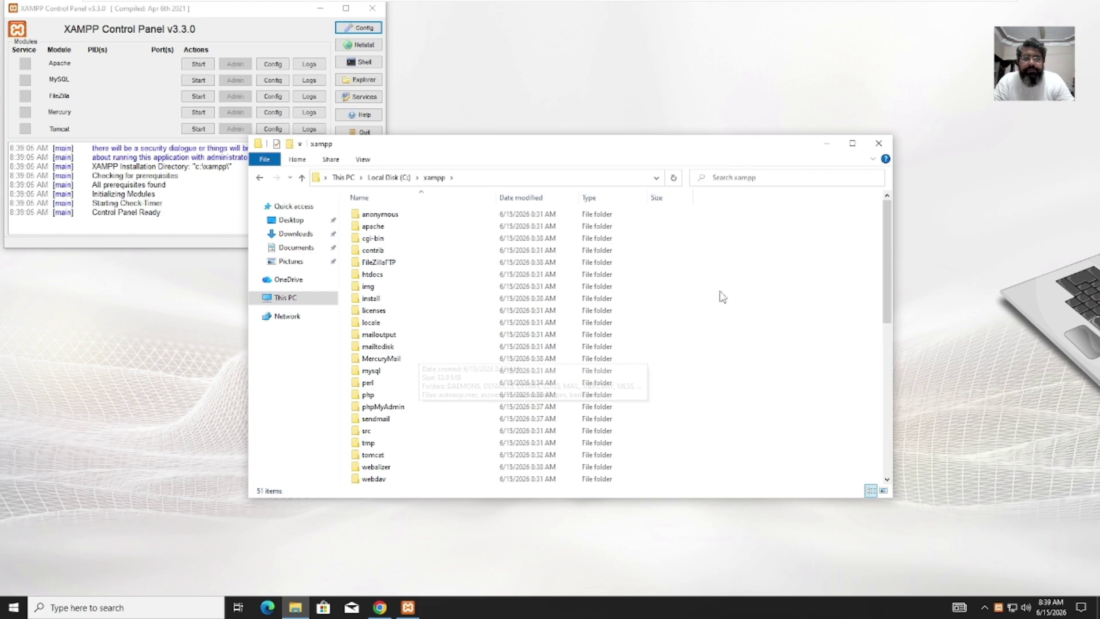
Step: From the desktop's Display settings, change the size of text, apps and items to 125%
right_click(952, 122)
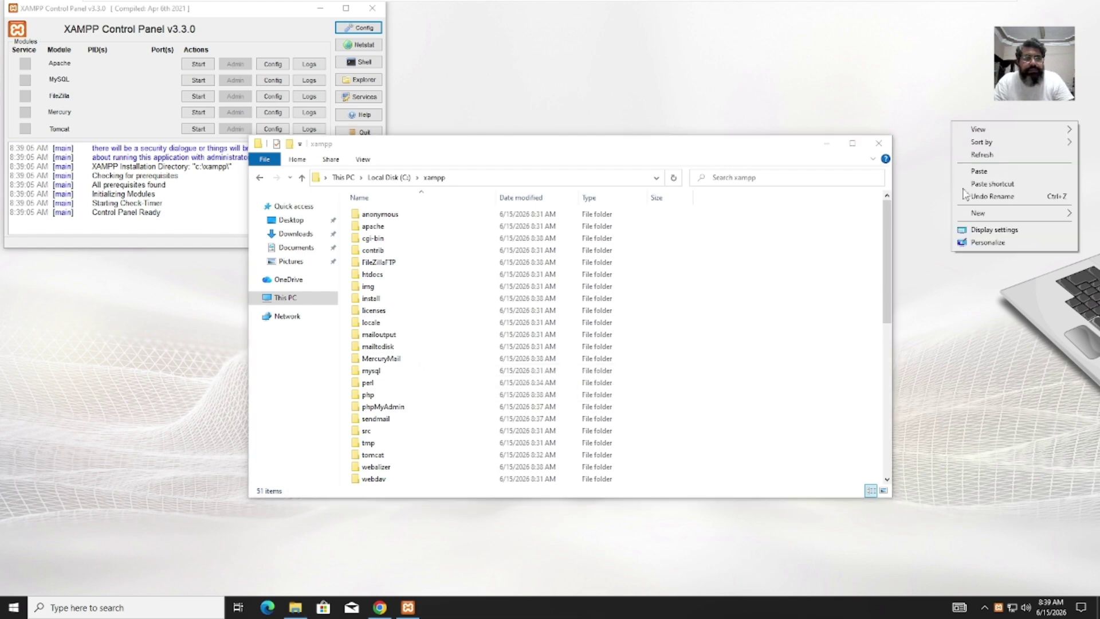
click(992, 231)
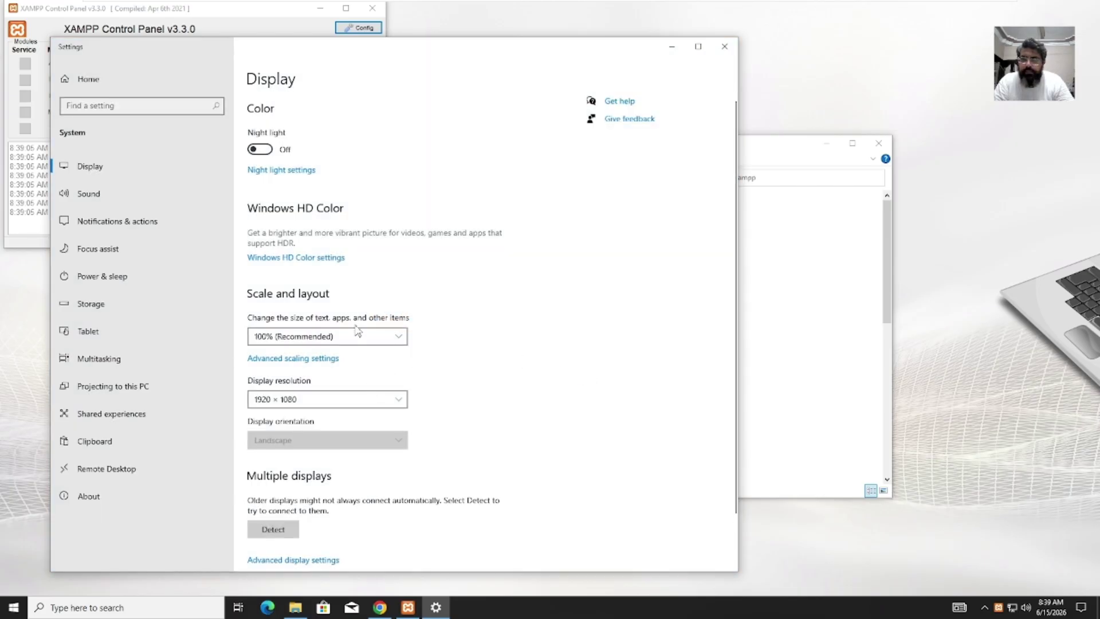
click(329, 337)
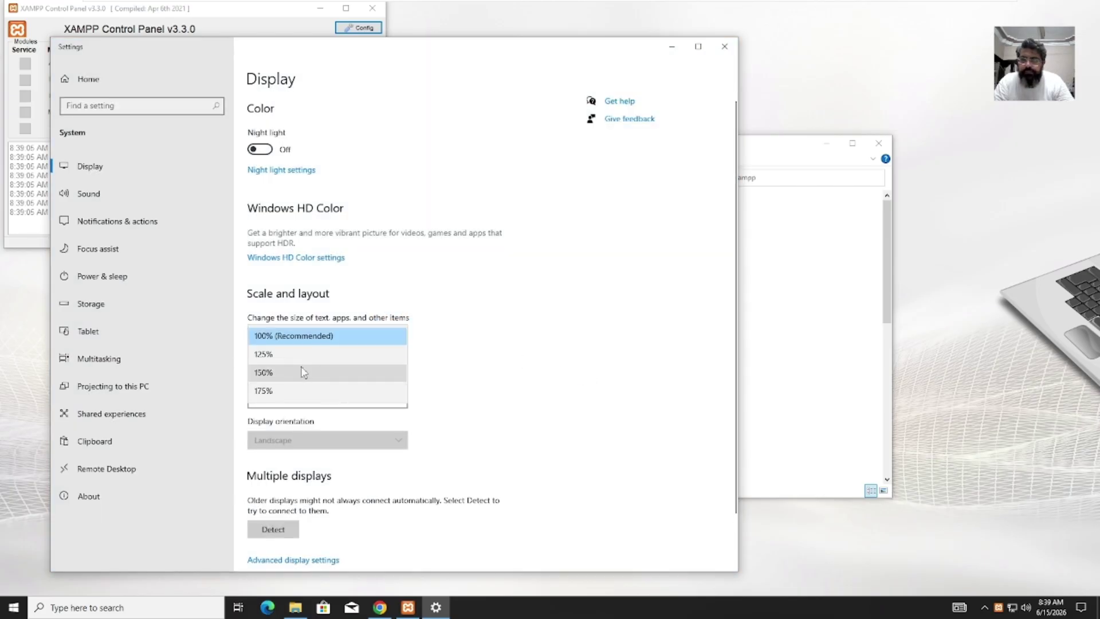
click(302, 360)
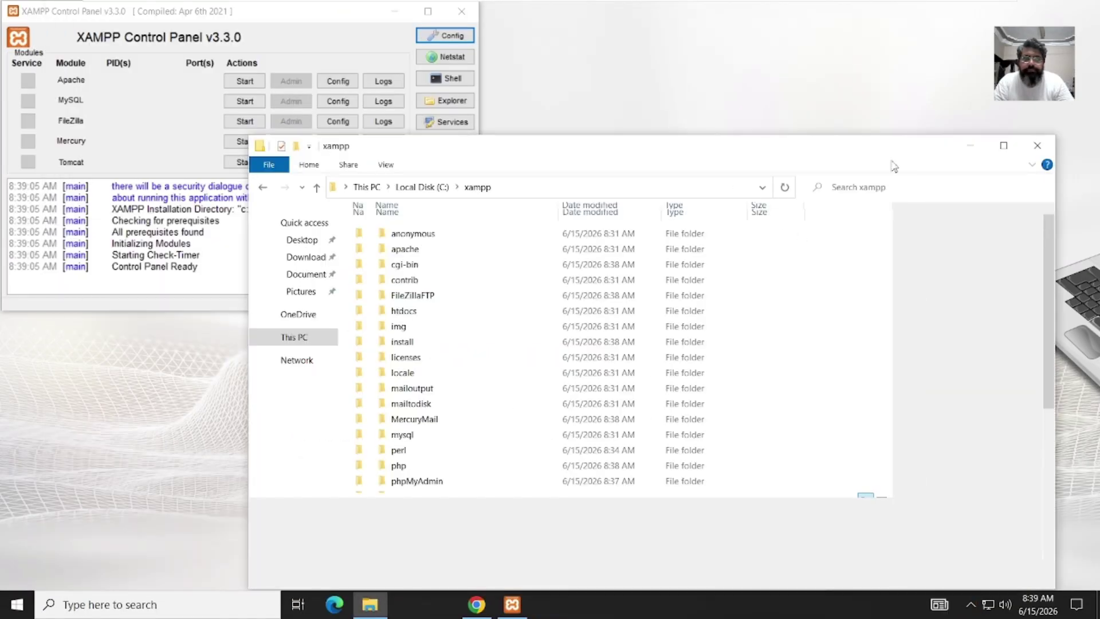
Step: Reposition the Explorer window and open the C:\xampp\htdocs folder
drag(854, 171, 770, 109)
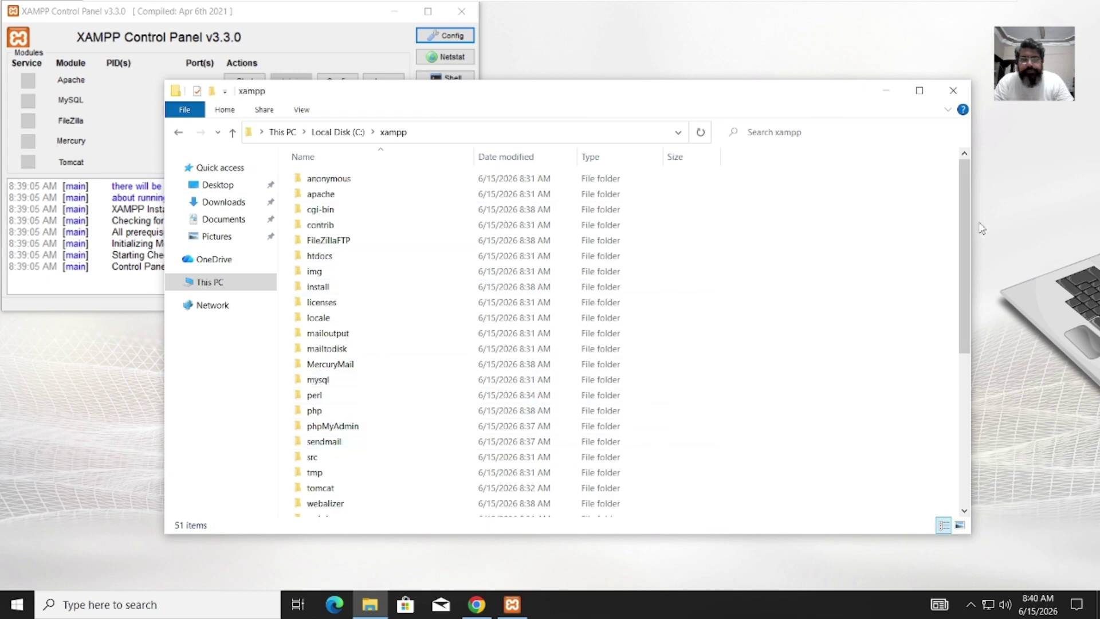
drag(964, 238, 942, 188)
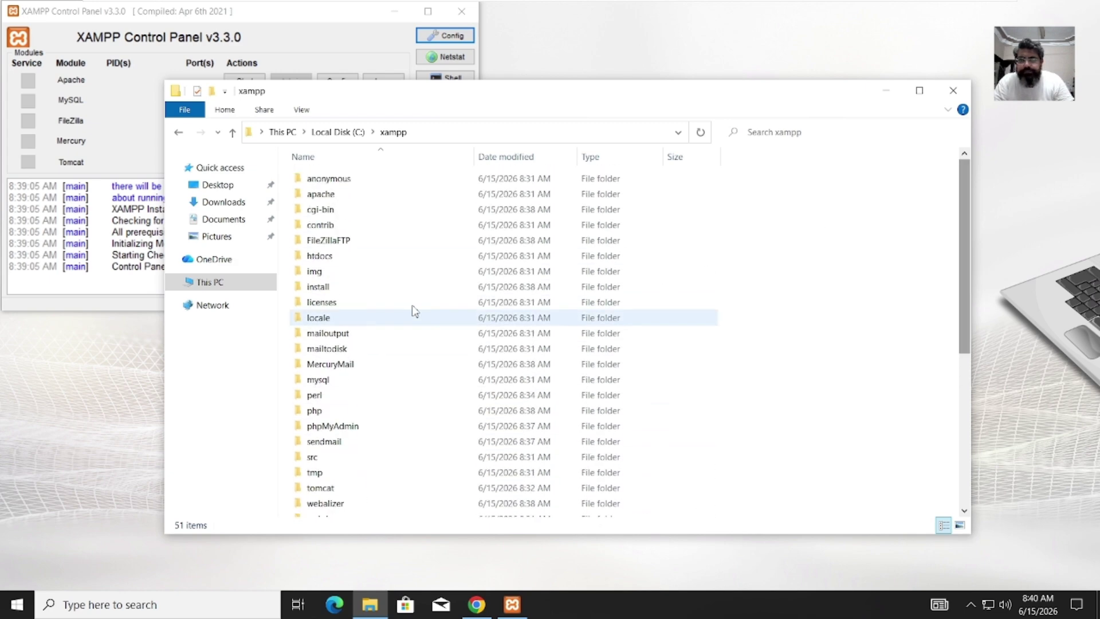
click(349, 257)
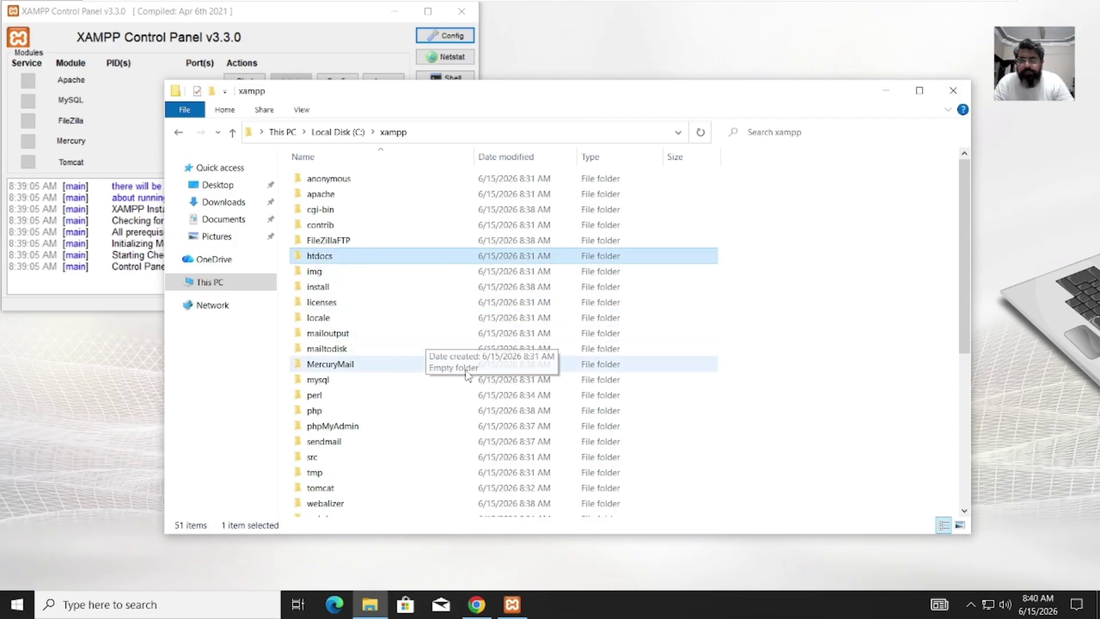
key(Down)
key(Down)
key(Down)
key(Down)
key(Down)
key(Down)
key(Down)
key(Down)
key(Down)
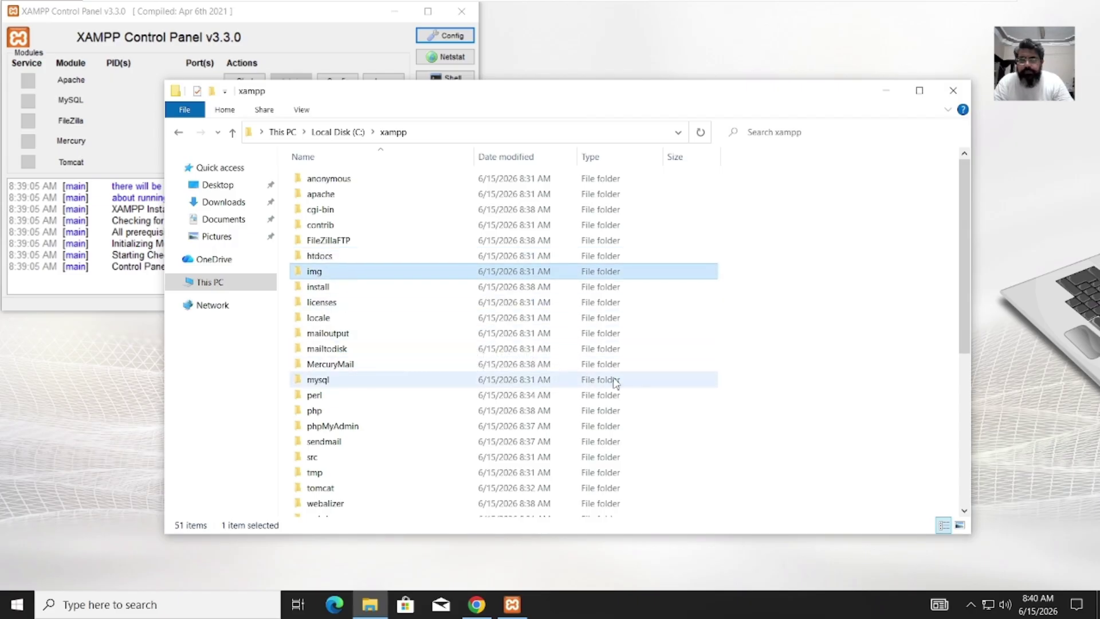
key(Down)
key(Down)
key(Down)
key(Down)
key(Down)
key(Down)
key(Down)
key(Down)
key(Down)
key(Down)
key(Down)
key(Down)
key(Down)
key(Down)
key(Down)
key(Down)
key(Down)
key(Down)
key(Down)
key(Down)
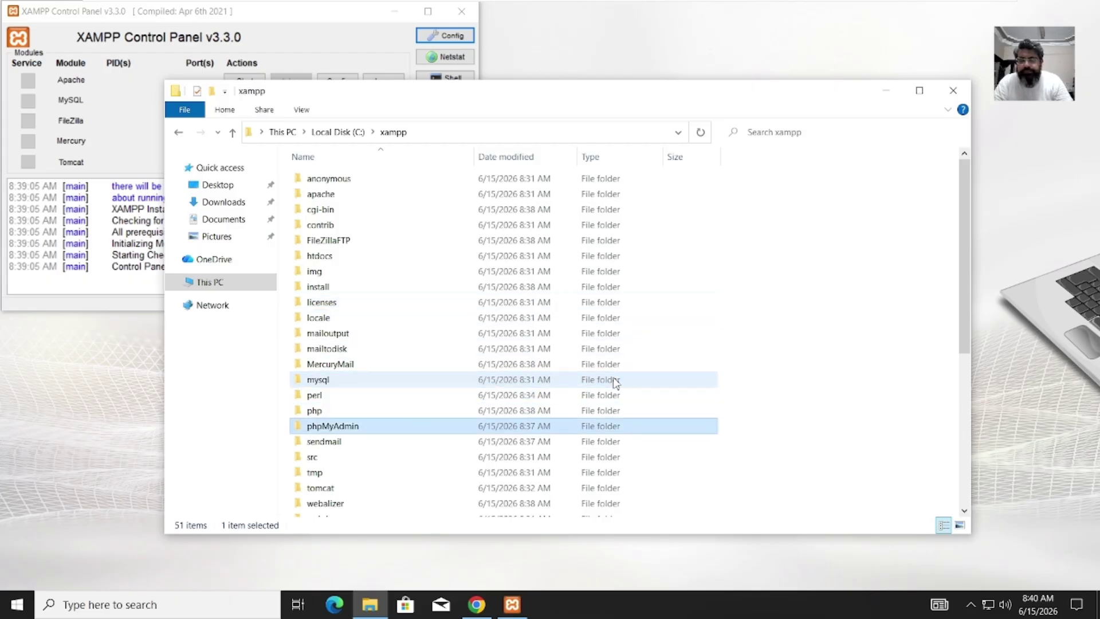
key(Up)
key(Up)
key(Up)
key(Up)
key(Up)
key(Up)
key(Up)
key(Up)
key(Up)
key(Up)
key(Up)
key(Up)
key(Up)
key(Up)
key(Up)
key(Up)
key(Up)
key(Up)
key(Up)
key(Up)
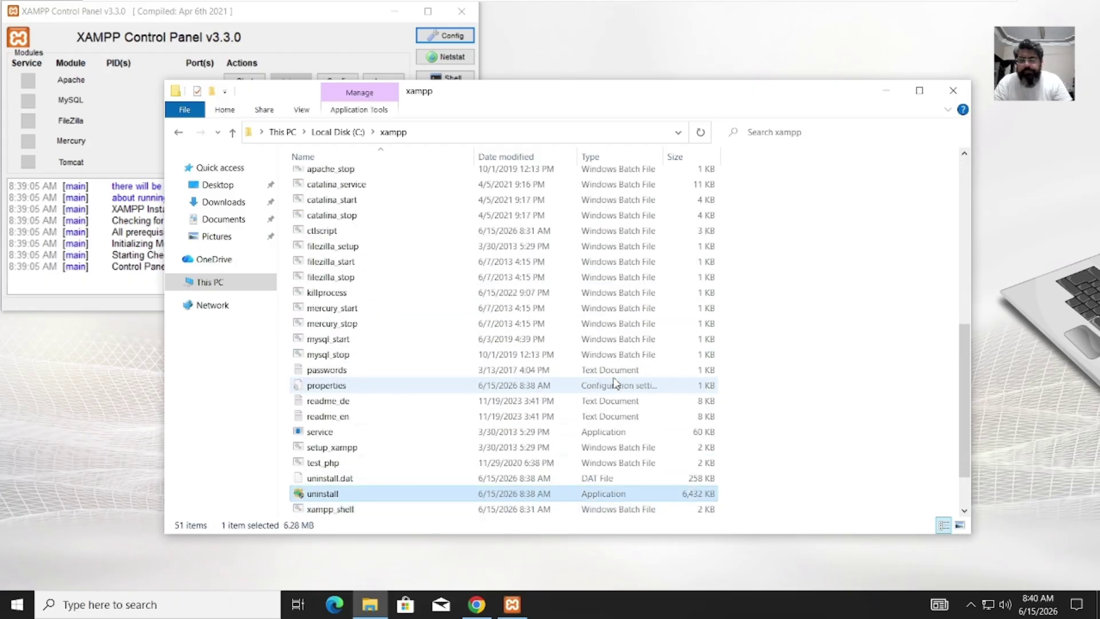
key(Up)
key(Up)
key(Up)
key(Up)
key(Up)
key(Up)
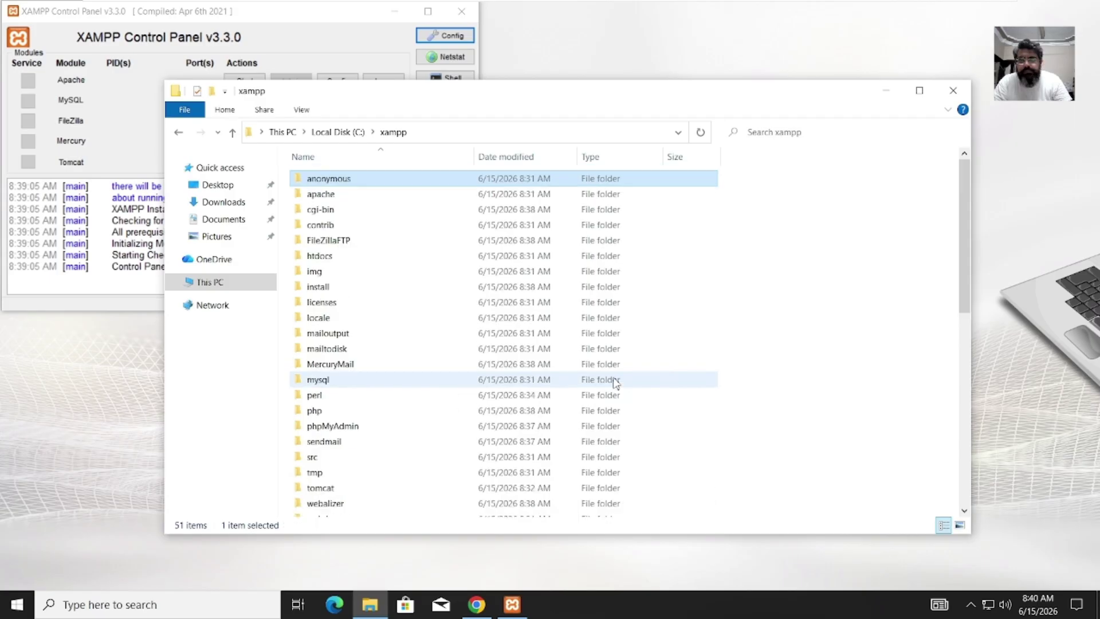
key(Down)
key(Down)
key(Down)
key(Down)
key(Down)
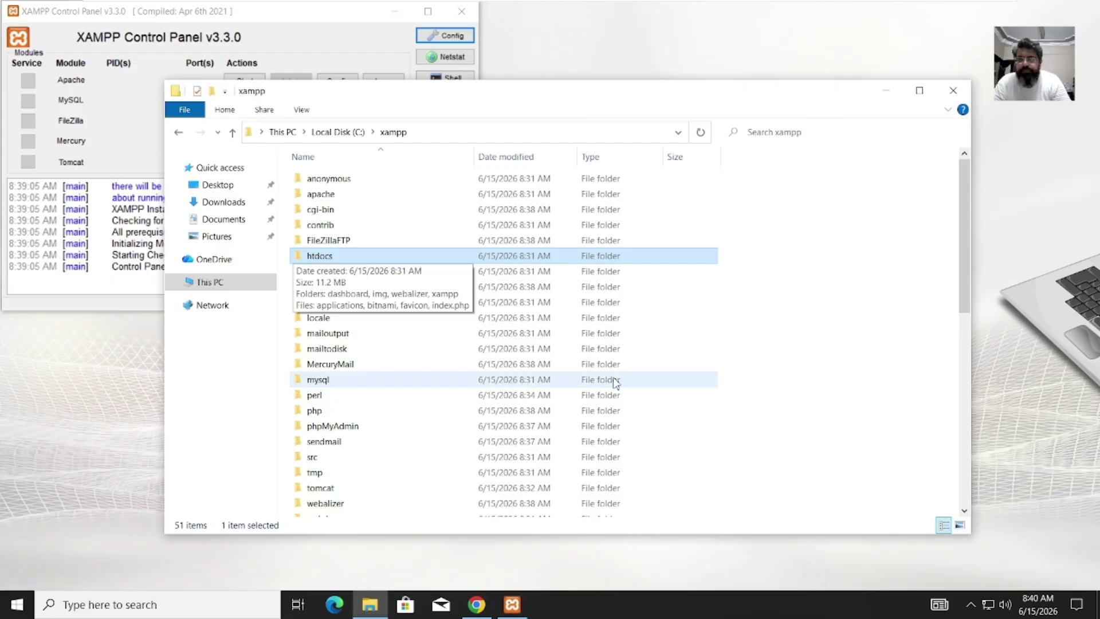
key(Return)
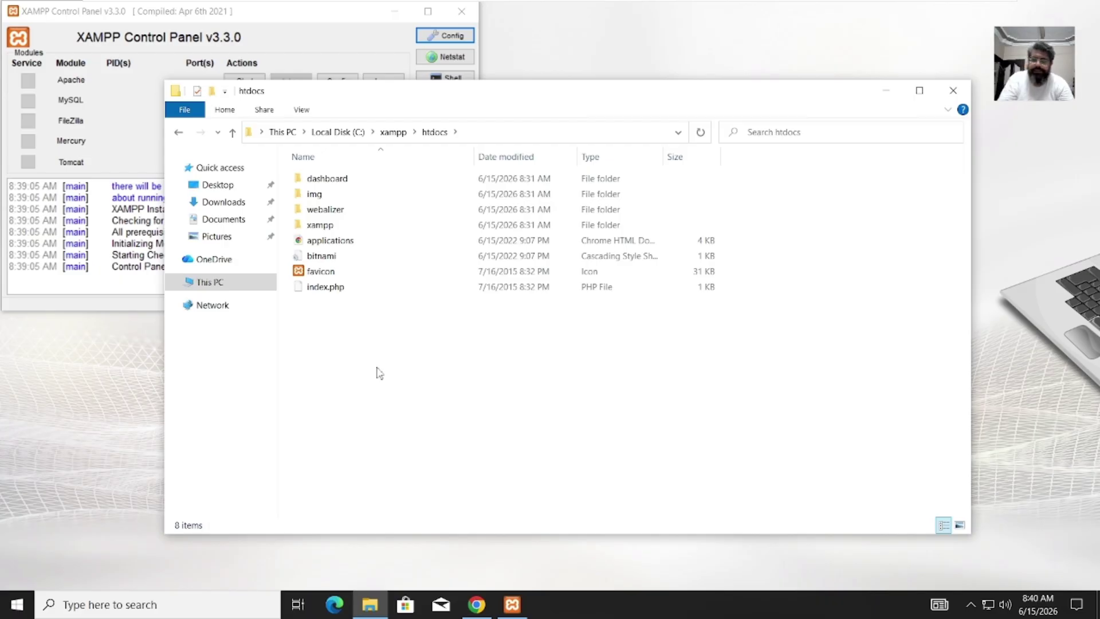
Step: Paste the openbiblio folder into C:\xampp\htdocs and let all 1,505 items finish copying
key(ctrl+v)
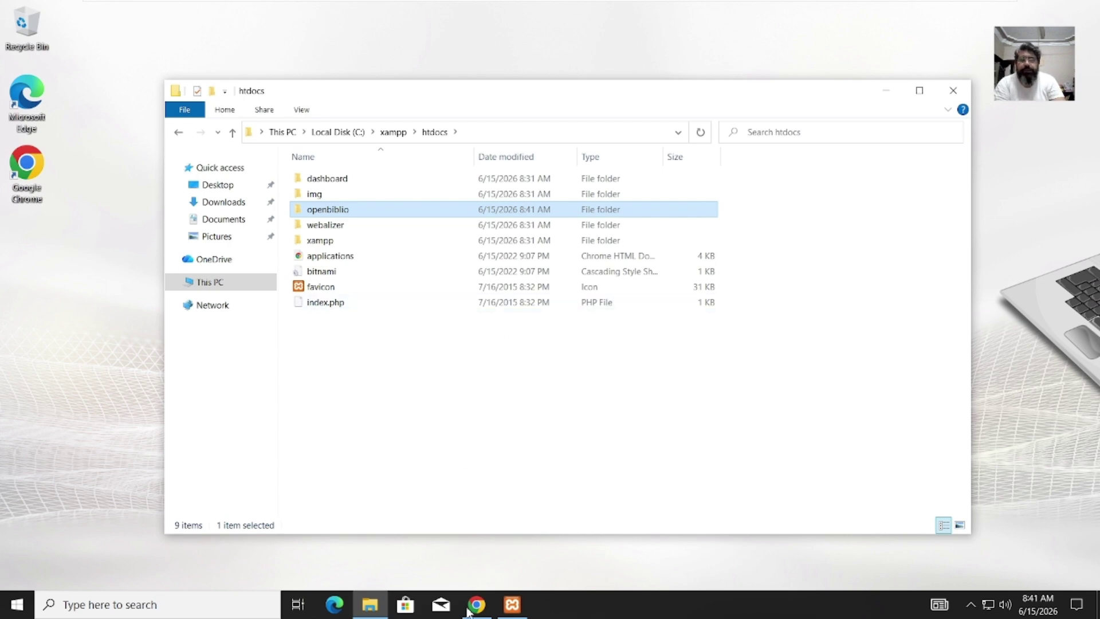
Step: Start Apache and MySQL in XAMPP, allow mysqld through the firewall, and return to Chrome
click(518, 613)
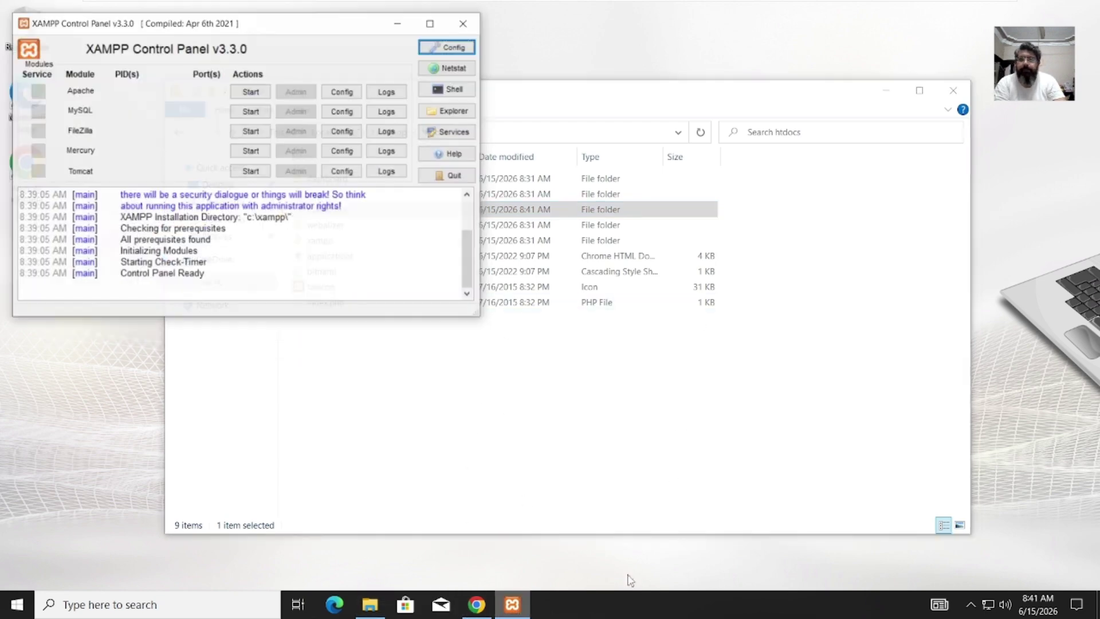
click(245, 81)
click(245, 101)
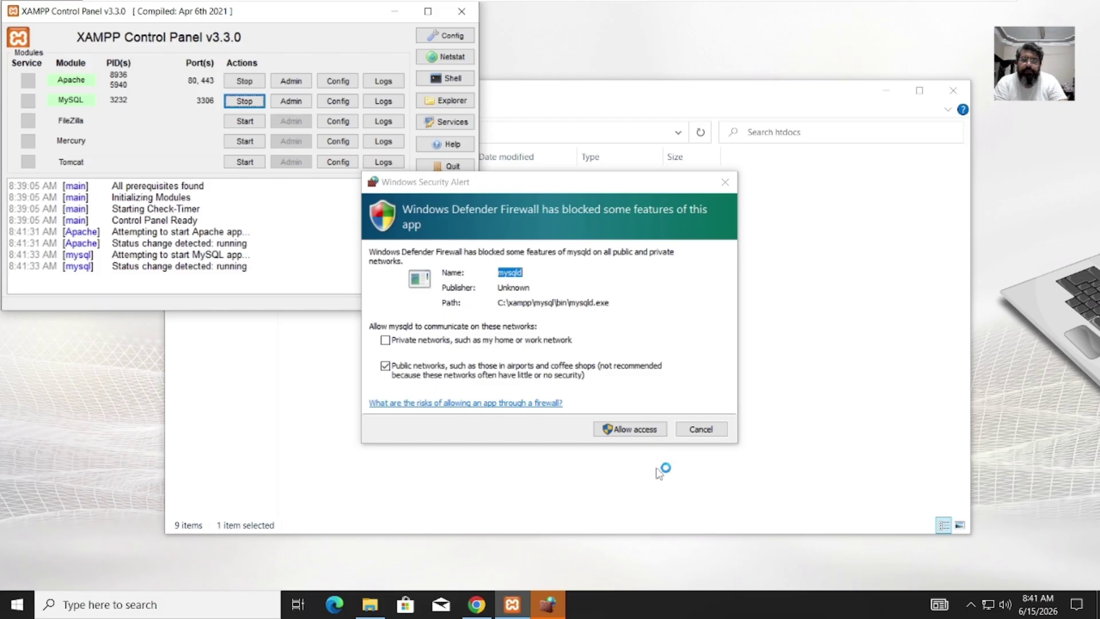
click(638, 429)
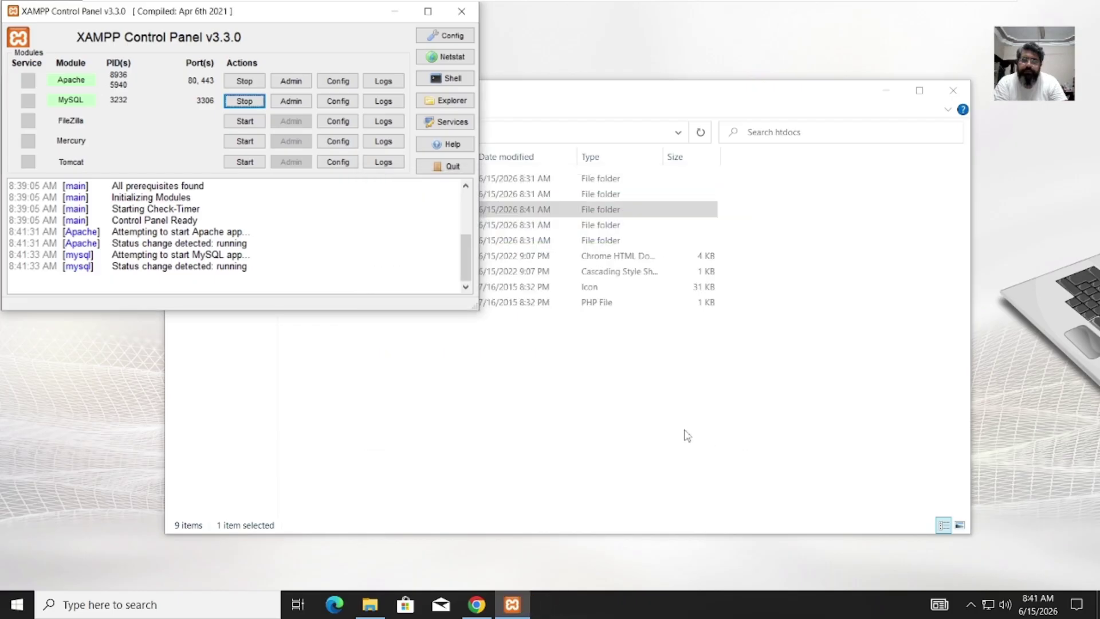
click(476, 604)
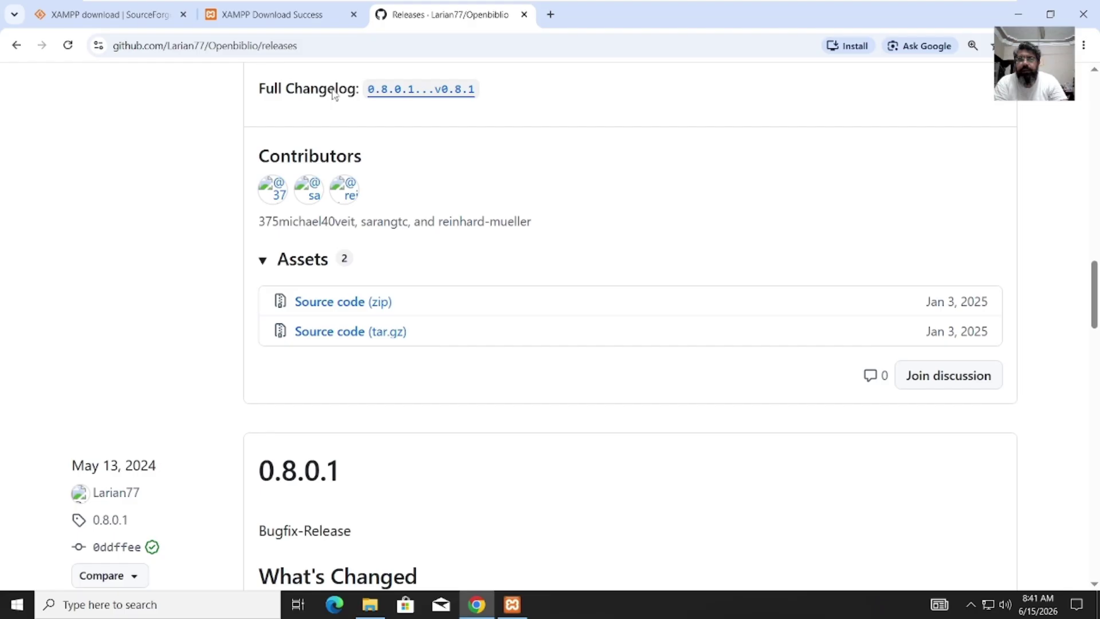
Step: In a new tab, search phpmyadmin, then load the local localhost/phpmyadmin page
click(551, 16)
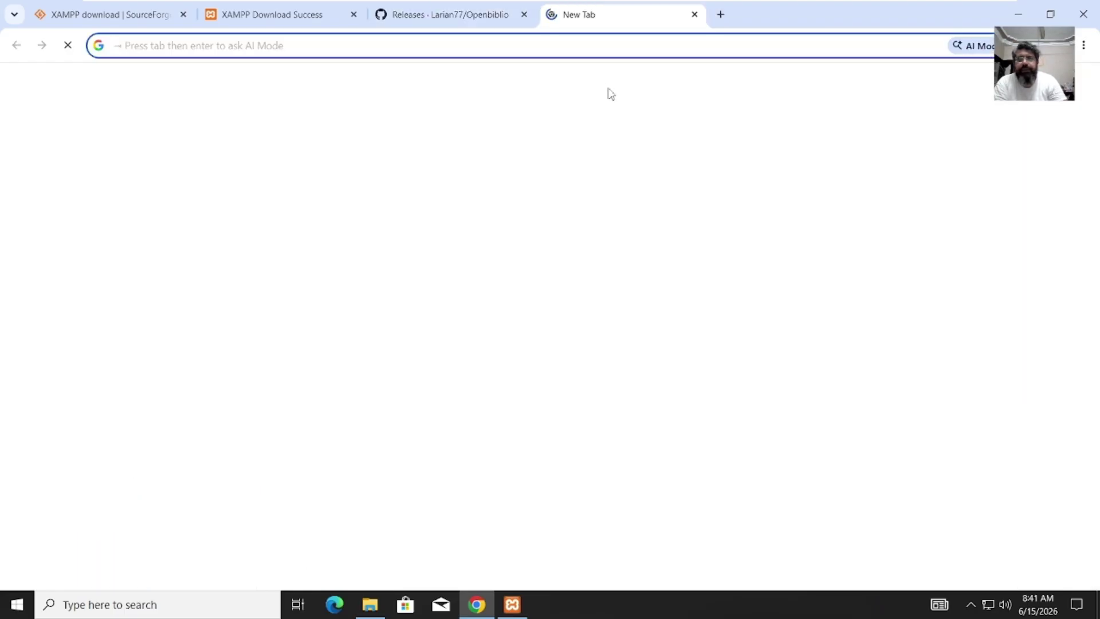
text(ph)
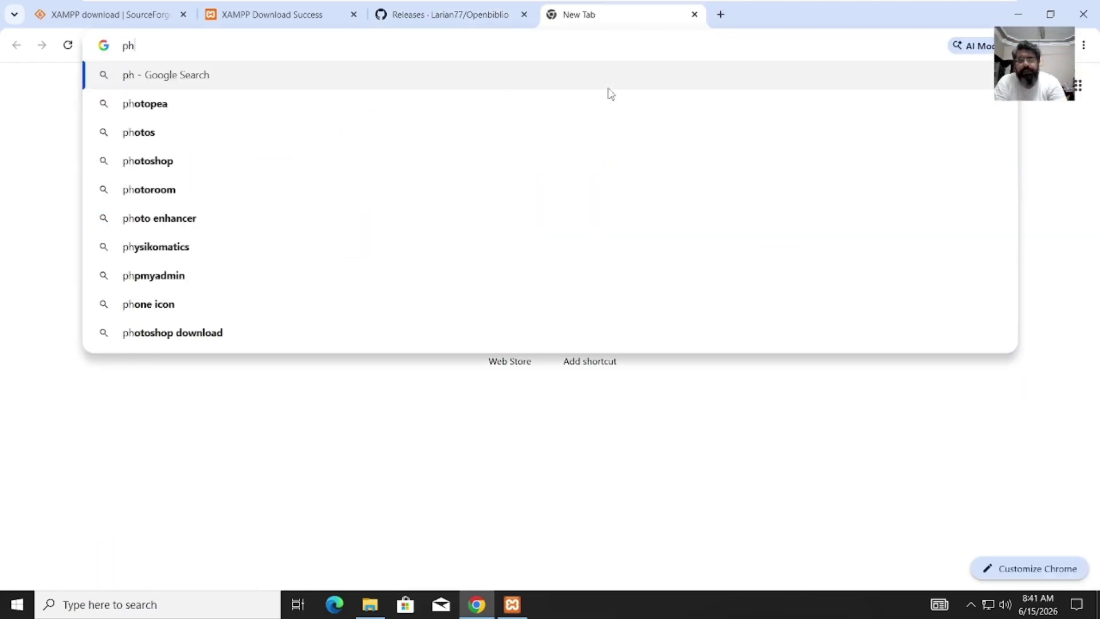
text(p)
text(m)
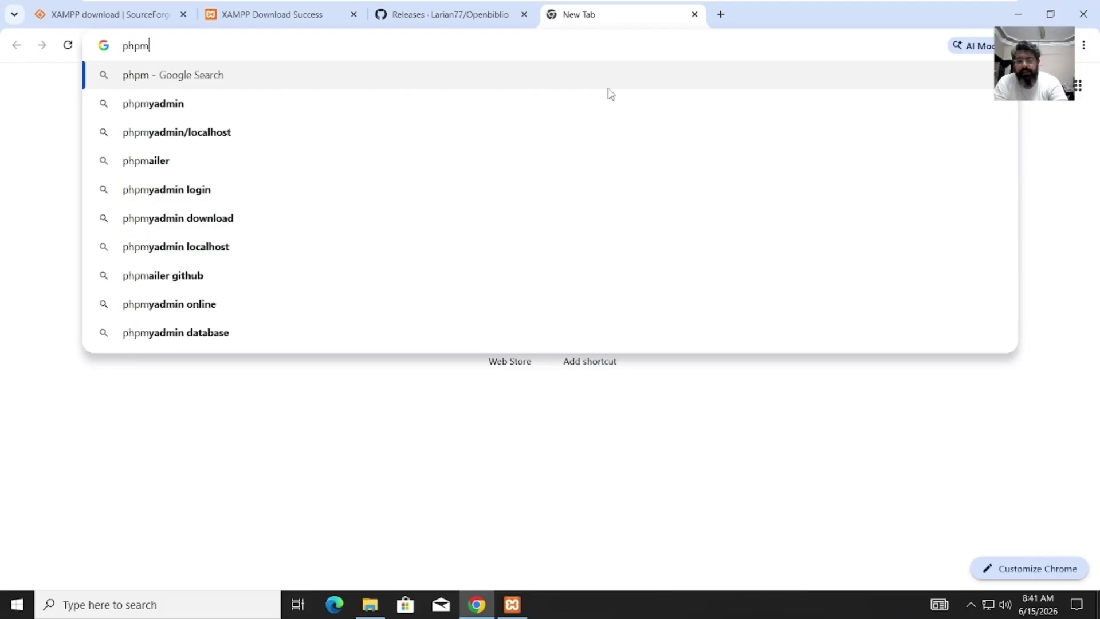
text(yadmin)
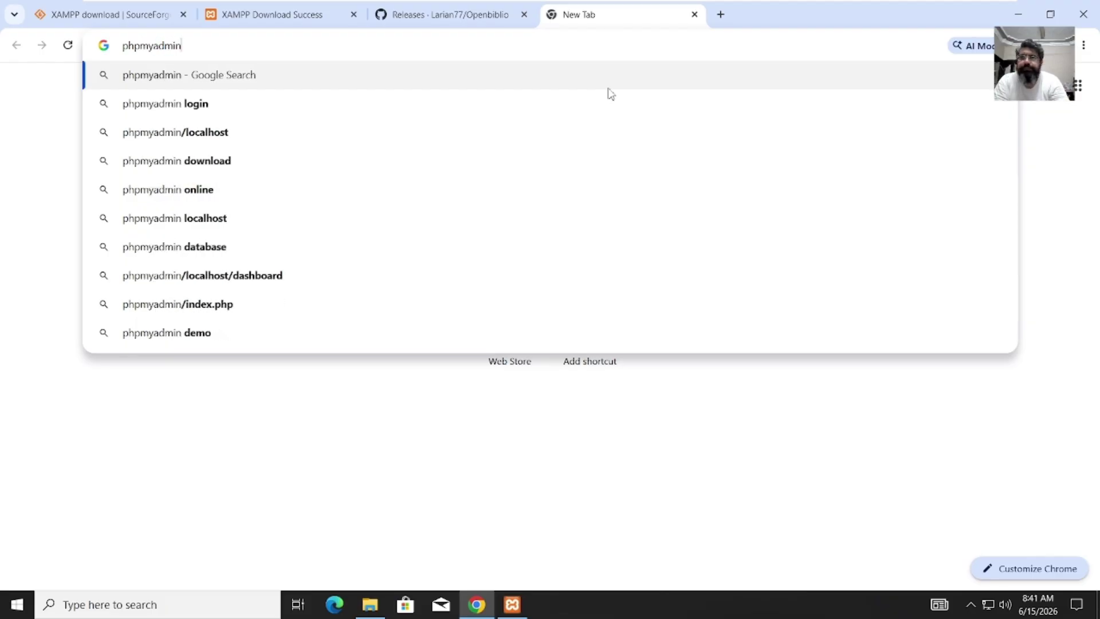
key(Return)
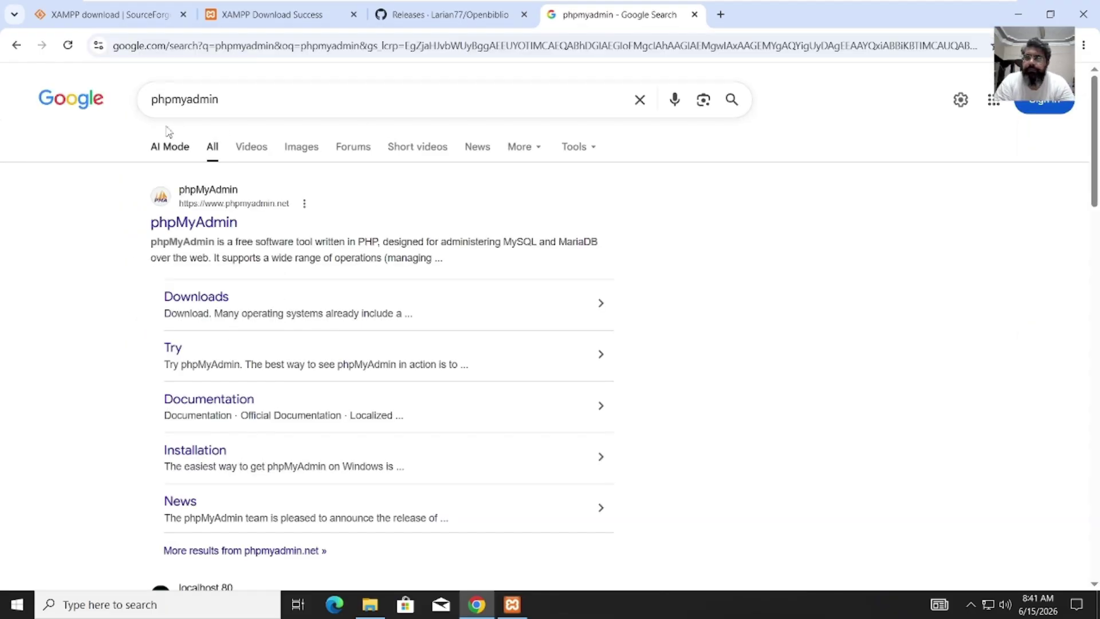
click(222, 222)
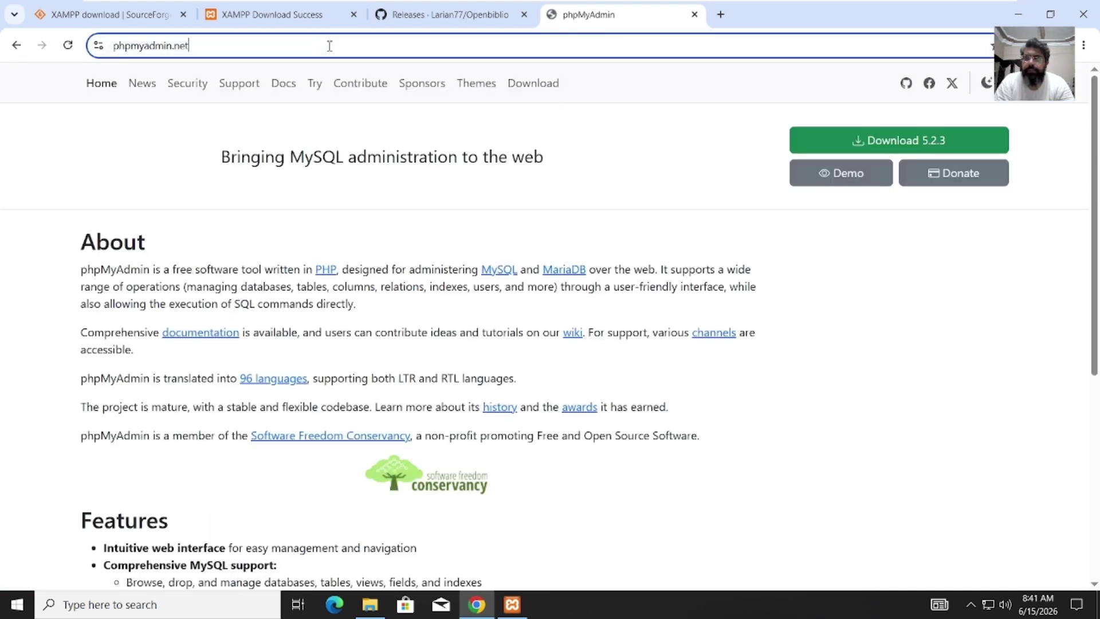
click(329, 46)
text(local)
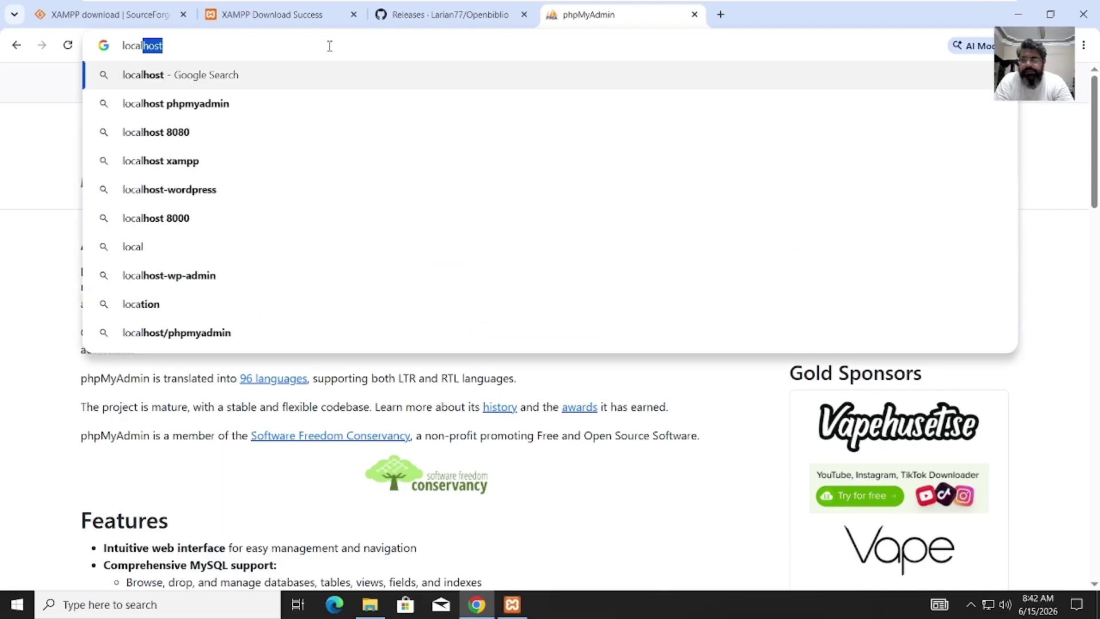
text(host)
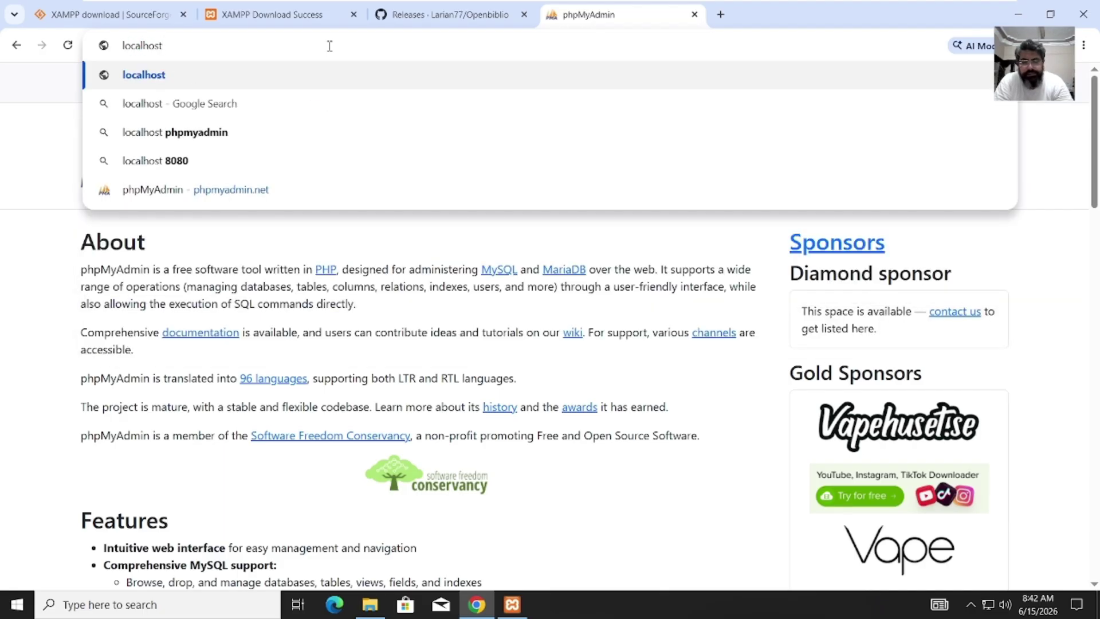
text(/php)
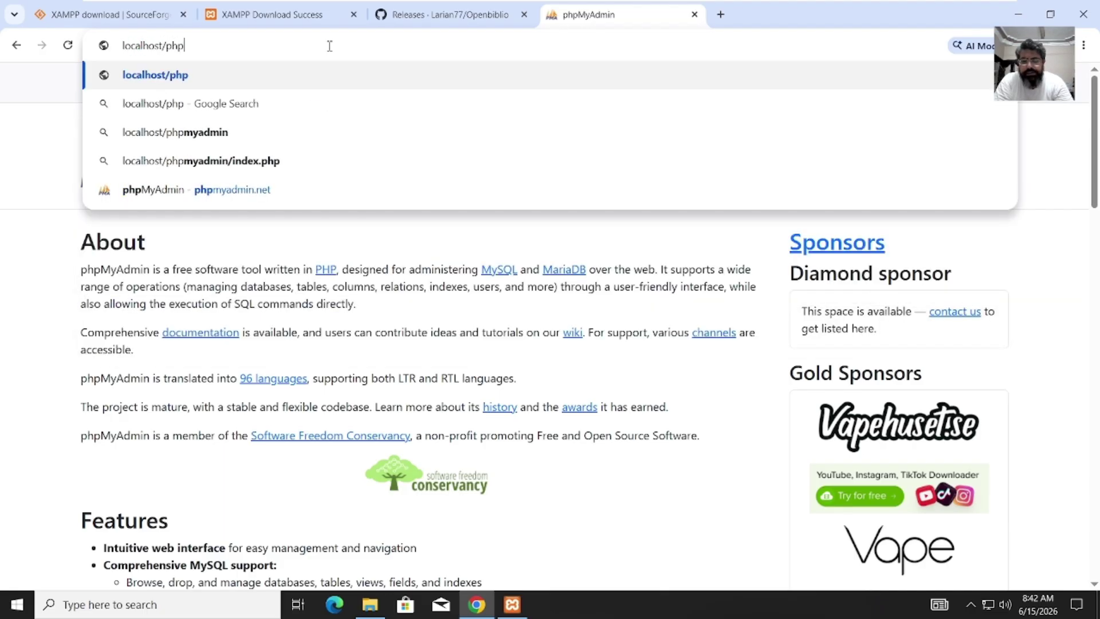
text(mya)
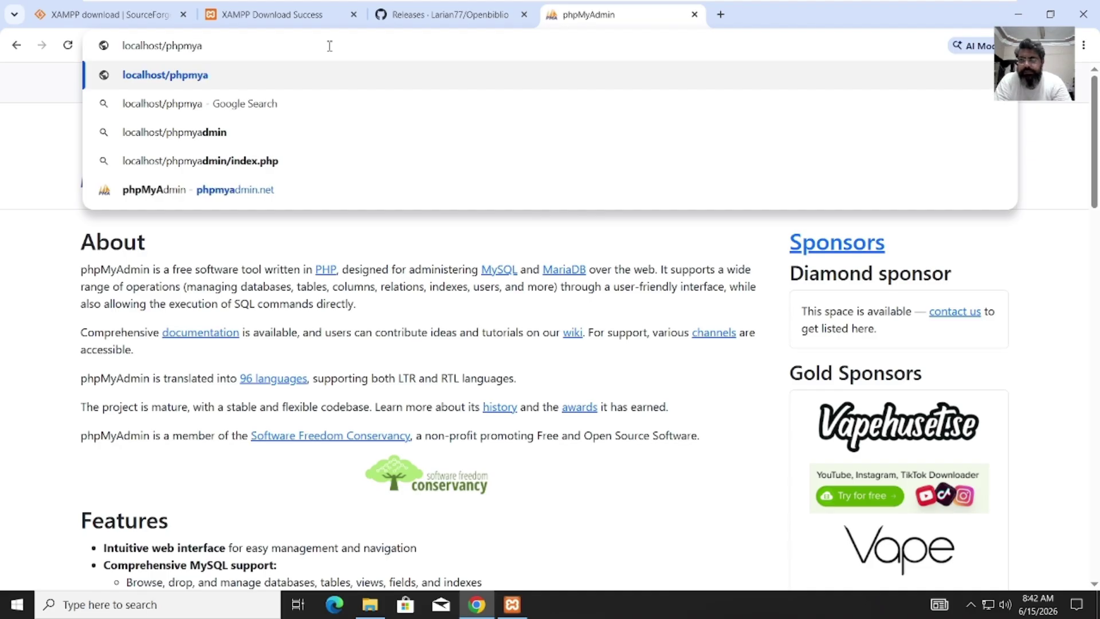
text(dmin)
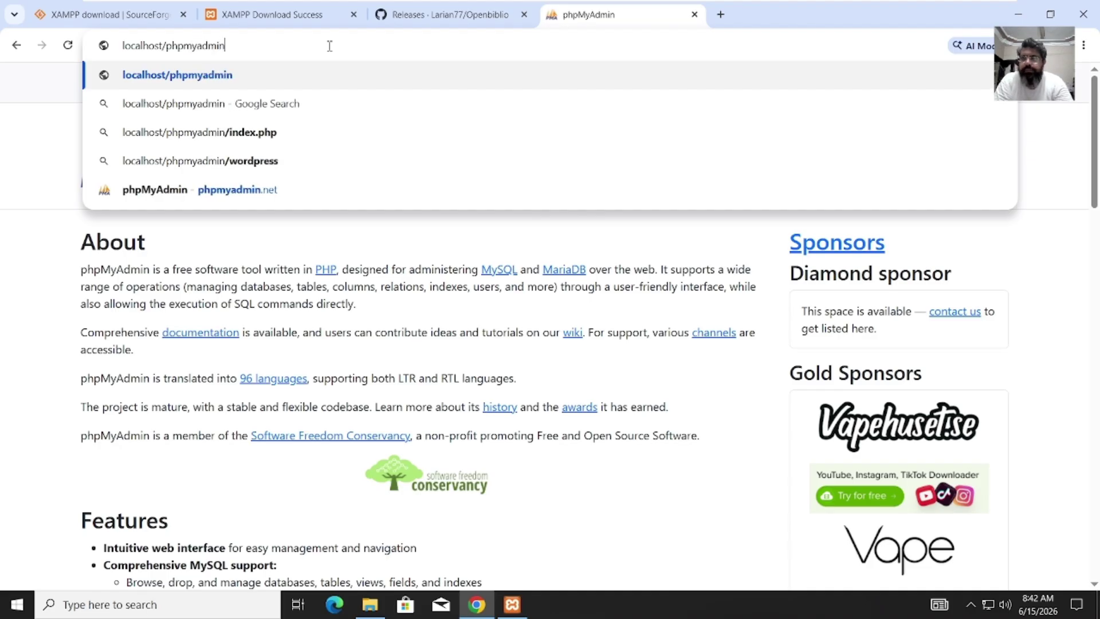
key(Return)
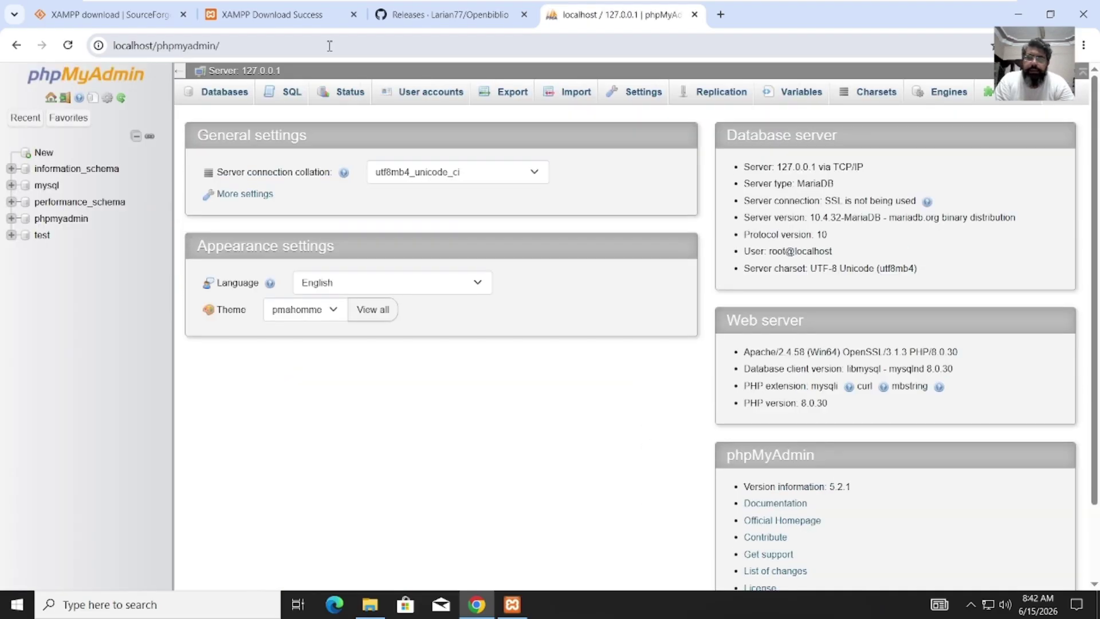
Step: Create an empty database named openbiblio from phpMyAdmin's Databases tab
click(223, 102)
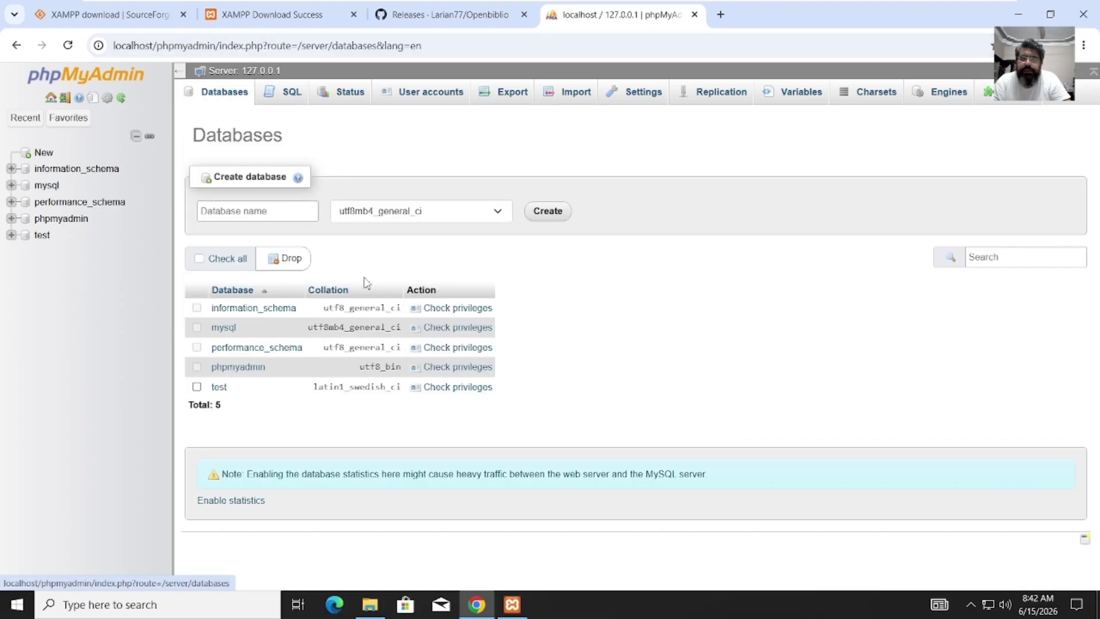
click(248, 213)
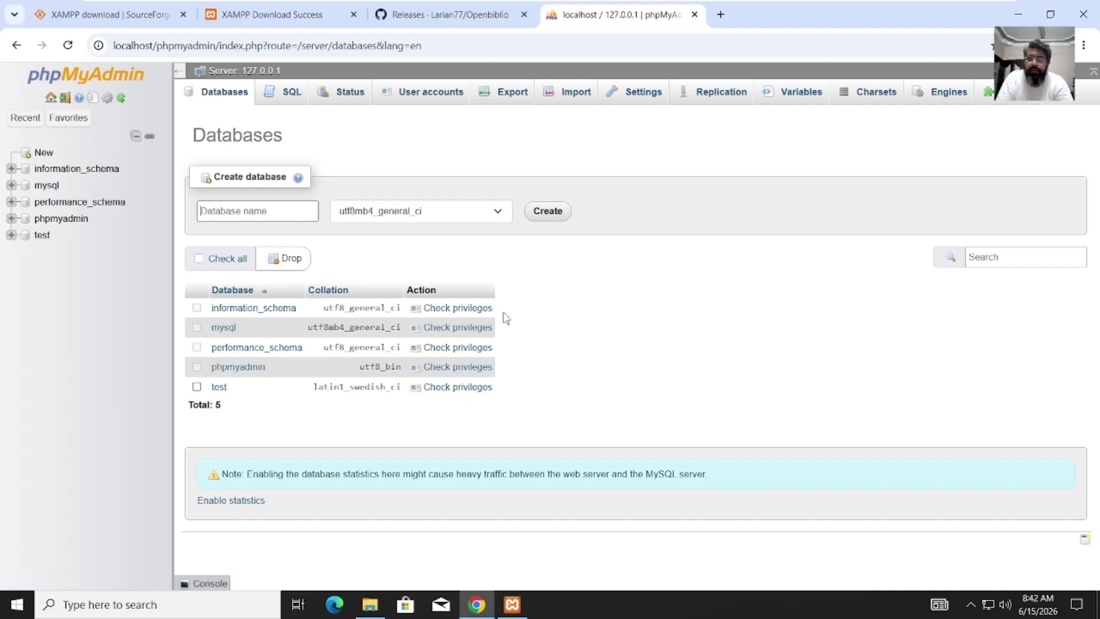
text(openbiblio)
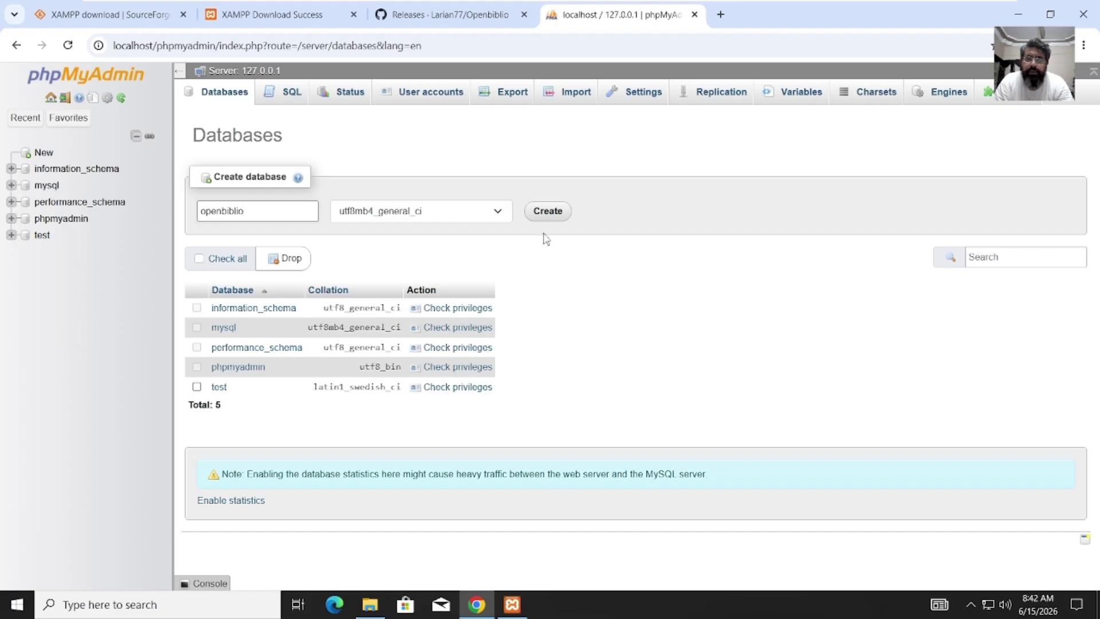
click(554, 213)
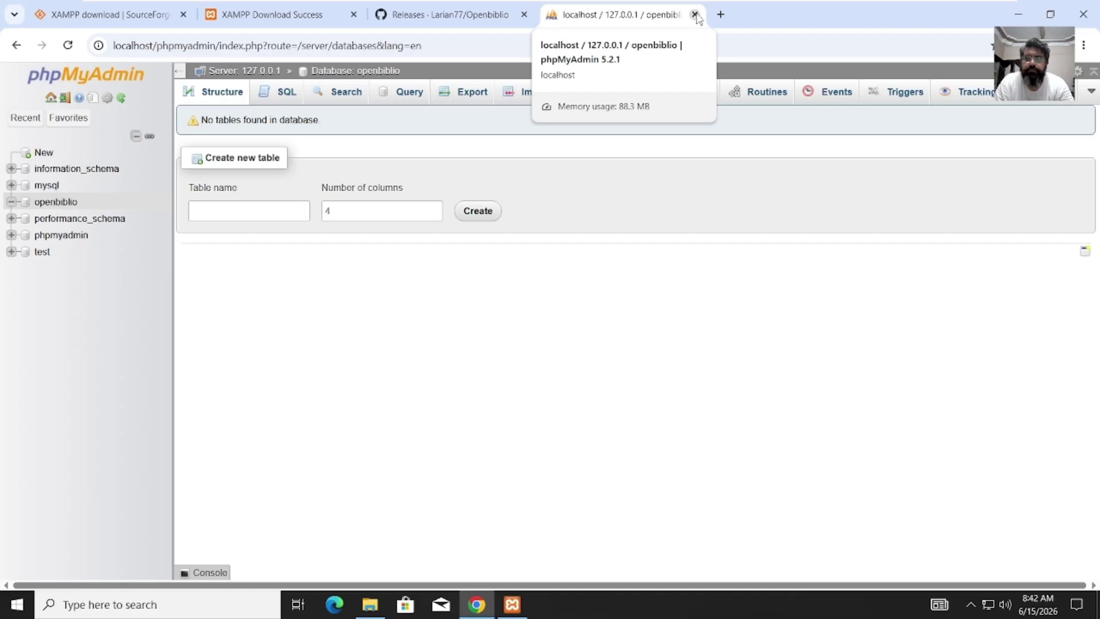
Step: Close the phpMyAdmin tab and then quit Chrome entirely
click(695, 14)
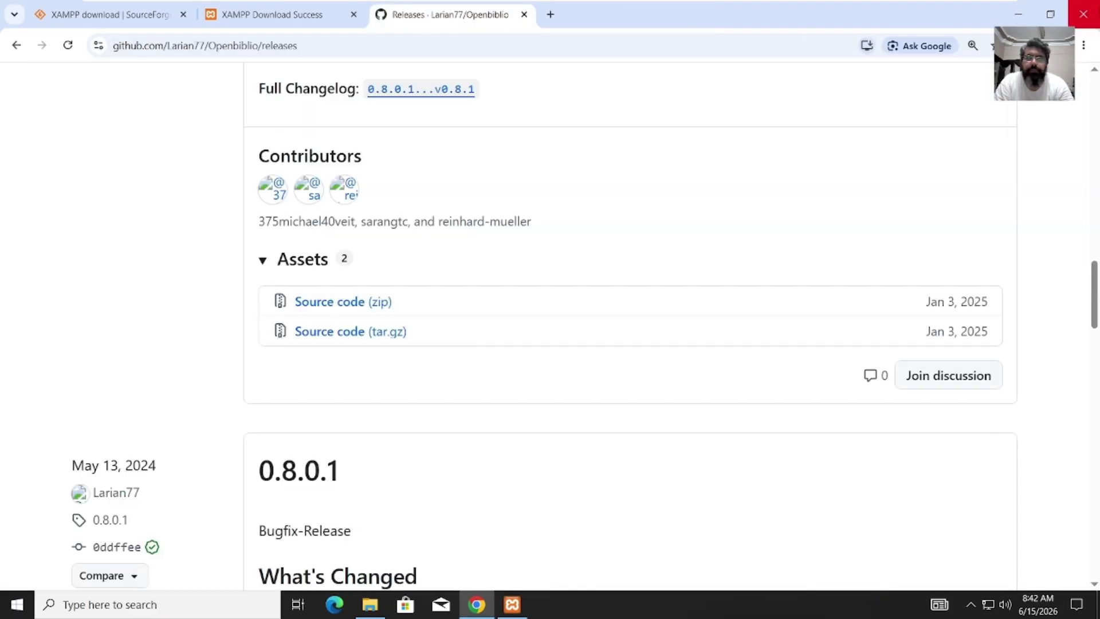
click(1098, 10)
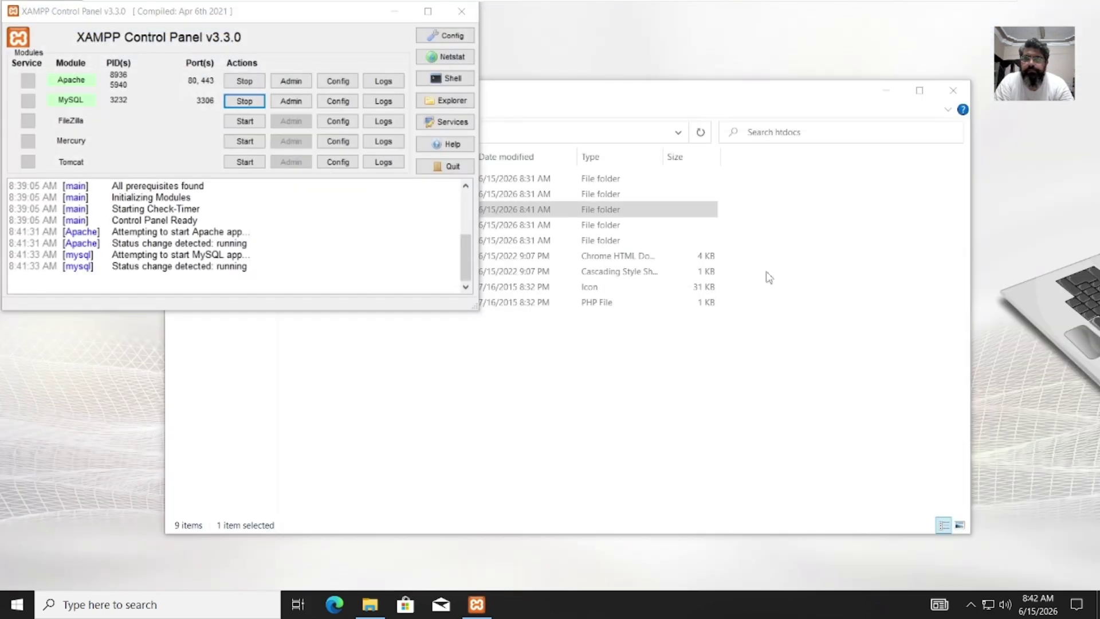
Step: Open htdocs\openbiblio, select database_constants.php, and maximize the Explorer window
click(714, 415)
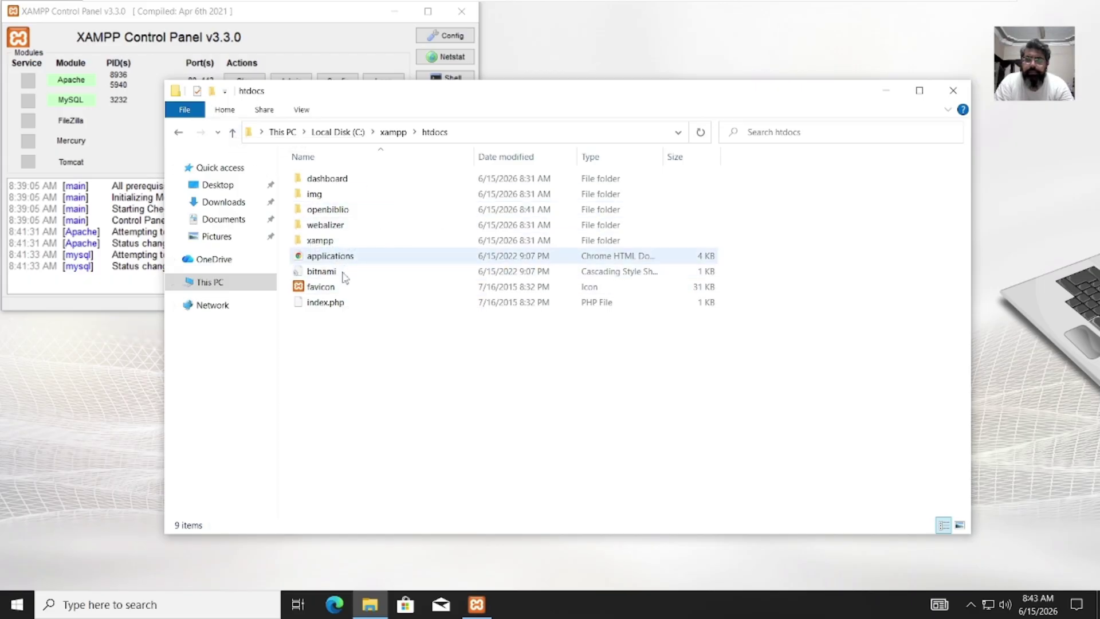
click(337, 211)
double_click(337, 211)
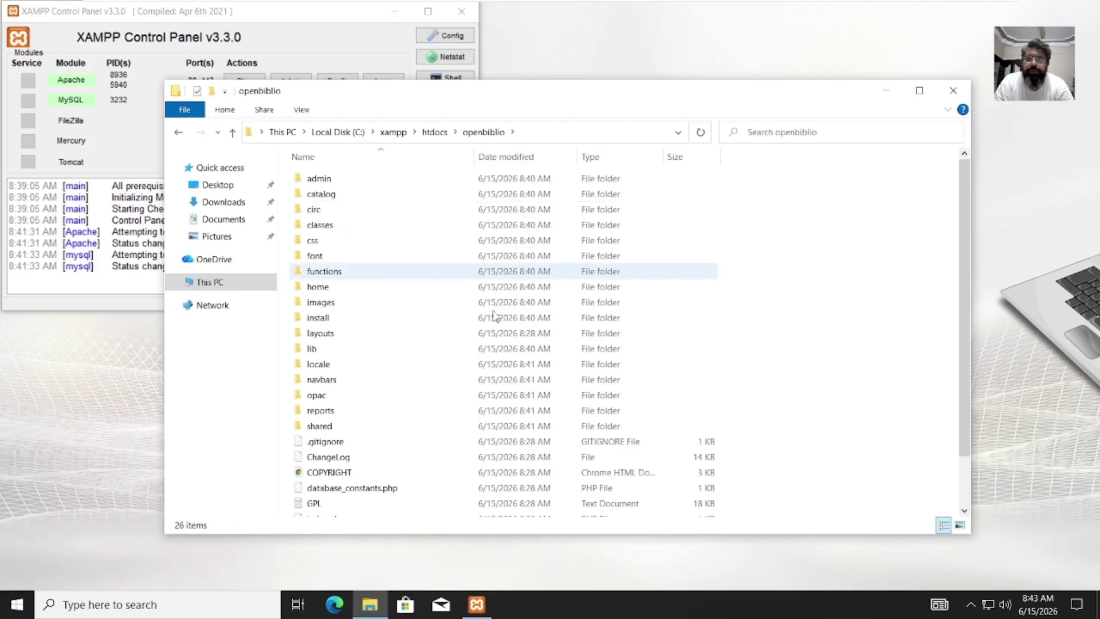
click(387, 493)
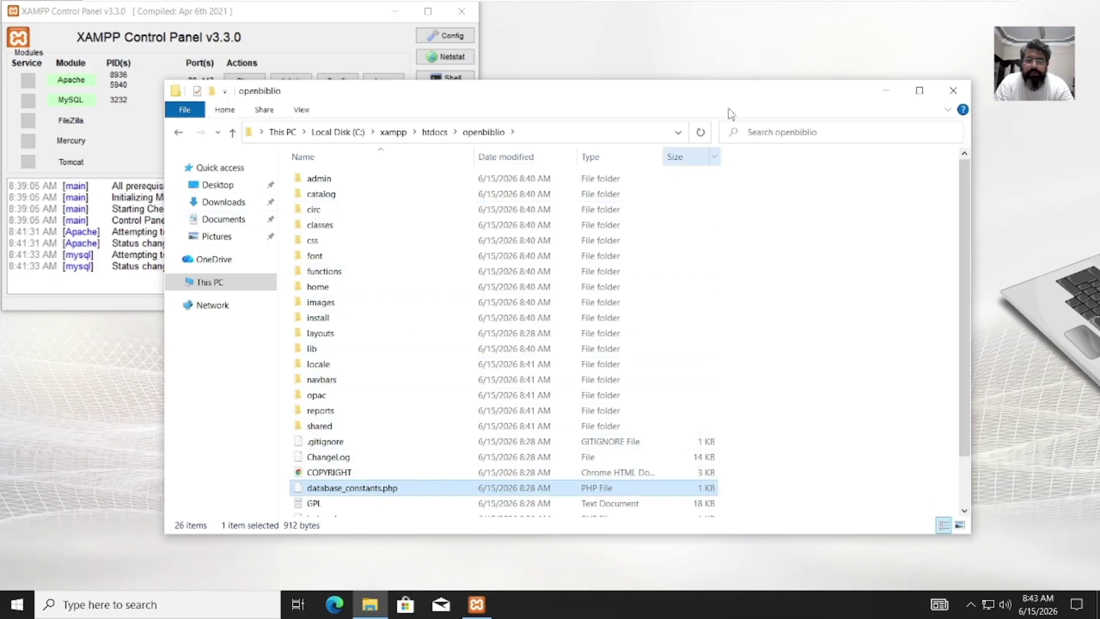
double_click(748, 97)
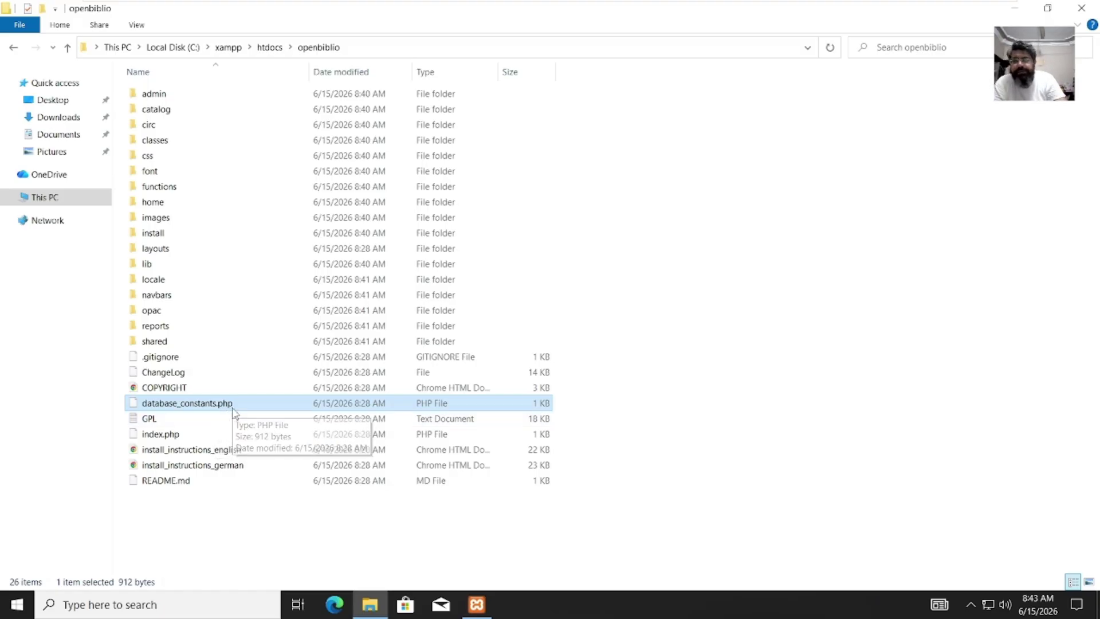
Step: Open database_constants.php in Notepad once, with 'Always use this app' left unchecked
right_click(302, 407)
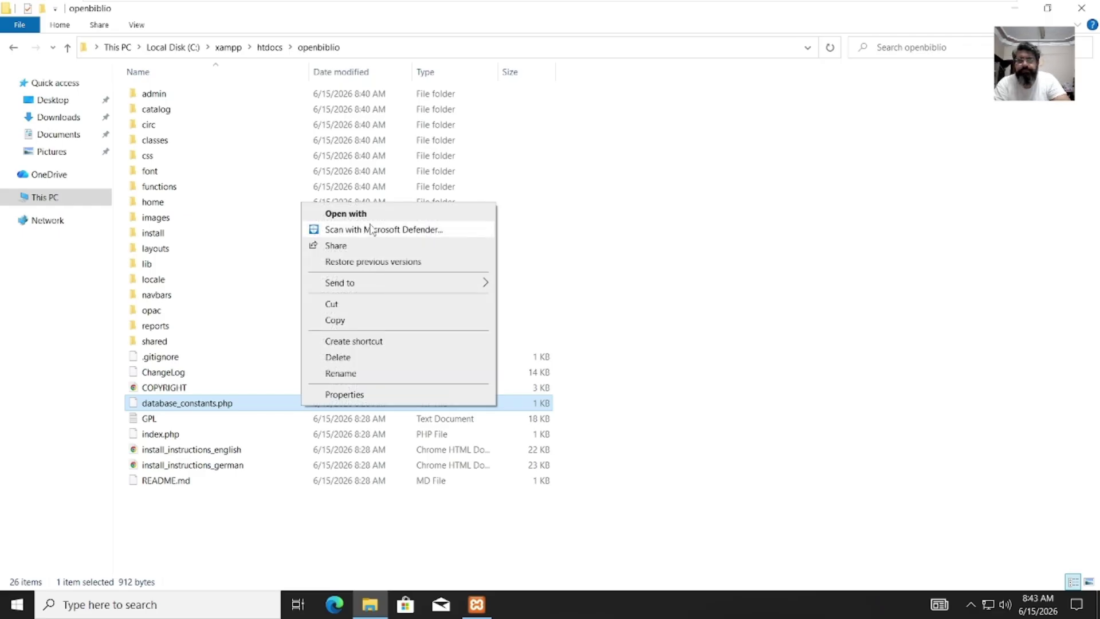
click(369, 215)
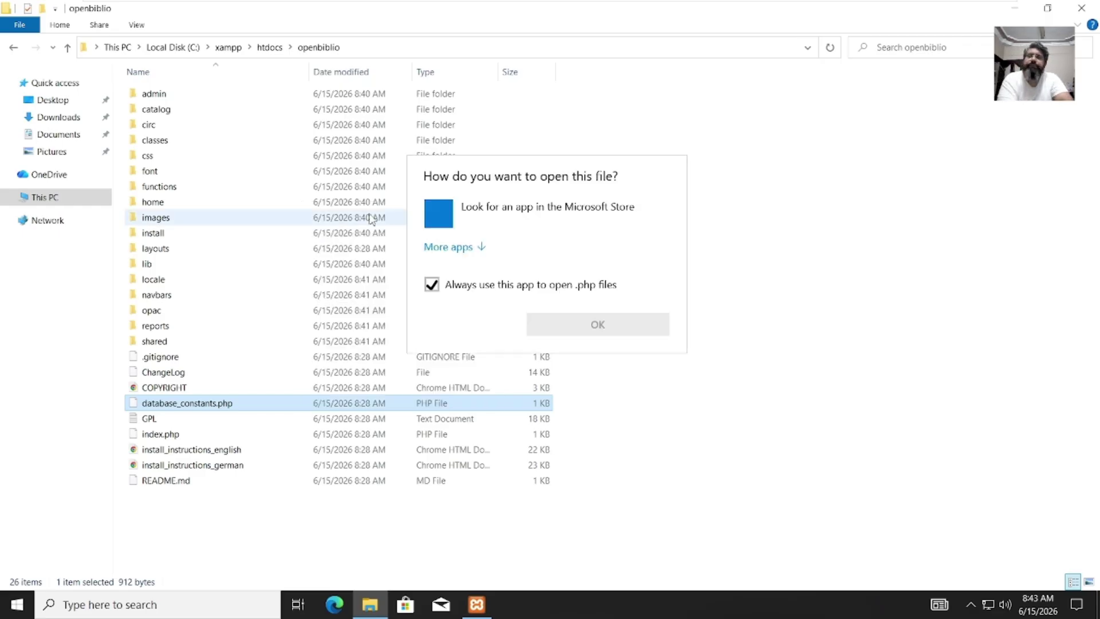
click(441, 293)
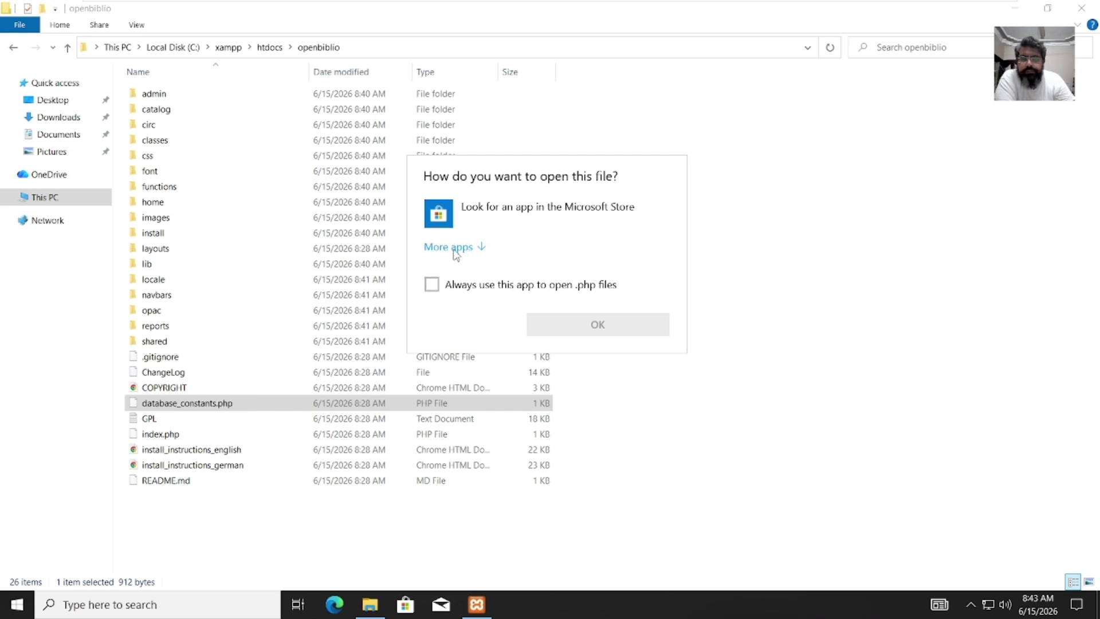
click(452, 249)
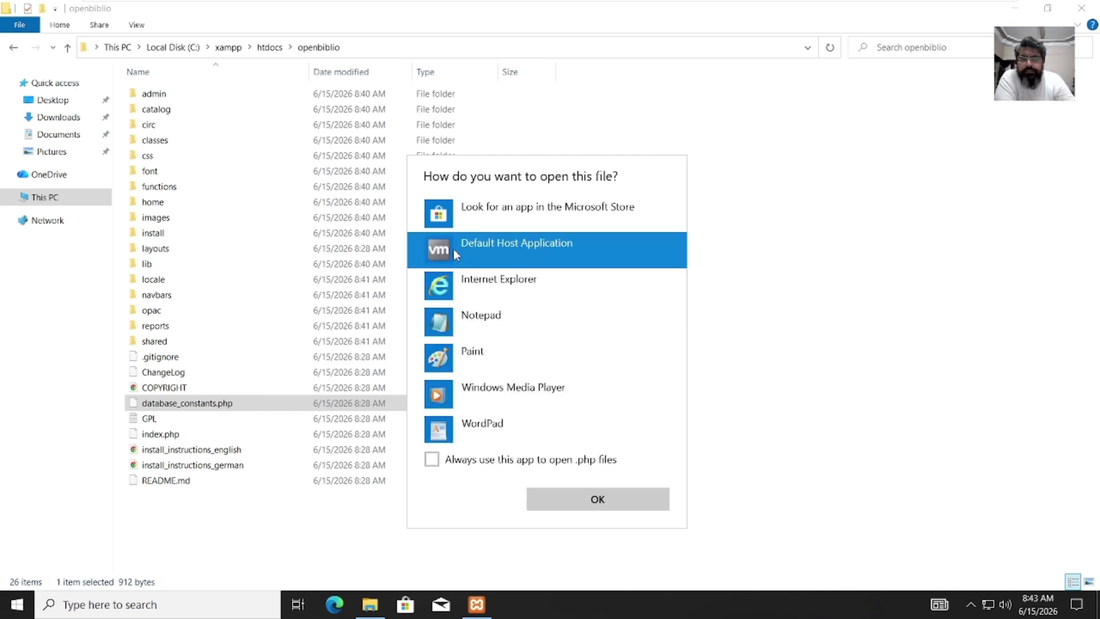
click(515, 337)
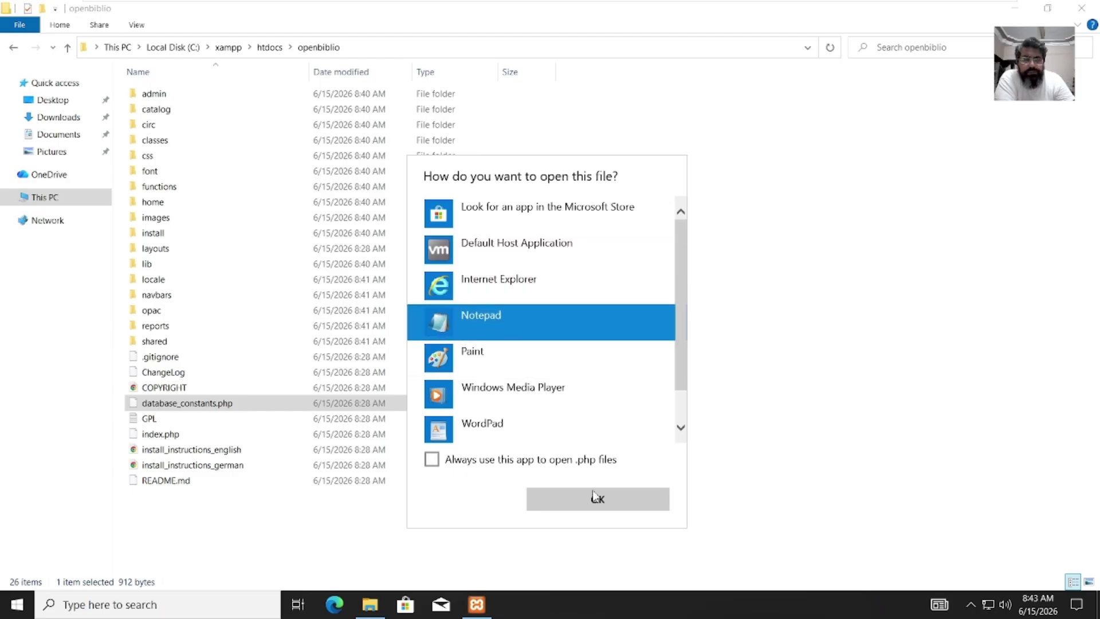
click(596, 499)
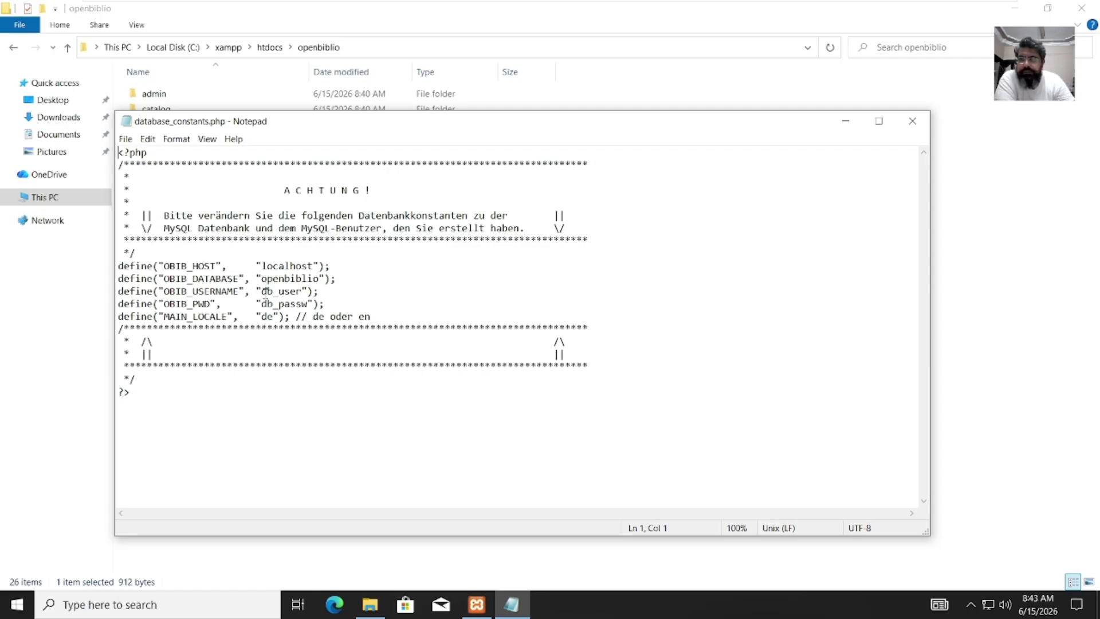
Step: Change db_user to root, blank the db_passw password, set MAIN_LOCALE to en, then save and close
click(262, 291)
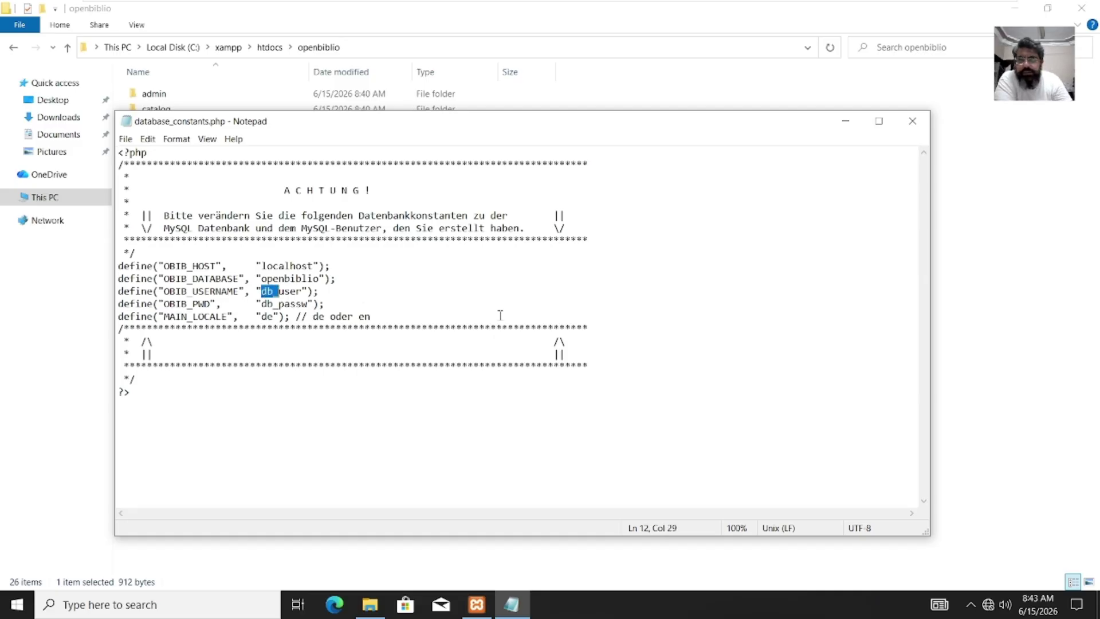
key(shift+Right)
key(shift+Right)
key(shift+Right)
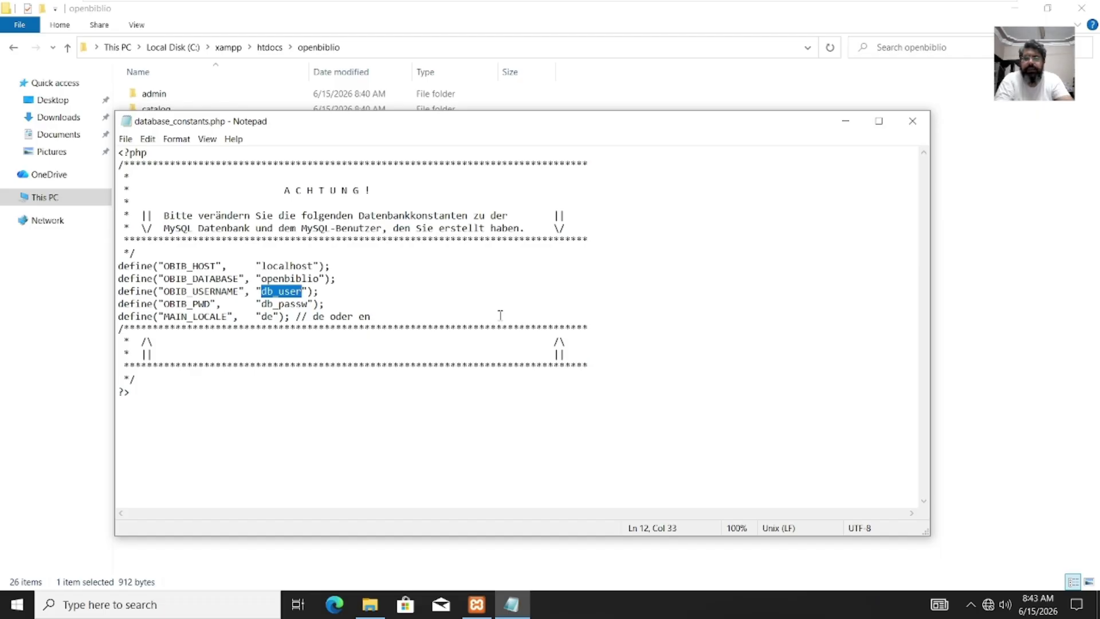
key(BackSpace)
text(root)
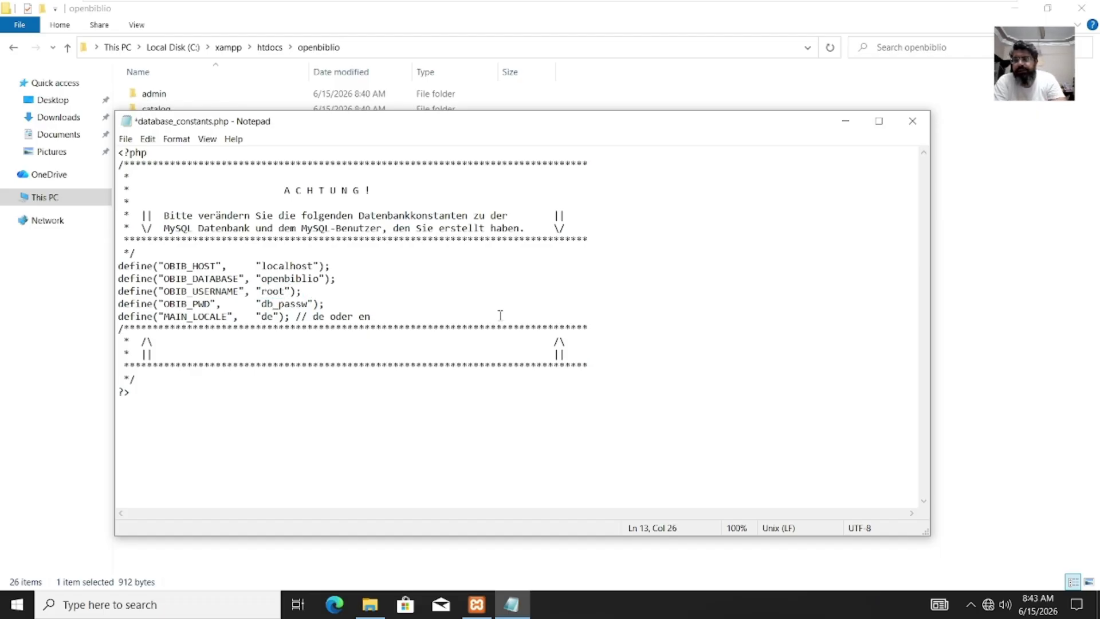
key(shift+Right)
key(shift+Right)
key(shift+Right)
key(shift+Right)
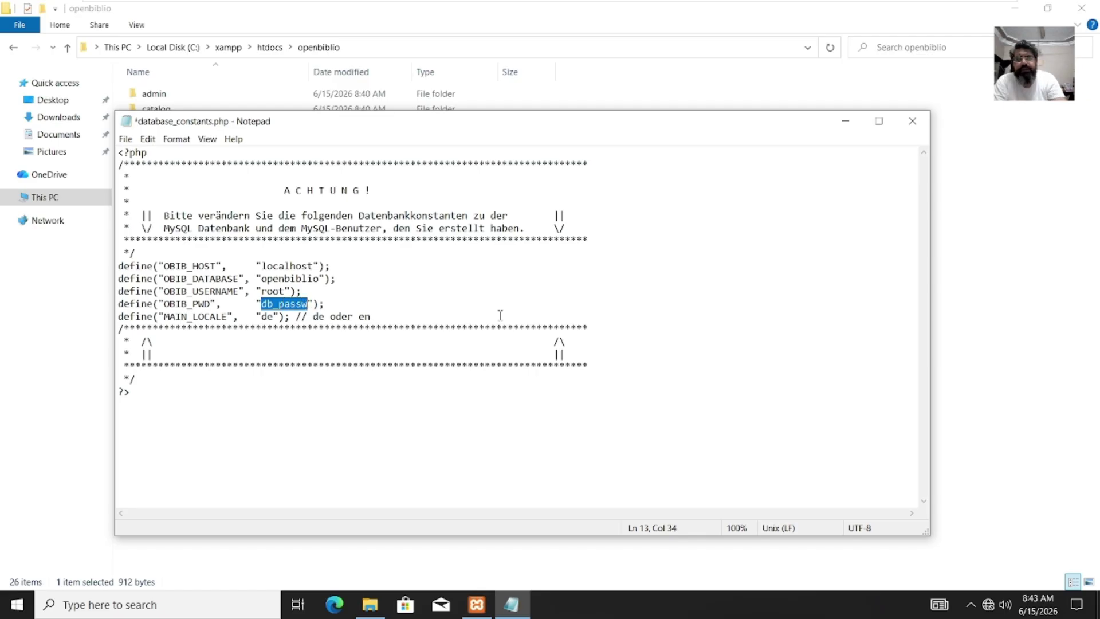
key(BackSpace)
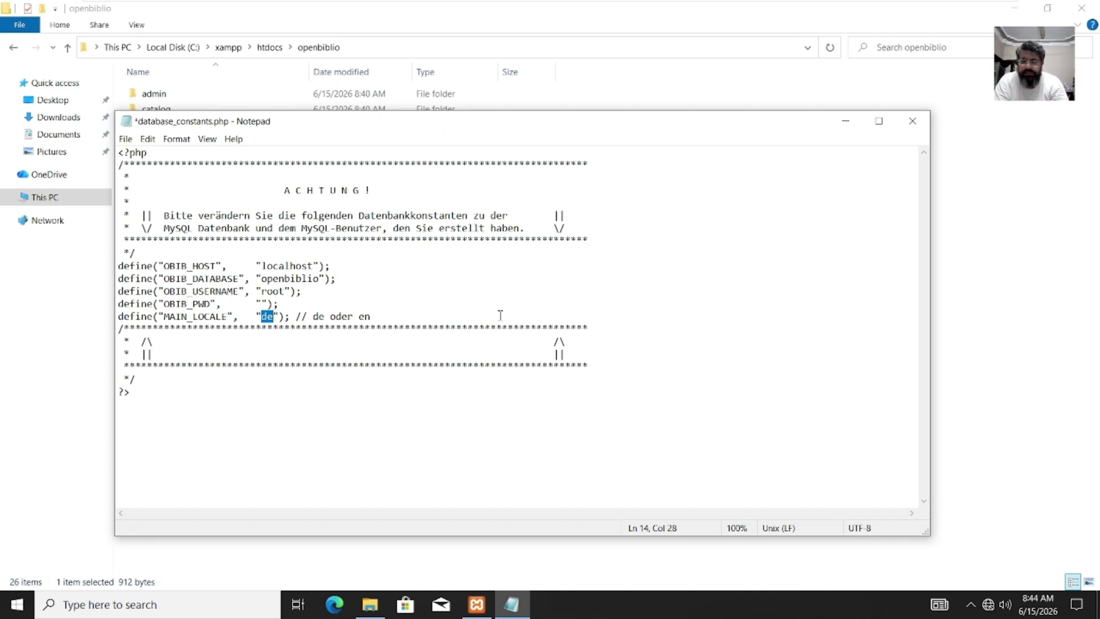
text(en)
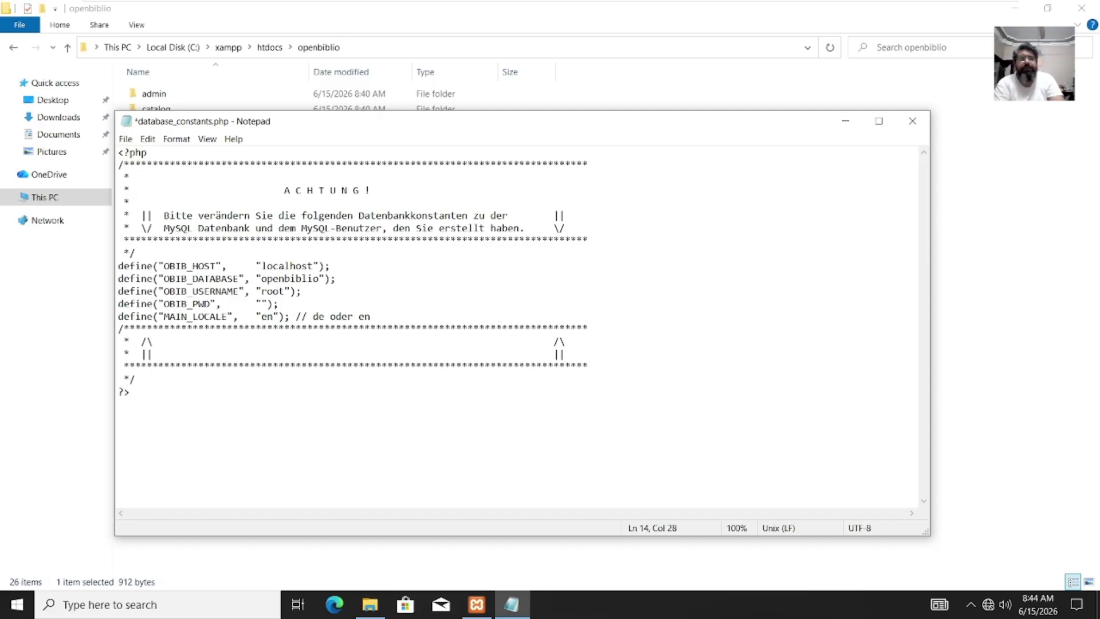
key(ctrl+s)
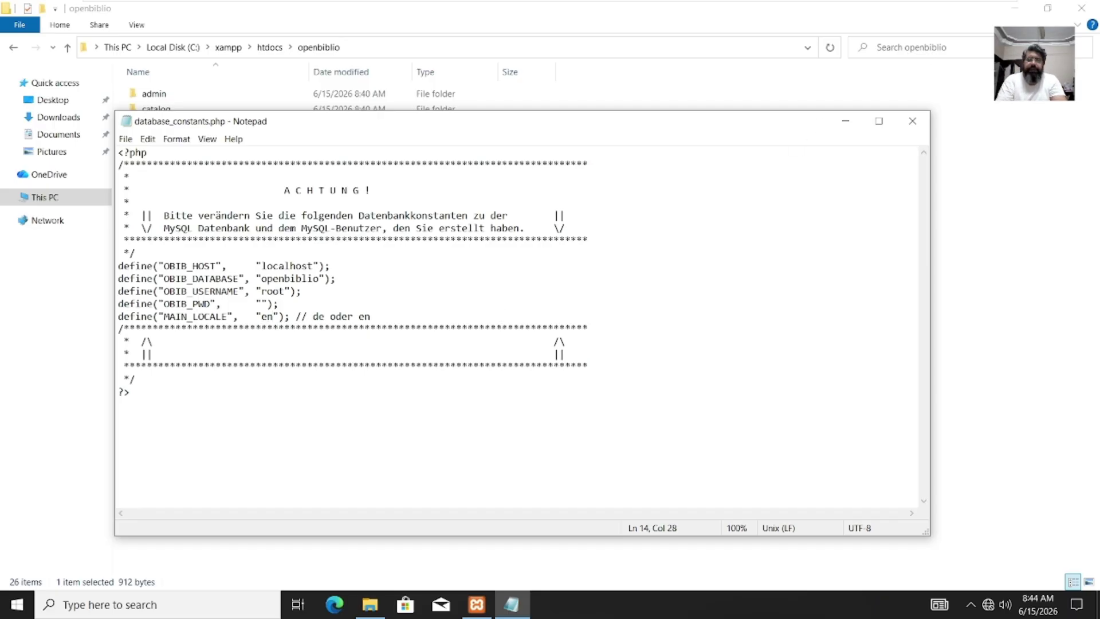
click(912, 121)
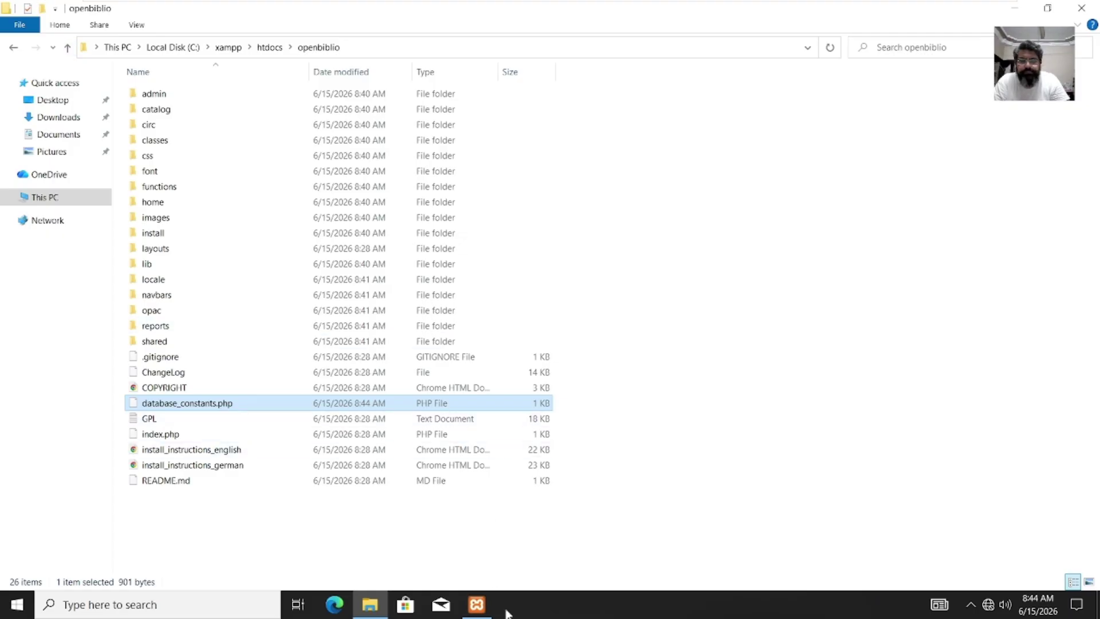
Step: Stop and restart Apache and MySQL, then minimize XAMPP and show the desktop
click(480, 612)
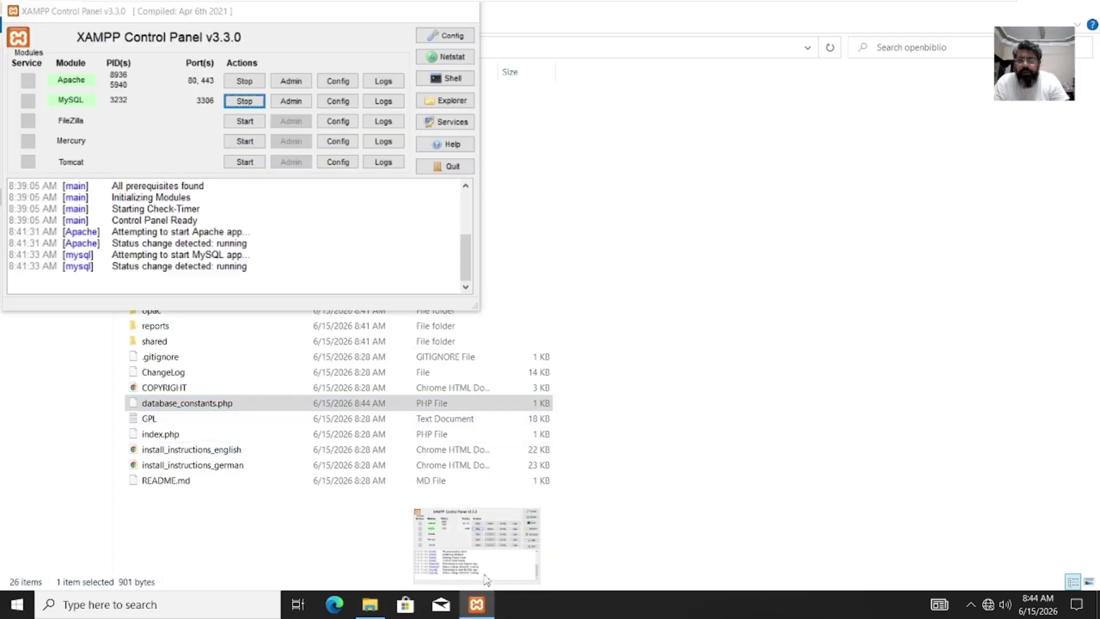
click(251, 82)
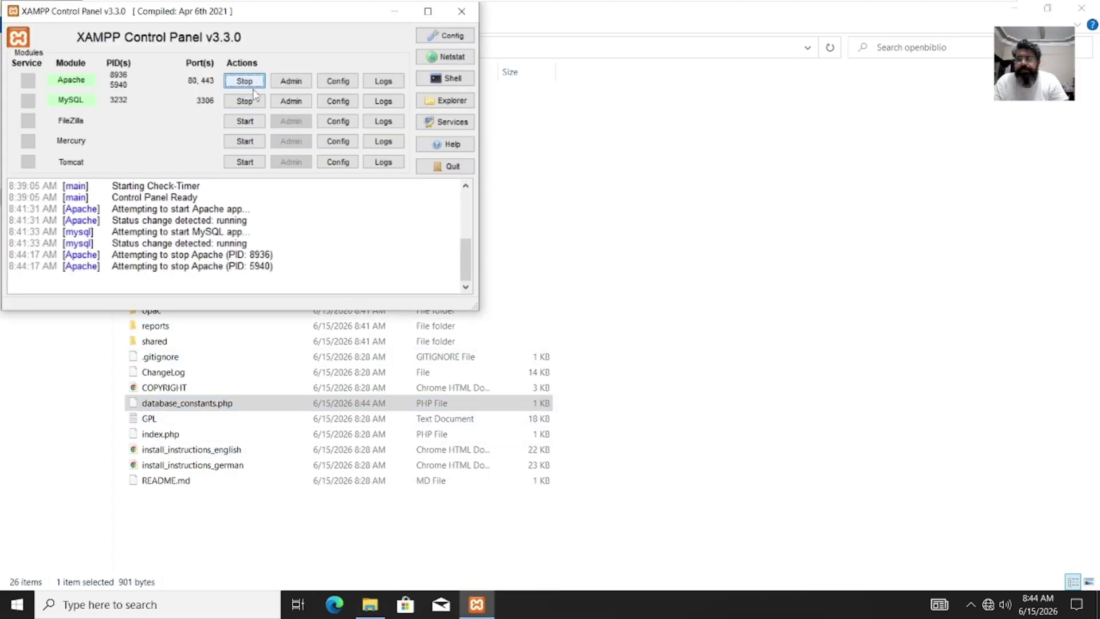
click(252, 102)
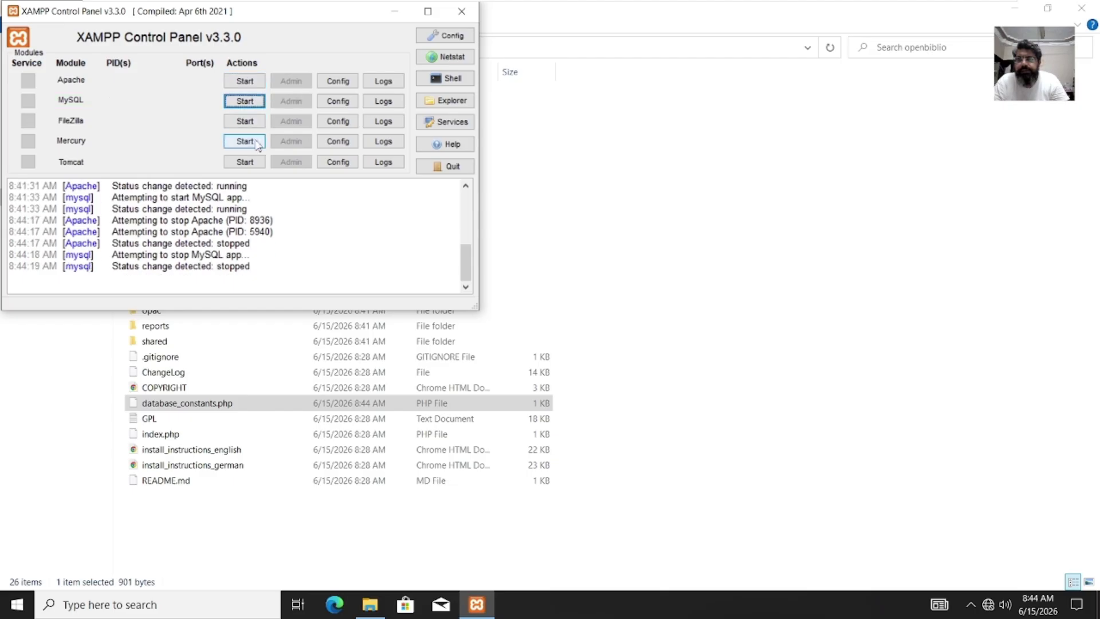
click(250, 81)
click(246, 101)
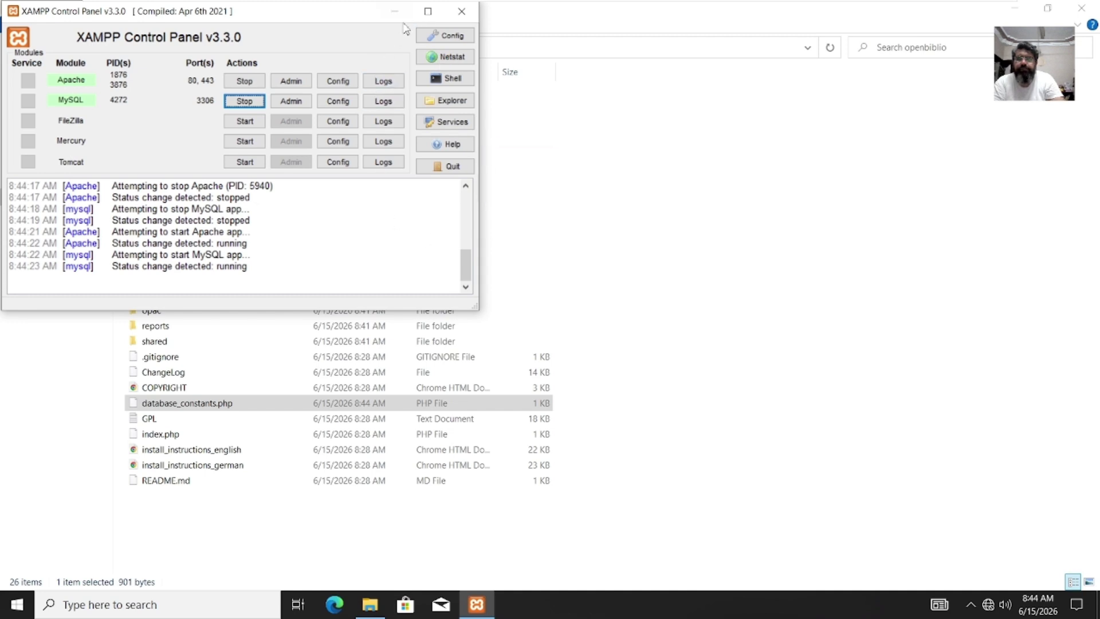
click(394, 11)
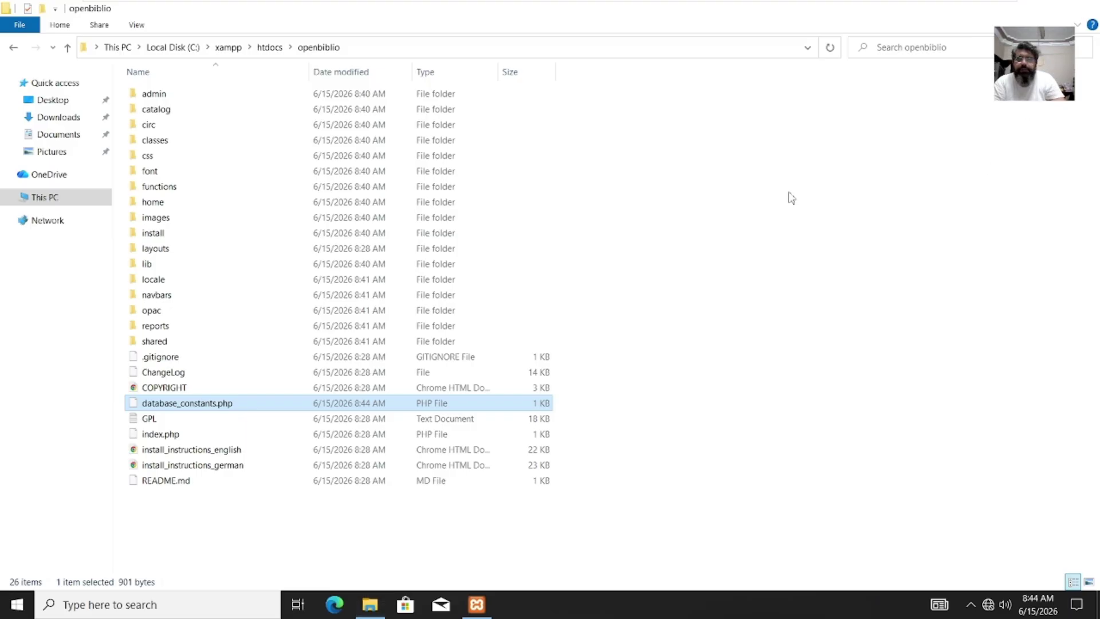
key(super+d)
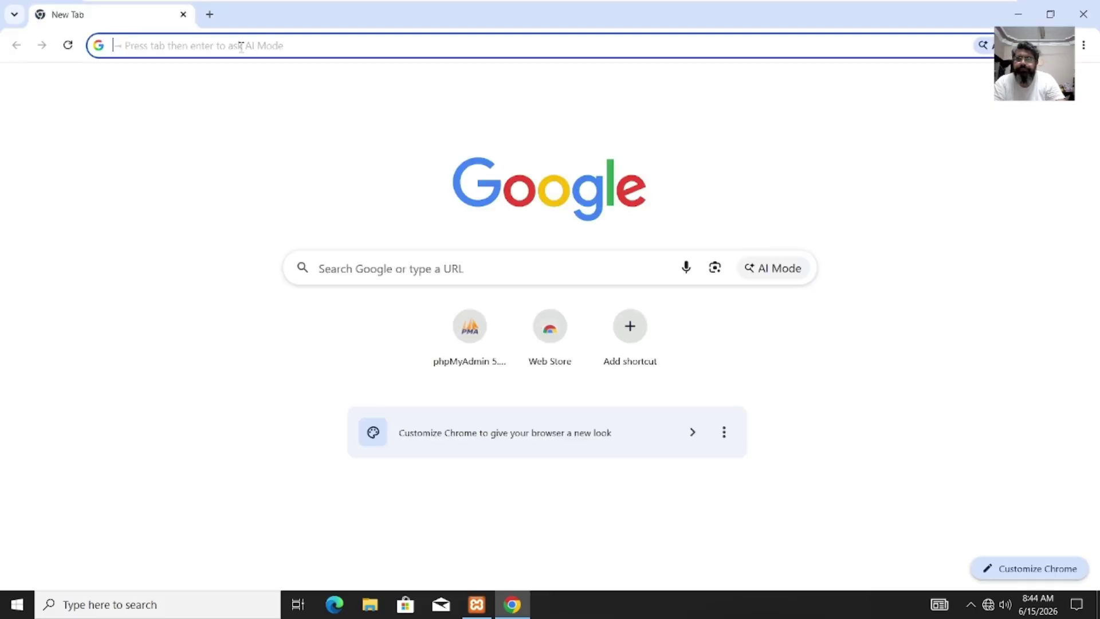
Step: Load localhost/openbiblio/install to reach the OpenBiblio 0.8.1 Installation page
click(241, 46)
text(lo)
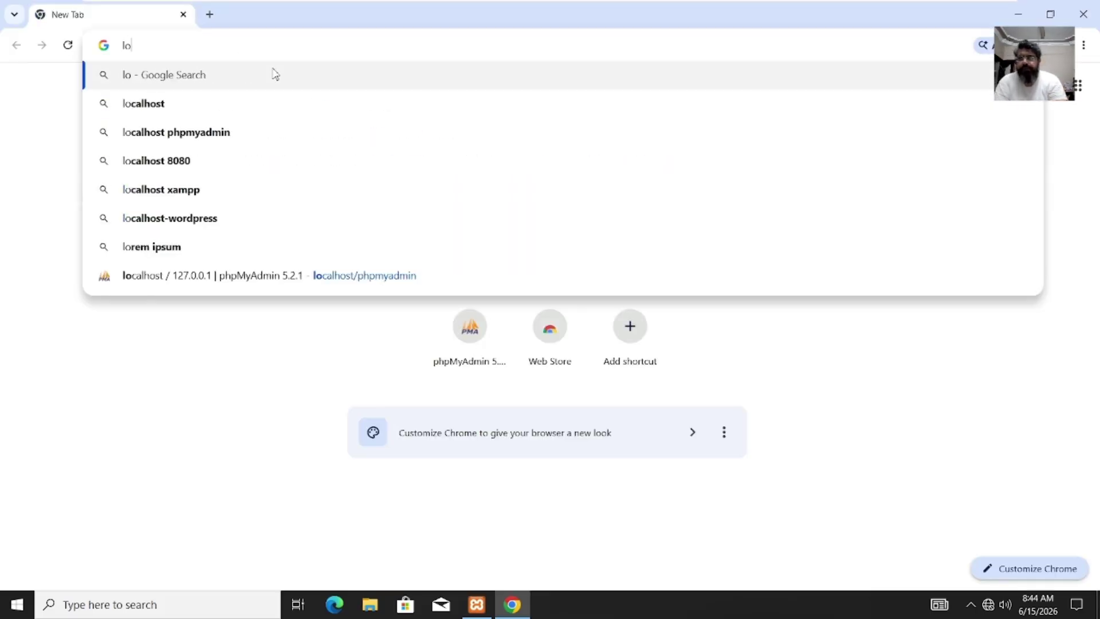
text(cl)
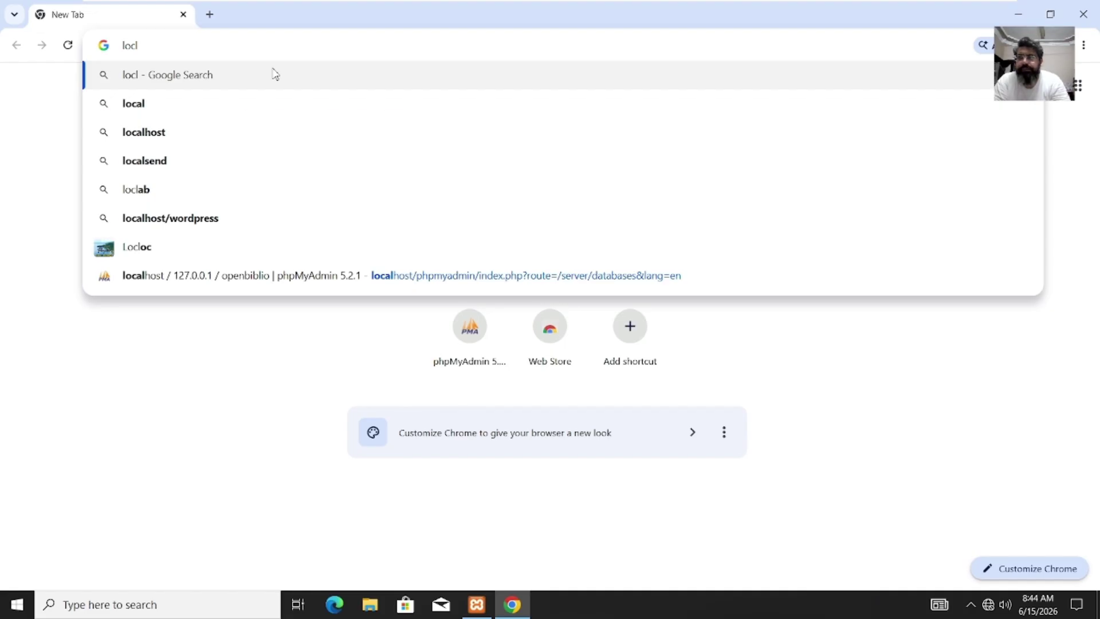
key(BackSpace)
text(als)
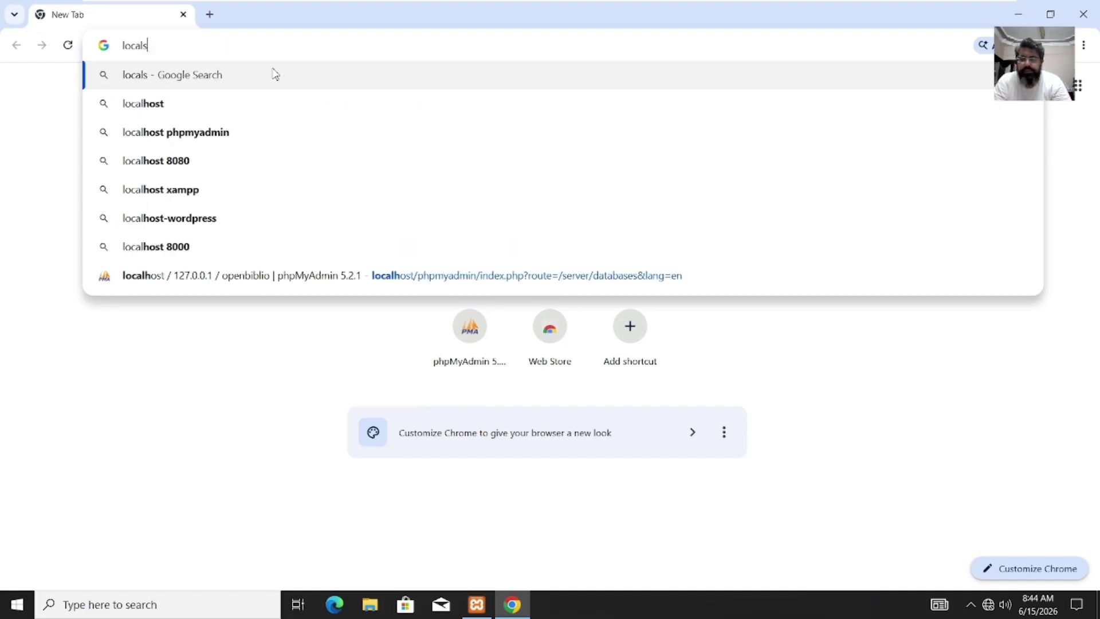
text(erver)
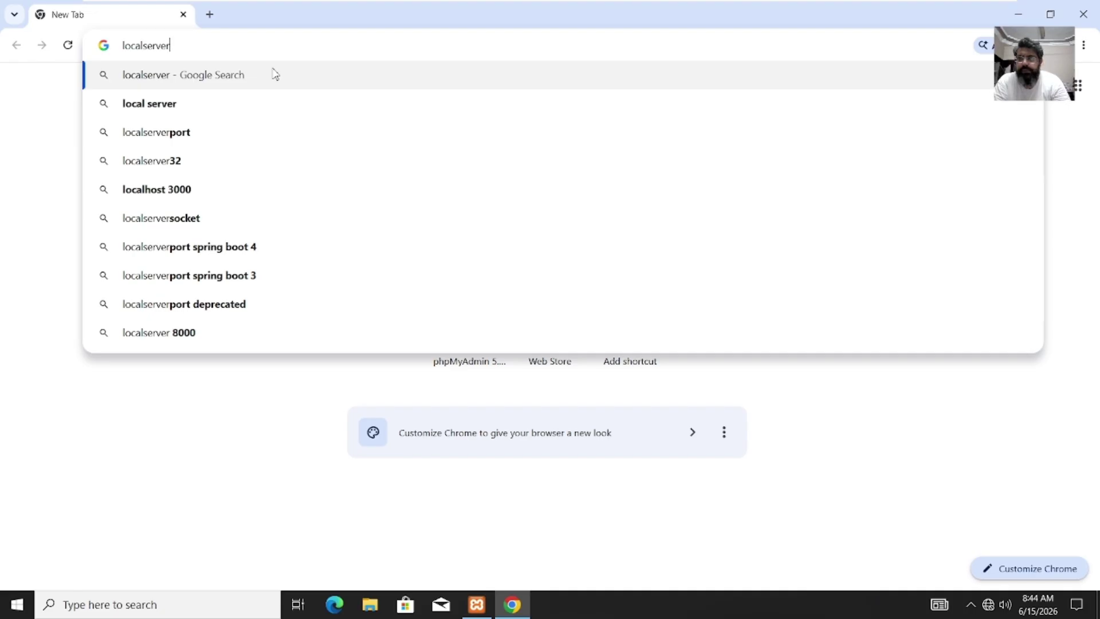
key(BackSpace)
key(BackSpace)
key(BackSpace)
key(BackSpace)
key(BackSpace)
key(BackSpace)
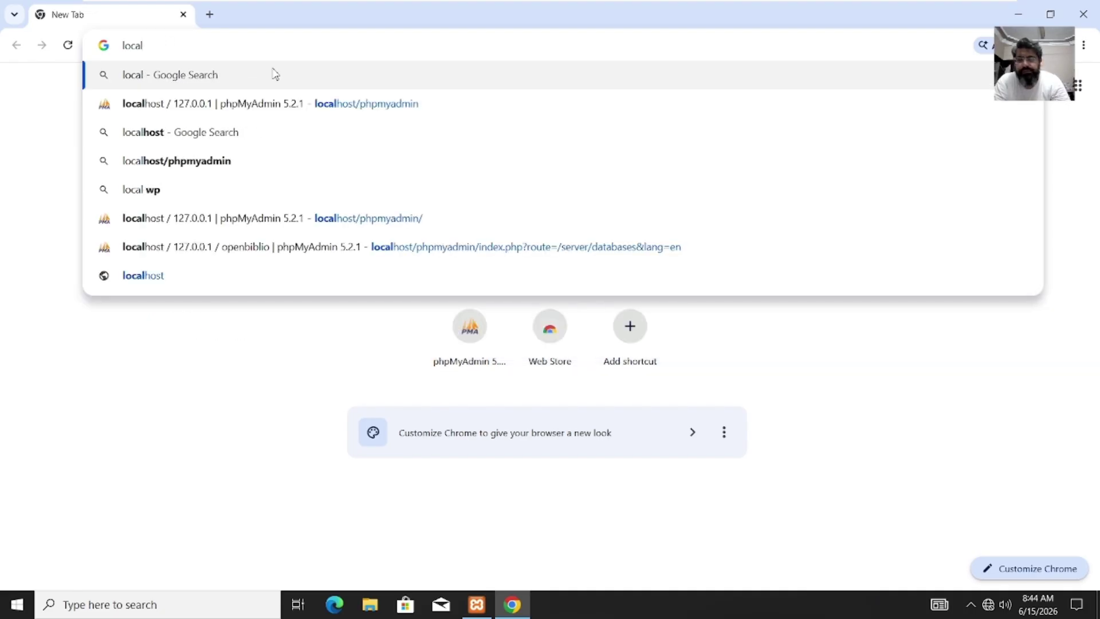
text(host/)
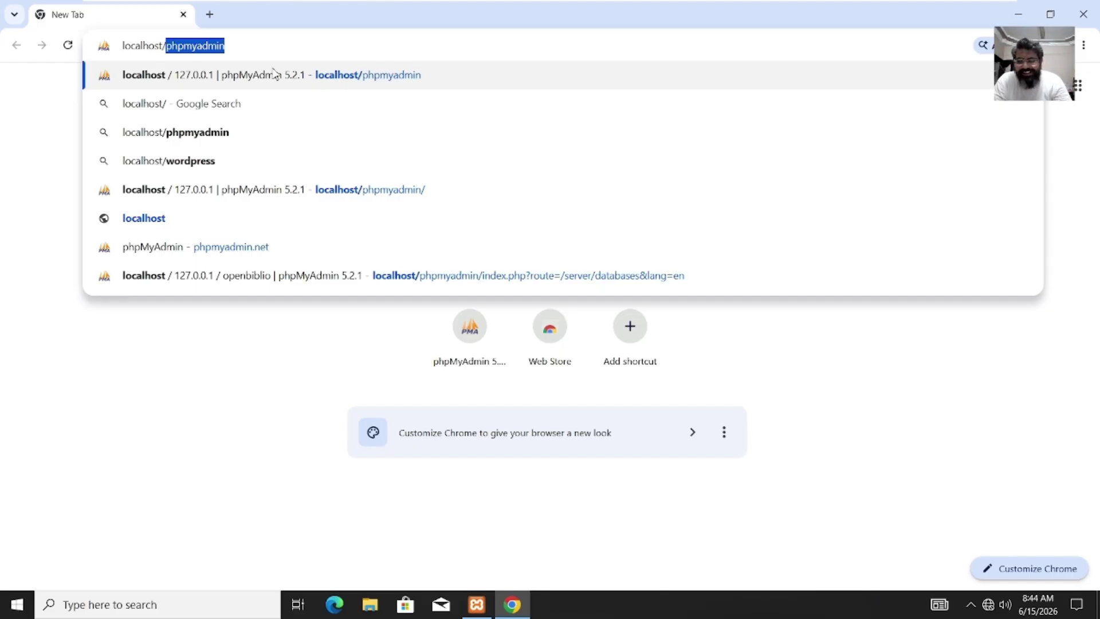
text(open)
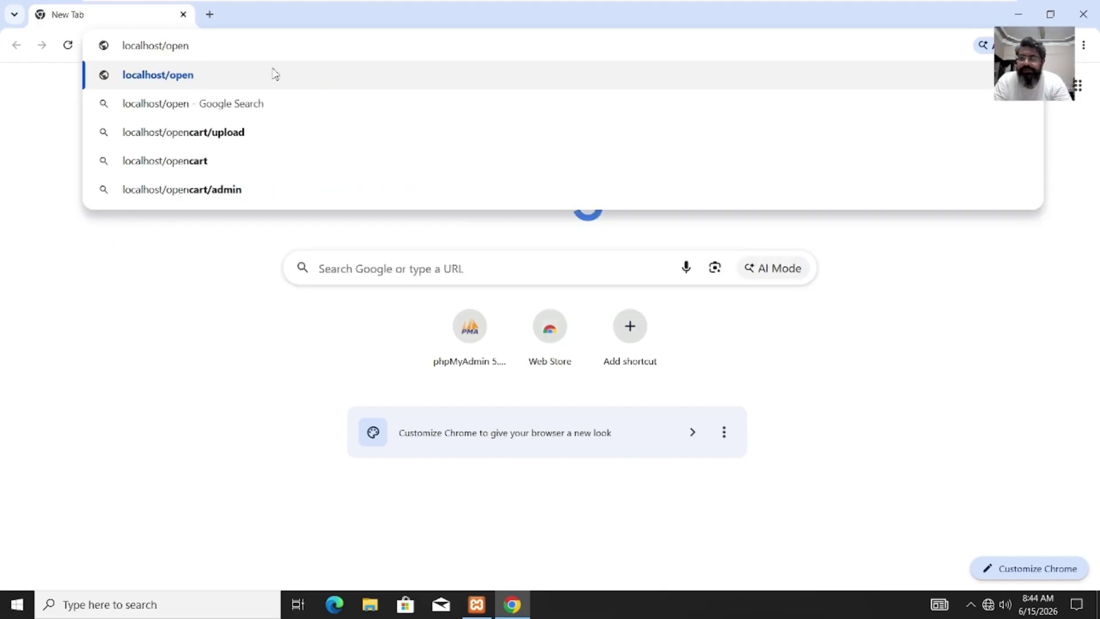
text(biblio)
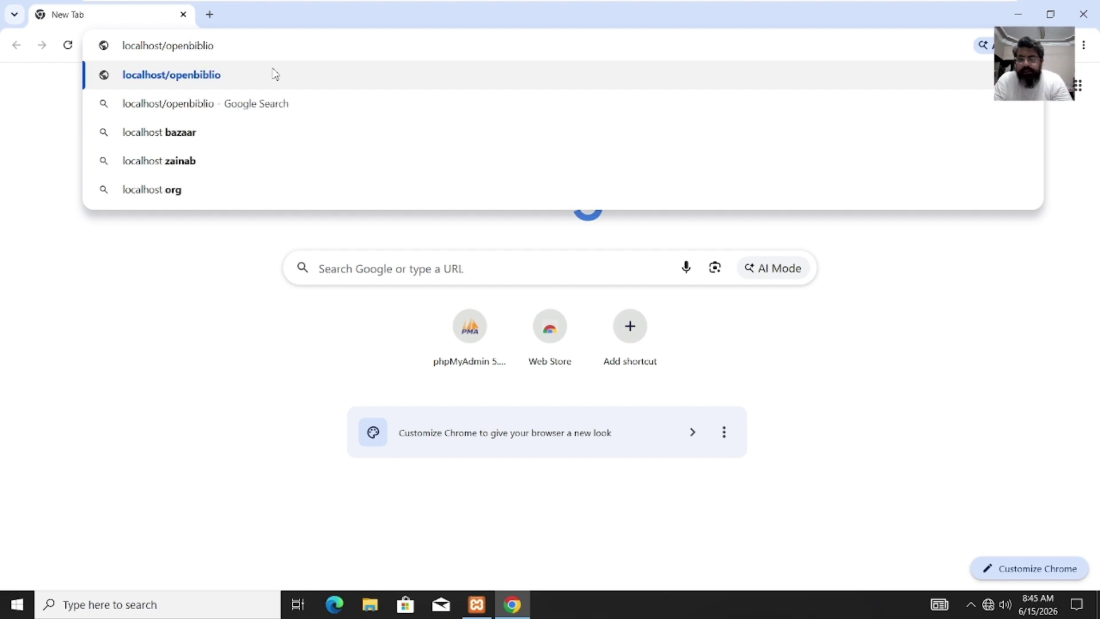
text(/)
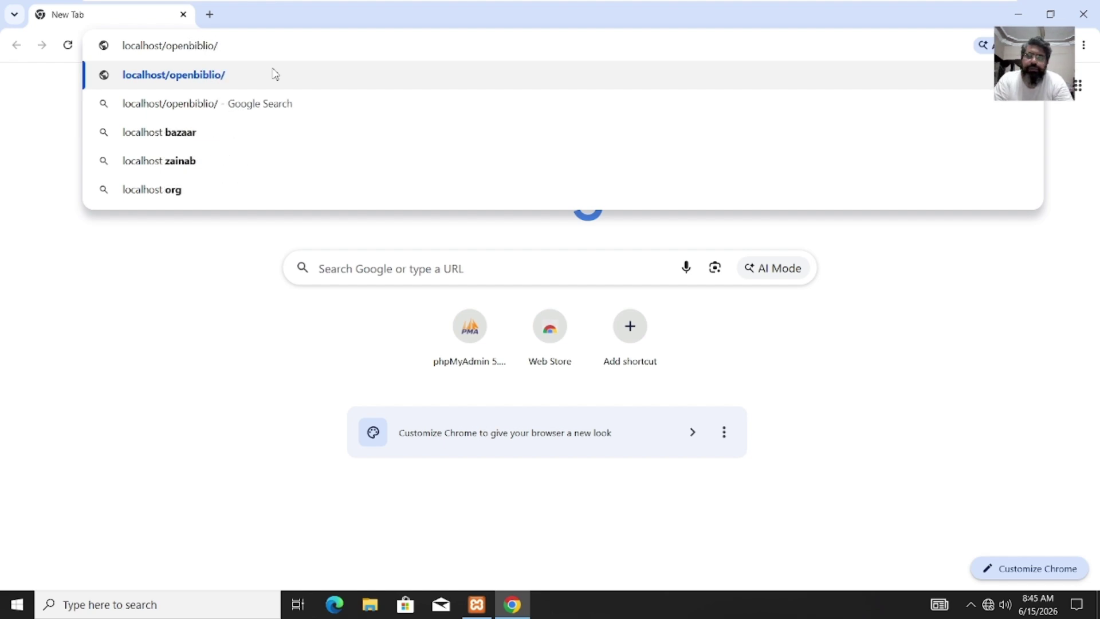
text(install)
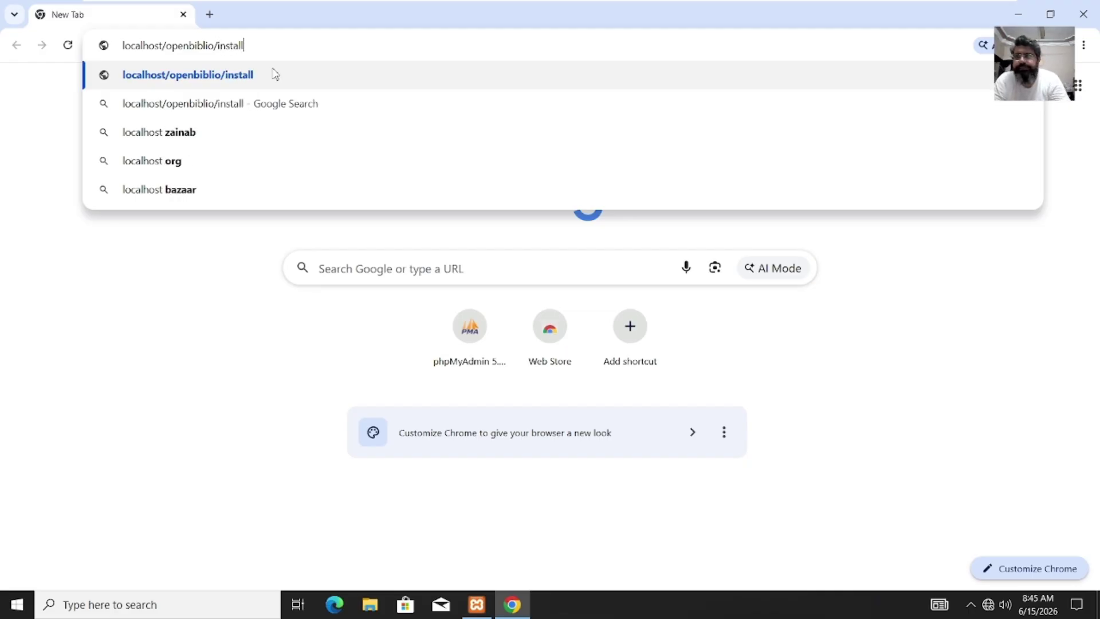
key(Return)
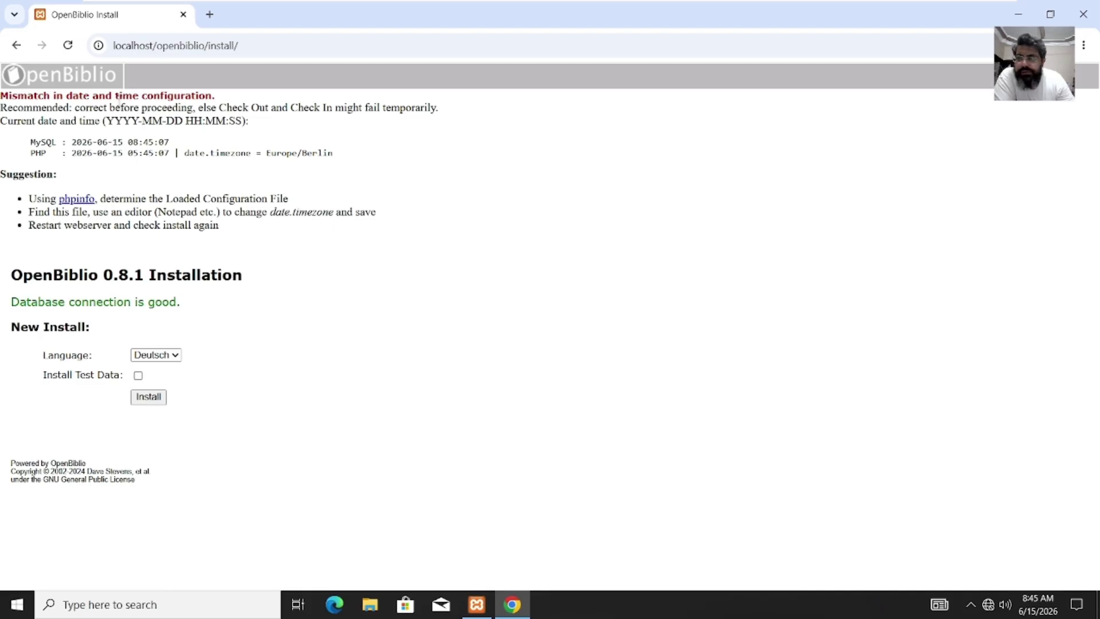
Step: Set the installation language to English and include test data
click(169, 355)
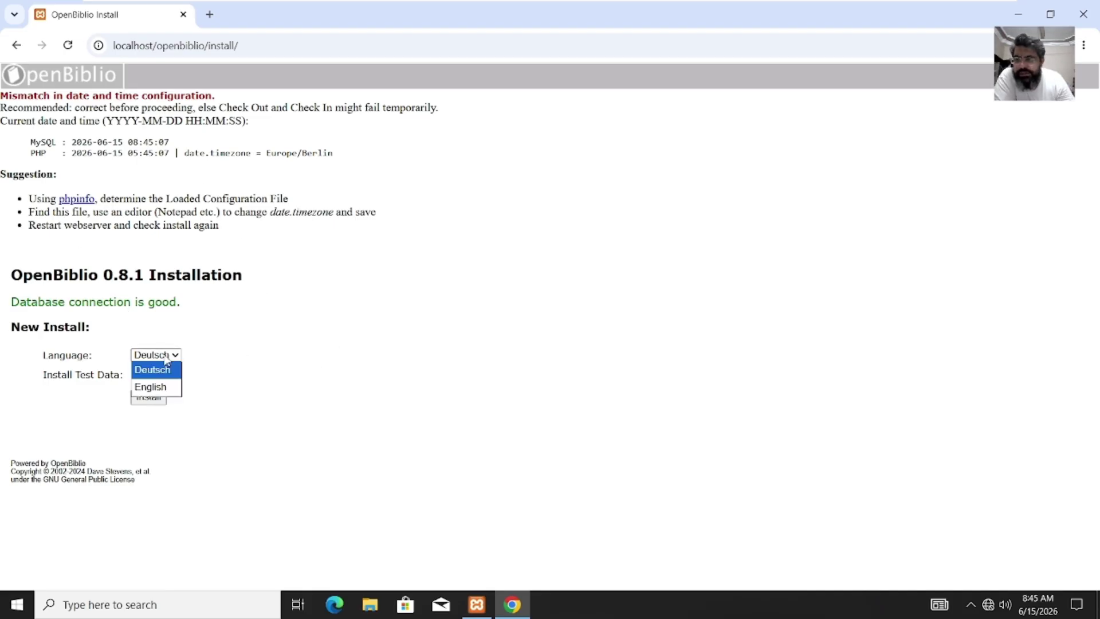
click(150, 387)
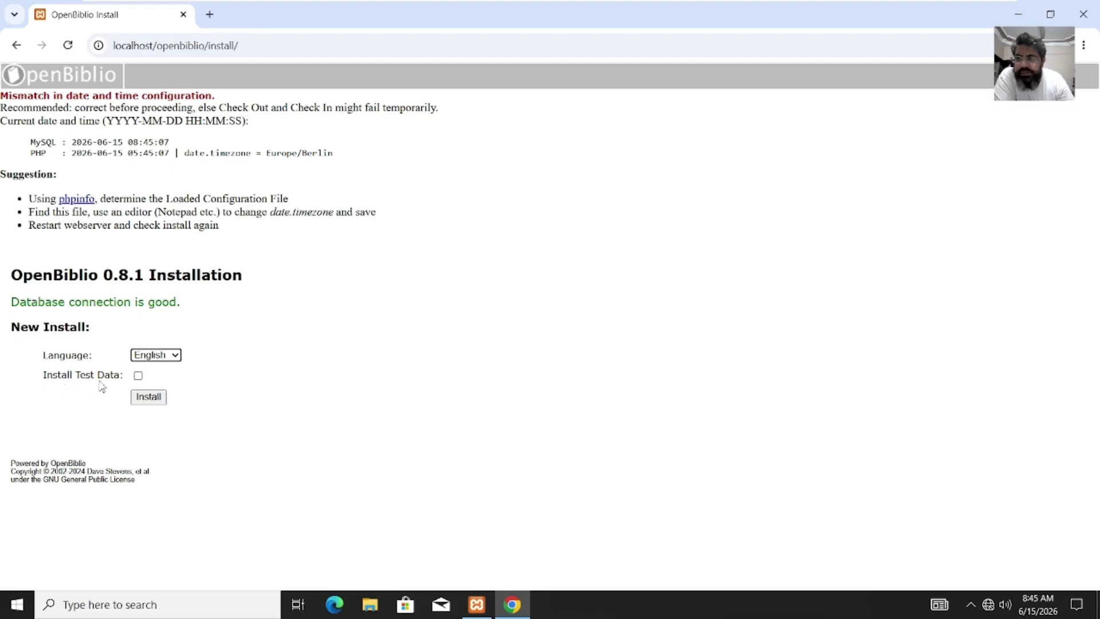
click(138, 377)
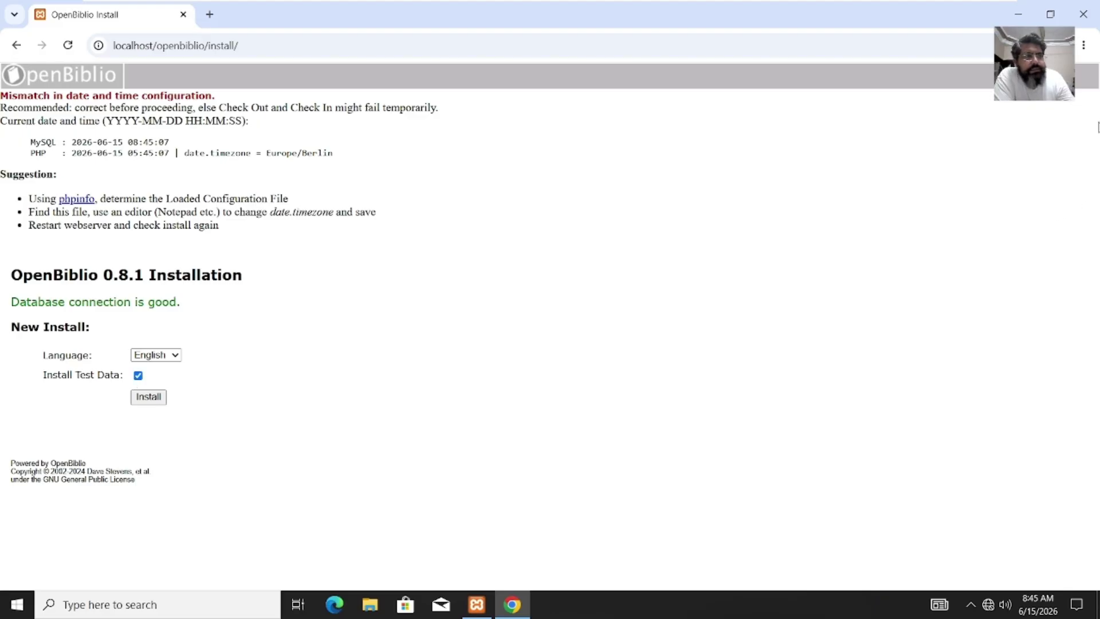
Step: Zoom the page in through Chrome's menu and run the OpenBiblio installation
click(1083, 48)
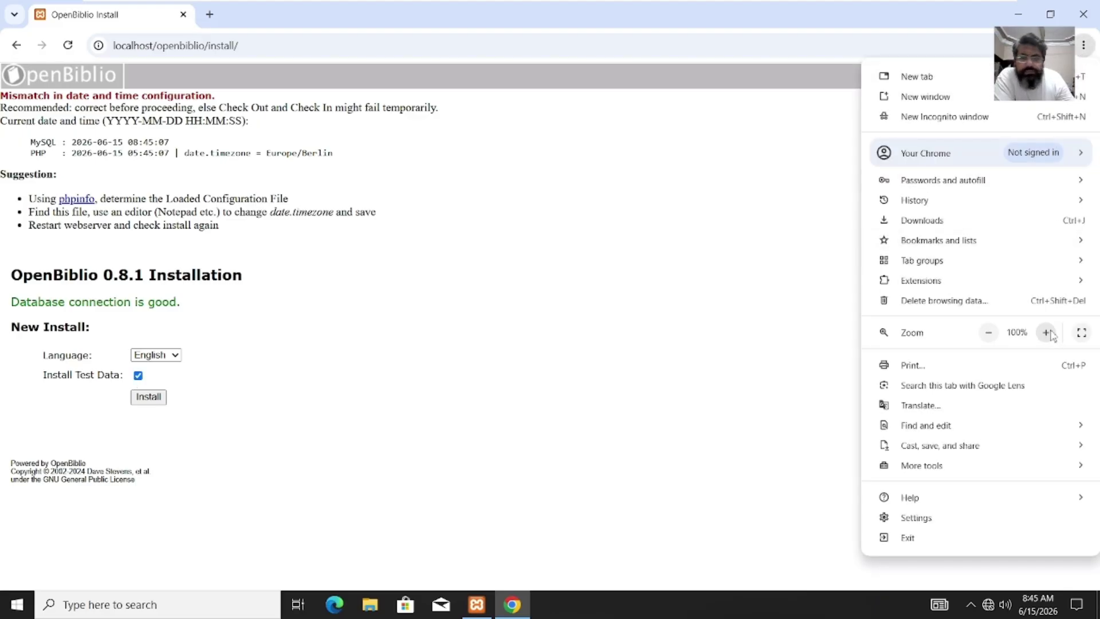
click(1048, 333)
click(1048, 333)
click(1047, 333)
click(643, 348)
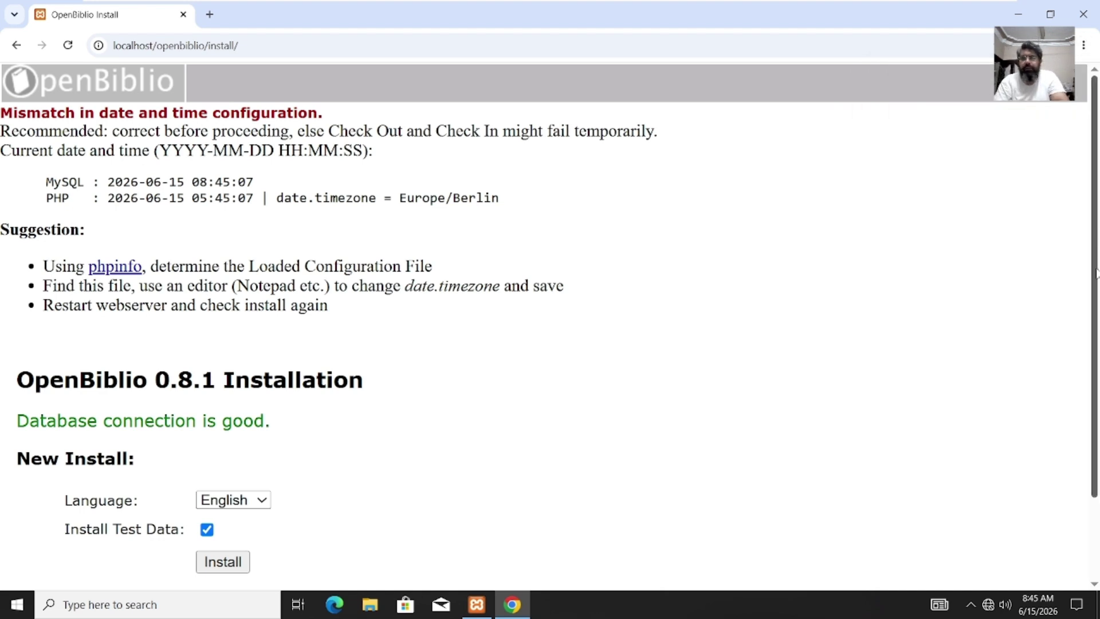
scroll(1096, 273, down, 3)
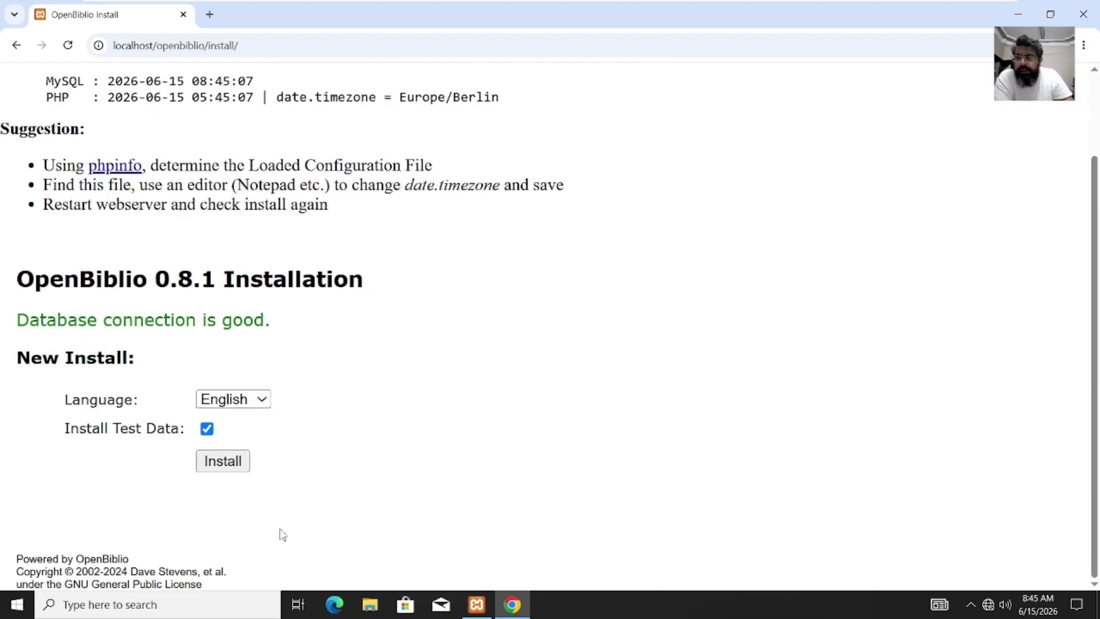
click(233, 472)
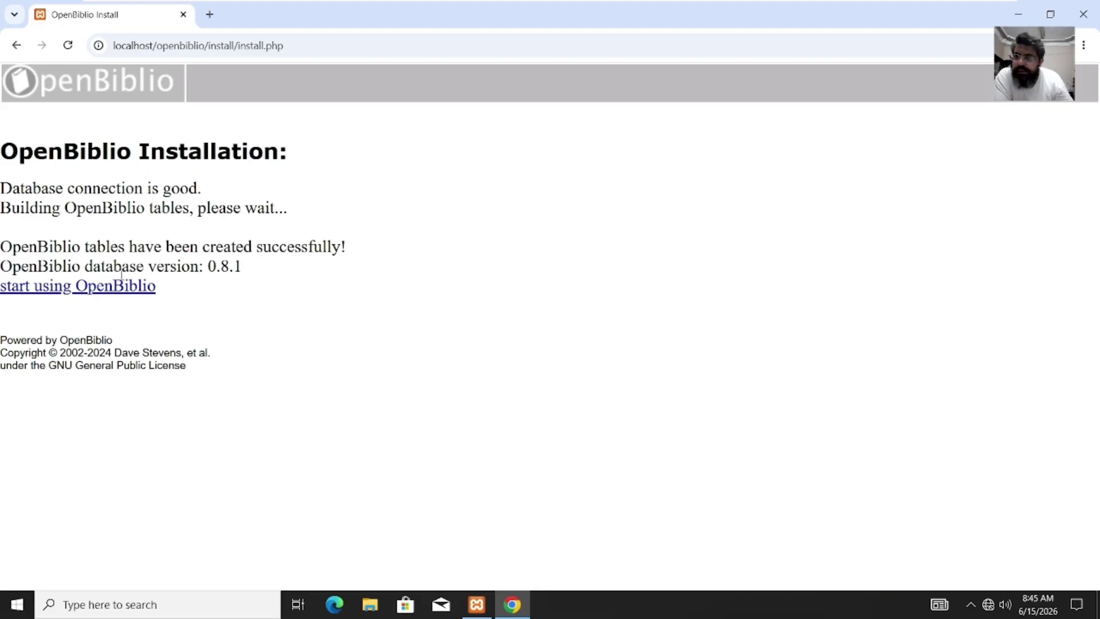
Step: Follow the 'start using OpenBiblio' link to localhost/openbiblio/home/index.php
click(107, 293)
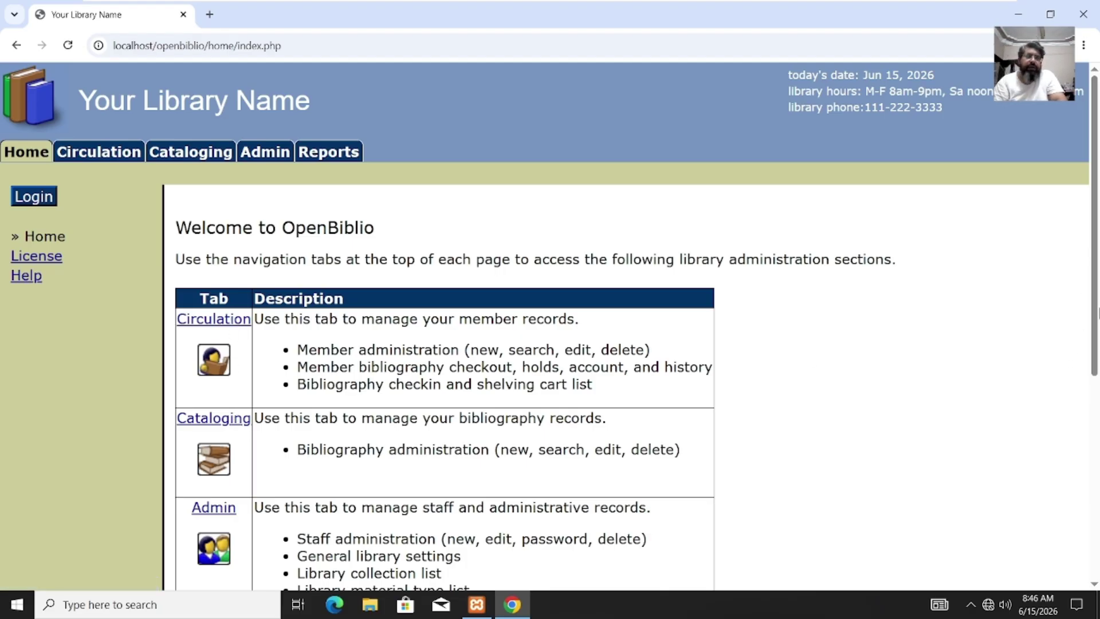
Step: Scroll down to the Reports section and back to the top, then open Staff Login
drag(1098, 314, 1084, 458)
click(1084, 456)
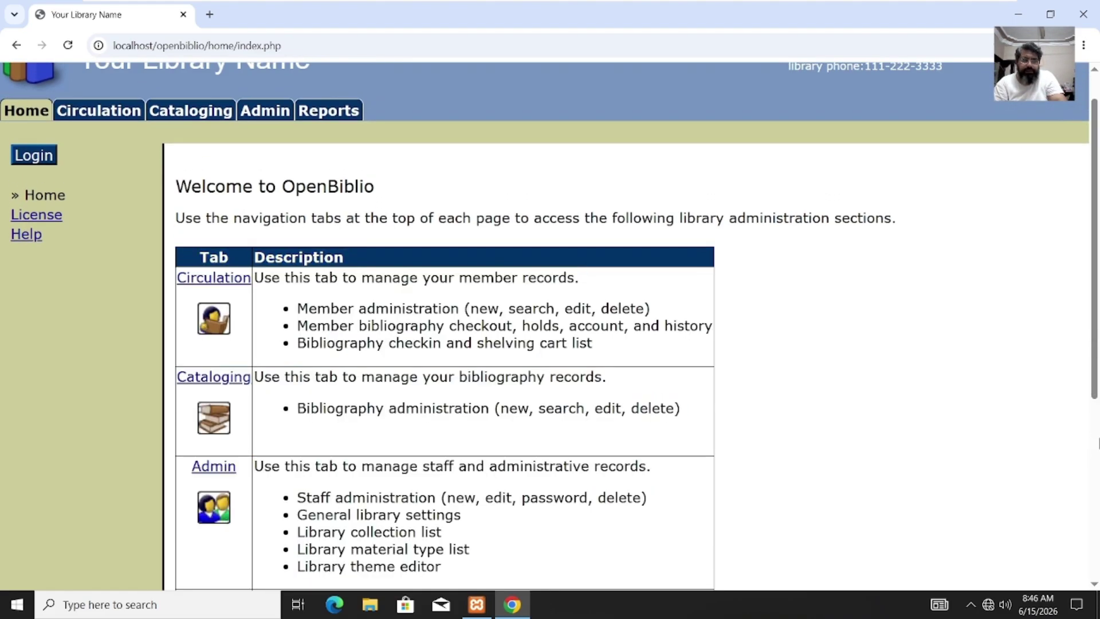
click(1096, 447)
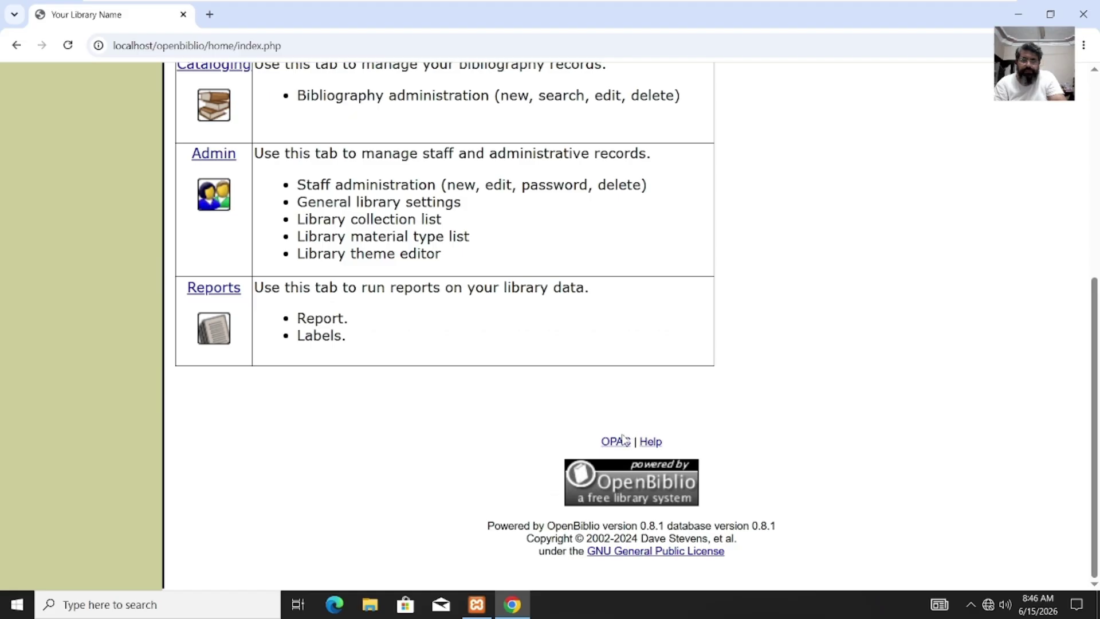
click(1096, 192)
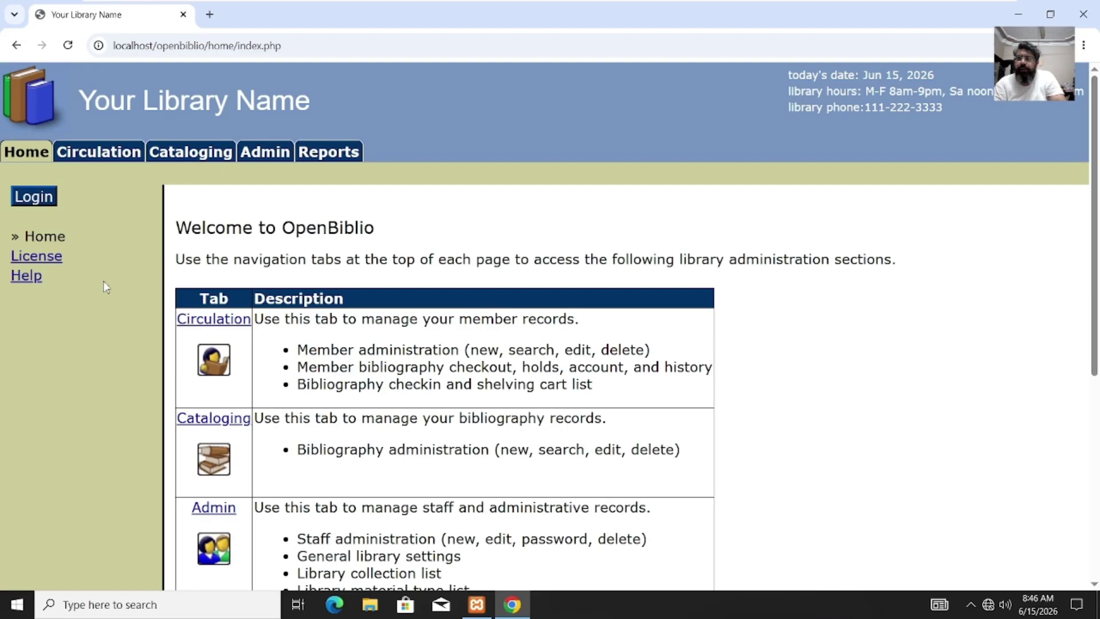
click(33, 202)
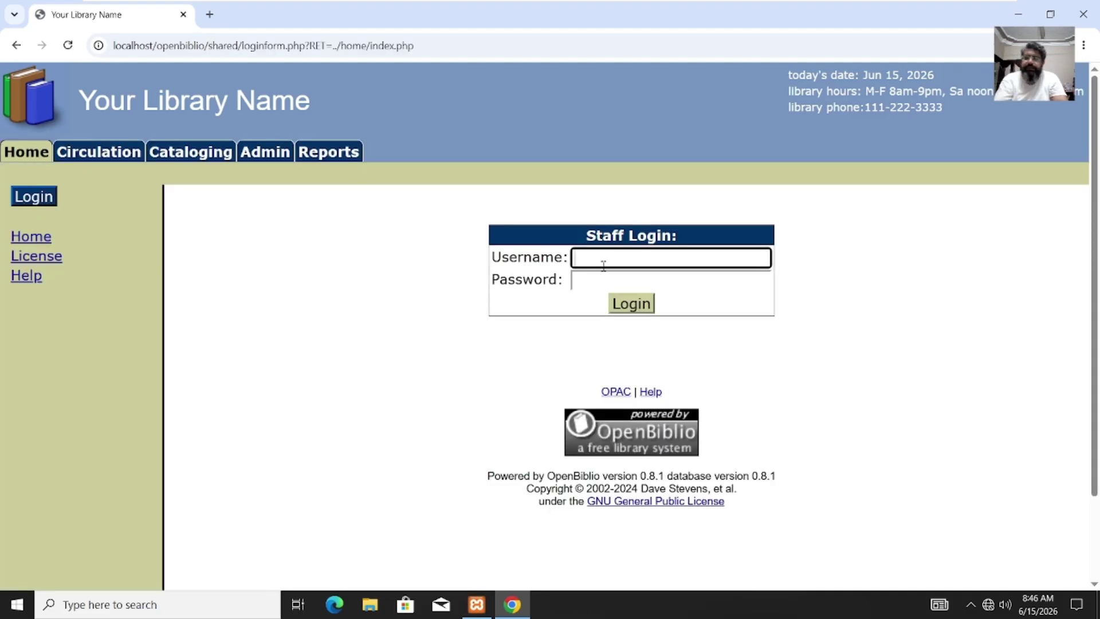
Step: Try signing in as 'adm', get 'Invalid signon.', then open a new Chrome tab
text(admin)
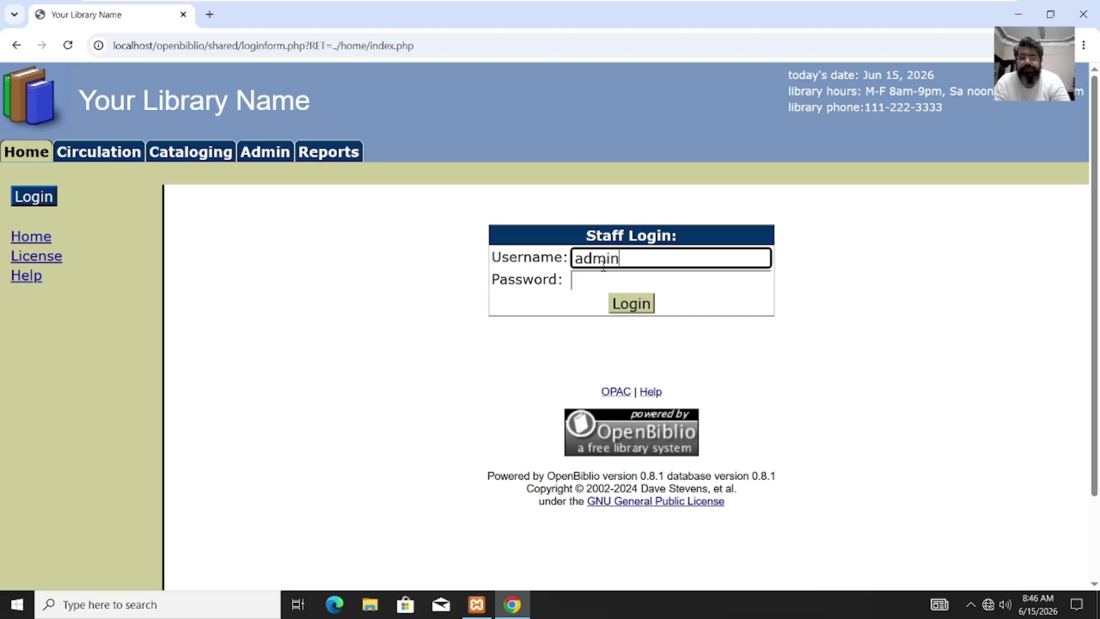
key(Tab)
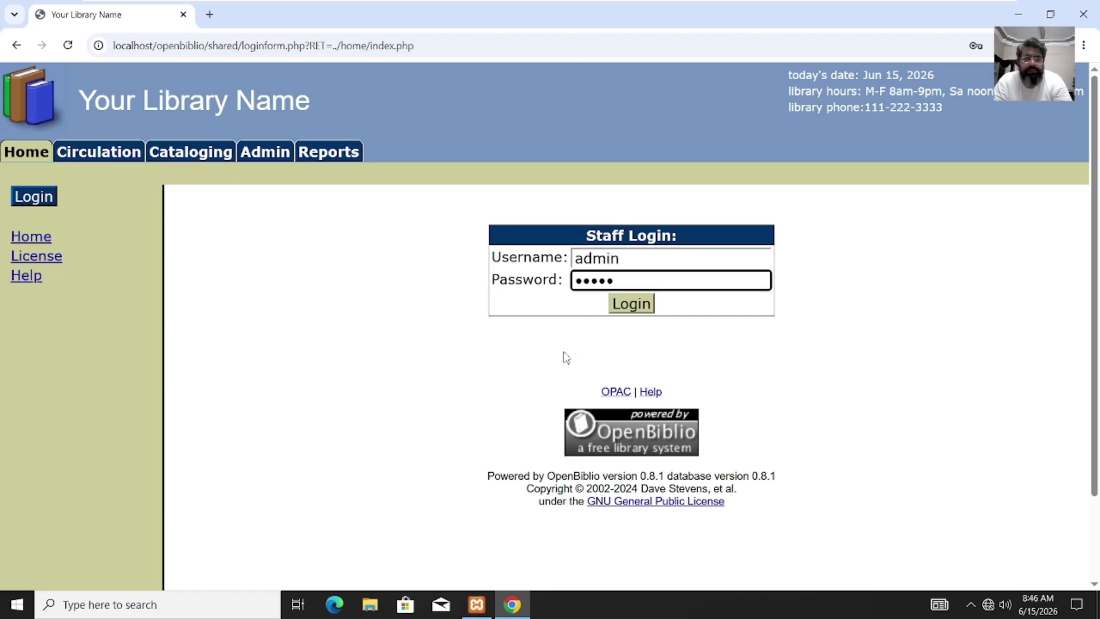
key(Return)
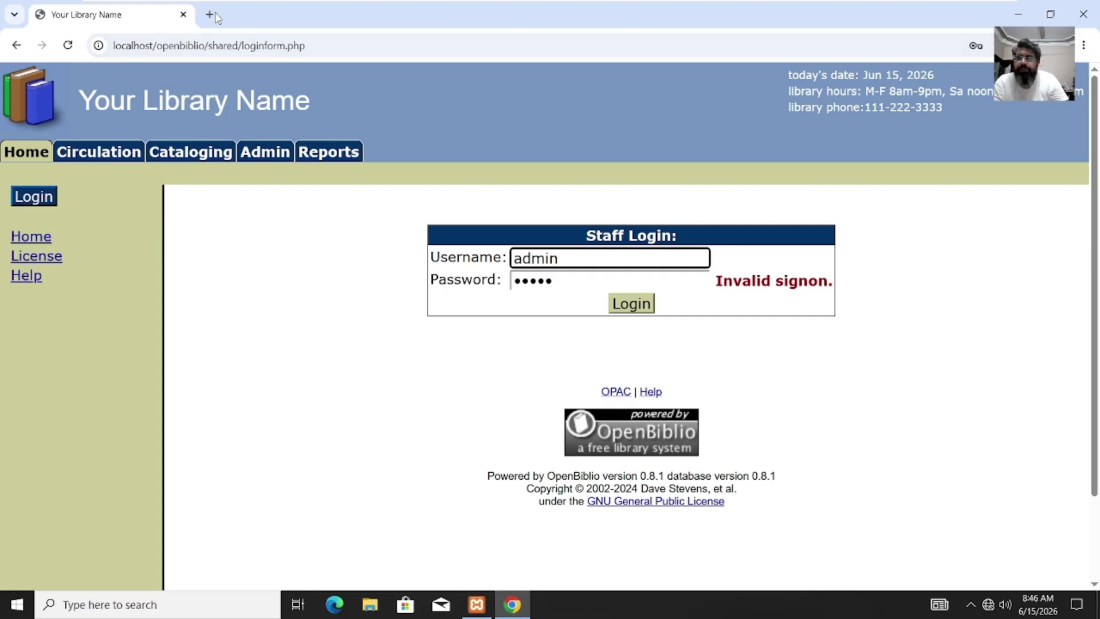
key(ctrl+t)
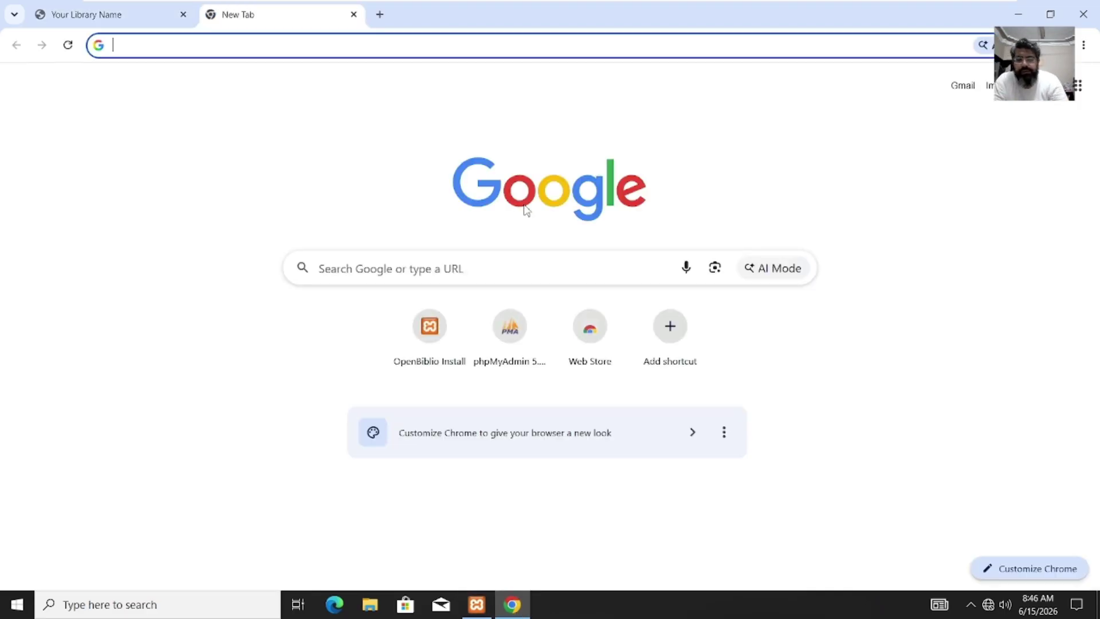
Step: Load phpMyAdmin on localhost and open the openbiblio database's tables
text(lo)
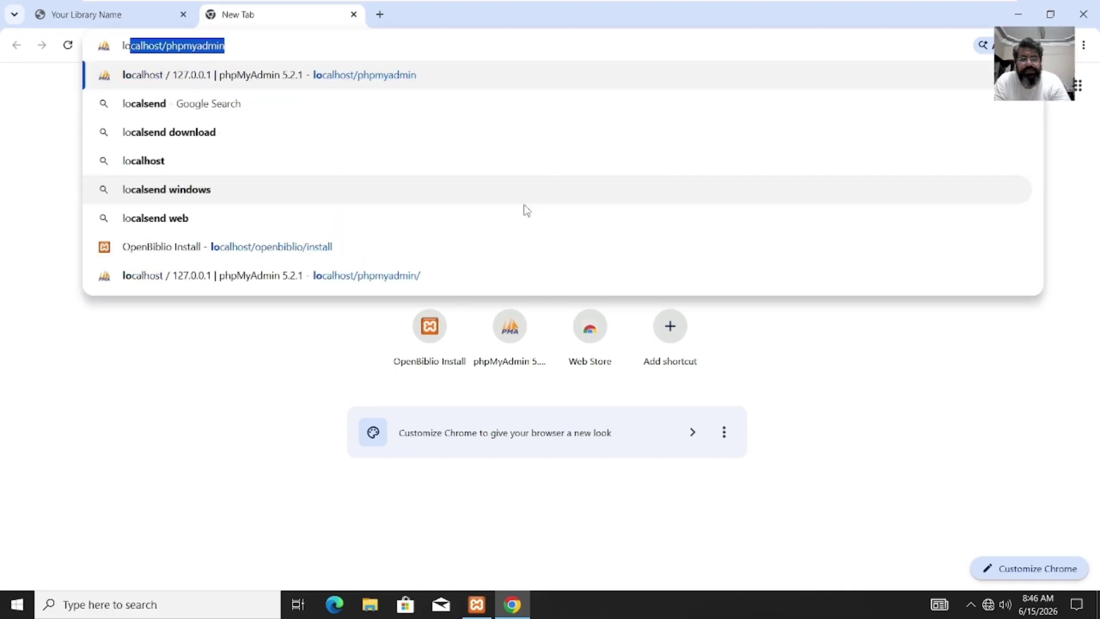
key(Return)
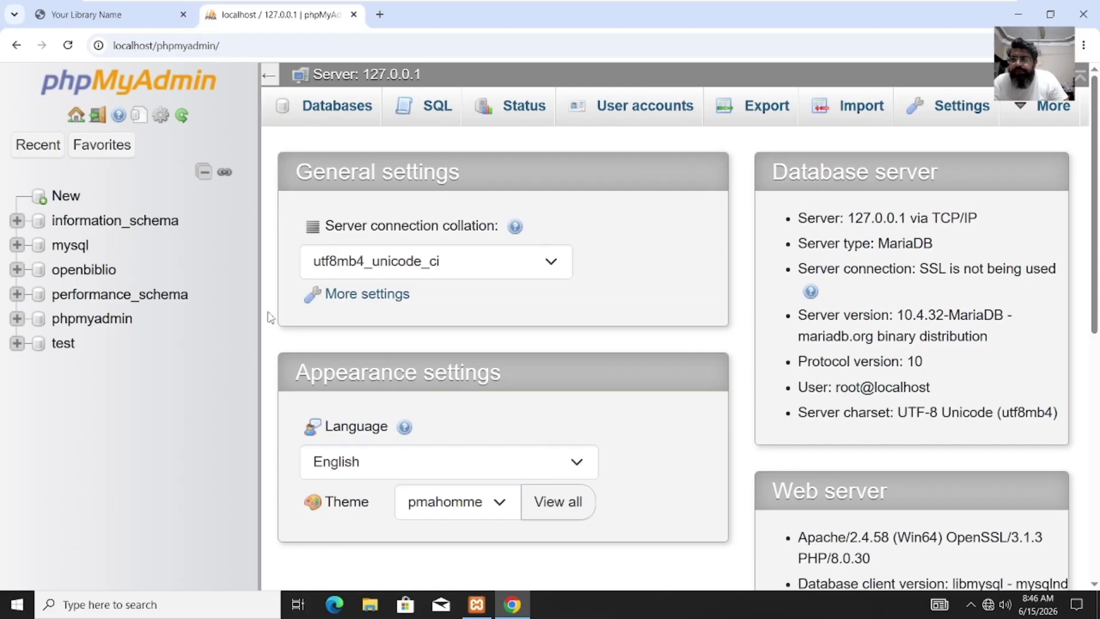
click(330, 113)
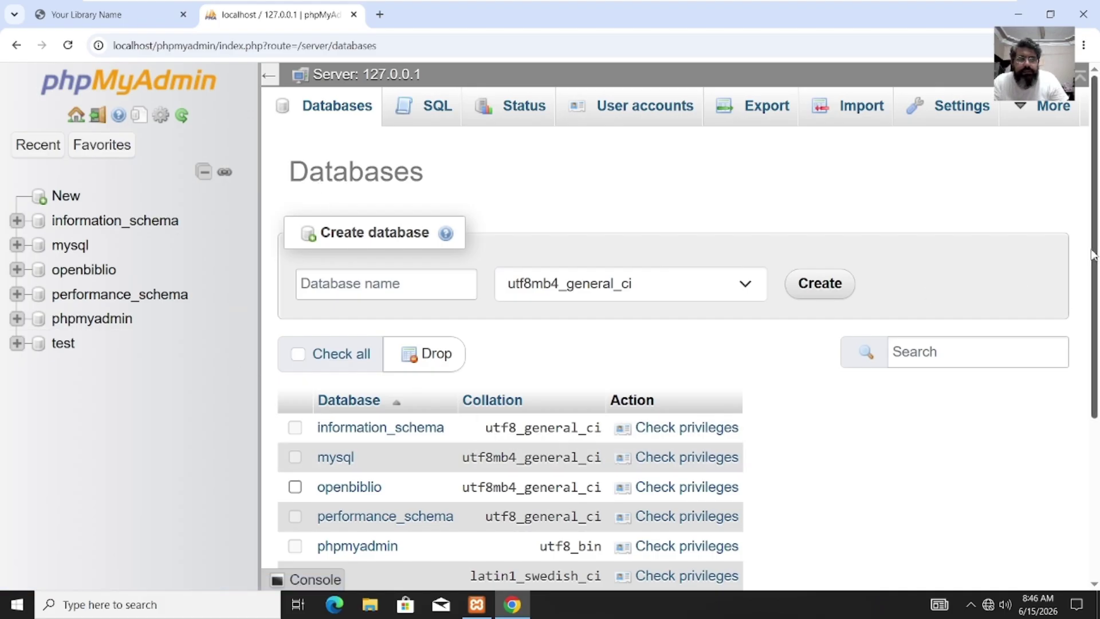
scroll(1092, 255, down, 1)
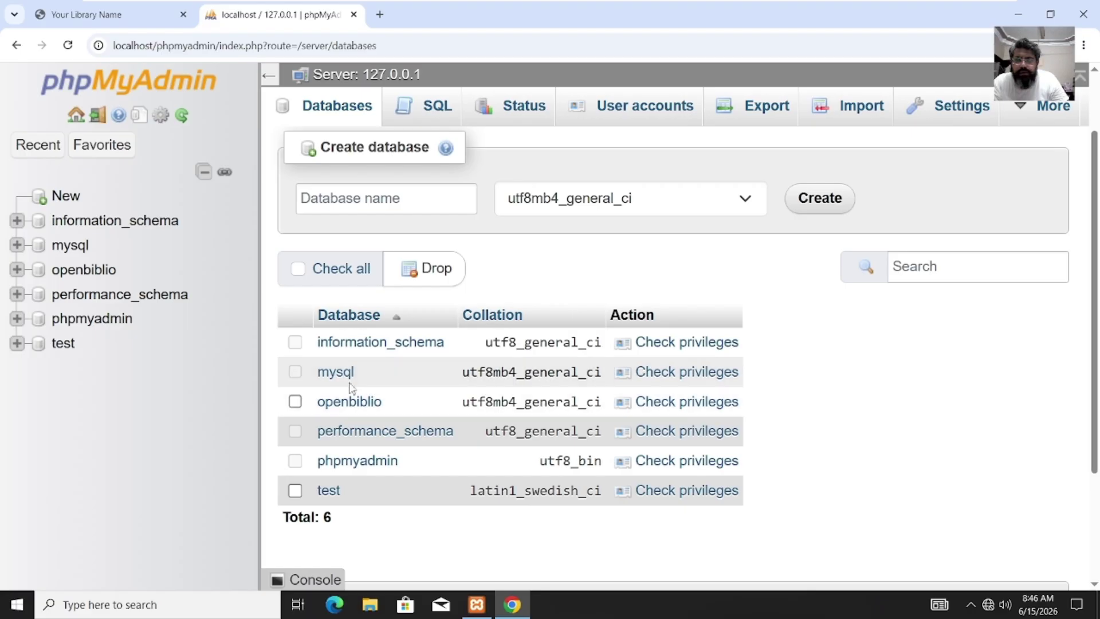
click(350, 403)
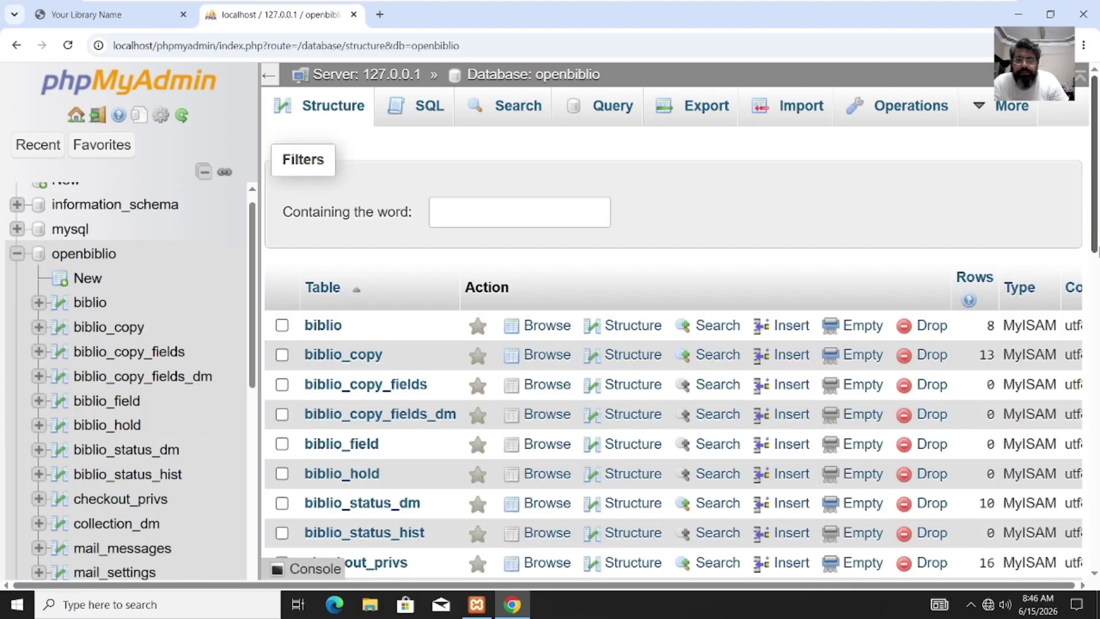
Step: Find the staff table in the table list and browse its rows
scroll(1096, 334, down, 6)
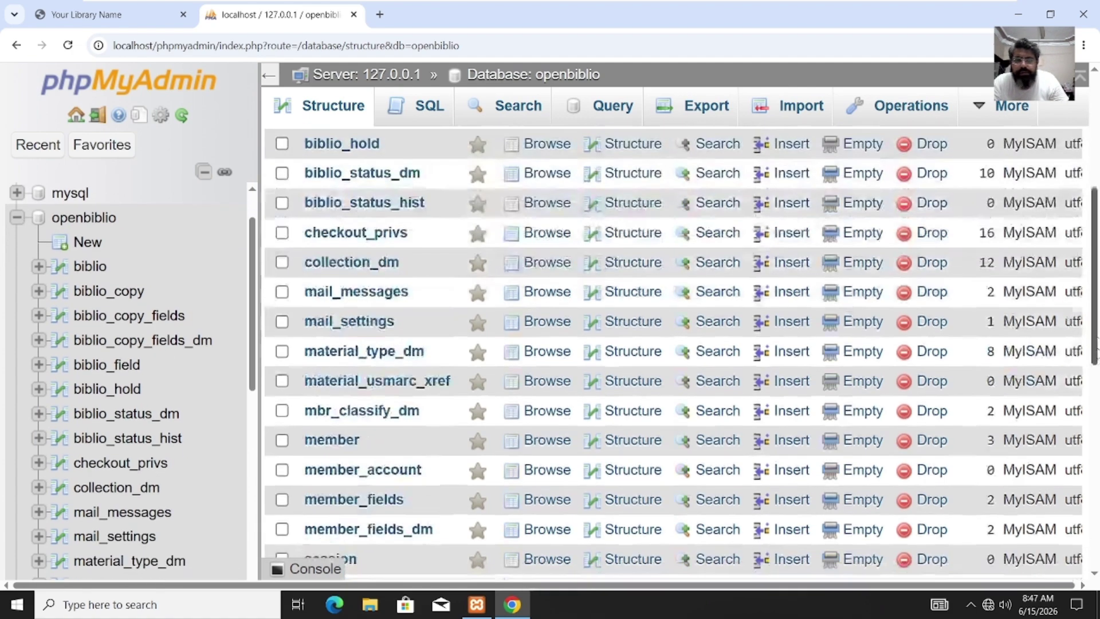
scroll(1093, 432, down, 3)
scroll(1093, 432, down, 3)
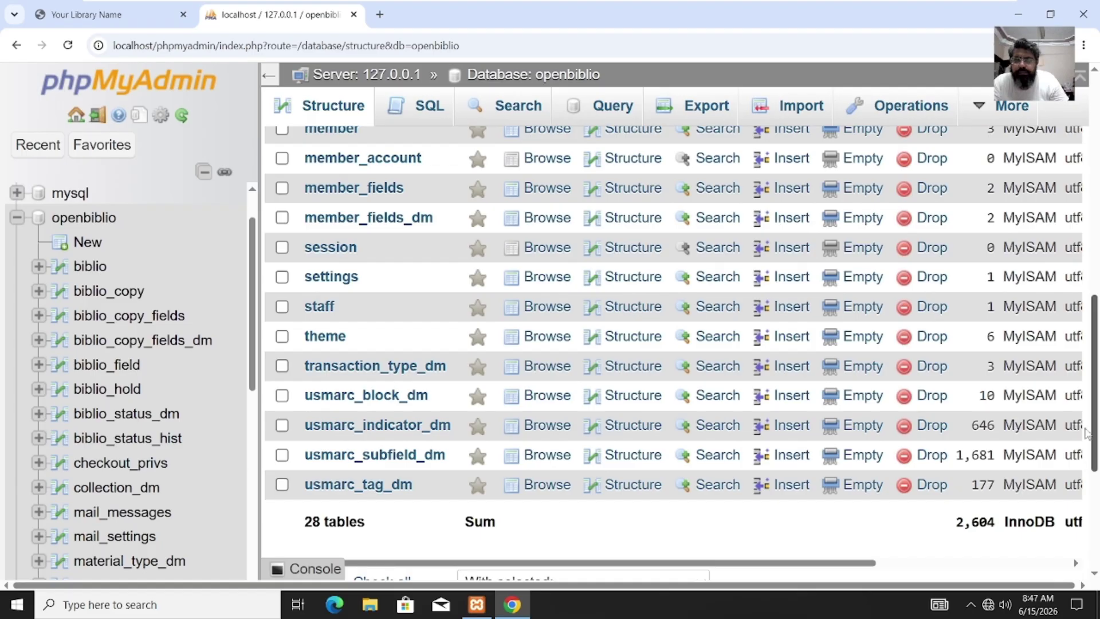
drag(1087, 434, 1080, 216)
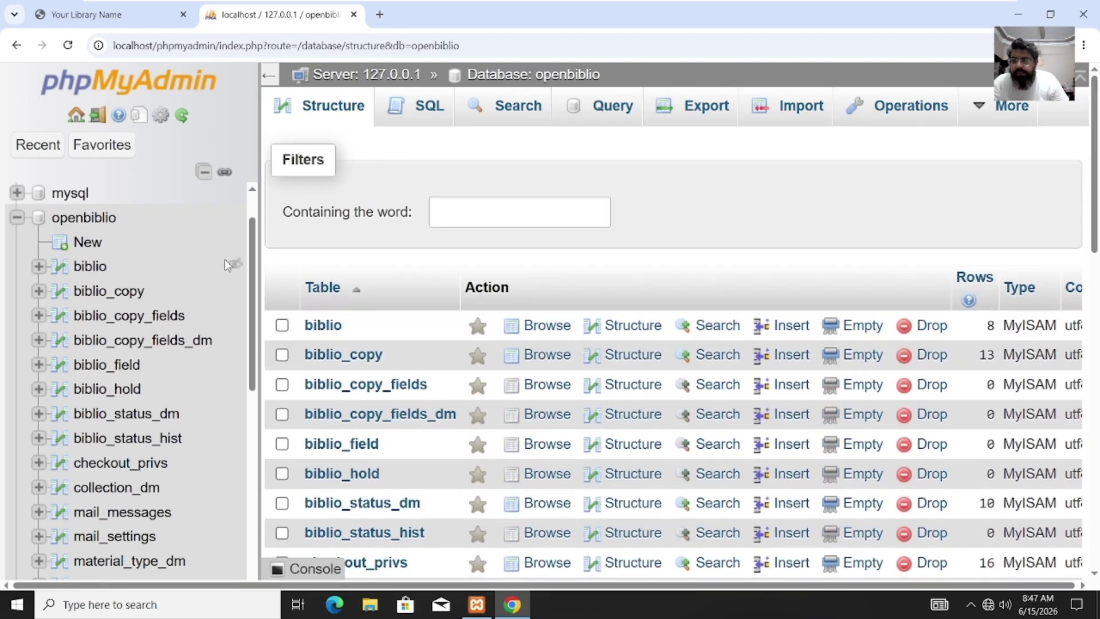
drag(250, 265, 249, 406)
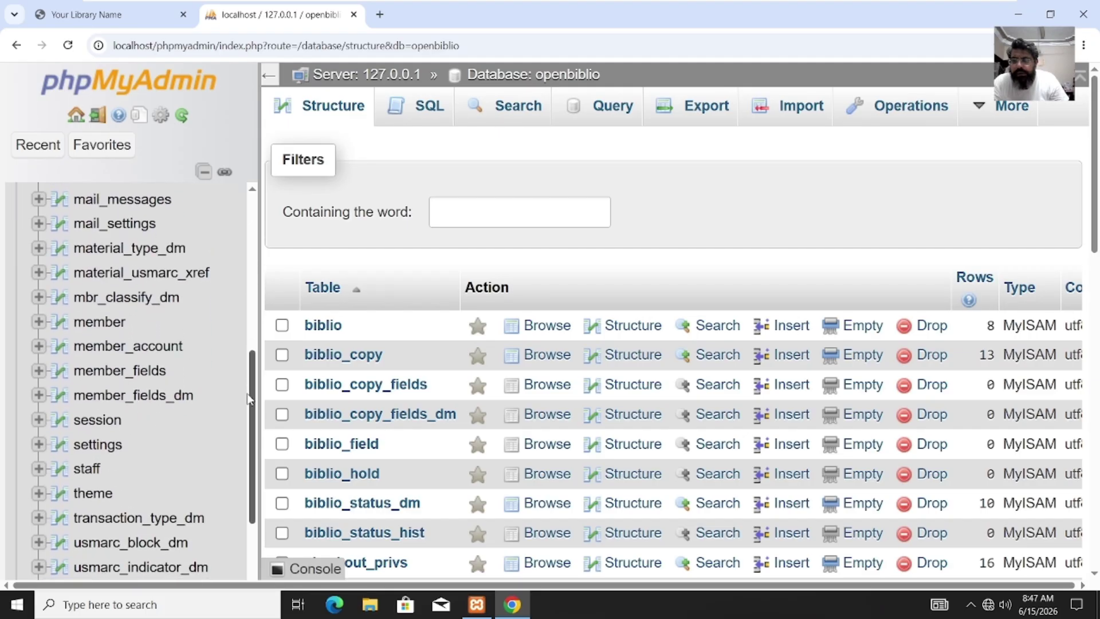
click(83, 467)
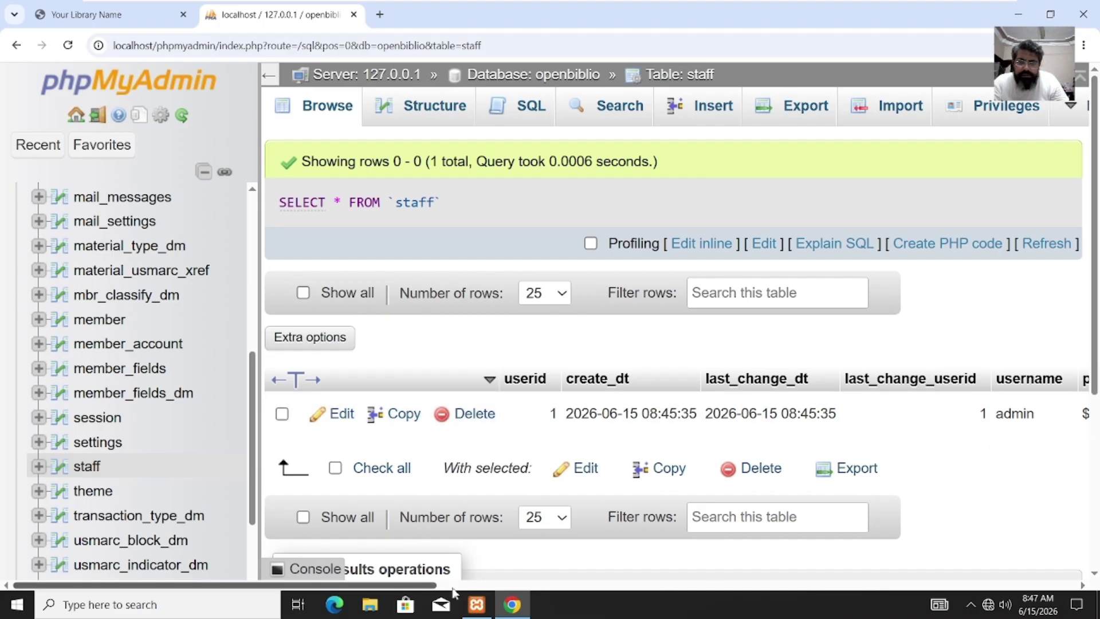
Step: Select the admin row and open it in the edit form
drag(422, 583, 659, 584)
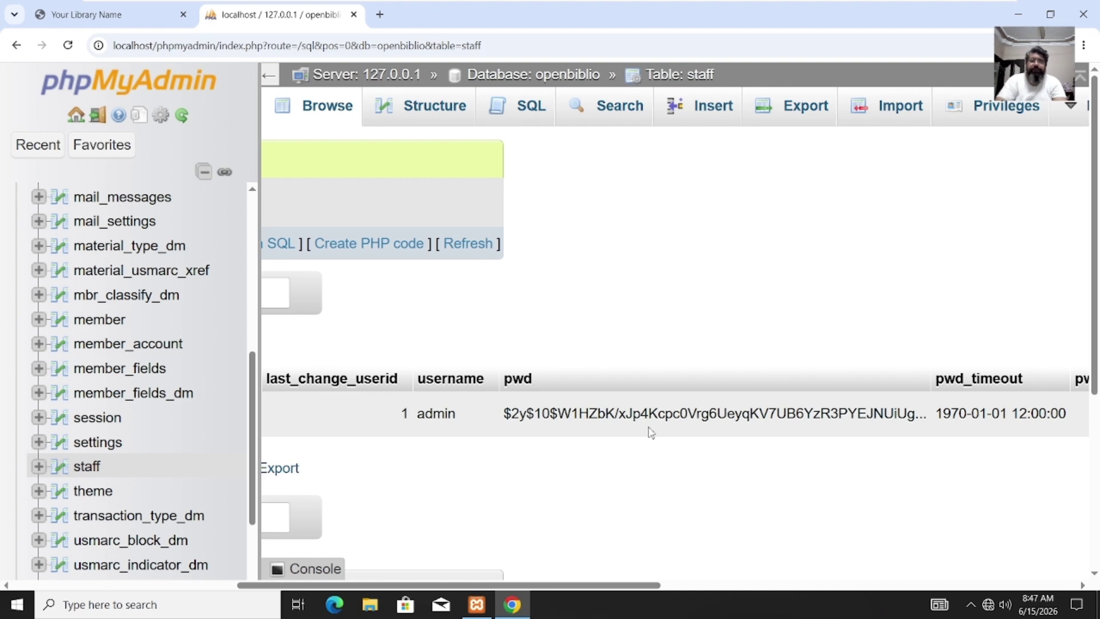
drag(539, 585, 206, 599)
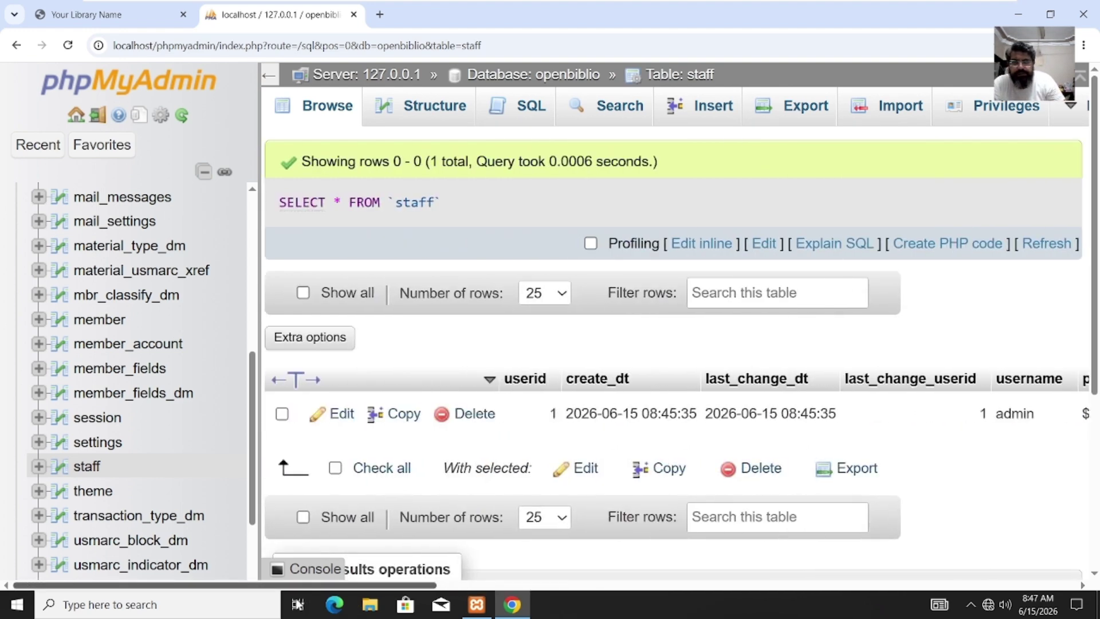
click(283, 413)
click(335, 414)
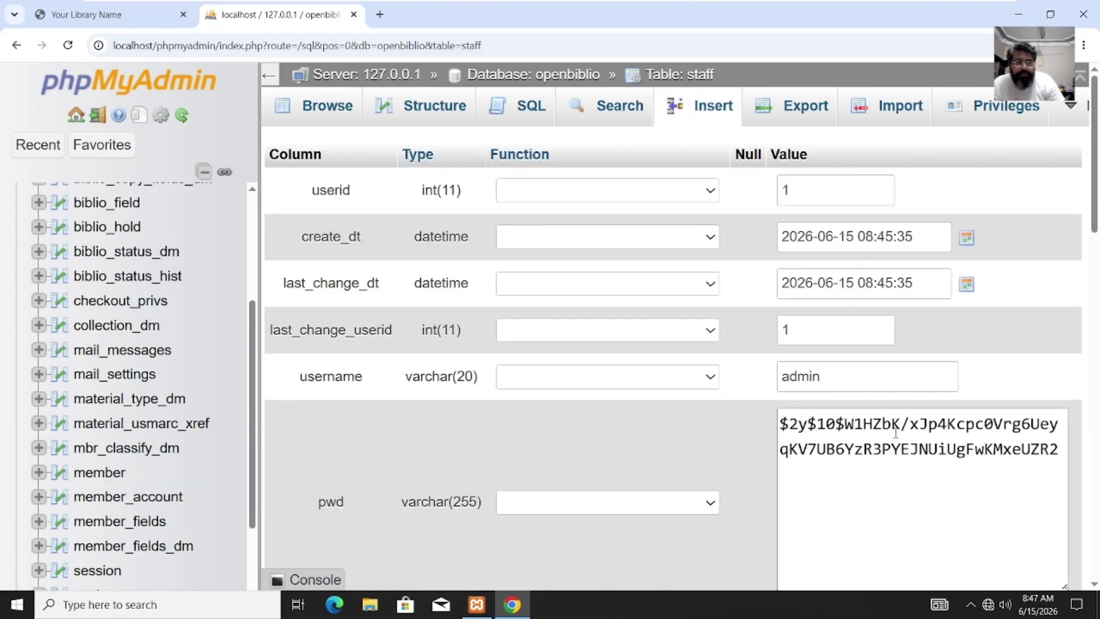
Step: Replace the pwd hash with the new admin password and set its Function to MD5
click(910, 453)
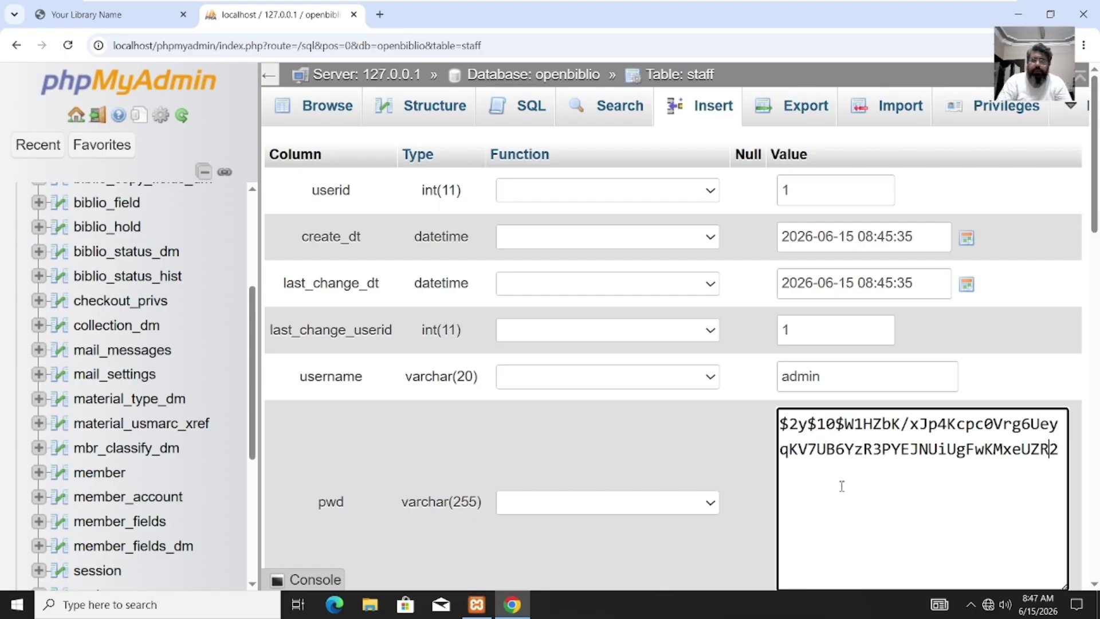
key(ctrl+a)
text(ad)
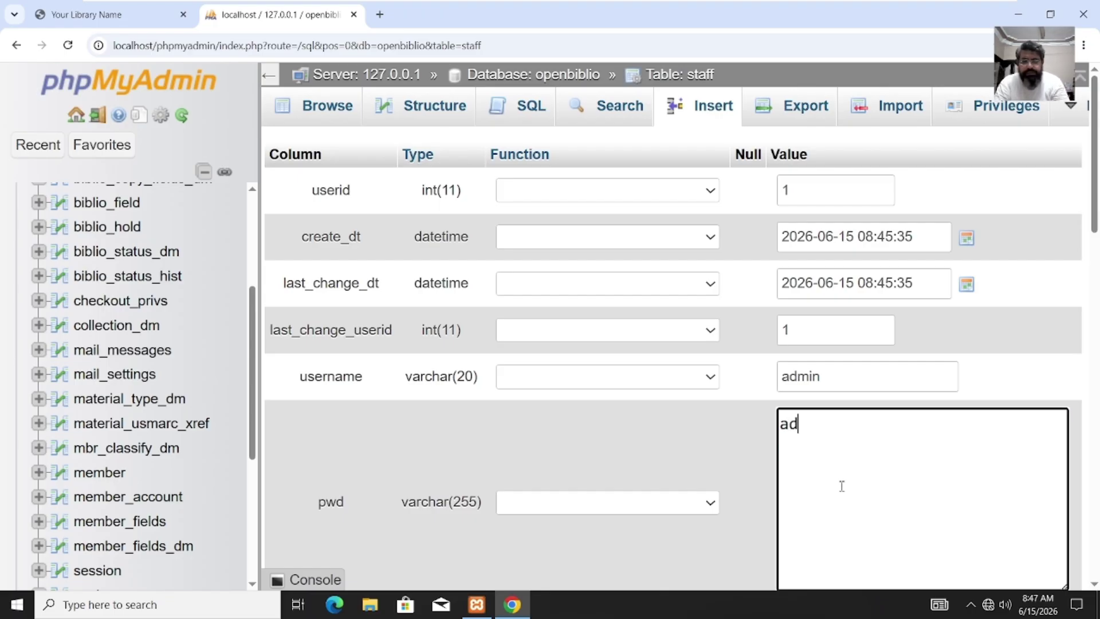
text(min)
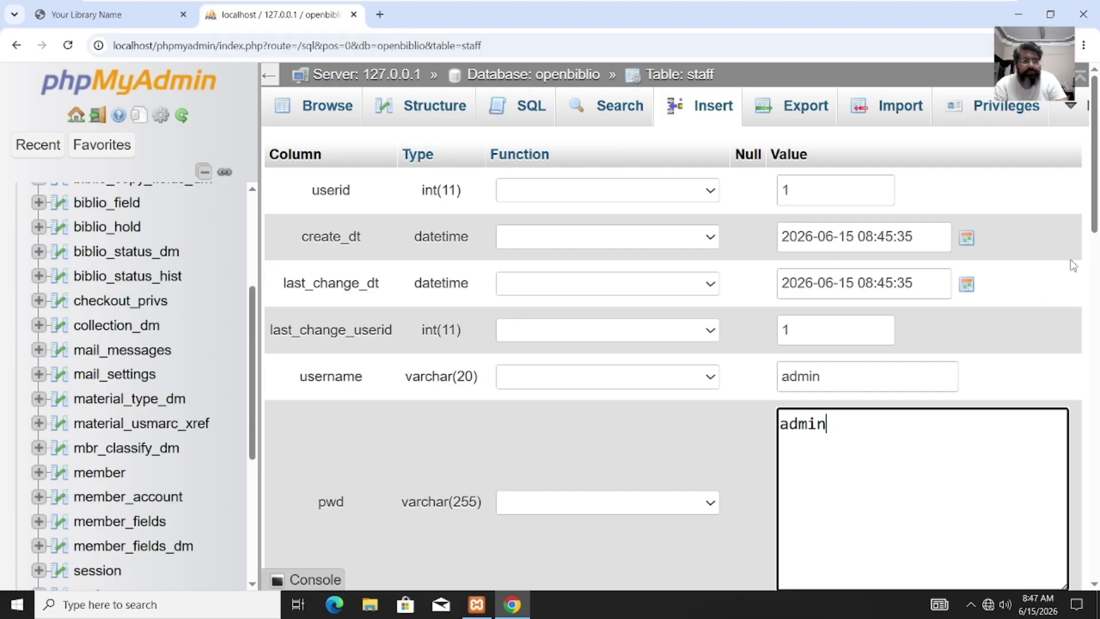
drag(1095, 233, 1094, 285)
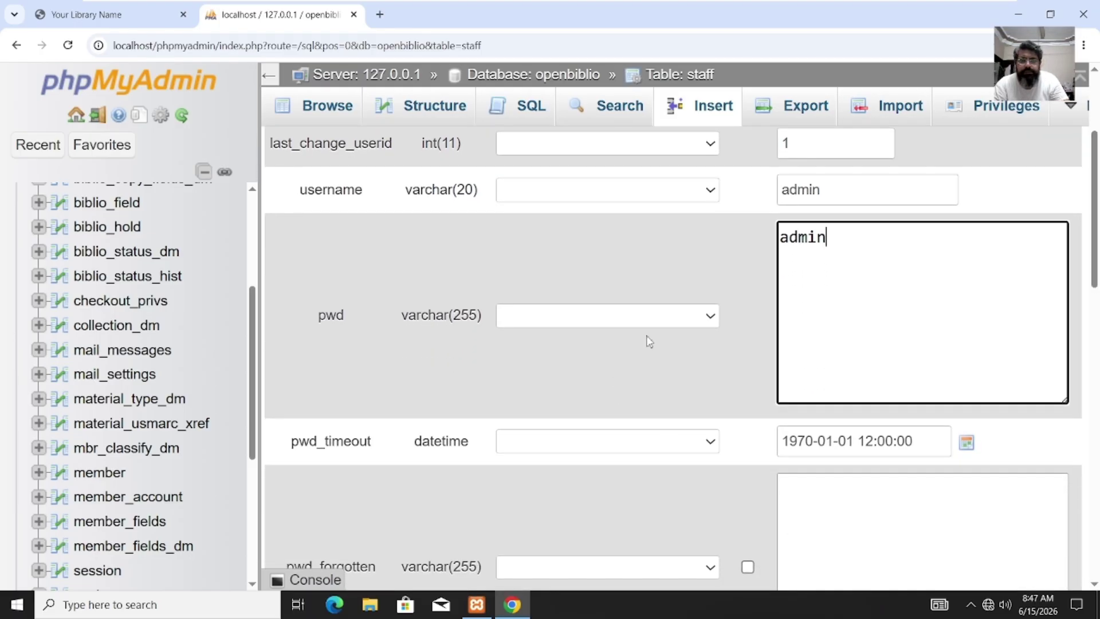
click(711, 317)
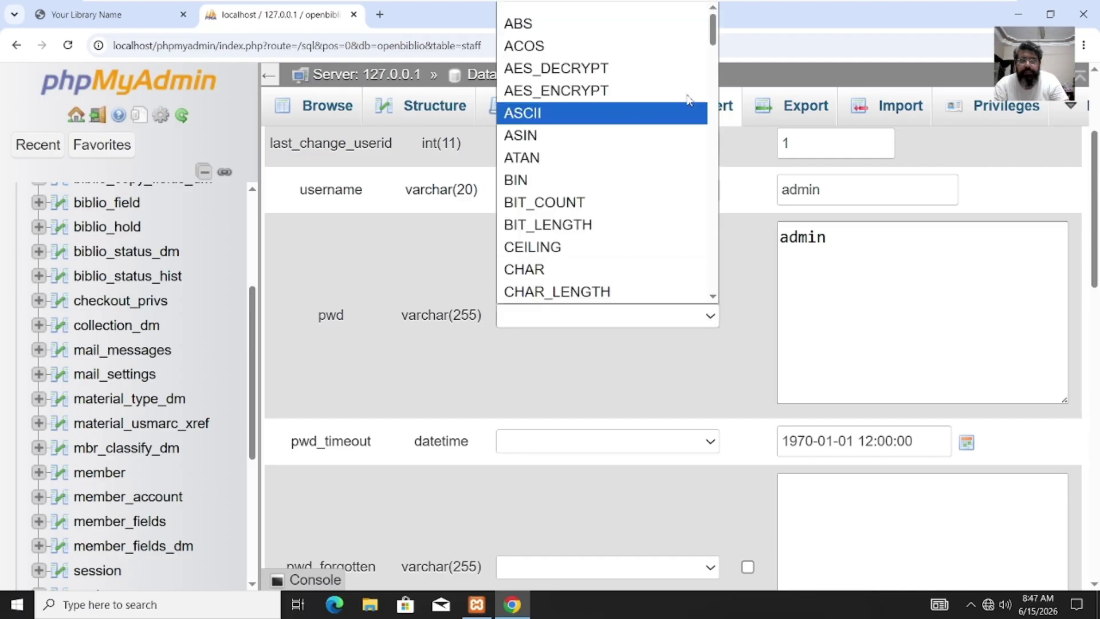
drag(716, 39, 698, 72)
scroll(692, 130, down, 9)
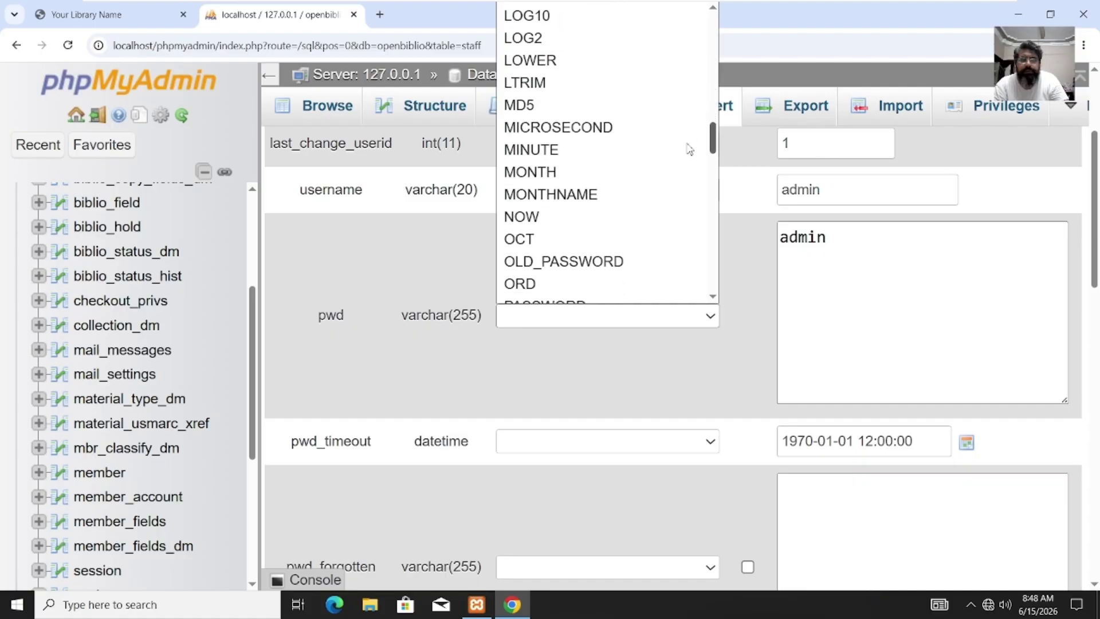
scroll(688, 195, down, 12)
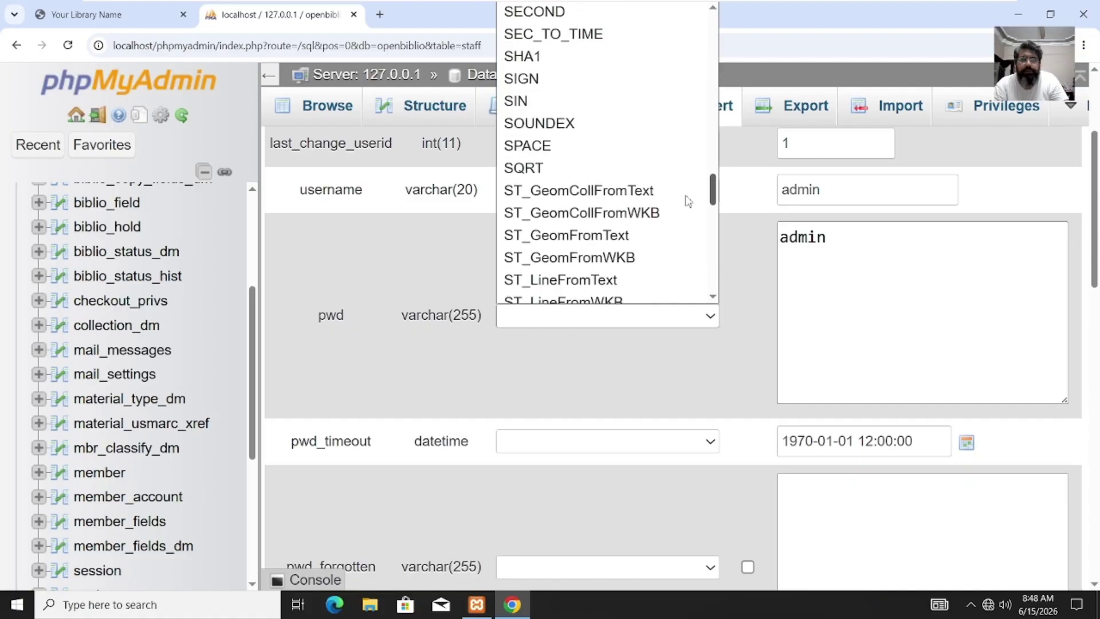
scroll(688, 285, down, 5)
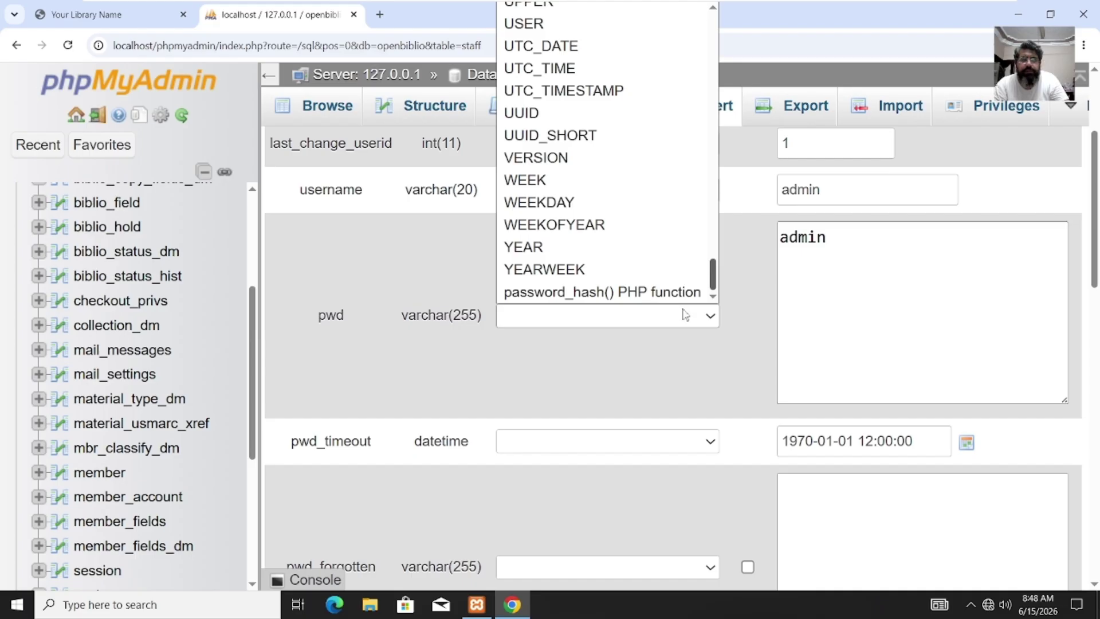
scroll(683, 147, up, 20)
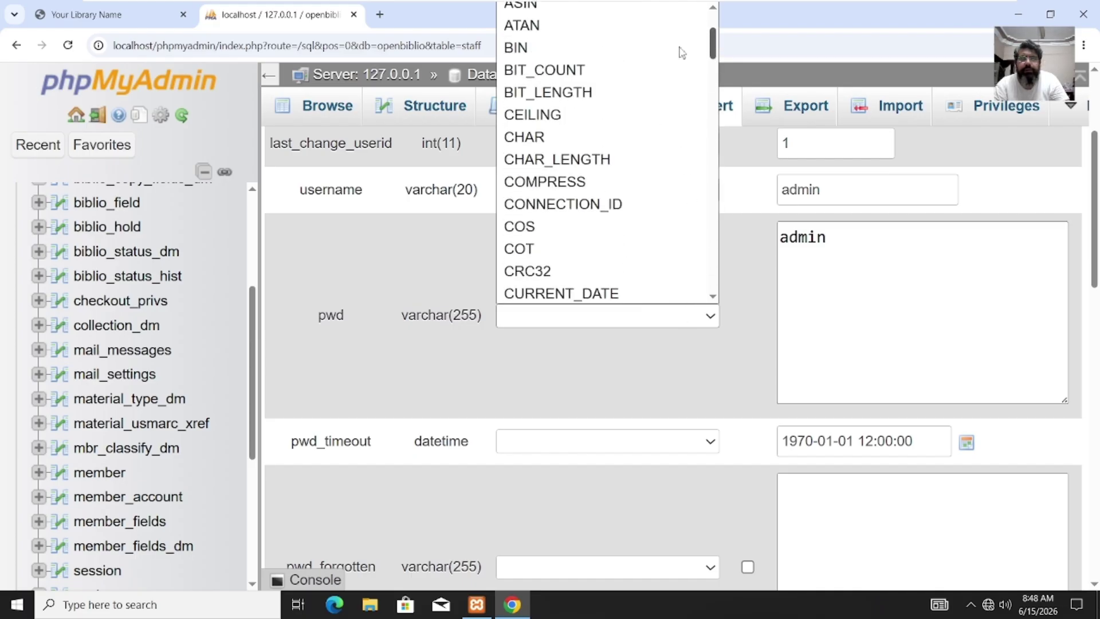
text(md5)
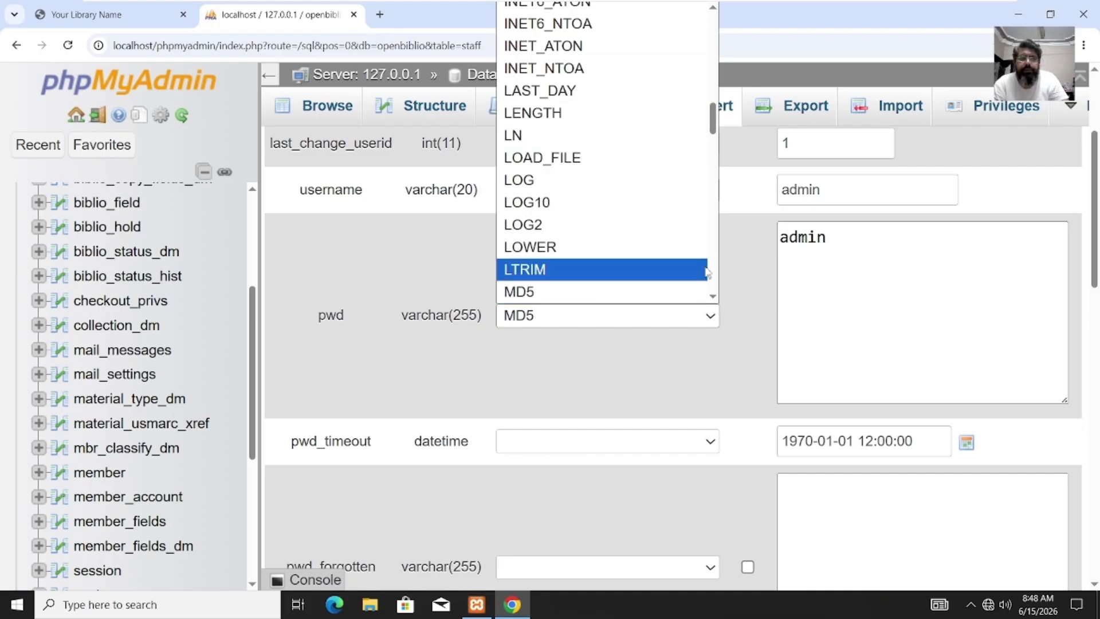
click(586, 294)
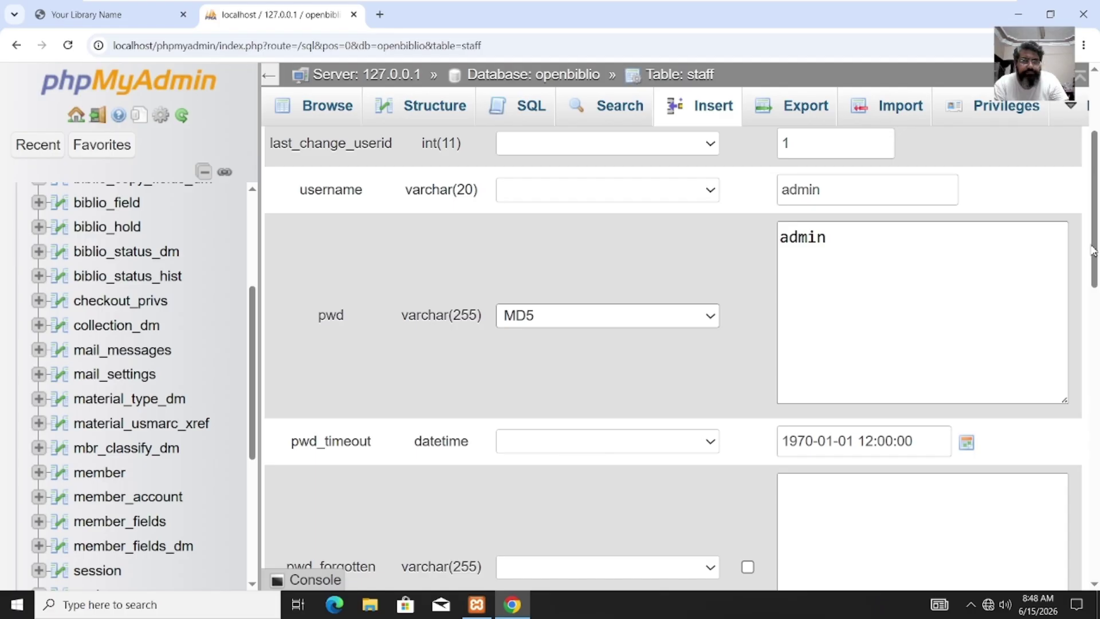
Step: Save the edited staff row and close the phpMyAdmin tab
scroll(1095, 247, down, 6)
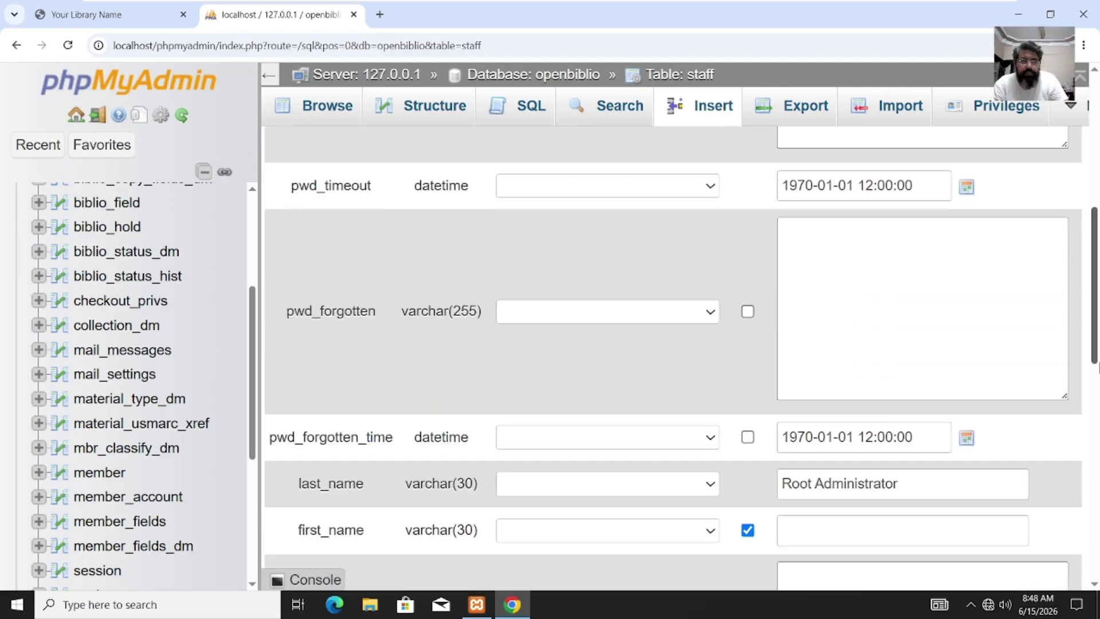
scroll(1094, 237, up, 4)
scroll(1094, 236, up, 5)
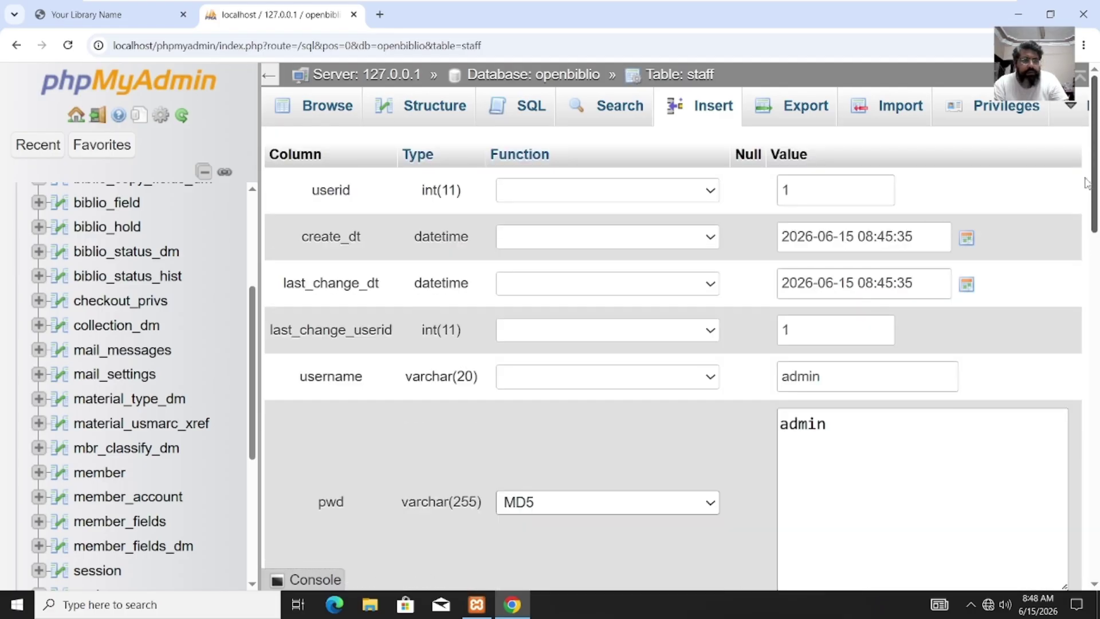
scroll(1089, 230, down, 10)
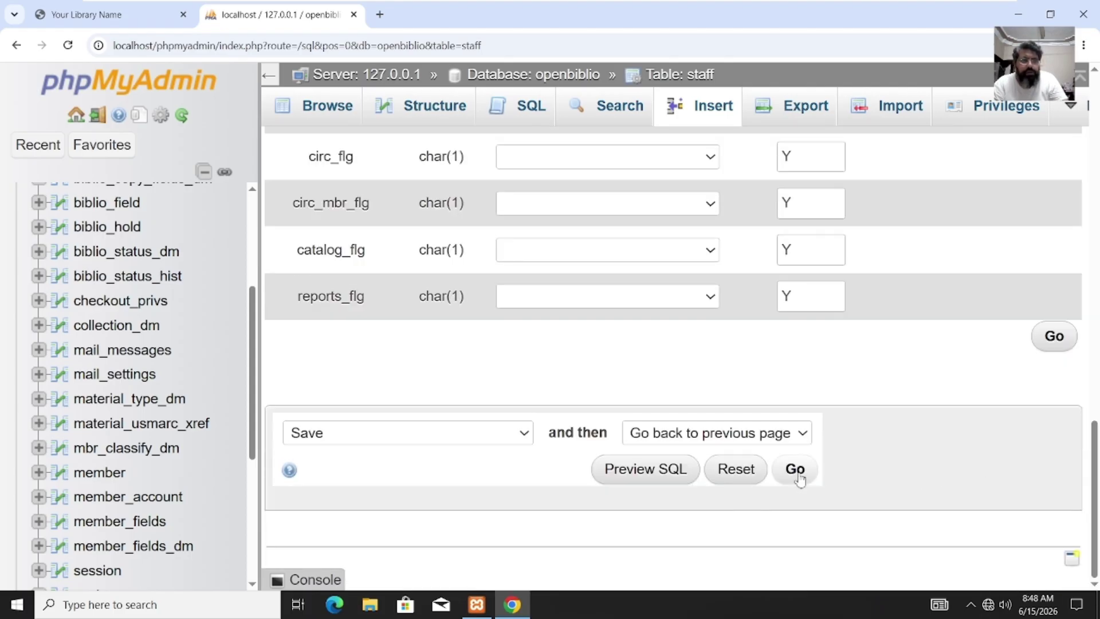
click(1054, 337)
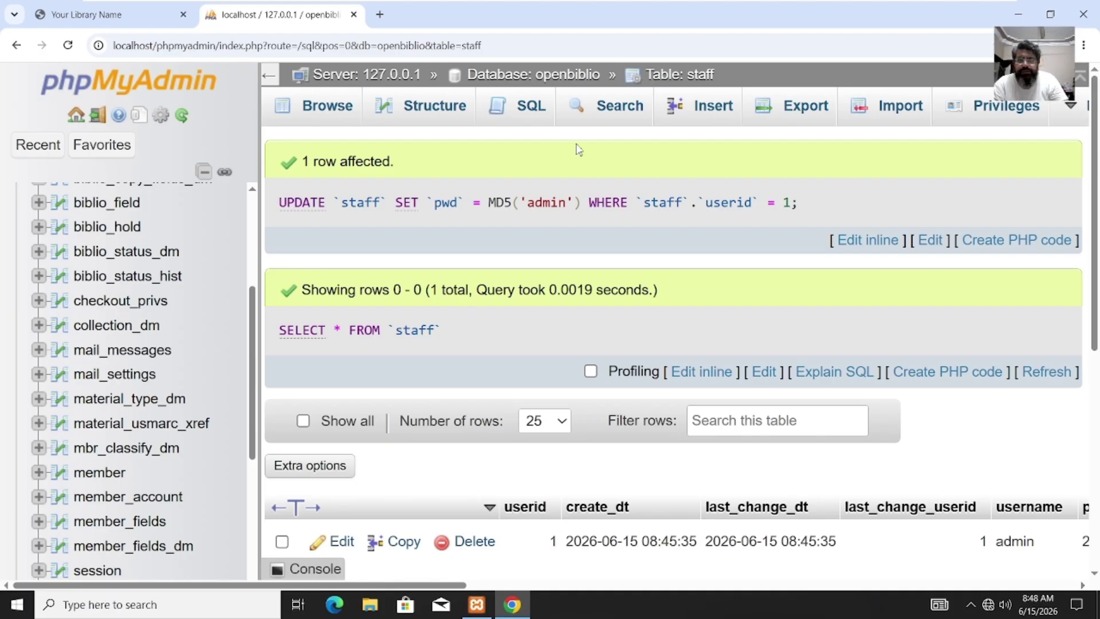
click(354, 15)
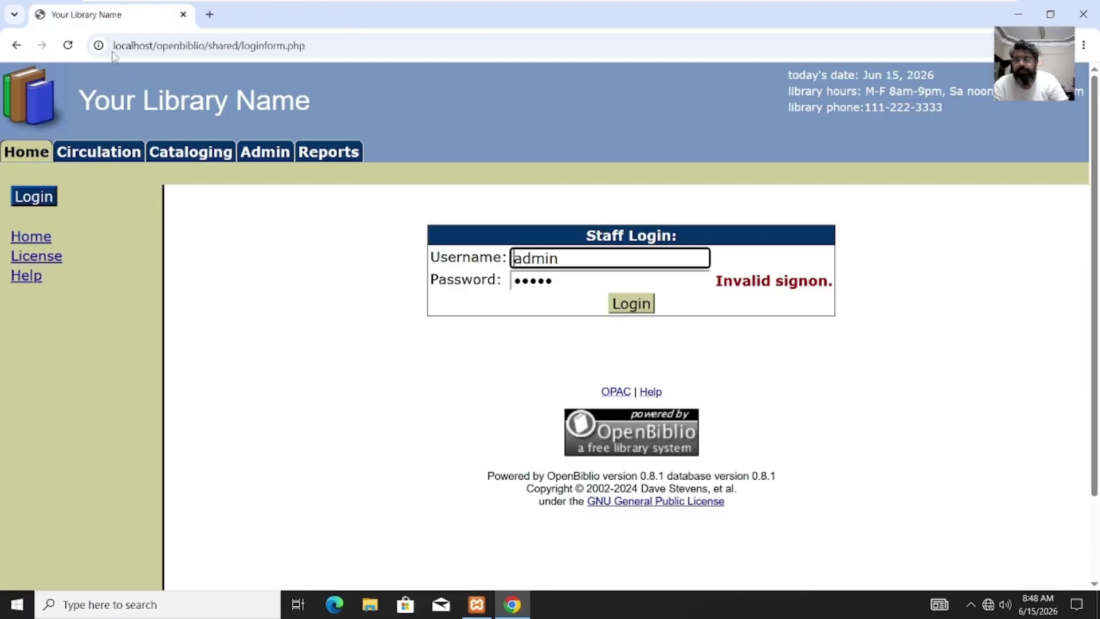
Step: Log in as the admin staff user and let Chrome save the password
click(567, 281)
click(648, 304)
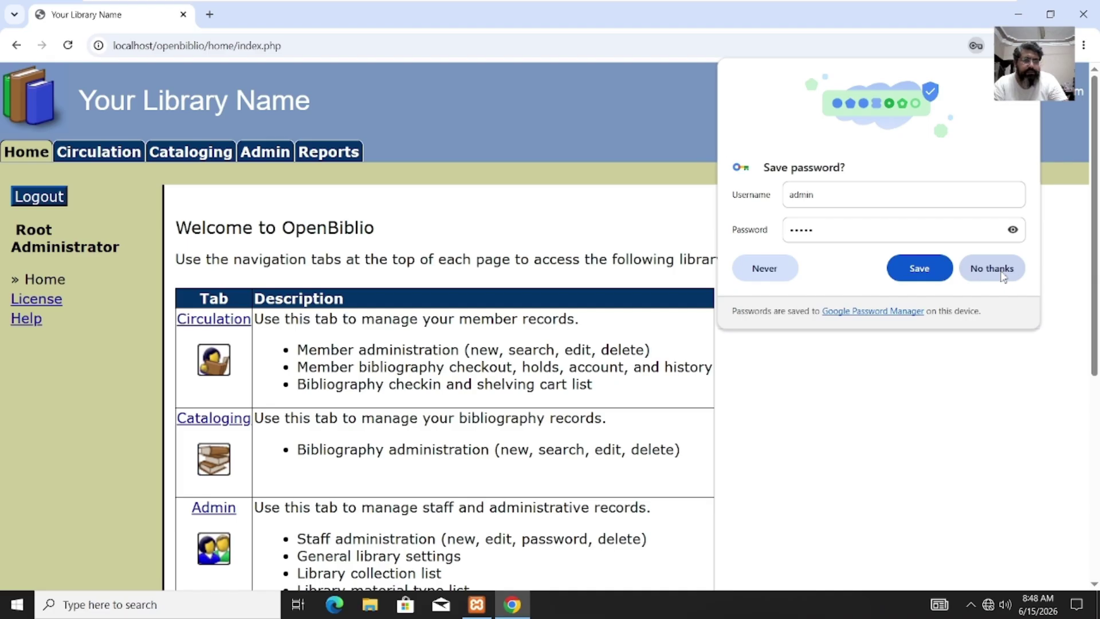
click(918, 271)
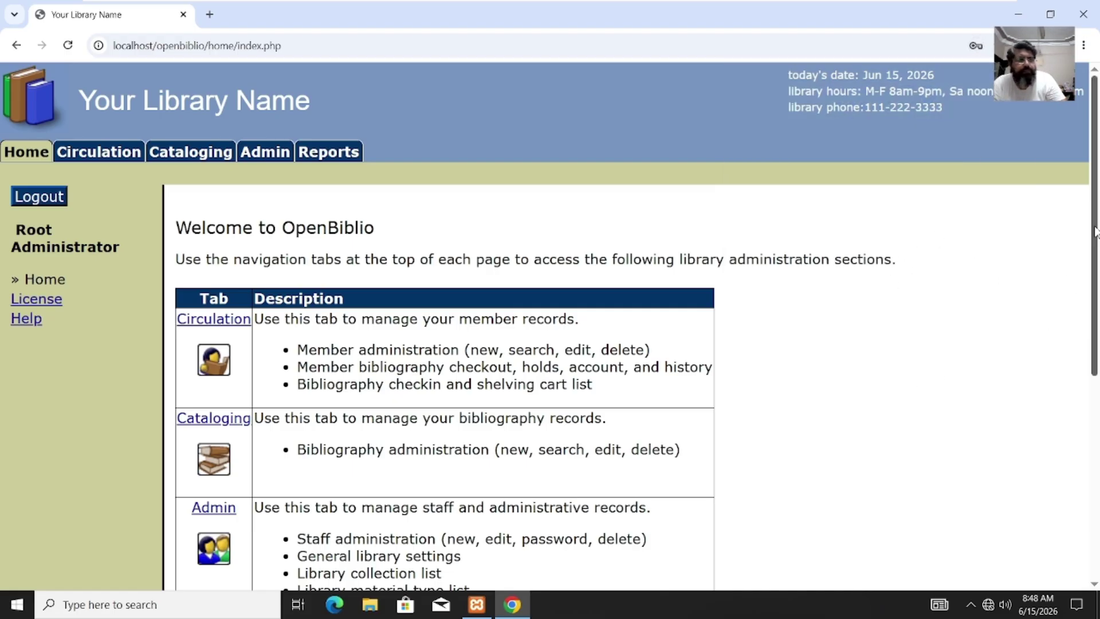
mouse_move(1095, 231)
mouse_down()
mouse_move(1096, 360)
mouse_move(1097, 222)
mouse_up()
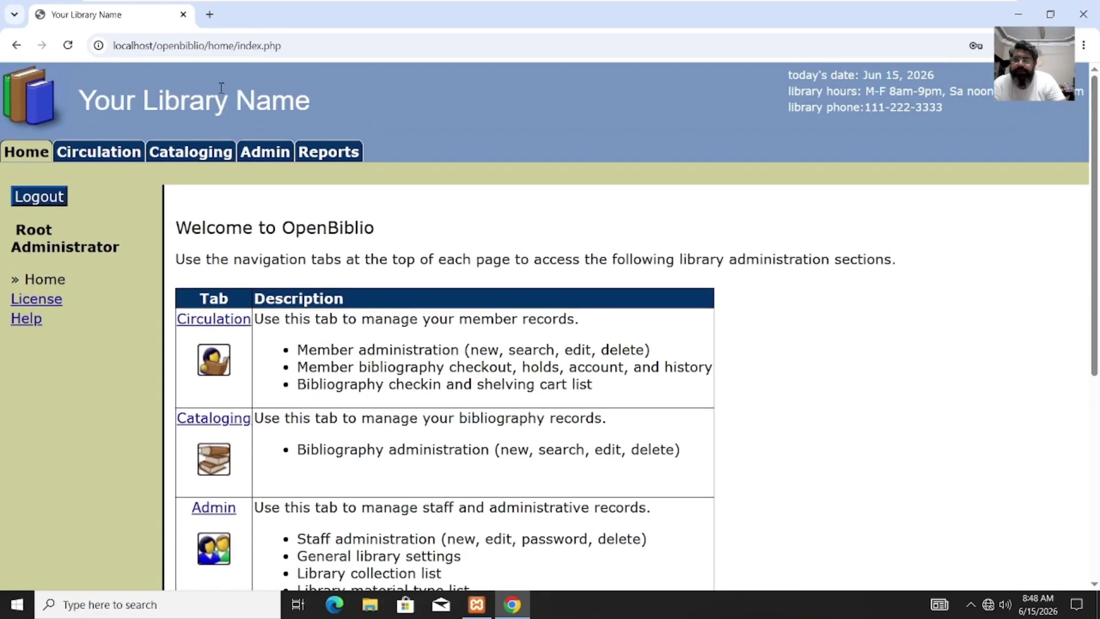
Step: Go to the Admin tab and open the Staff Admin members list
click(279, 154)
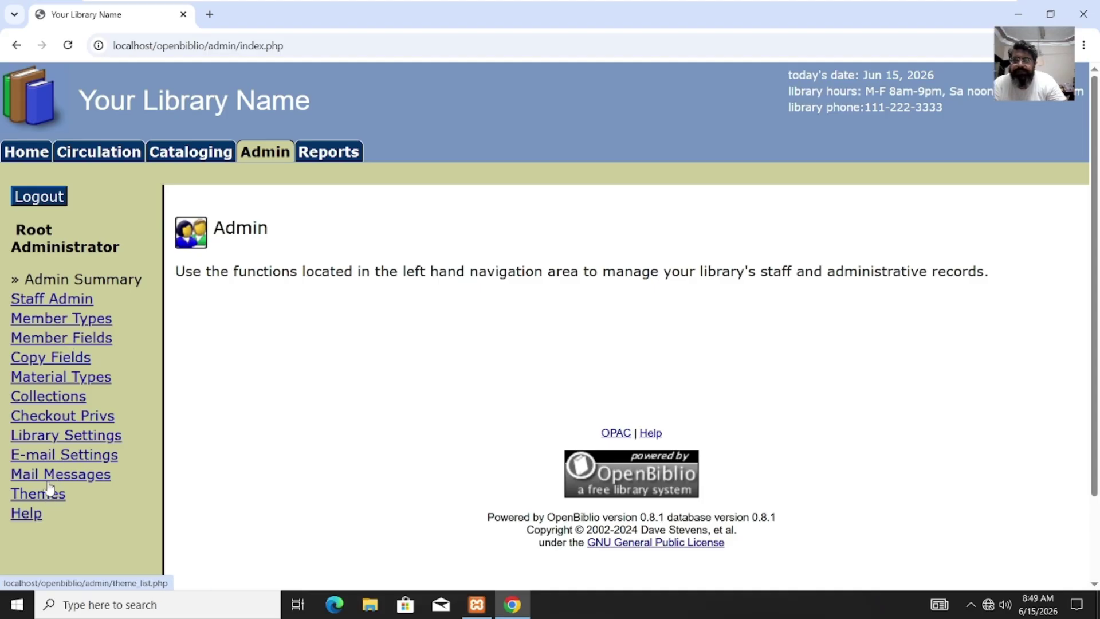
click(53, 300)
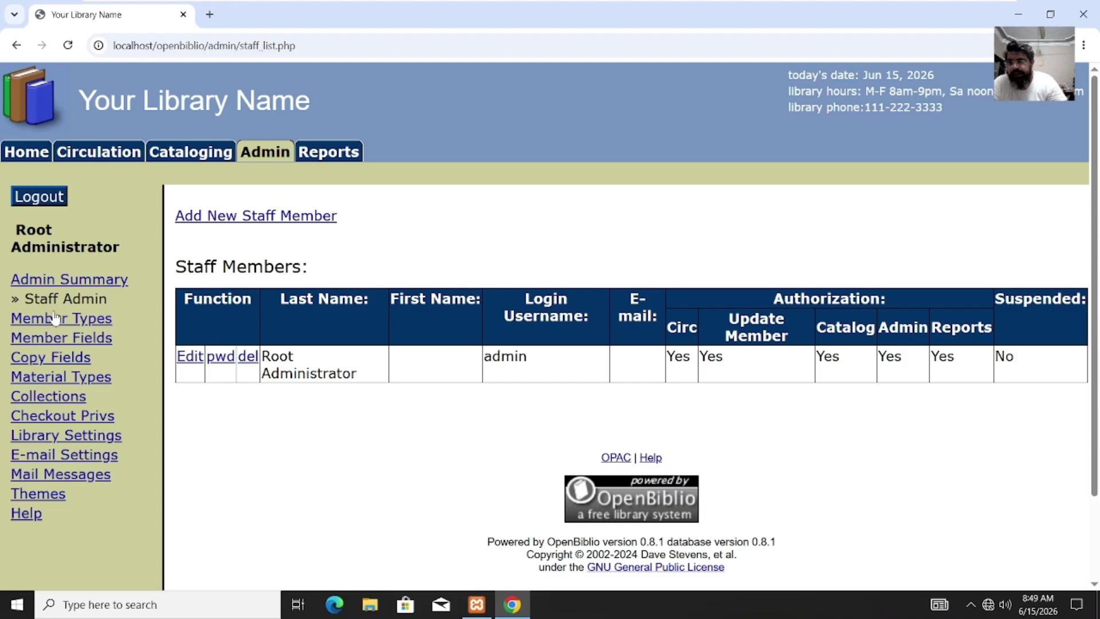
click(57, 436)
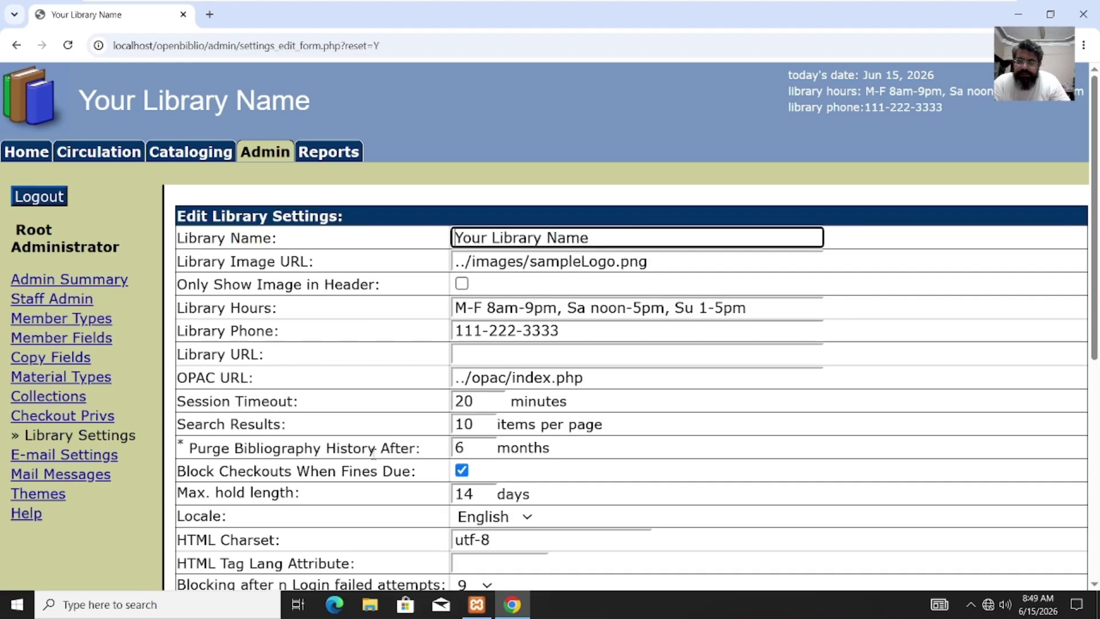
drag(597, 234, 452, 227)
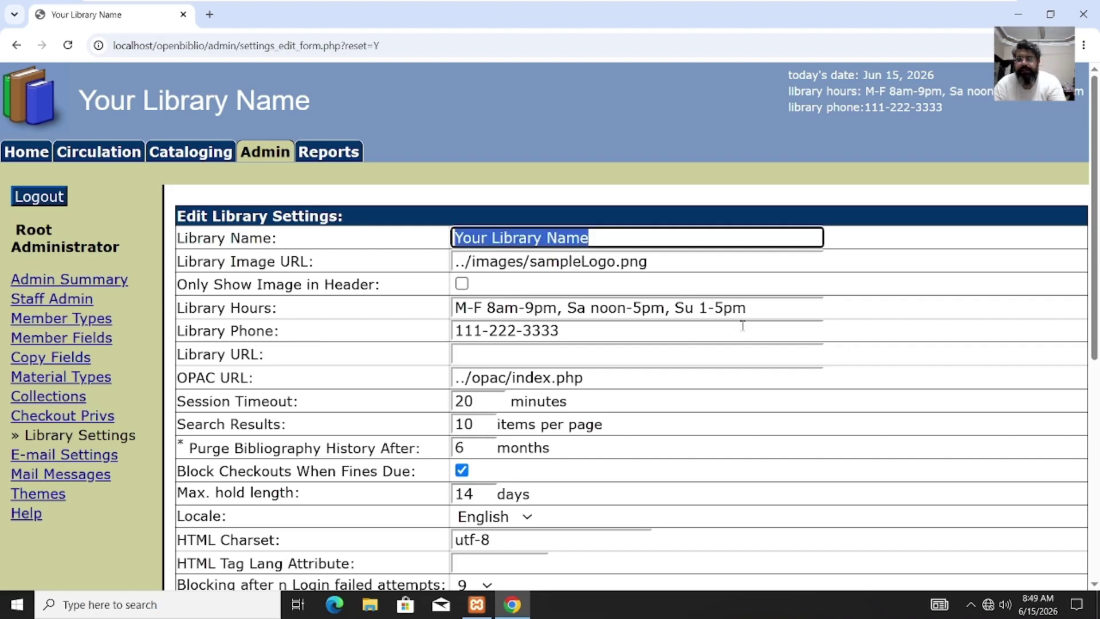
text(@)
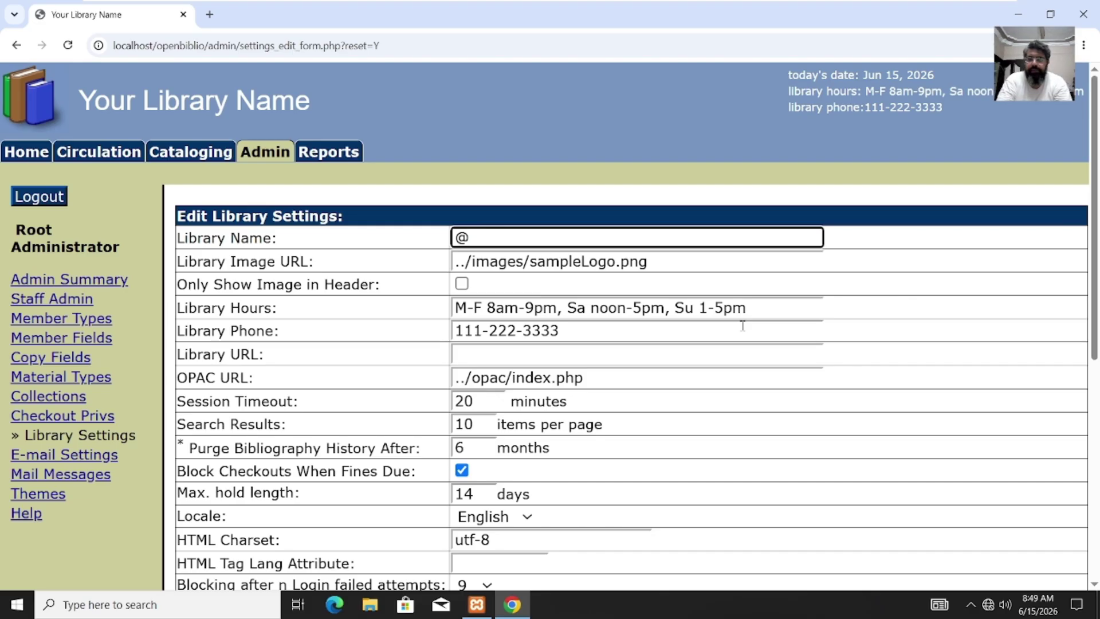
text(raflimts)
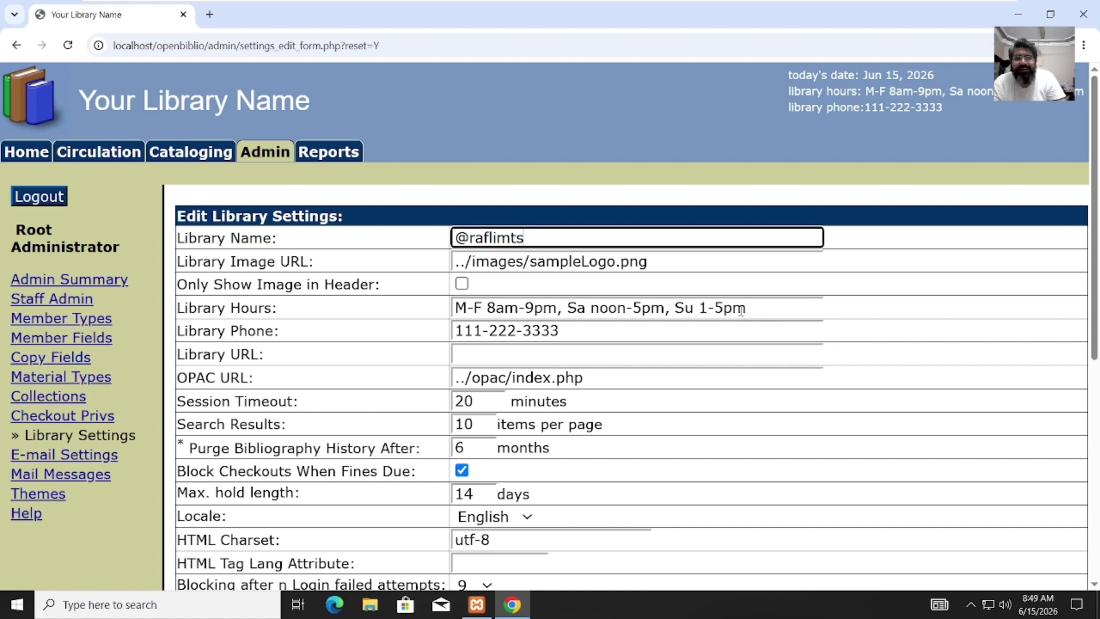
click(709, 266)
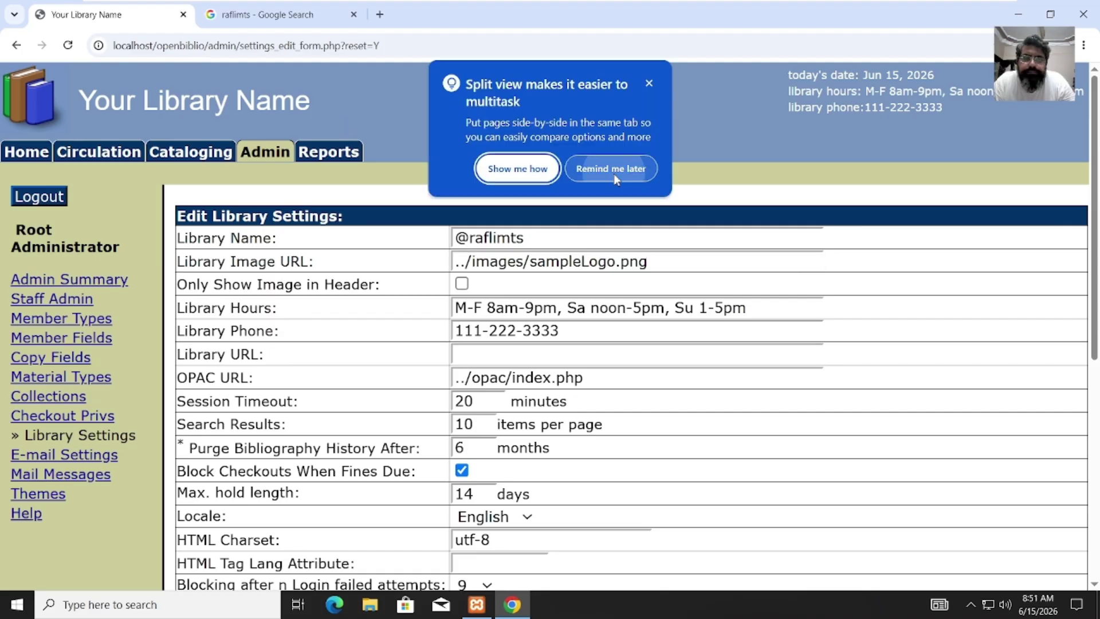
click(614, 174)
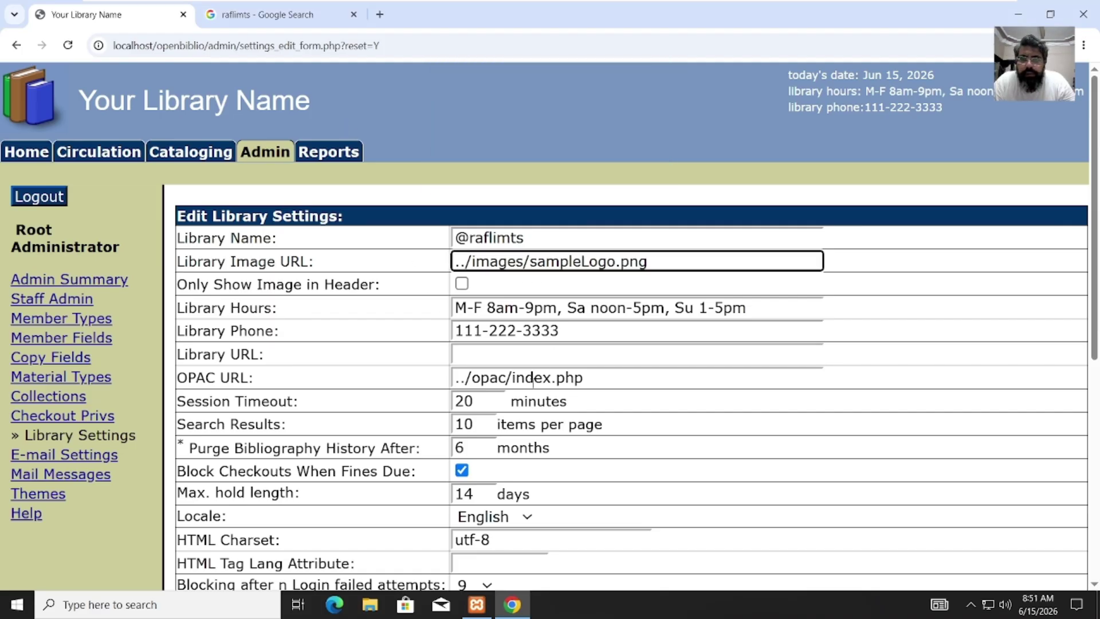
click(516, 307)
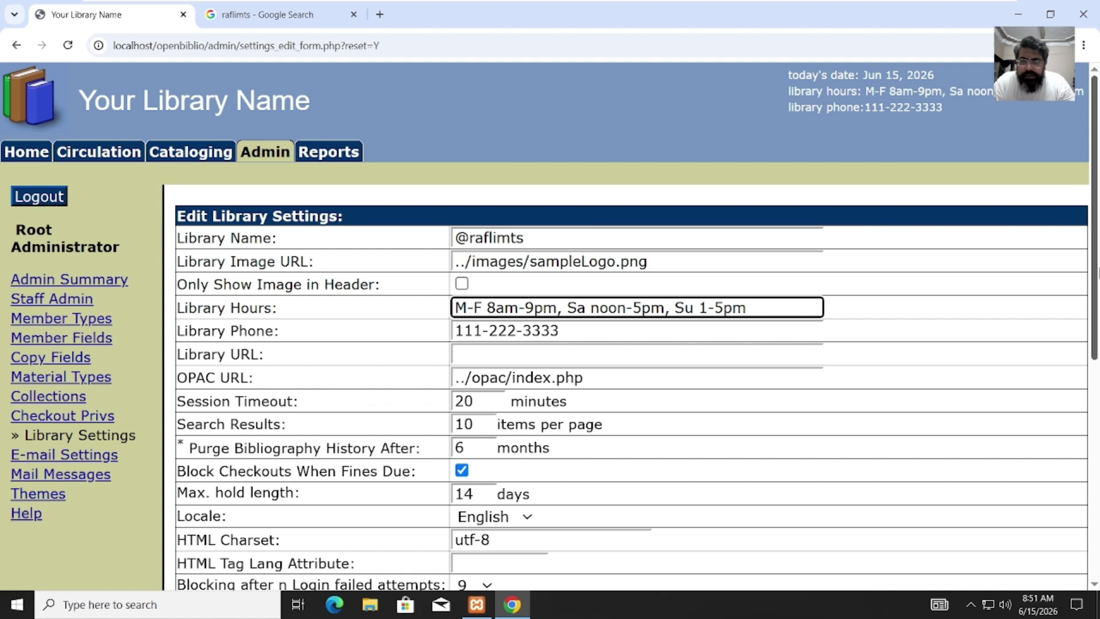
drag(1099, 275, 1098, 369)
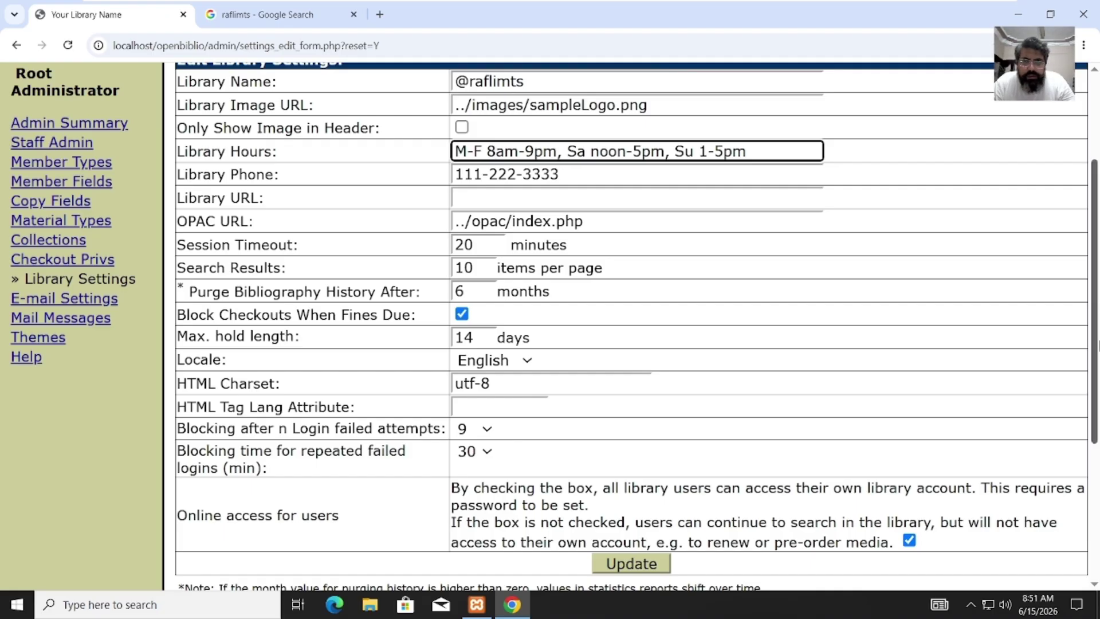
scroll(1097, 346, down, 1)
scroll(1098, 286, up, 2)
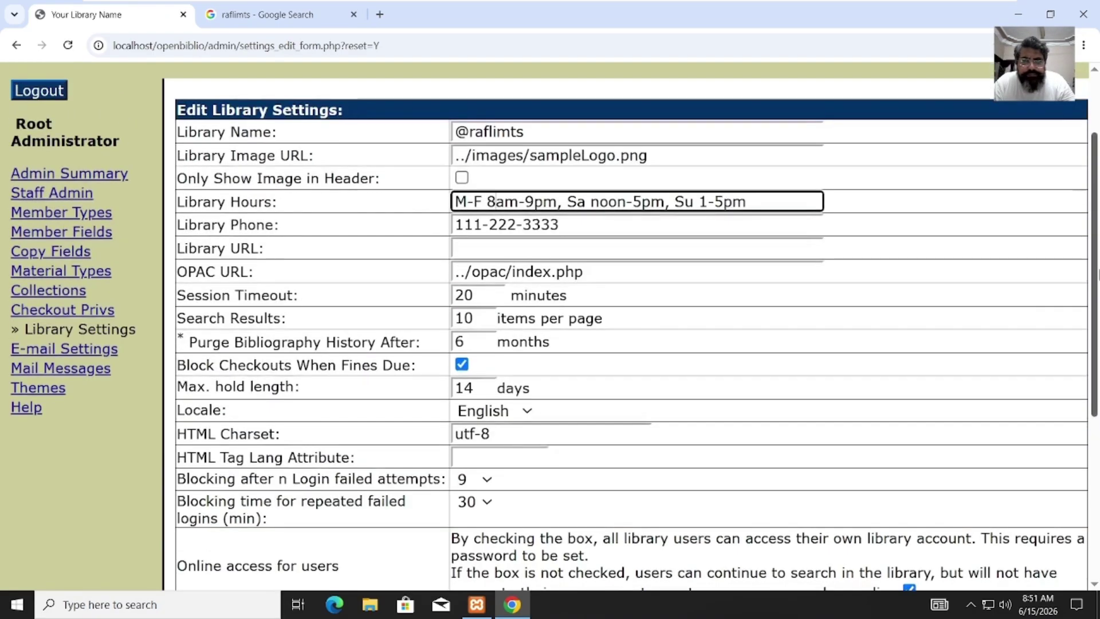
scroll(1097, 384, down, 3)
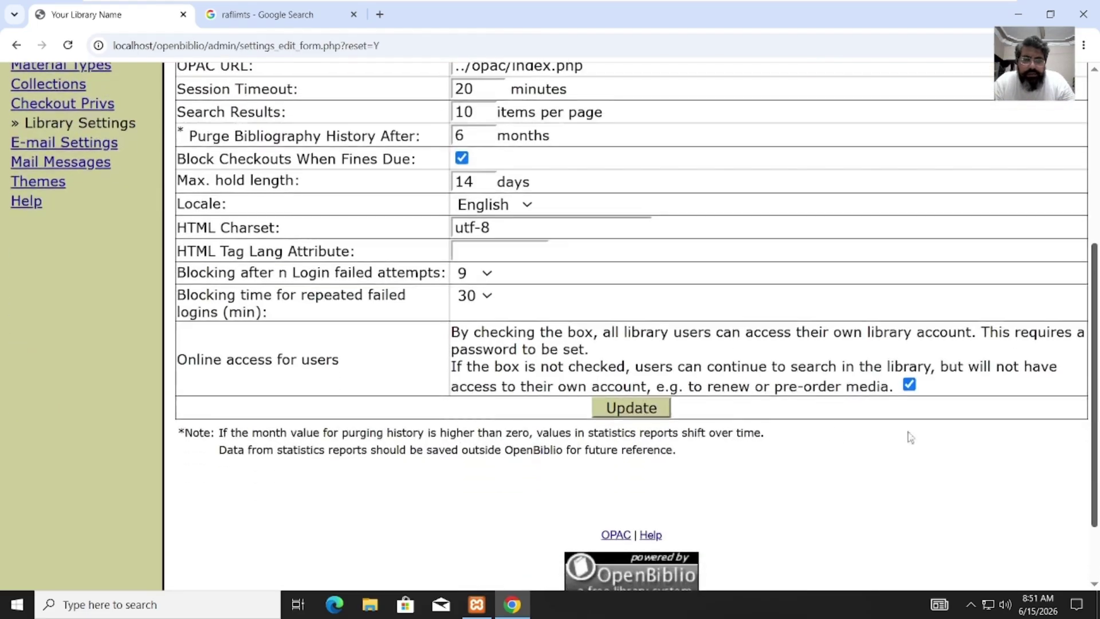
click(663, 414)
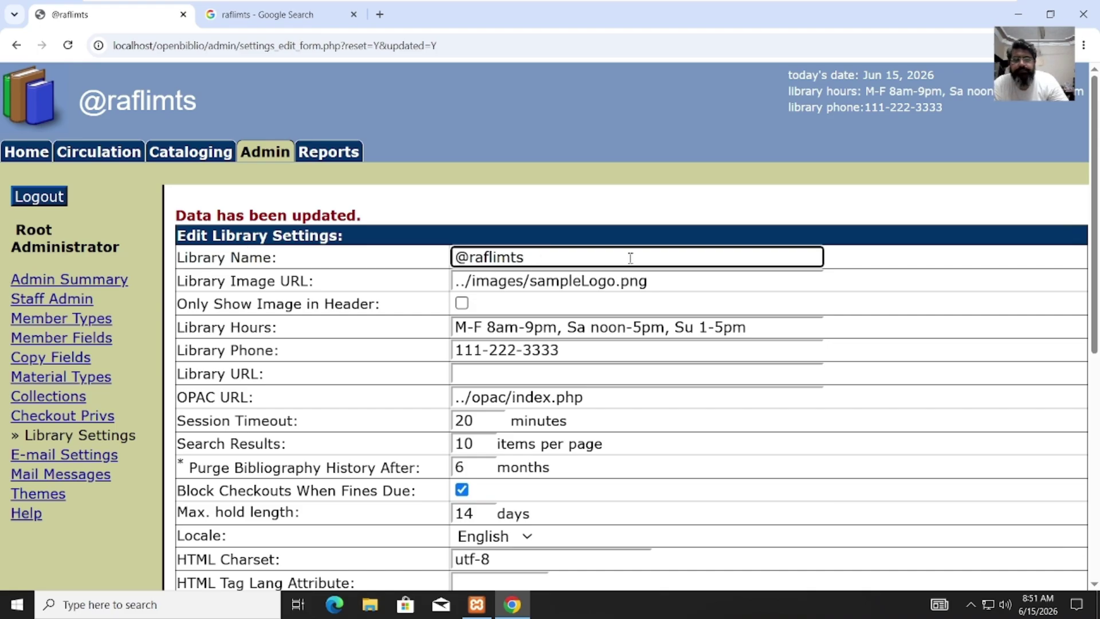
text(You)
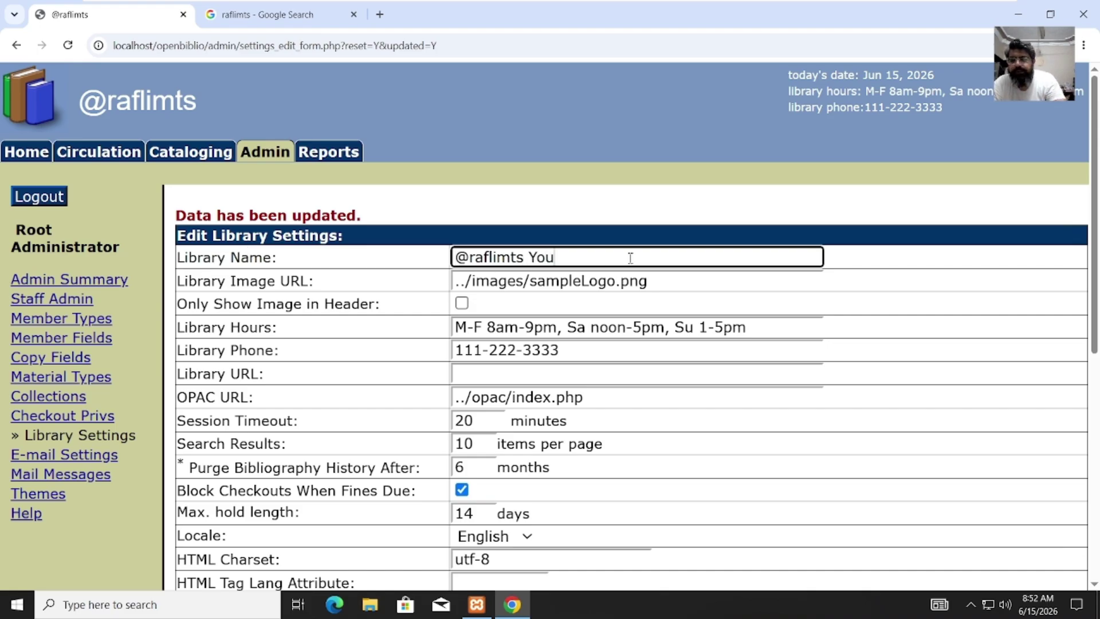
text(Tube)
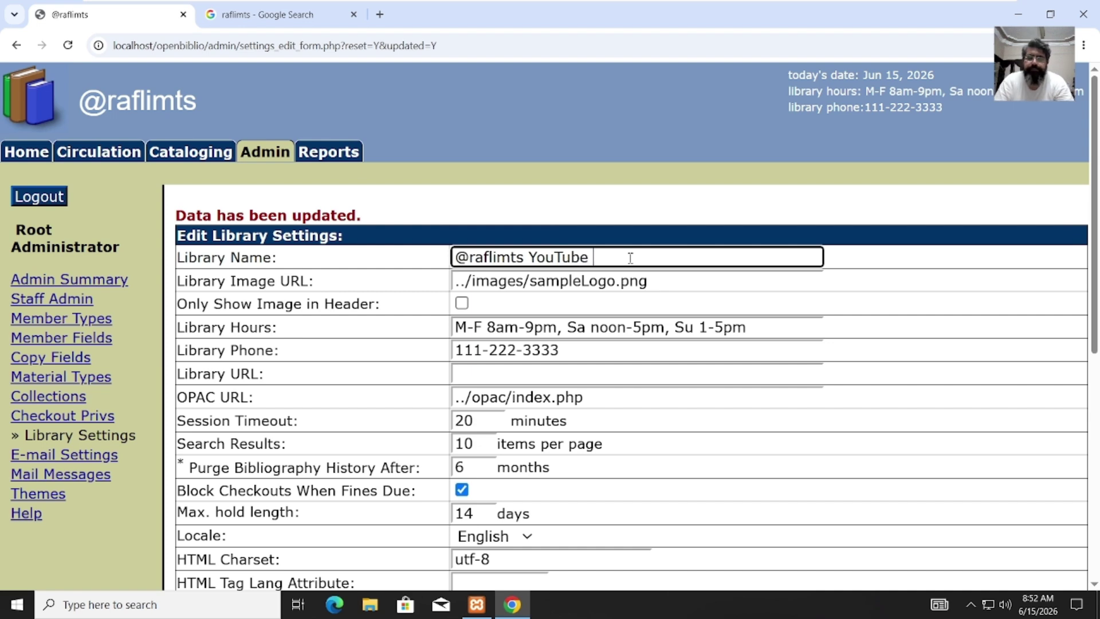
text( Libr)
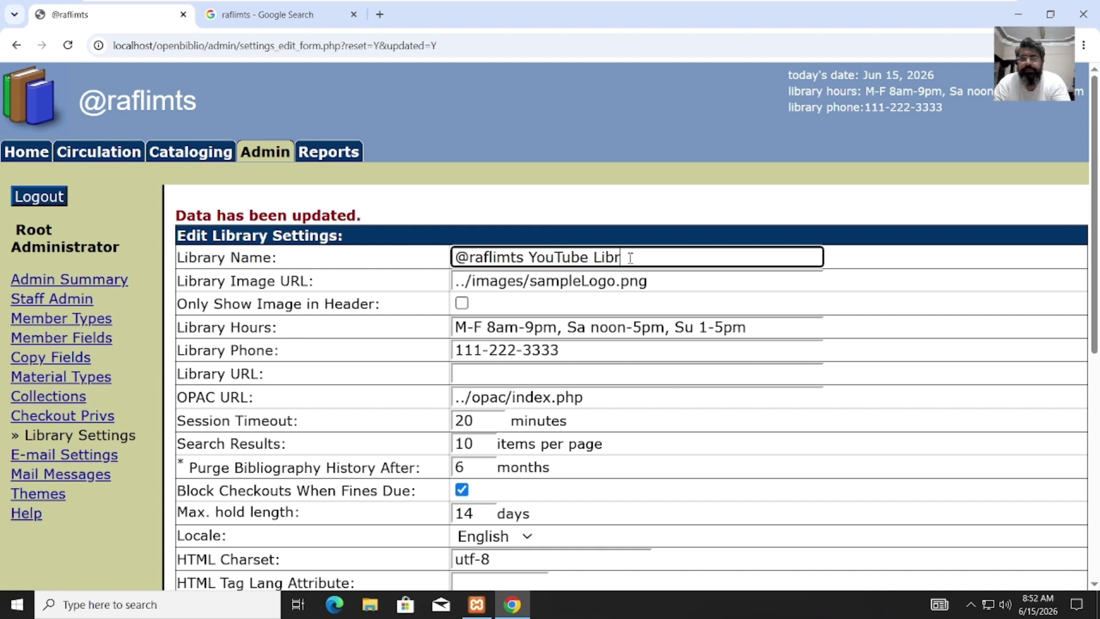
text(ary)
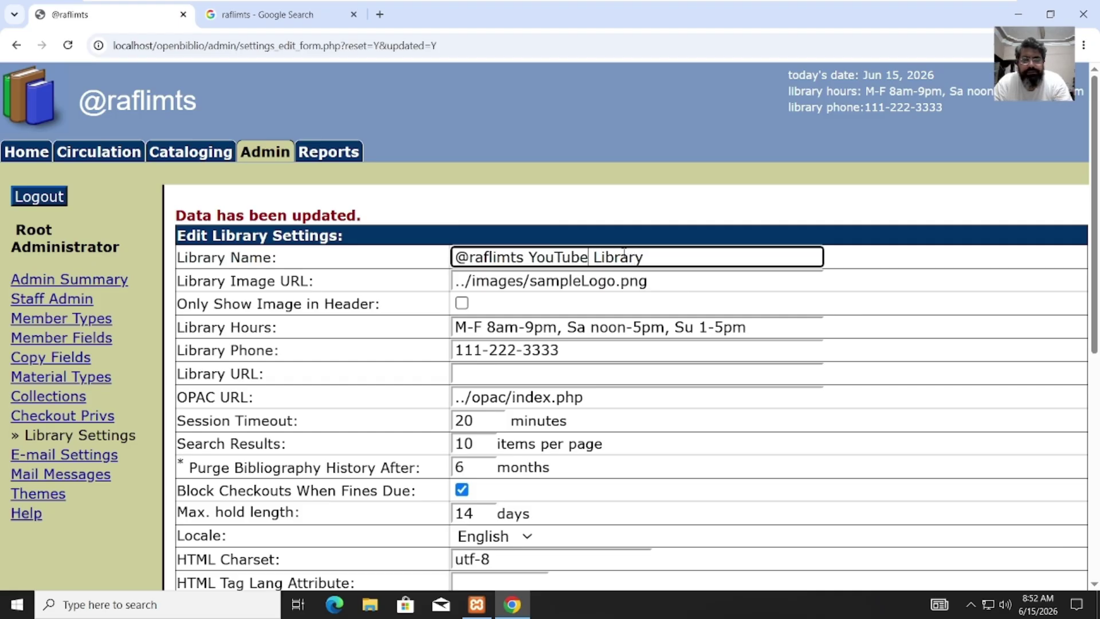
key(BackSpace)
key(BackSpace)
key(BackSpace)
key(BackSpace)
key(BackSpace)
key(BackSpace)
key(BackSpace)
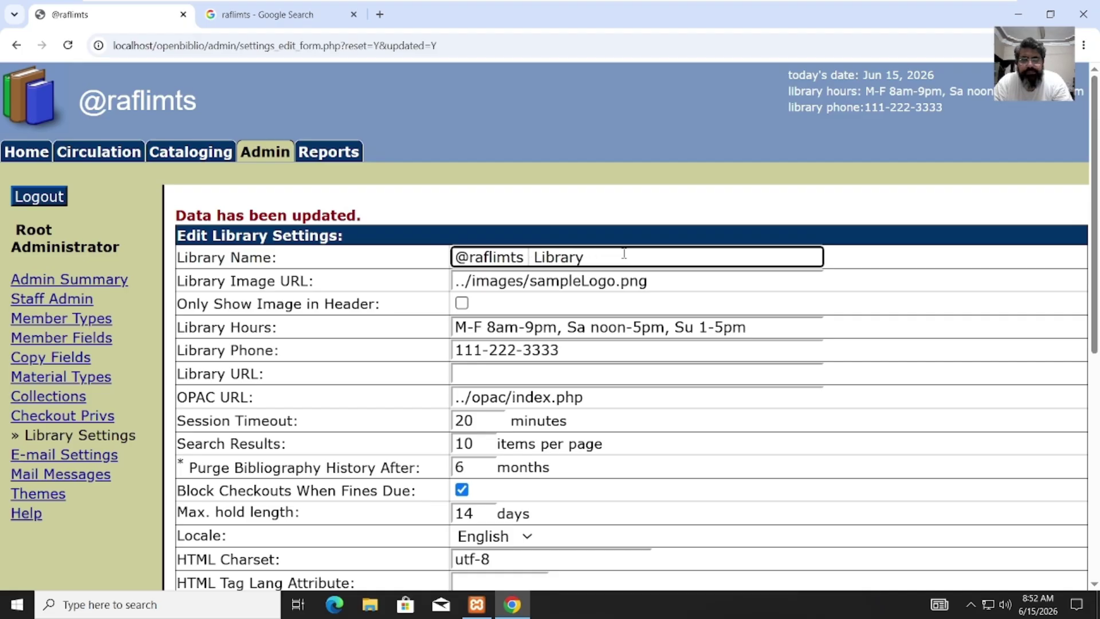
key(BackSpace)
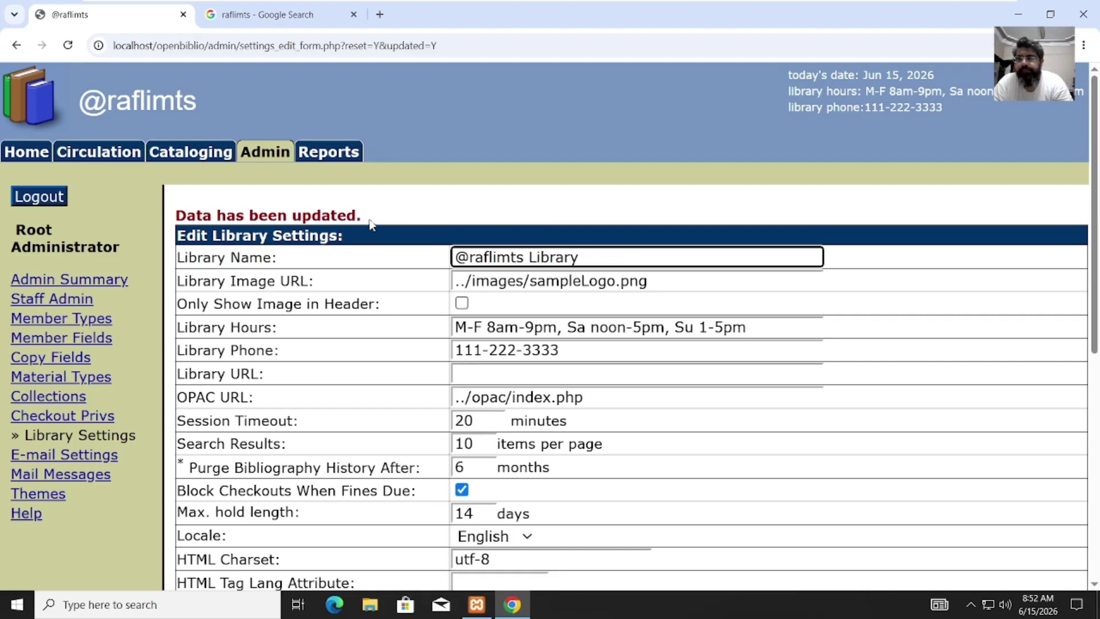
click(1094, 390)
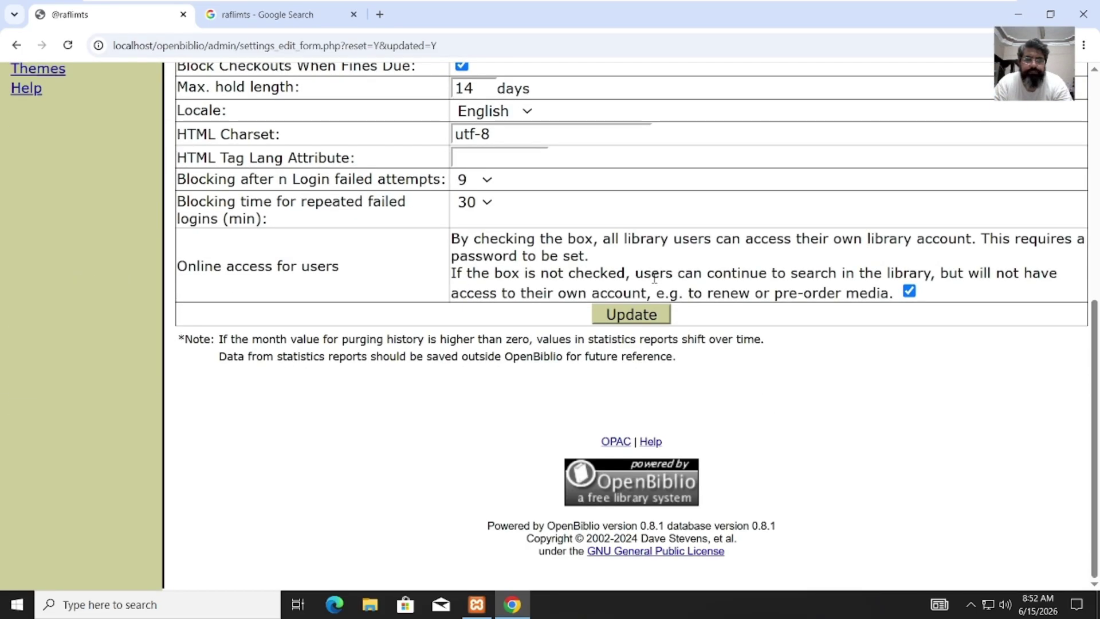
click(630, 315)
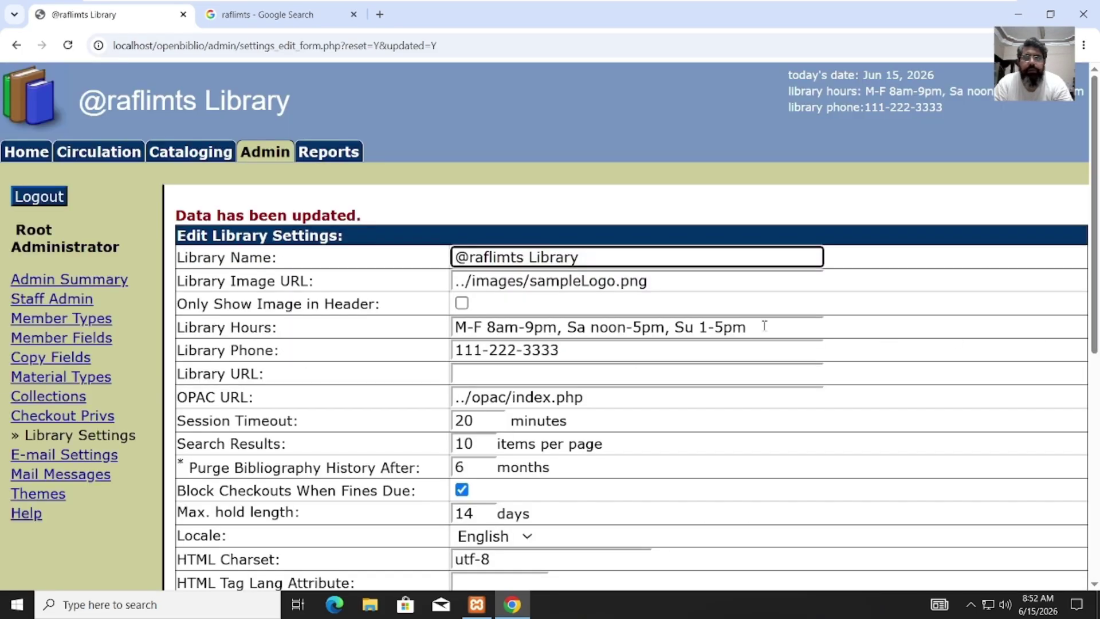
Step: Visit Member Types, Member Fields, Material Types, Collections and E-mail Settings, ending on Themes
click(73, 321)
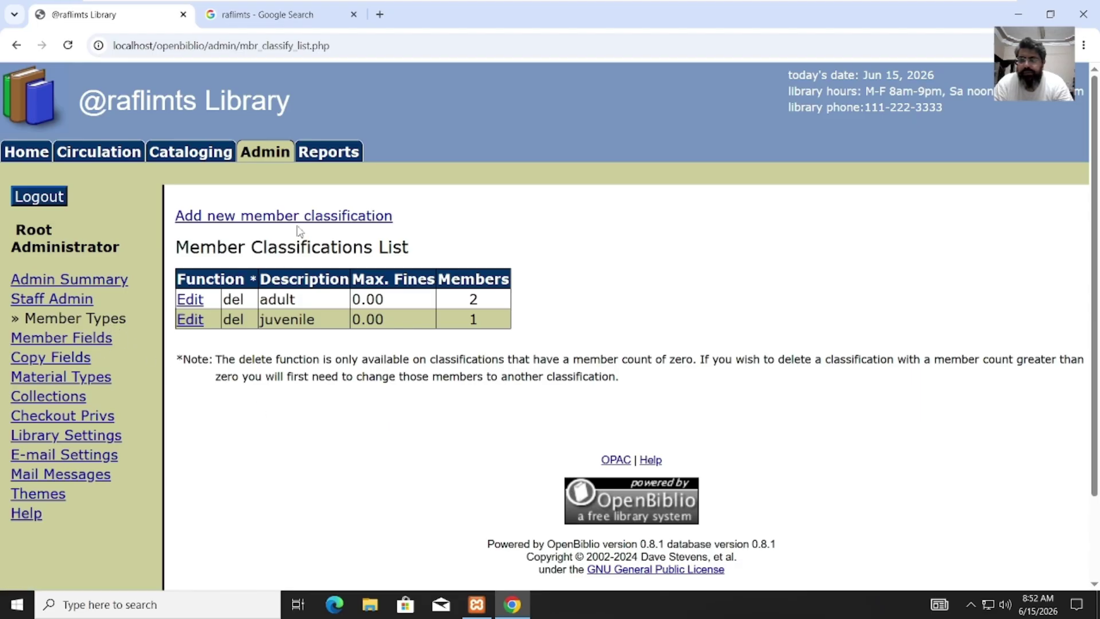
click(88, 343)
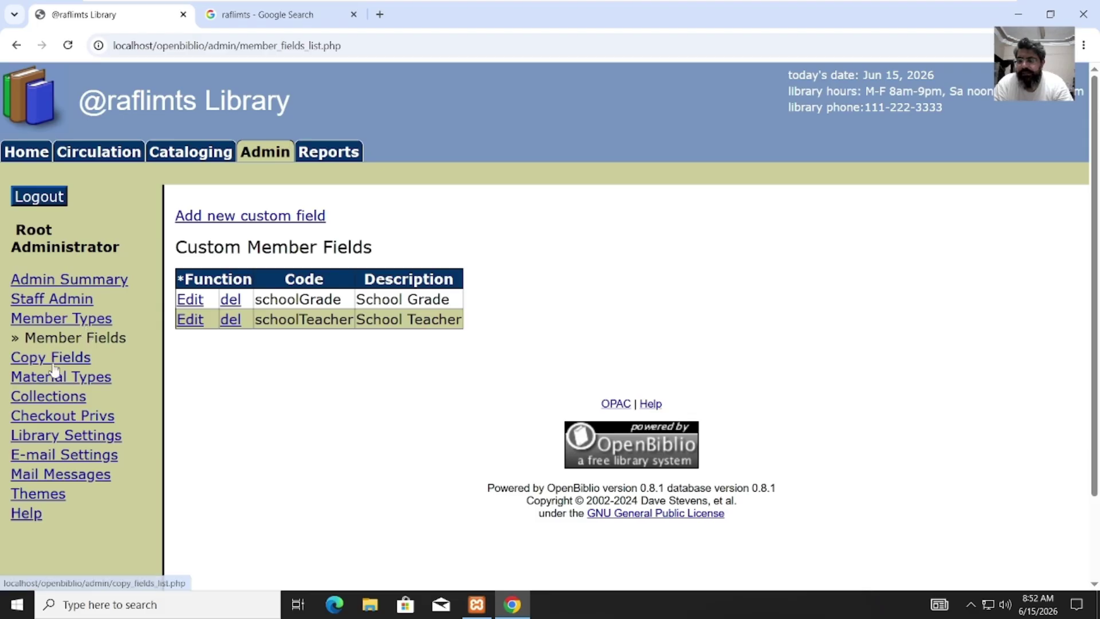
click(70, 383)
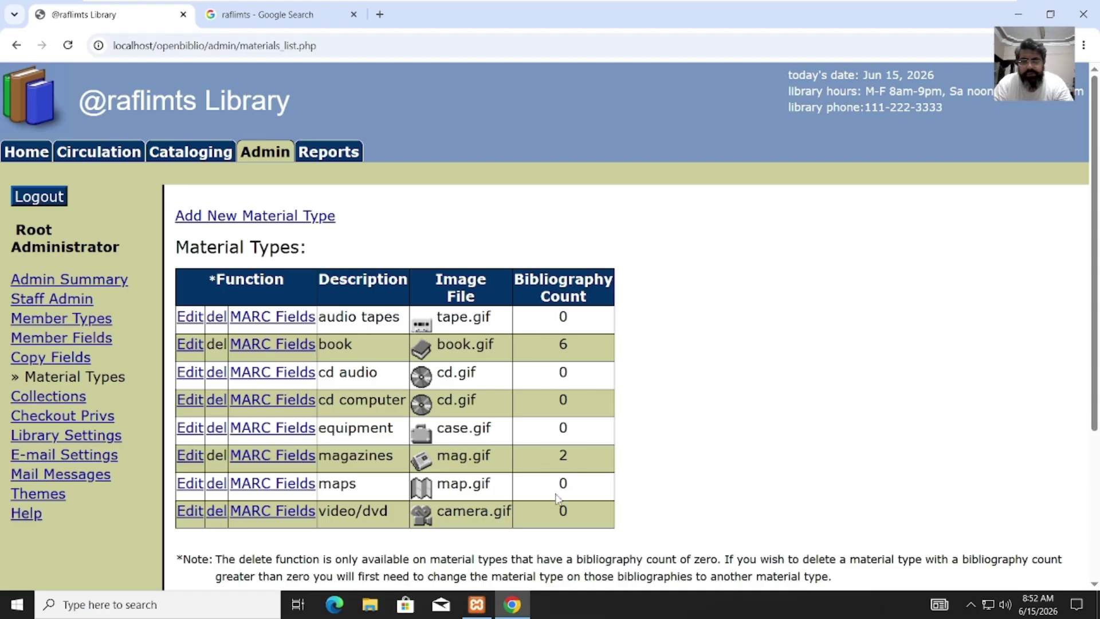
click(66, 403)
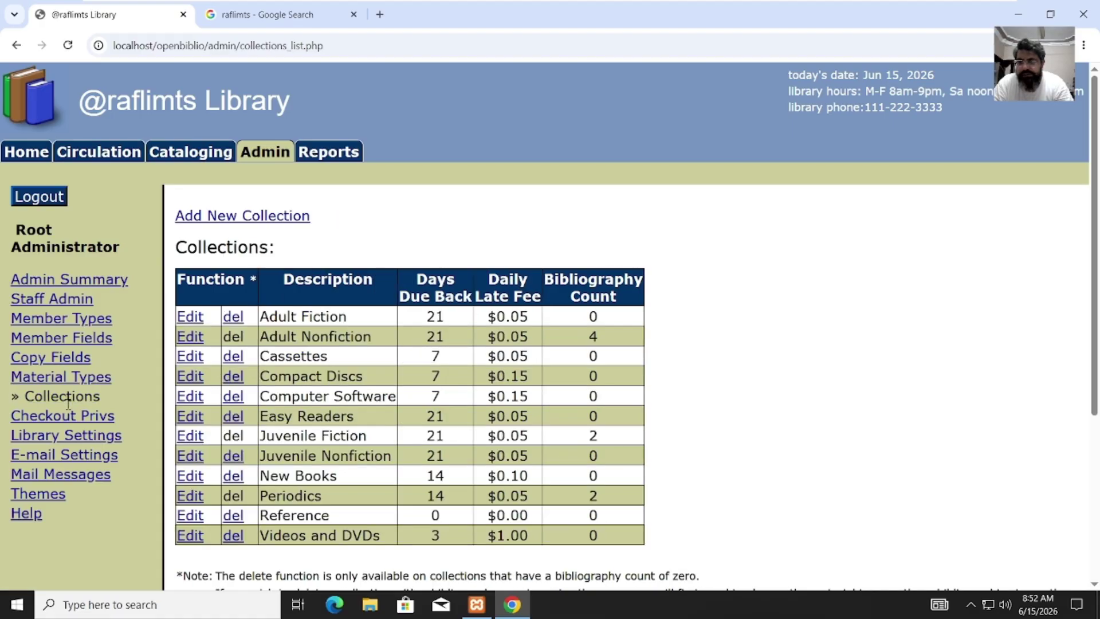
click(80, 462)
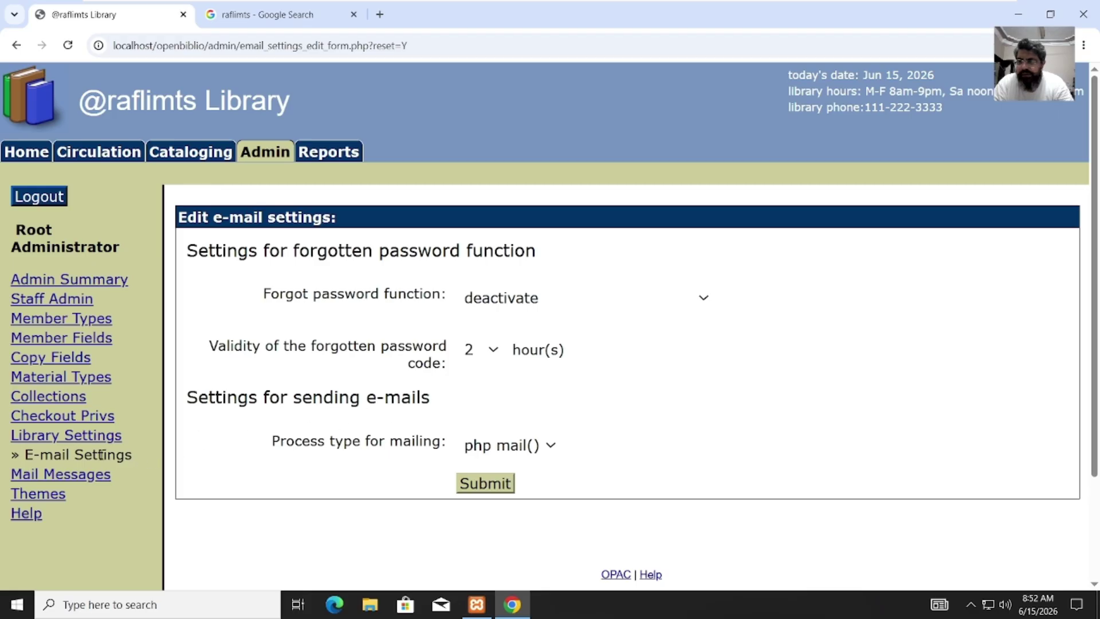
click(58, 501)
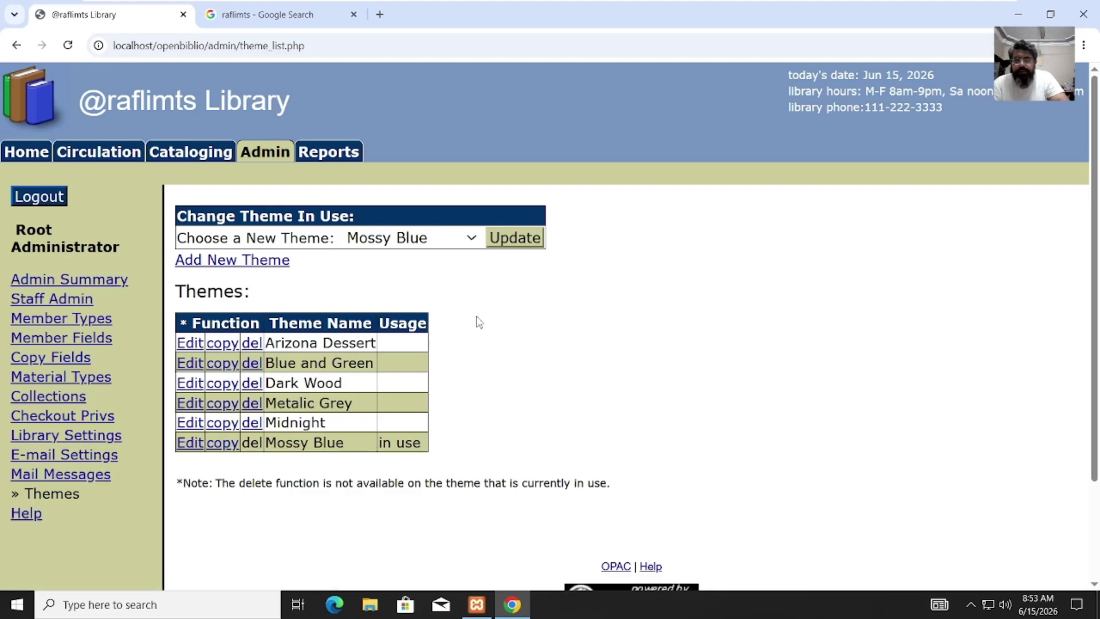
Step: Apply the Arizona Dessert theme, pick Blue and Green, then apply Dark Wood
click(471, 240)
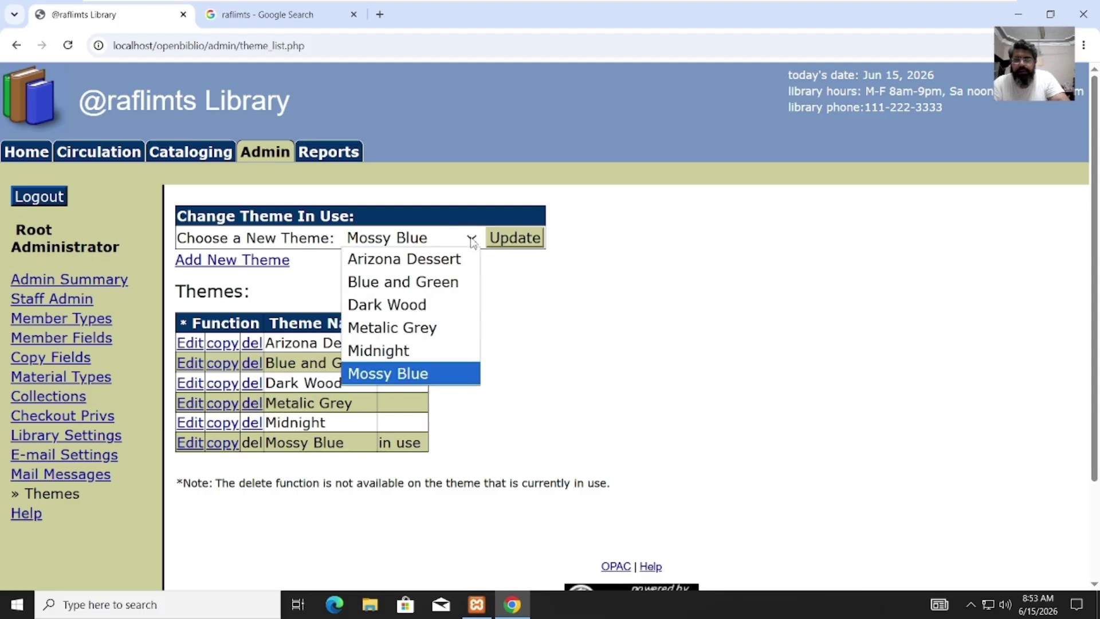
click(446, 264)
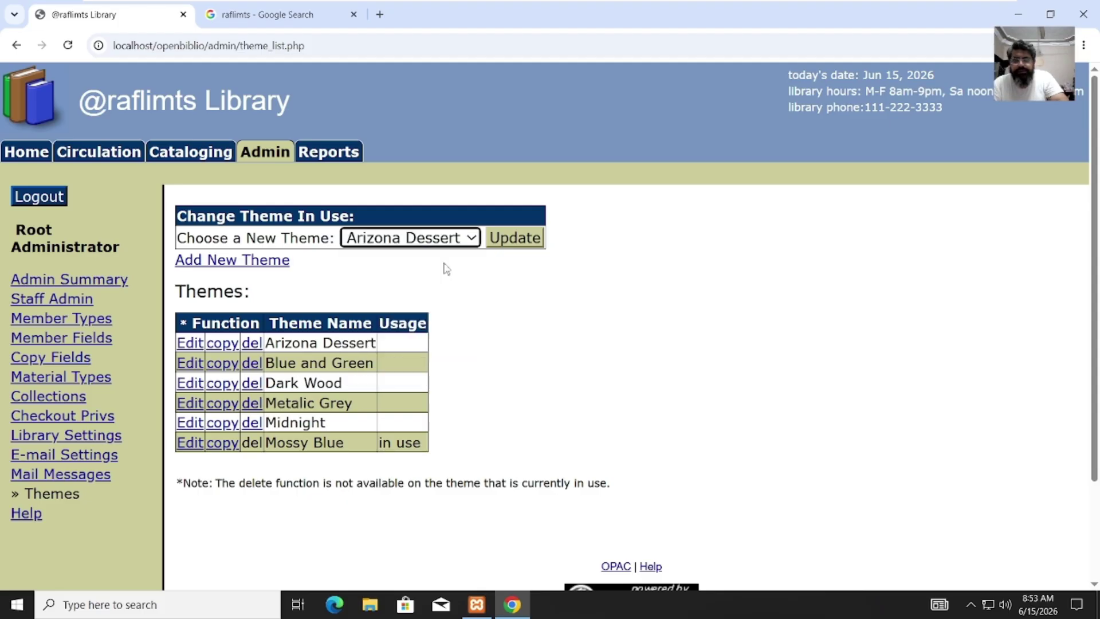
click(515, 239)
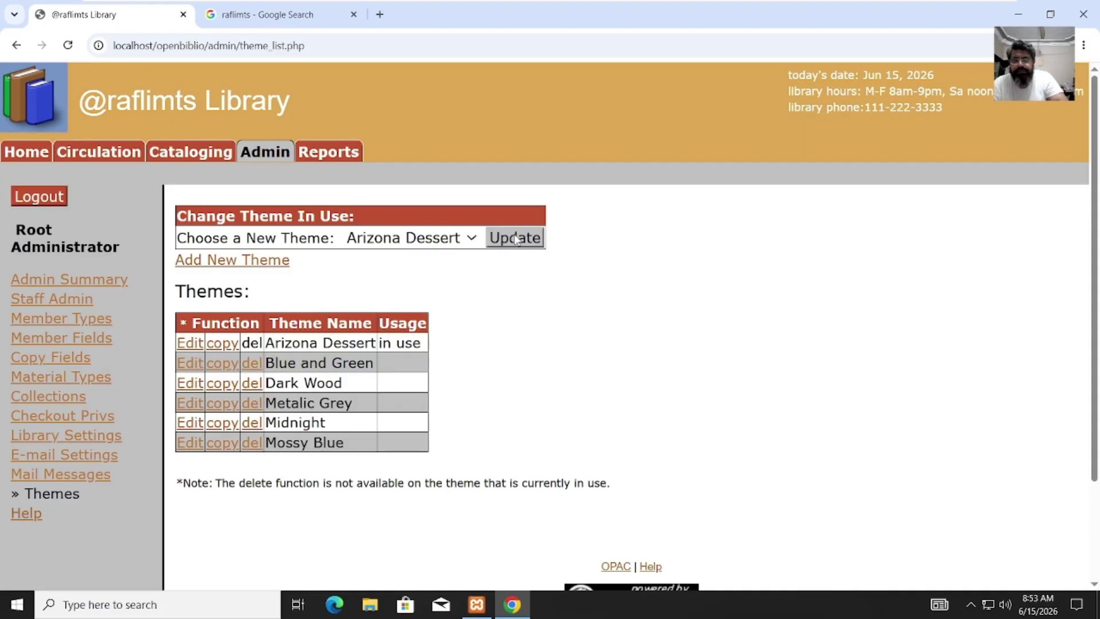
click(472, 240)
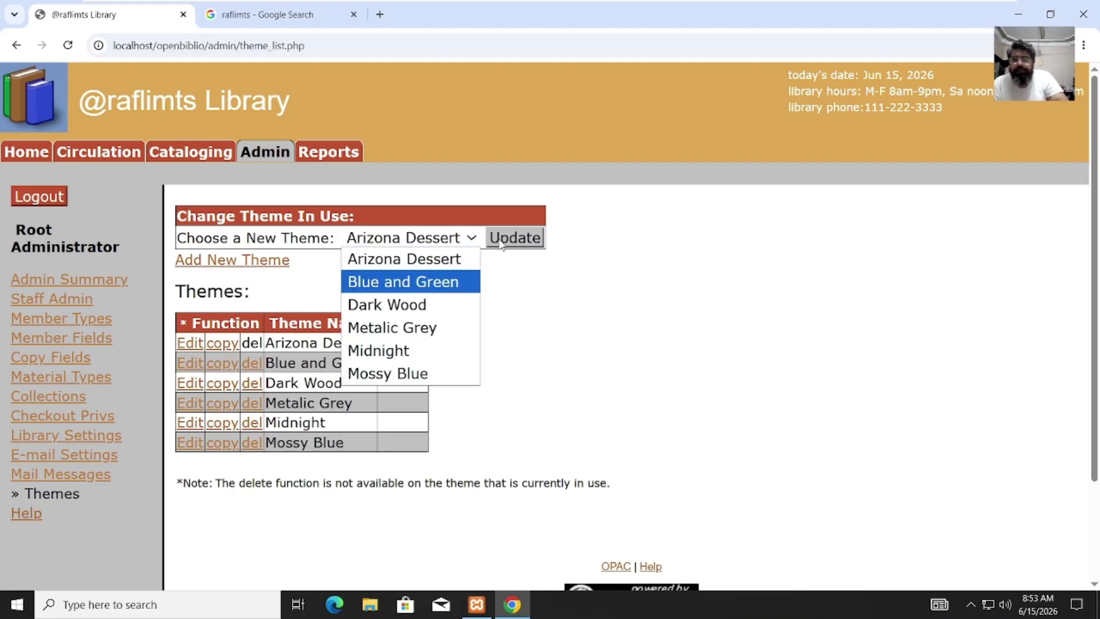
click(425, 286)
click(472, 238)
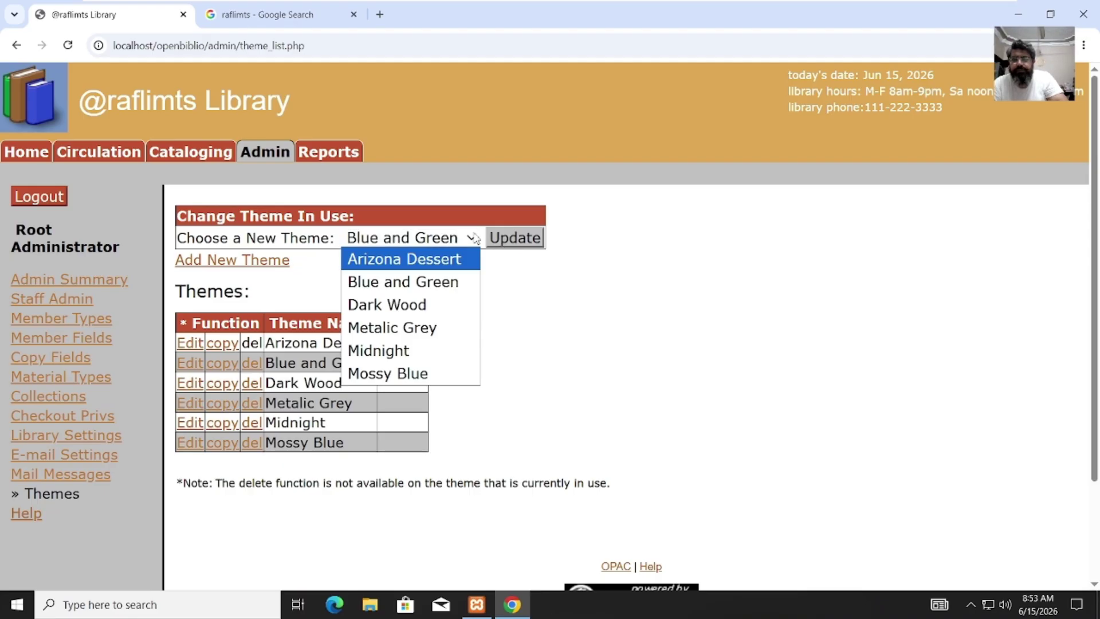
click(416, 305)
click(511, 244)
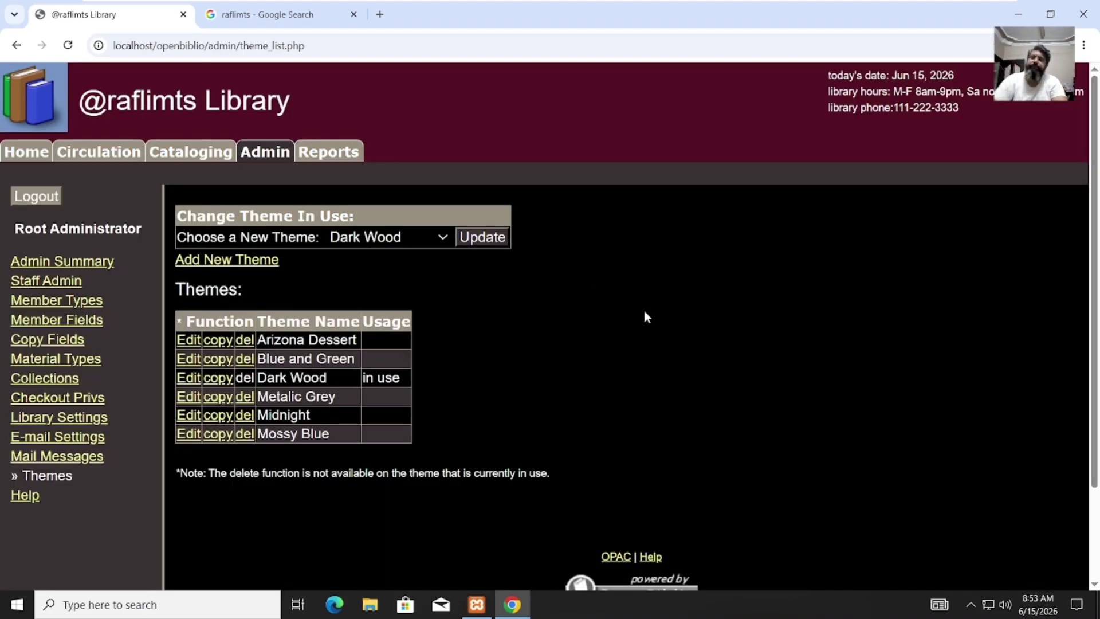
Step: Apply Midnight, then Mossy Blue, settle back on Dark Wood, and open Cataloging
click(444, 238)
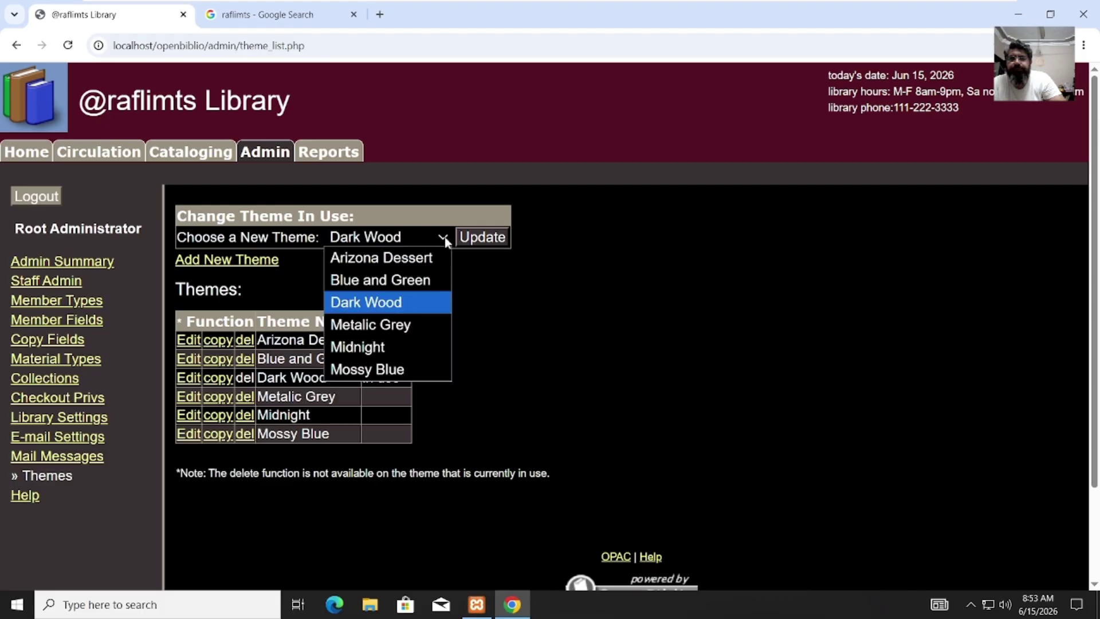
click(408, 343)
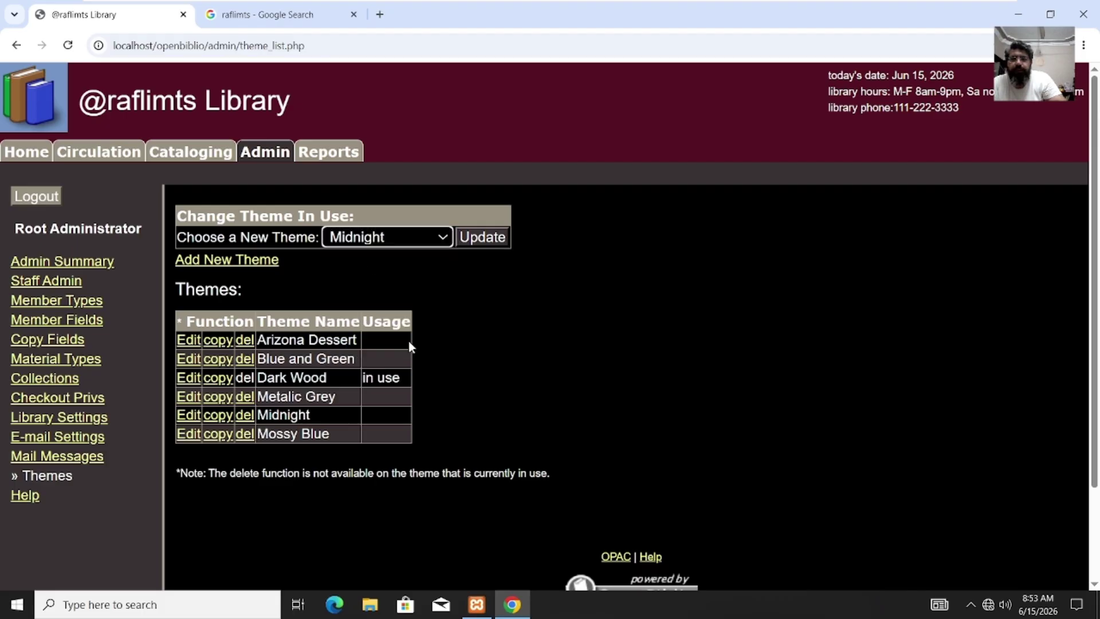
click(483, 243)
click(410, 241)
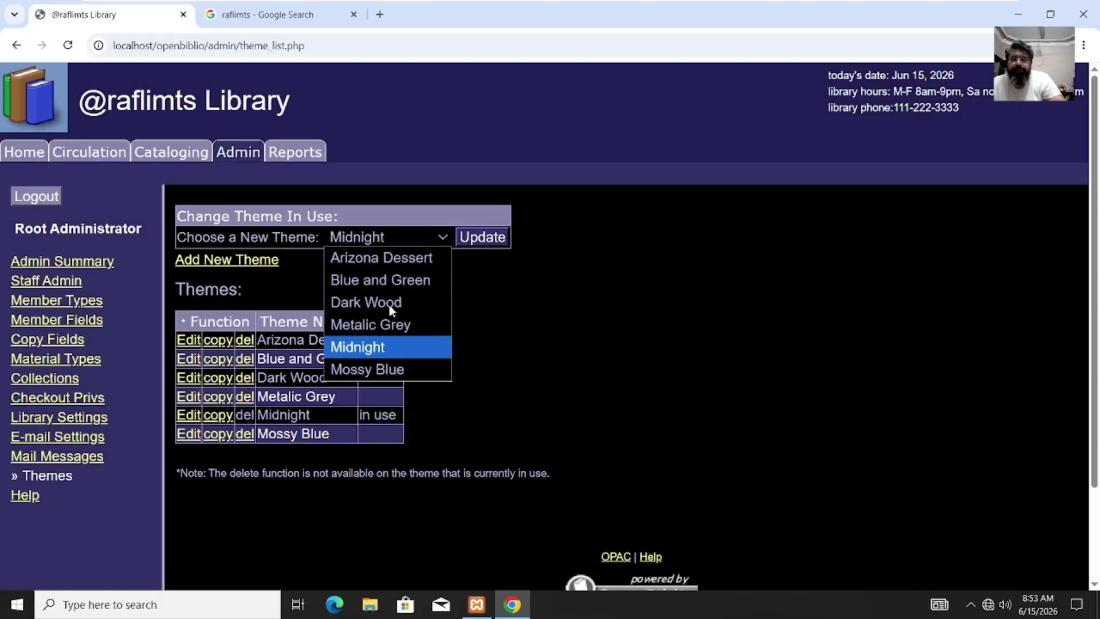
click(400, 369)
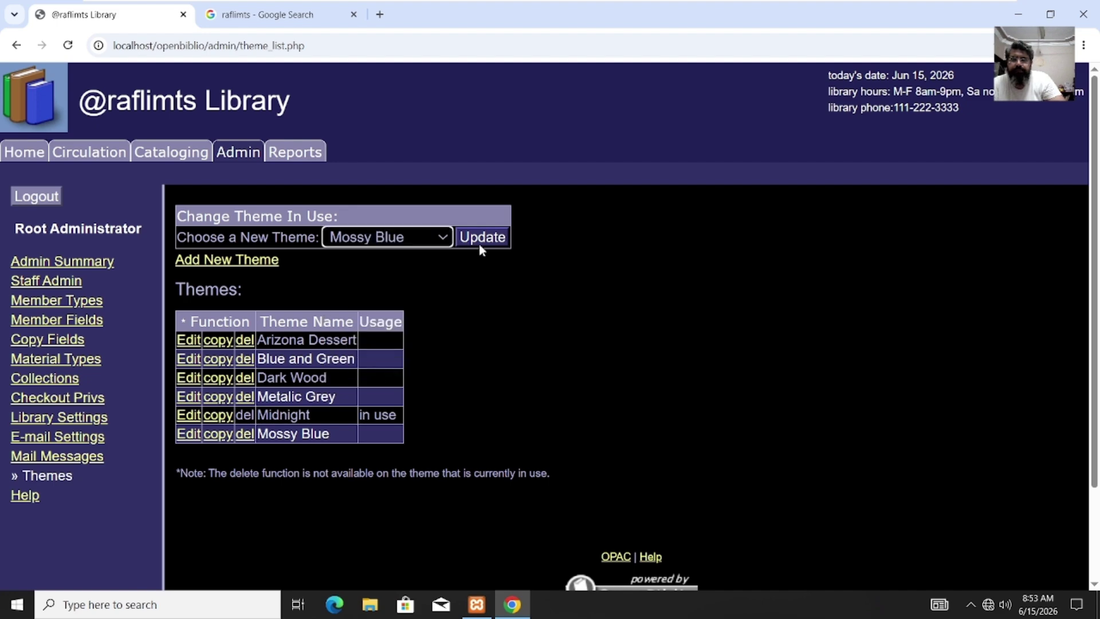
click(480, 243)
click(437, 239)
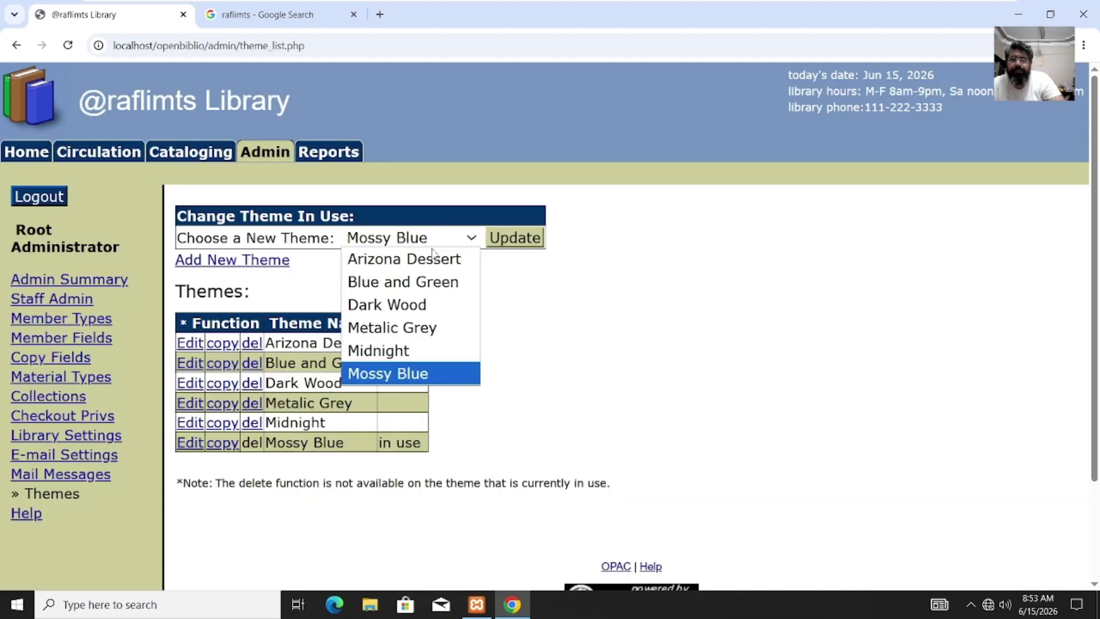
click(414, 307)
click(518, 240)
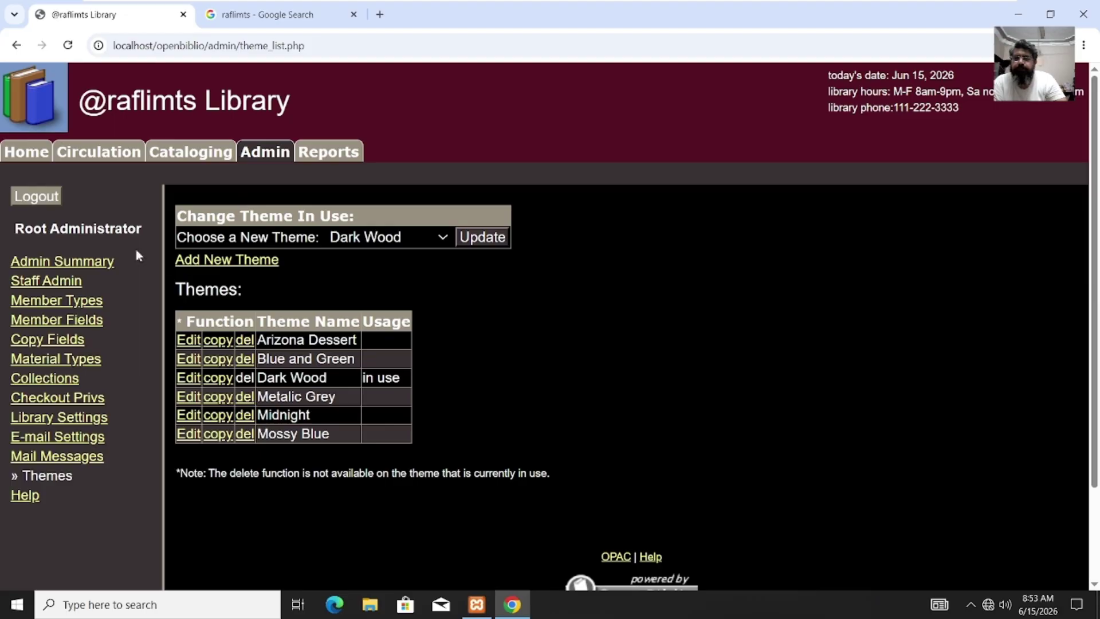
click(179, 162)
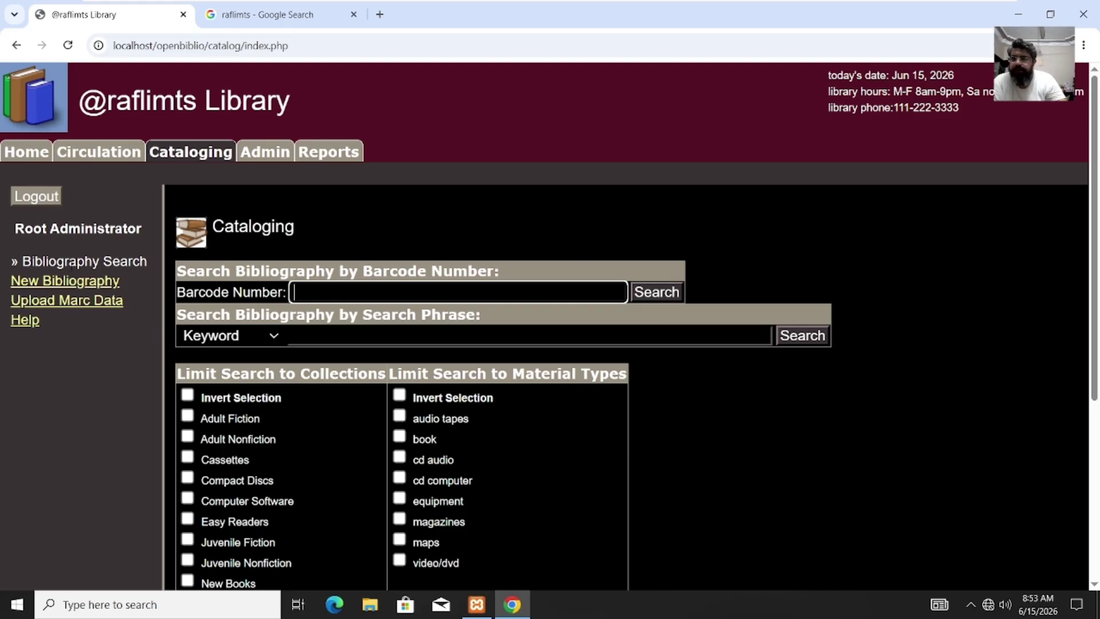
Step: Visit the Circulation and Home pages, then open the Cataloging section
click(89, 154)
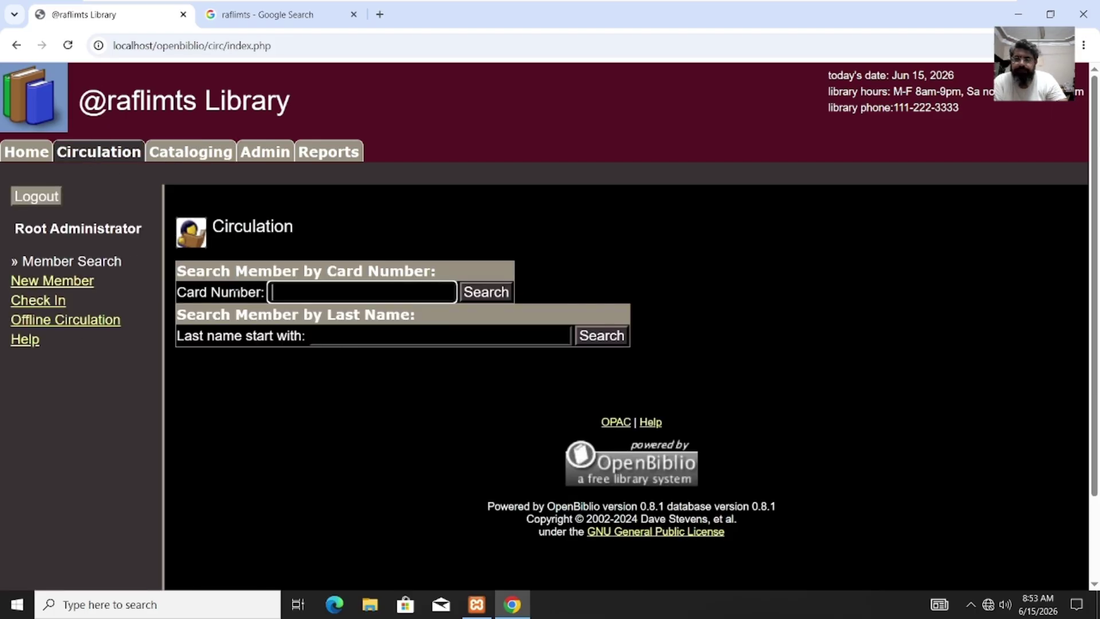
click(41, 154)
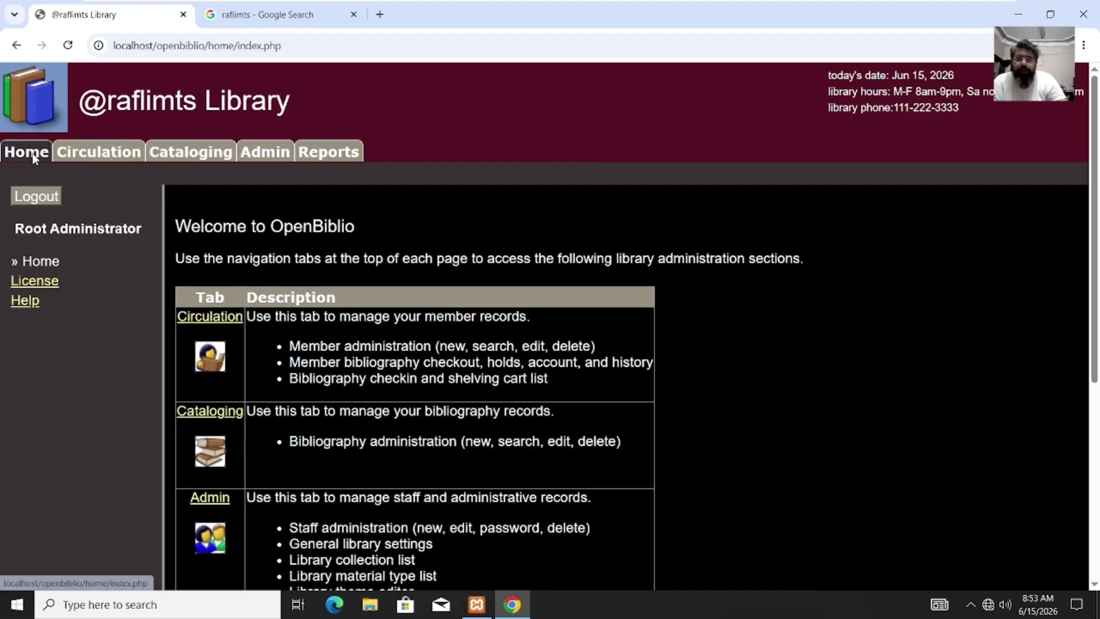
click(209, 366)
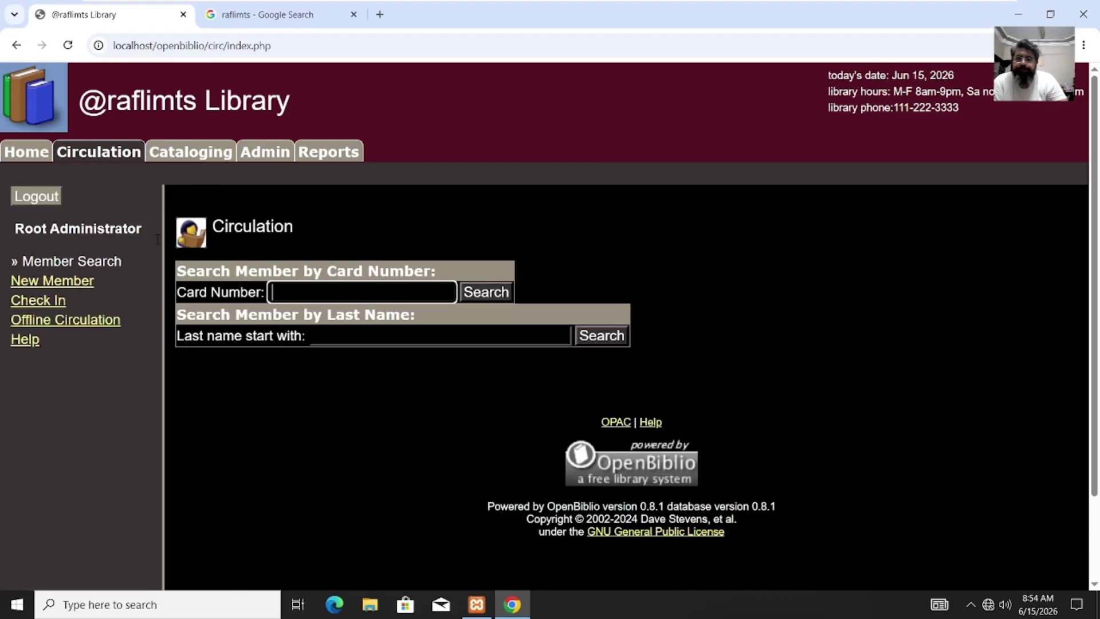
click(210, 157)
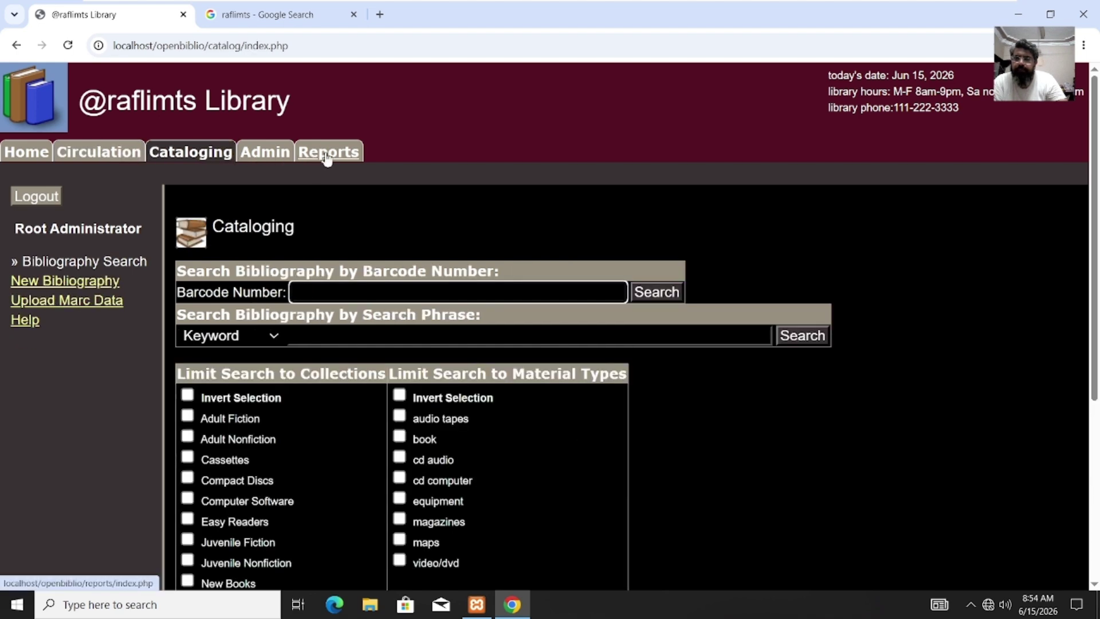
Step: Look through Reports and Admin, then scroll Cataloging's search page down to its footer
click(329, 153)
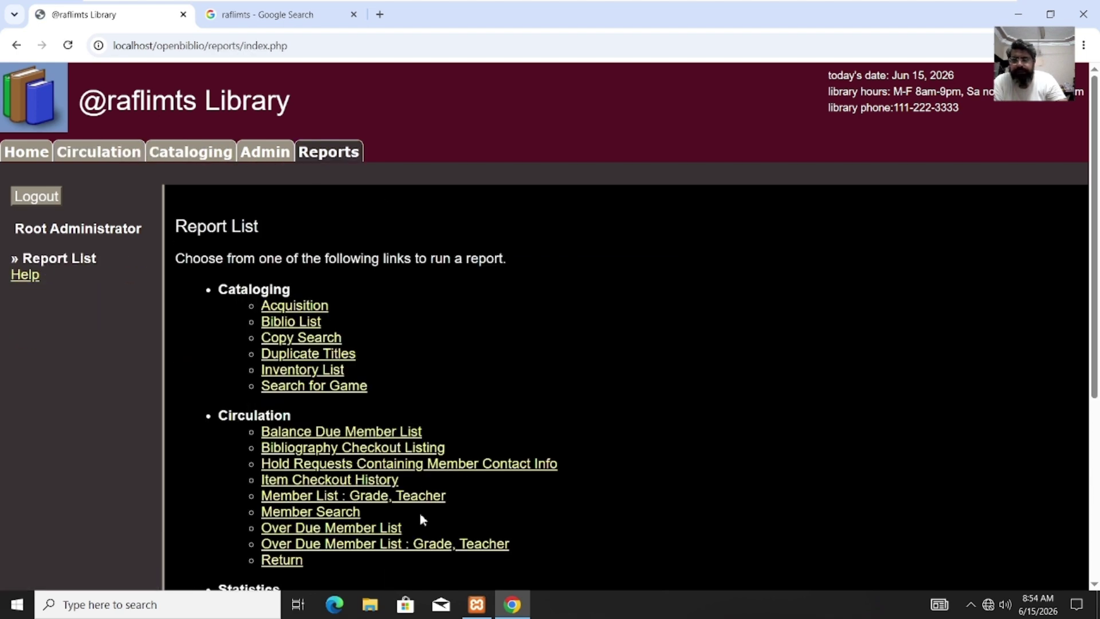
mouse_move(1095, 197)
mouse_down()
mouse_move(1084, 337)
mouse_move(1078, 203)
mouse_up()
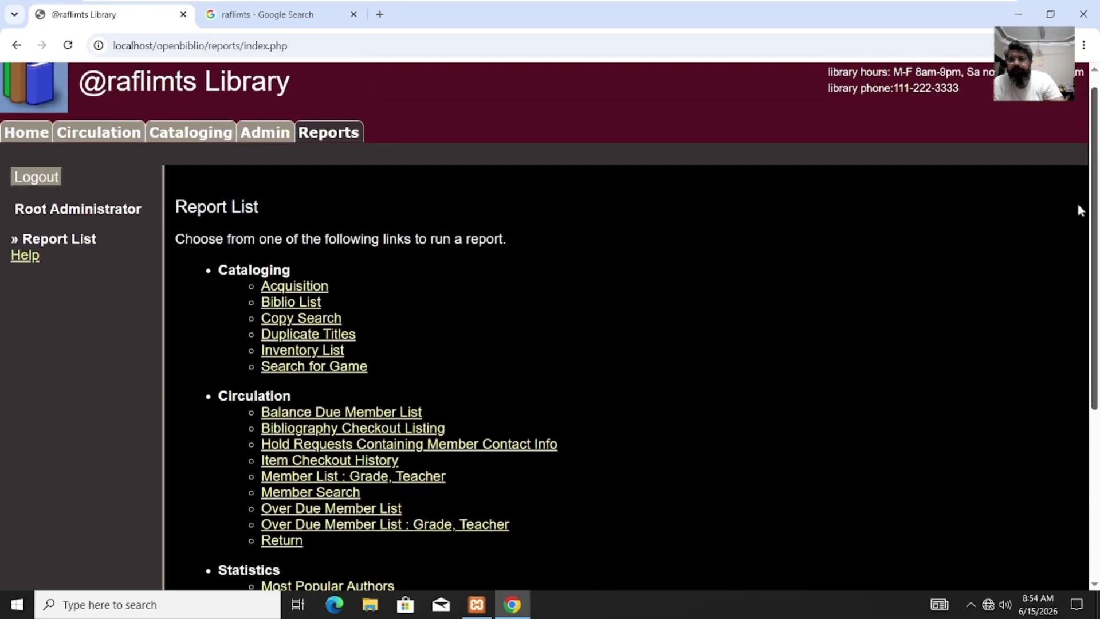
click(271, 139)
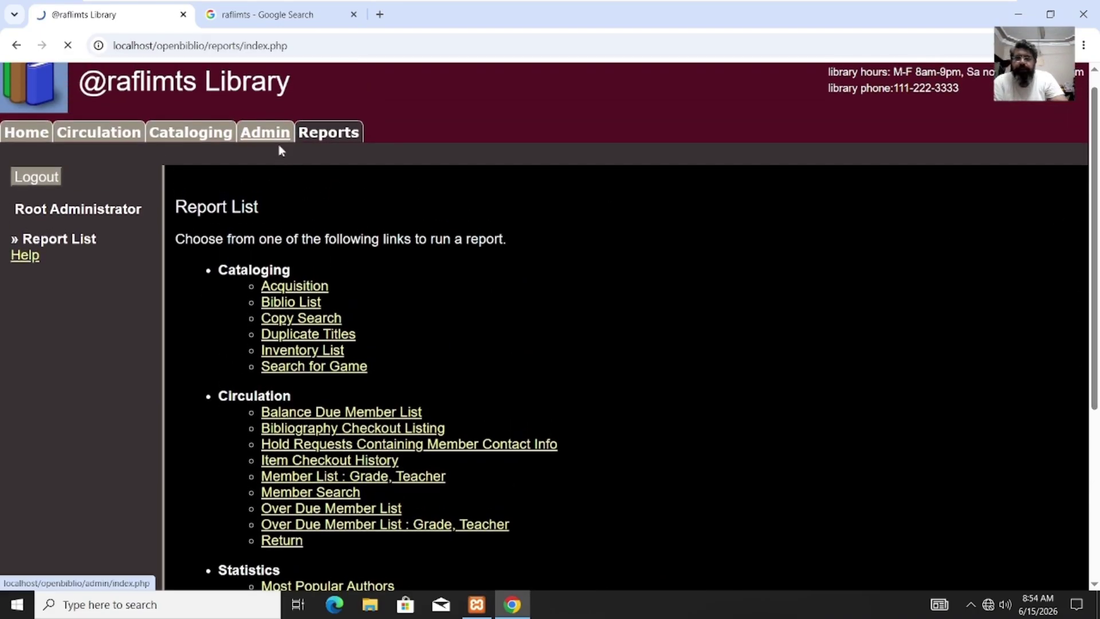
click(210, 159)
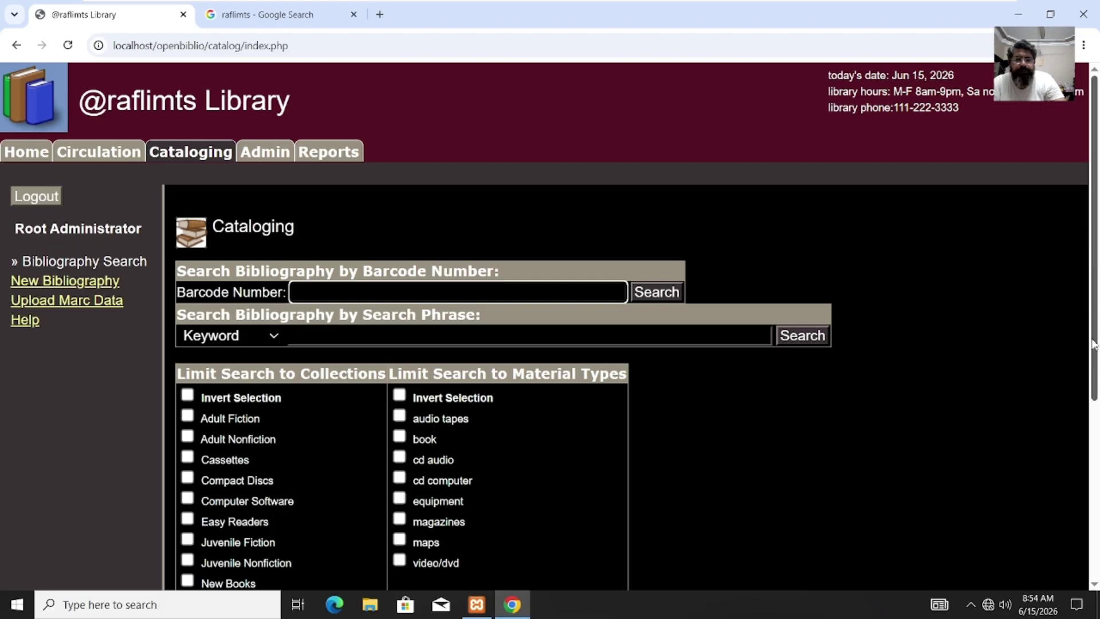
scroll(1093, 343, down, 4)
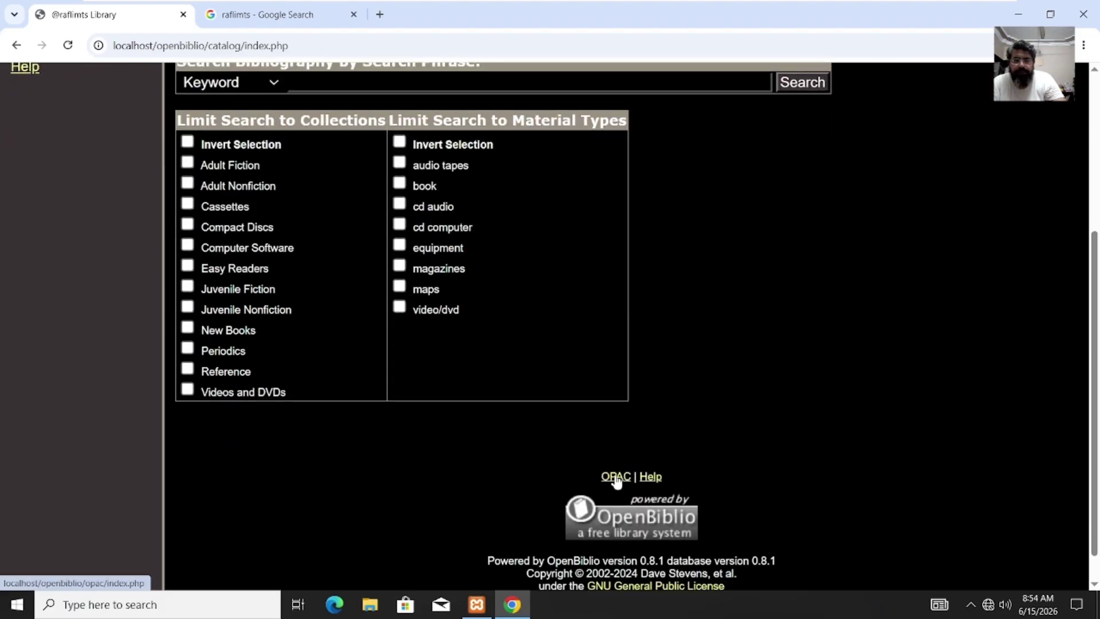
Step: In the OPAC, search for 'book', then search with an empty keyword to list all titles
click(616, 478)
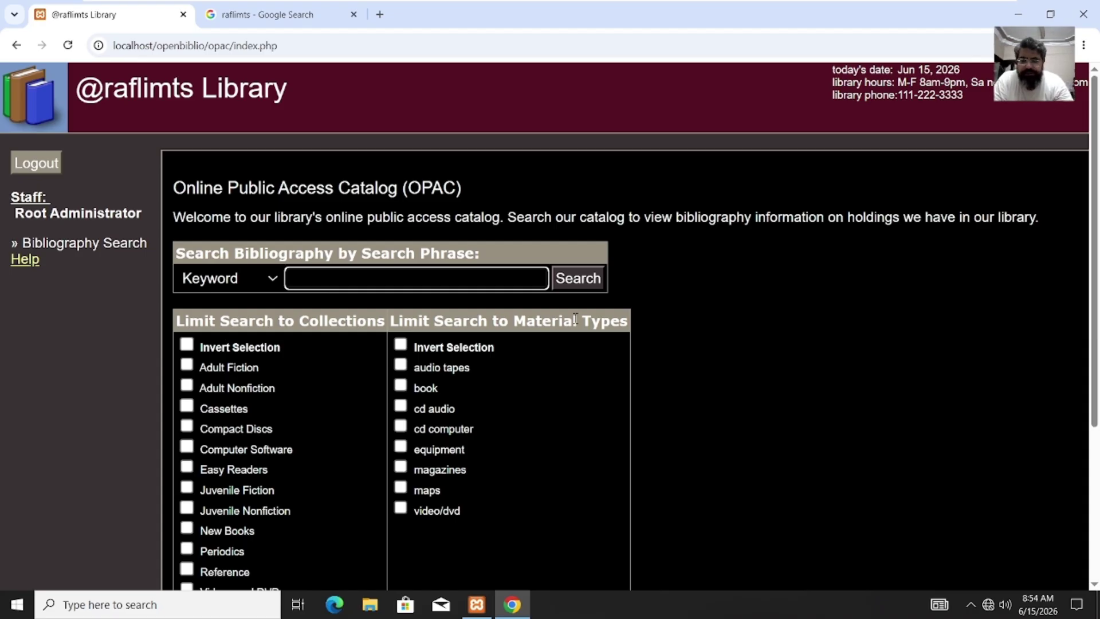
text(book)
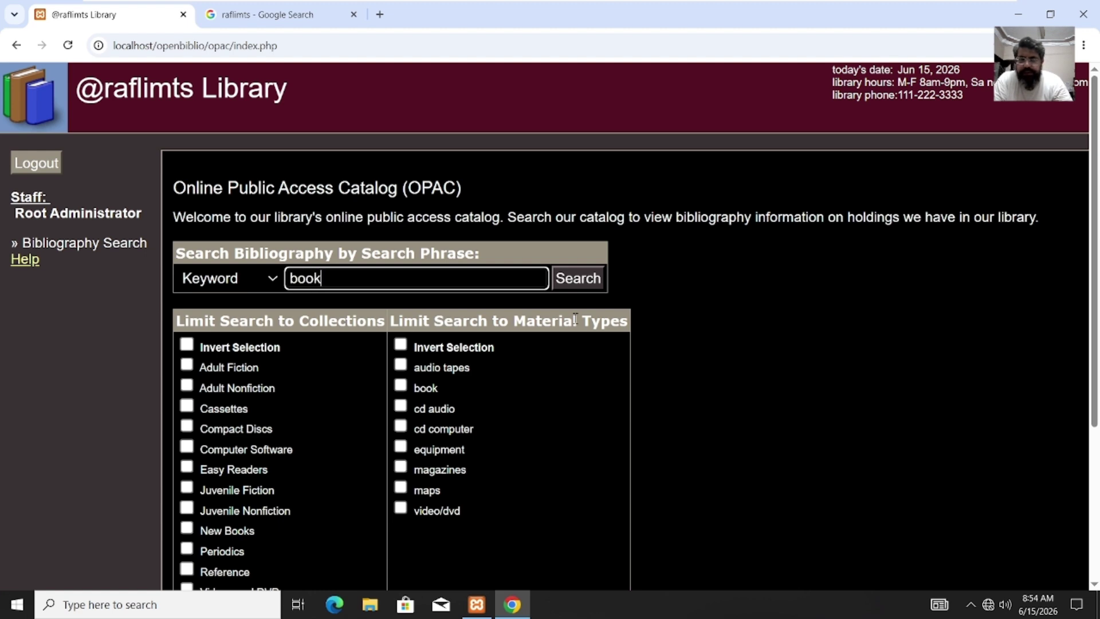
key(Return)
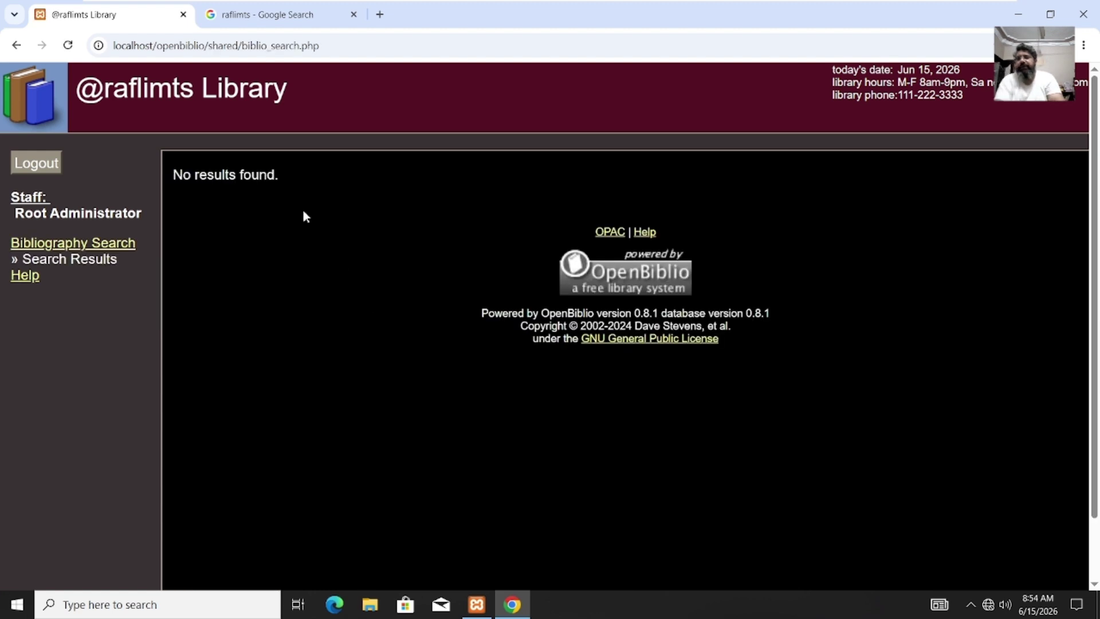
click(16, 45)
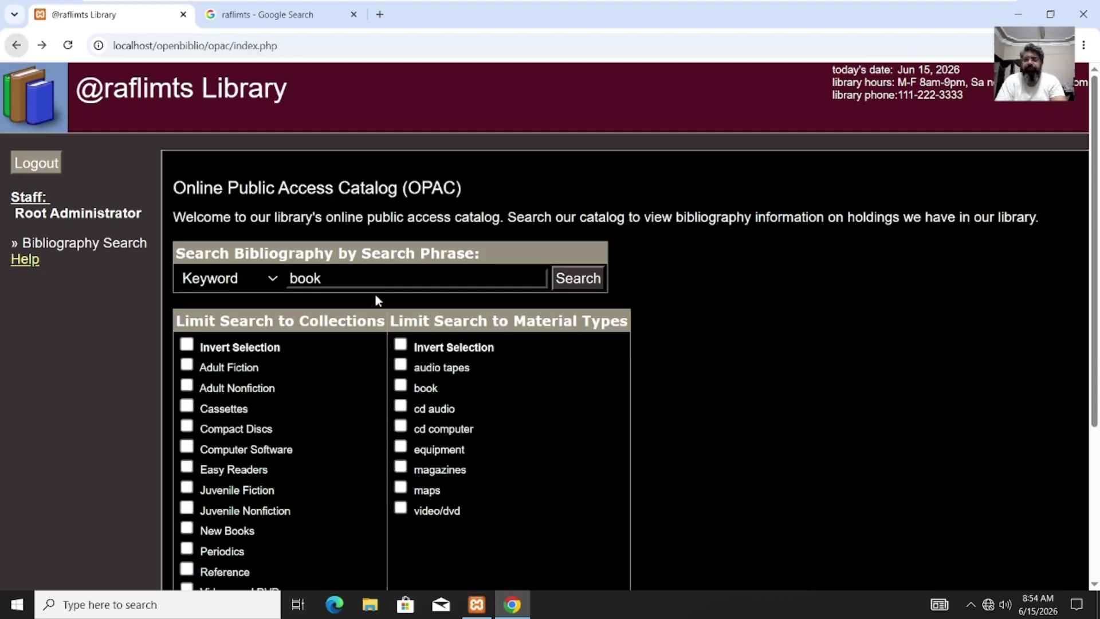
click(341, 278)
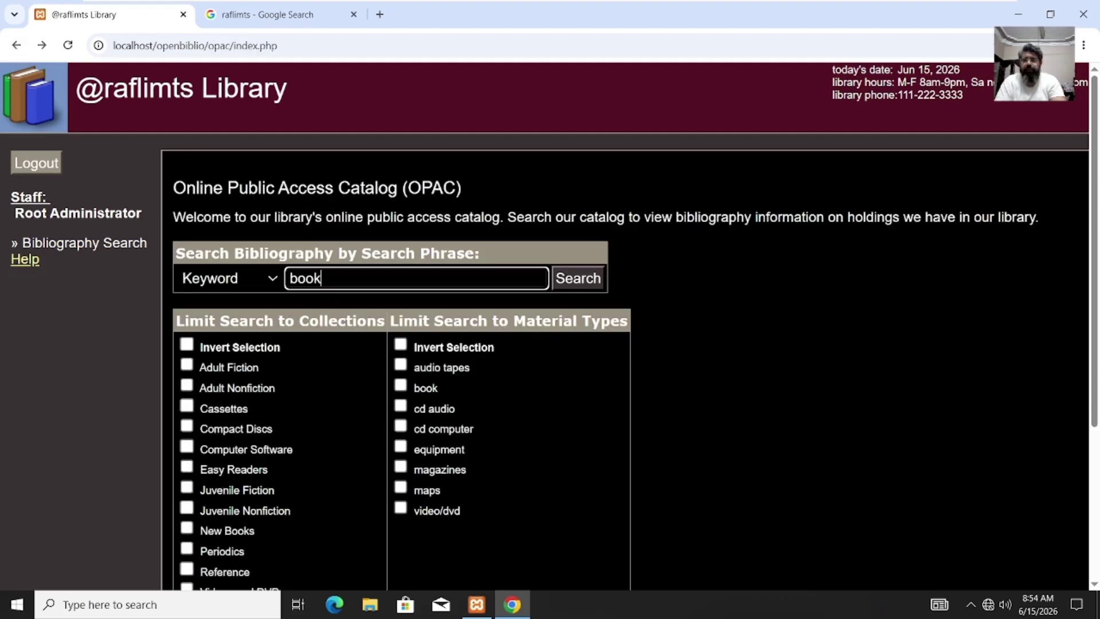
key(ctrl+a)
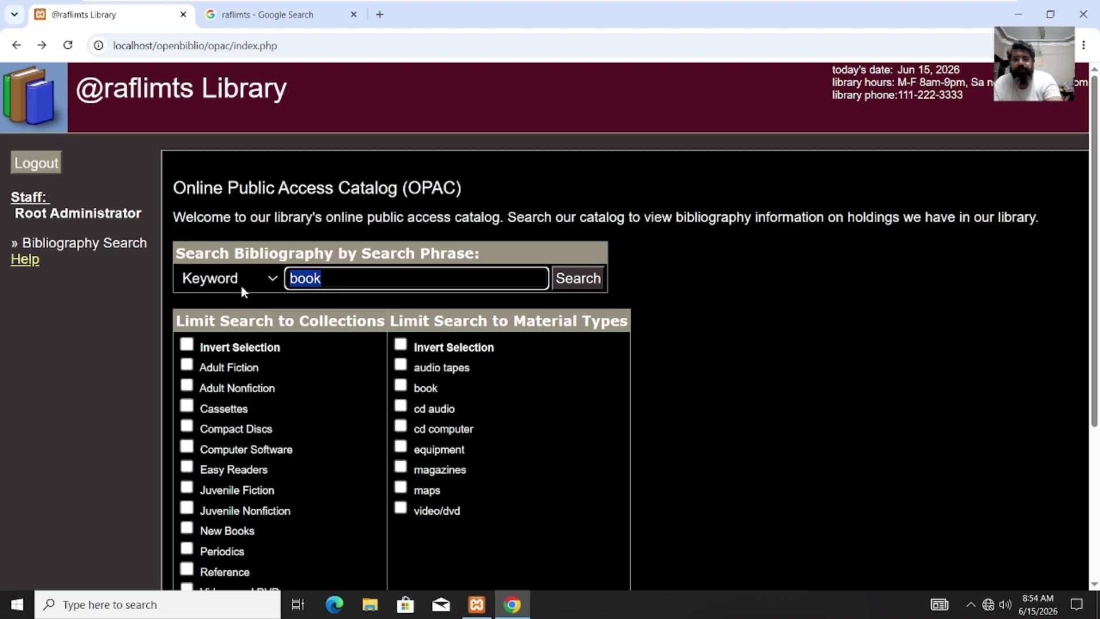
key(BackSpace)
click(600, 278)
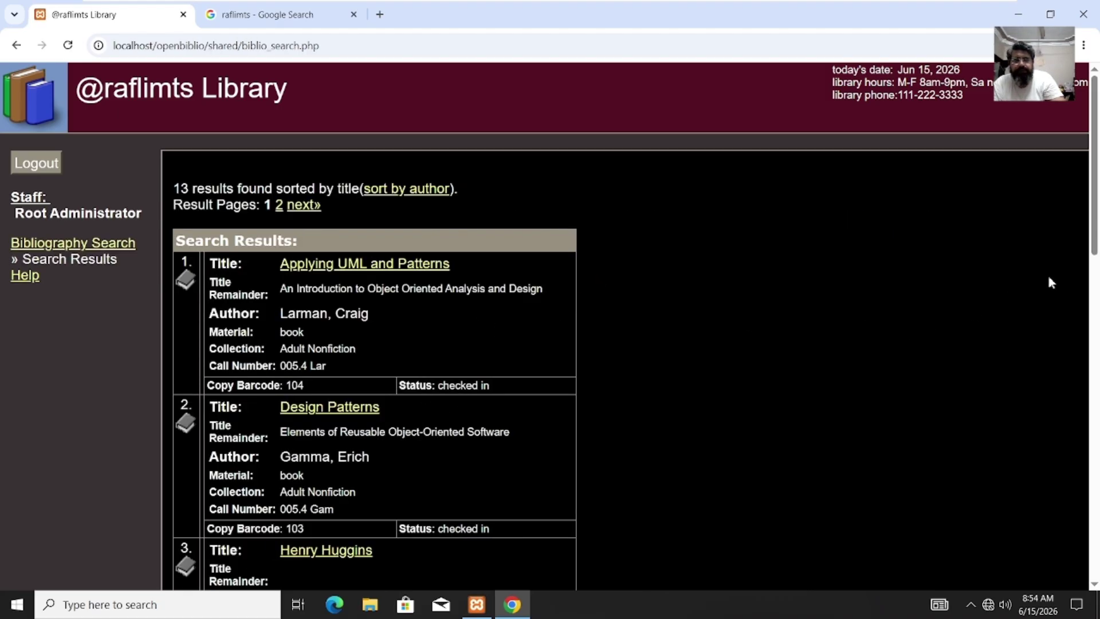
Step: Open and scroll through the Applying UML and Patterns bibliography record
drag(1095, 224, 1096, 226)
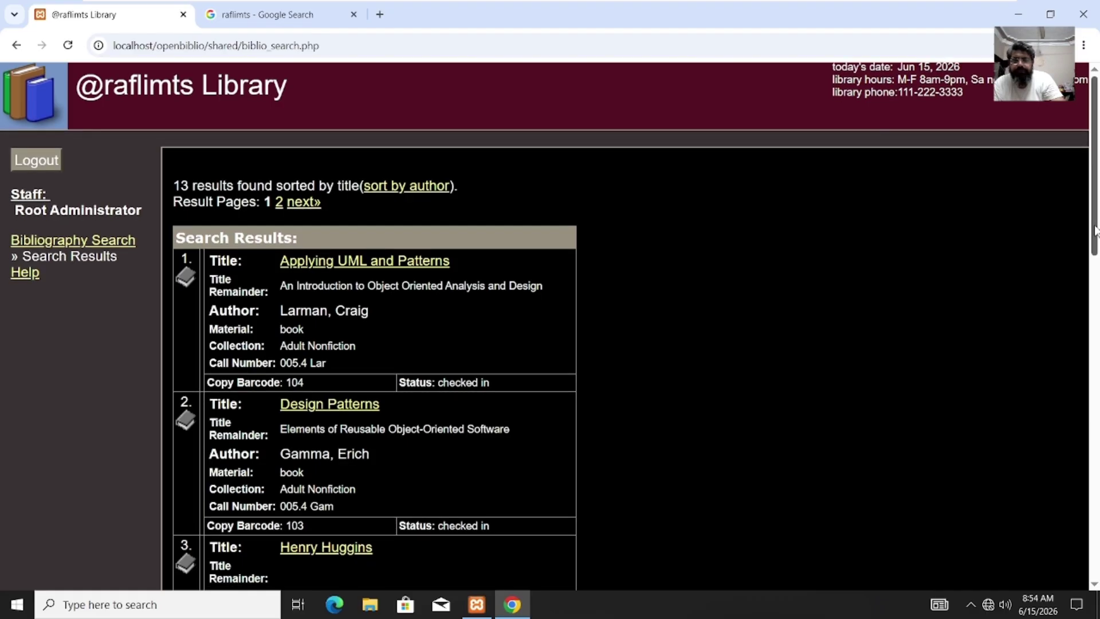
click(420, 263)
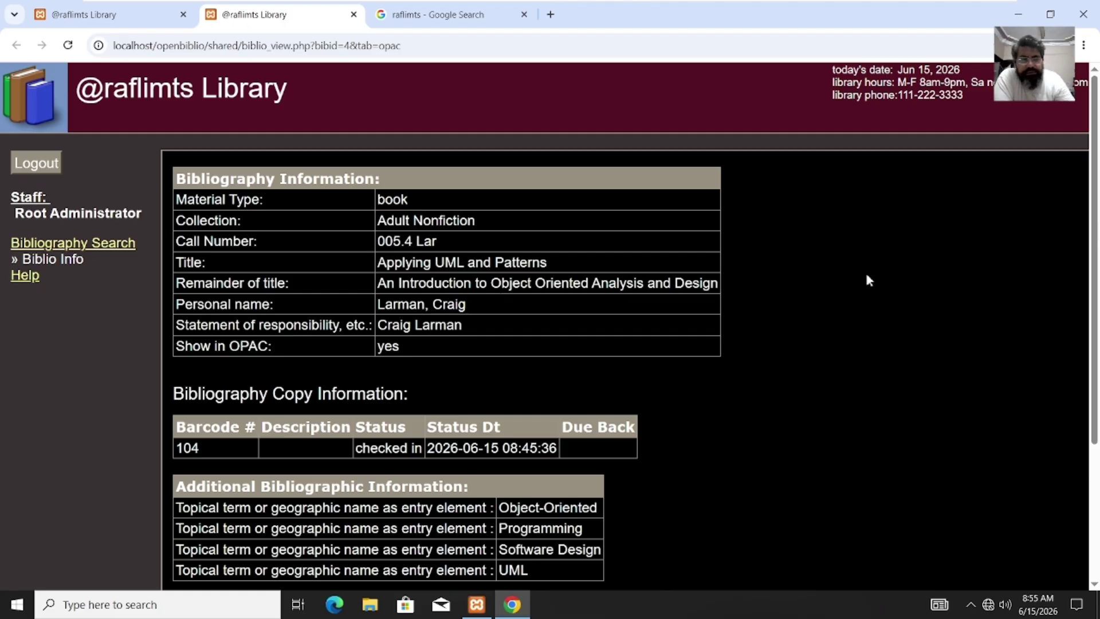
scroll(1096, 411, down, 2)
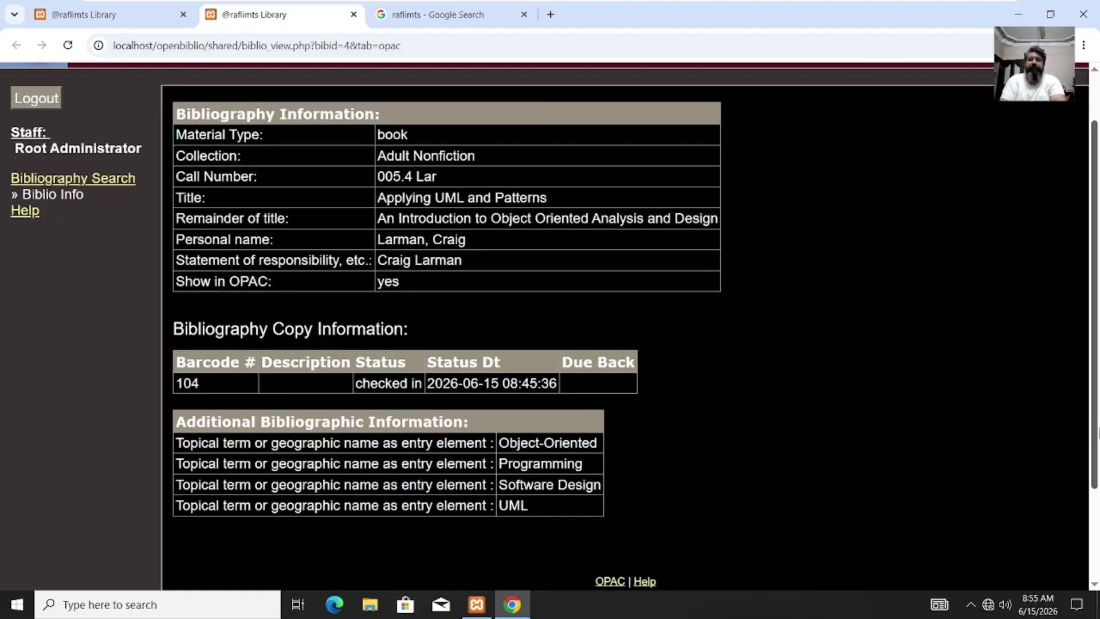
scroll(417, 344, down, 3)
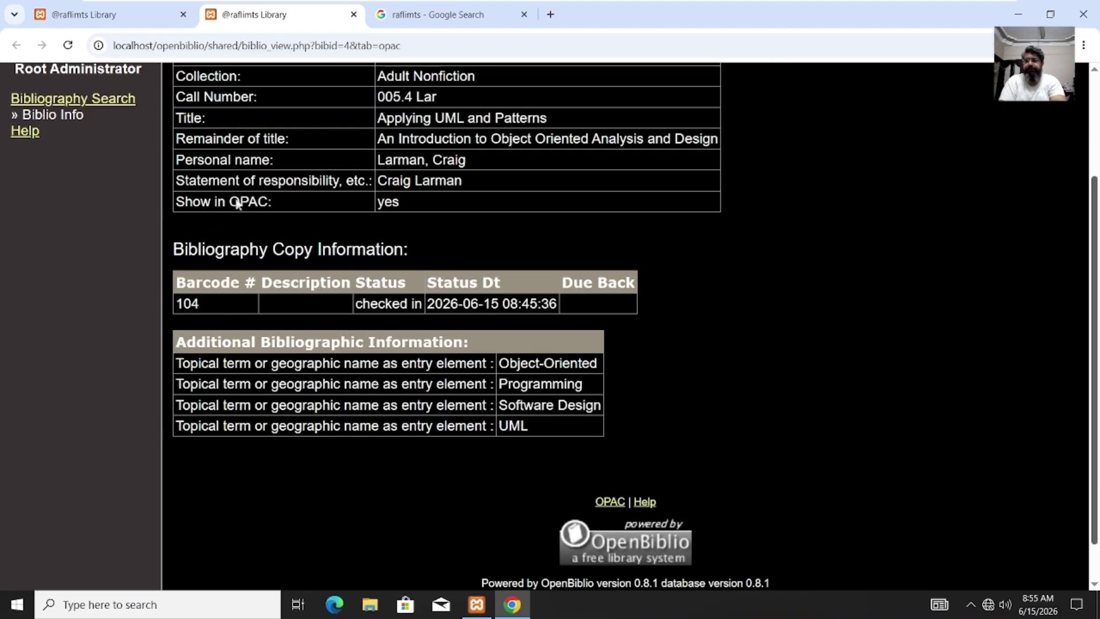
scroll(1097, 154, up, 3)
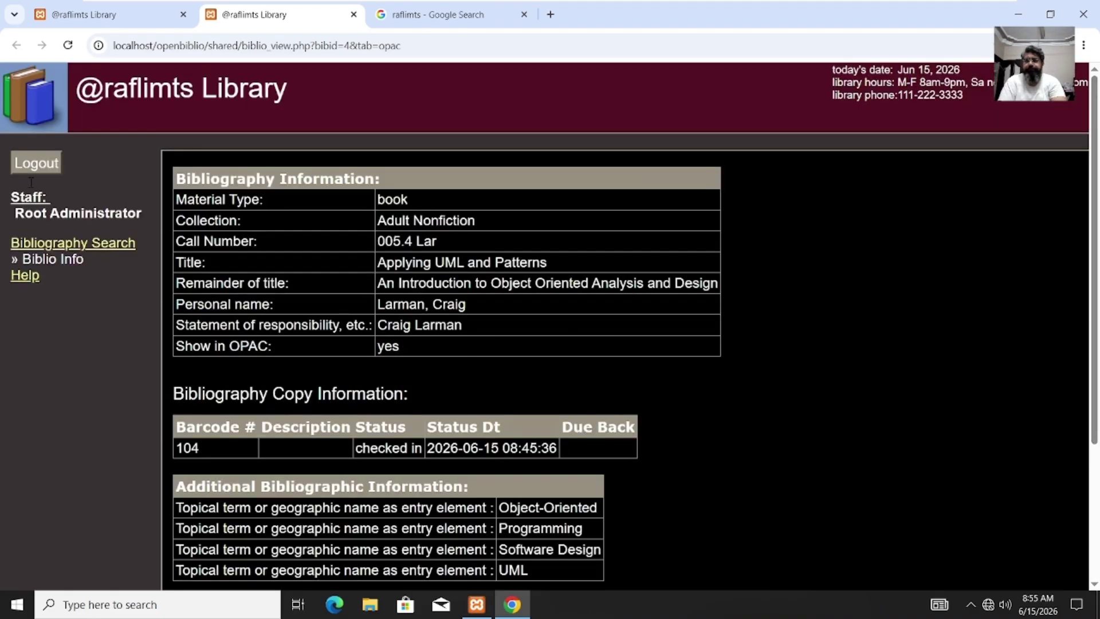
click(43, 246)
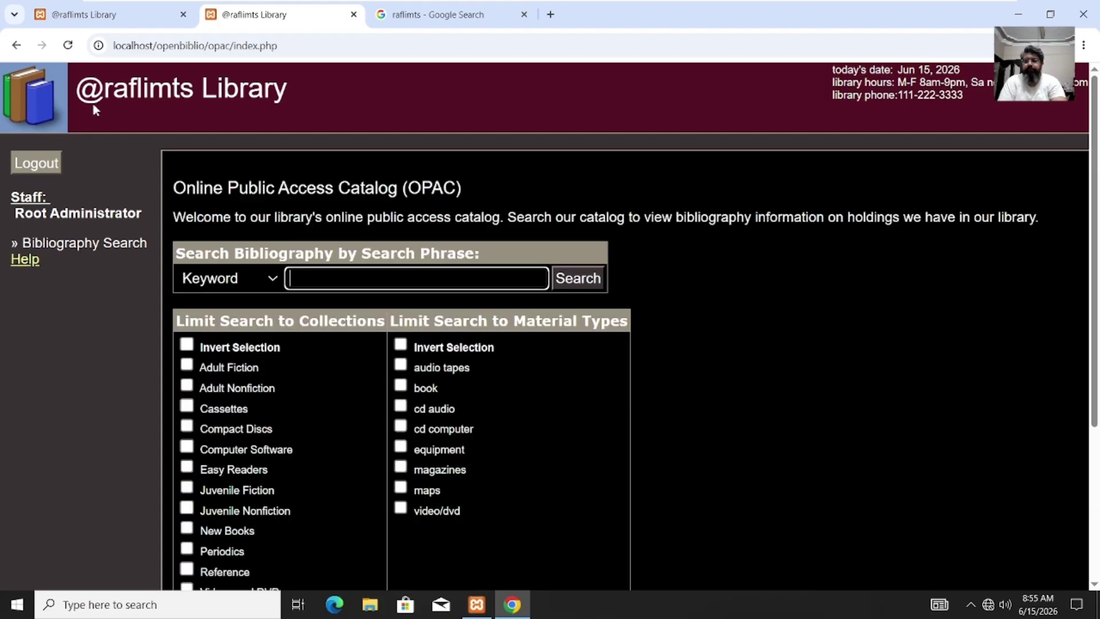
click(17, 45)
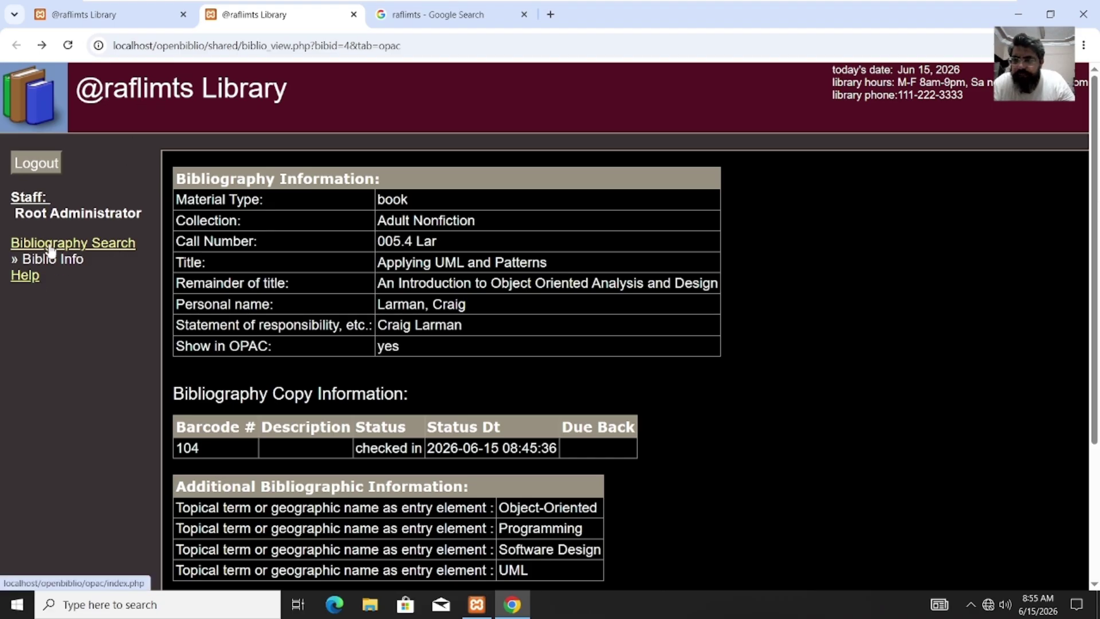
Step: Log out, log back in as the staff administrator, and go to the Admin section
click(27, 166)
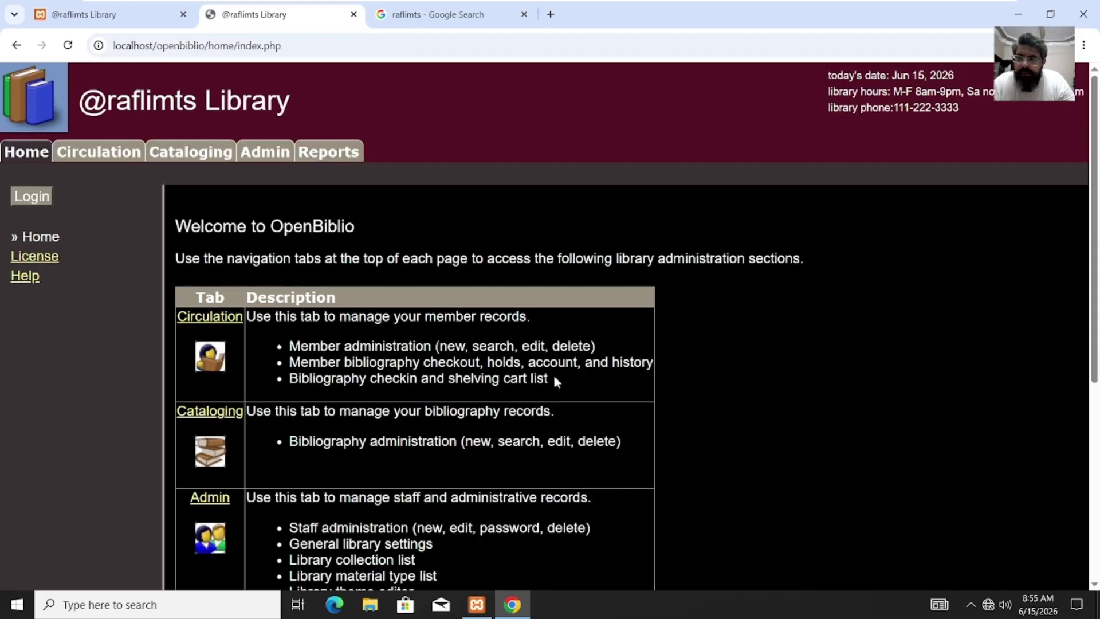
click(96, 162)
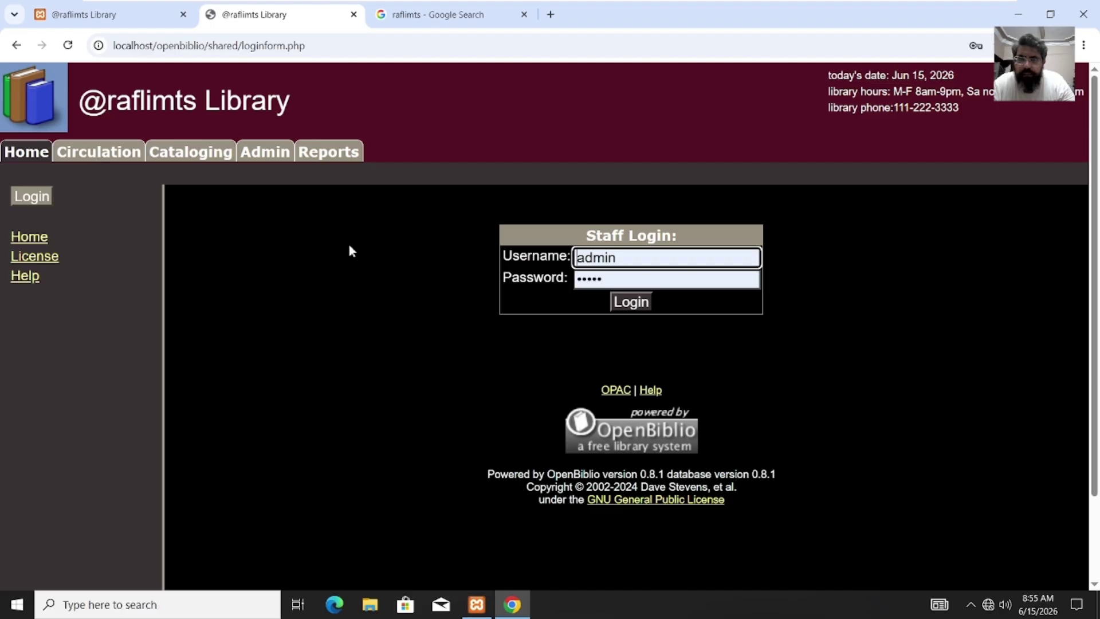
click(636, 303)
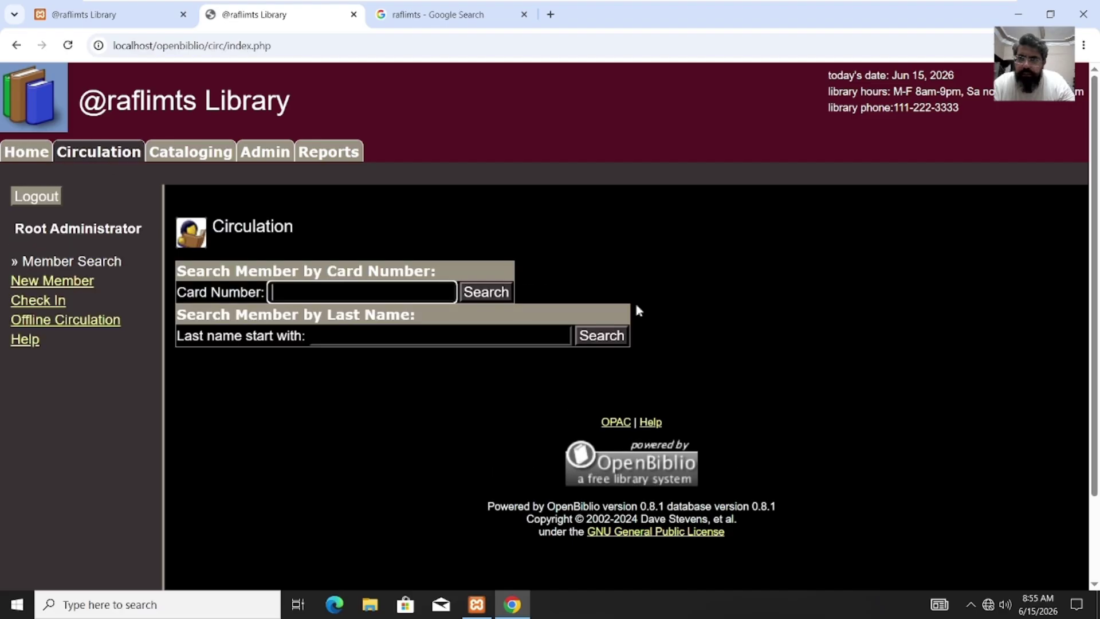
click(269, 153)
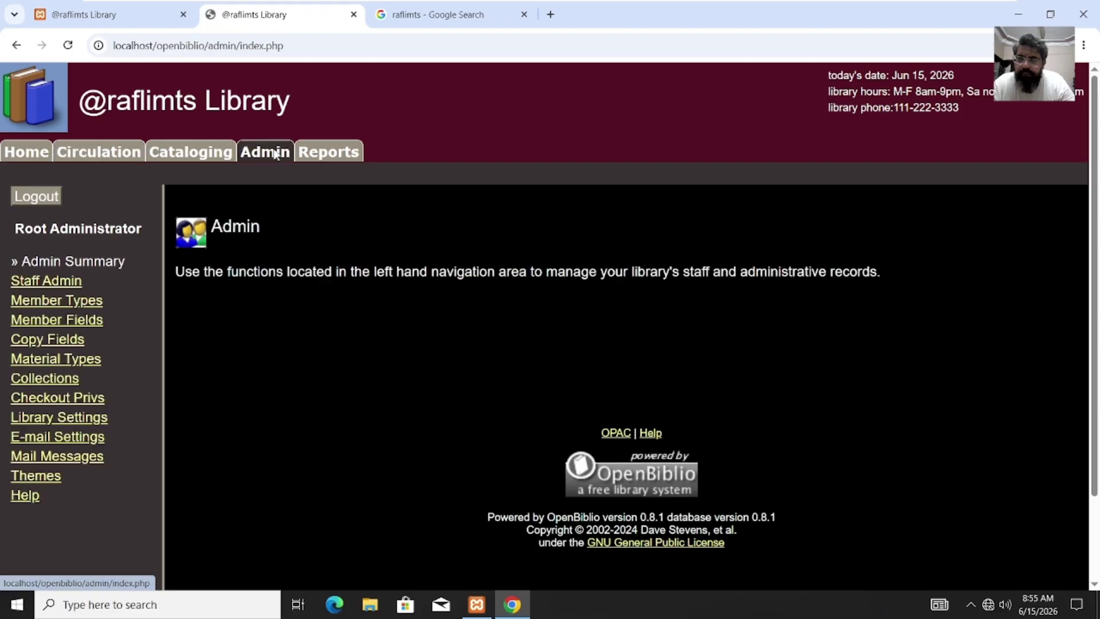
click(332, 162)
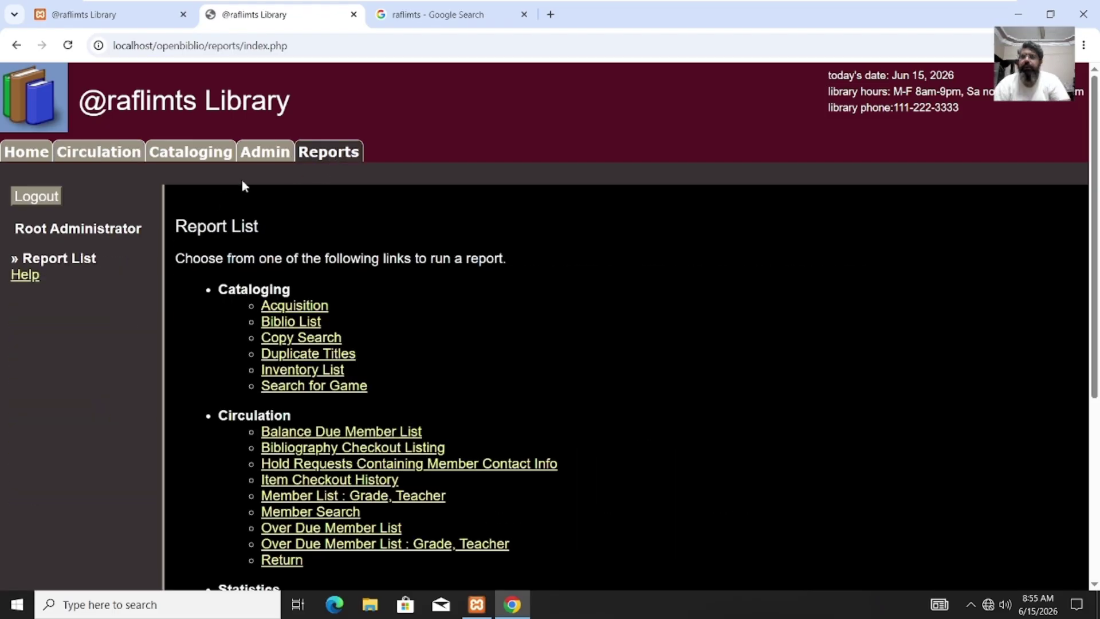
click(258, 160)
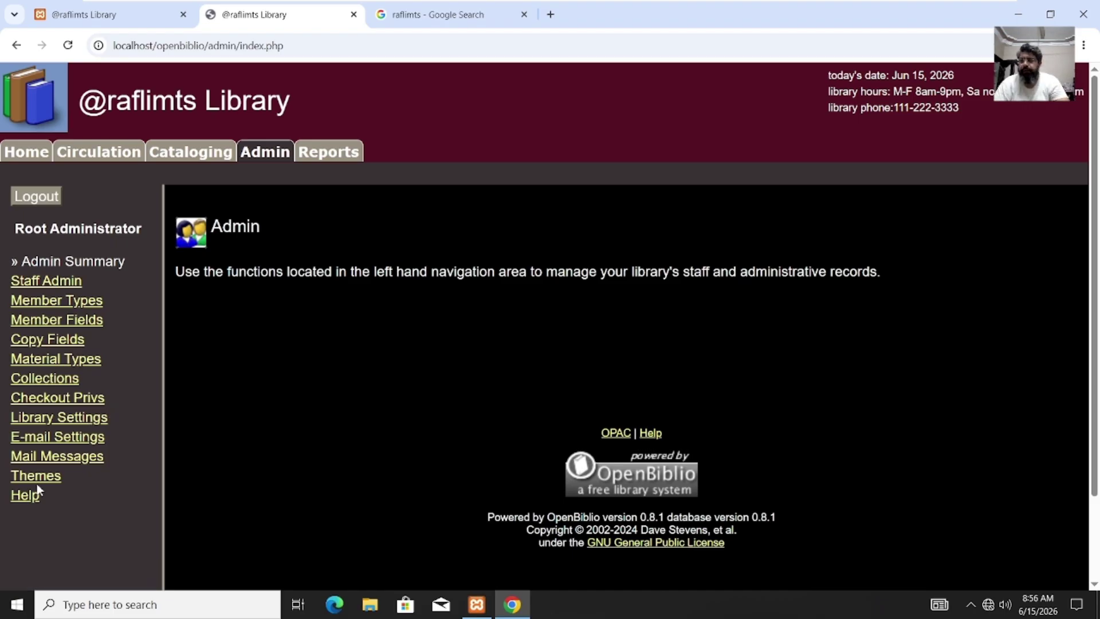
Step: In Admin > Themes, choose Mossy Blue as the new theme and update it
click(37, 478)
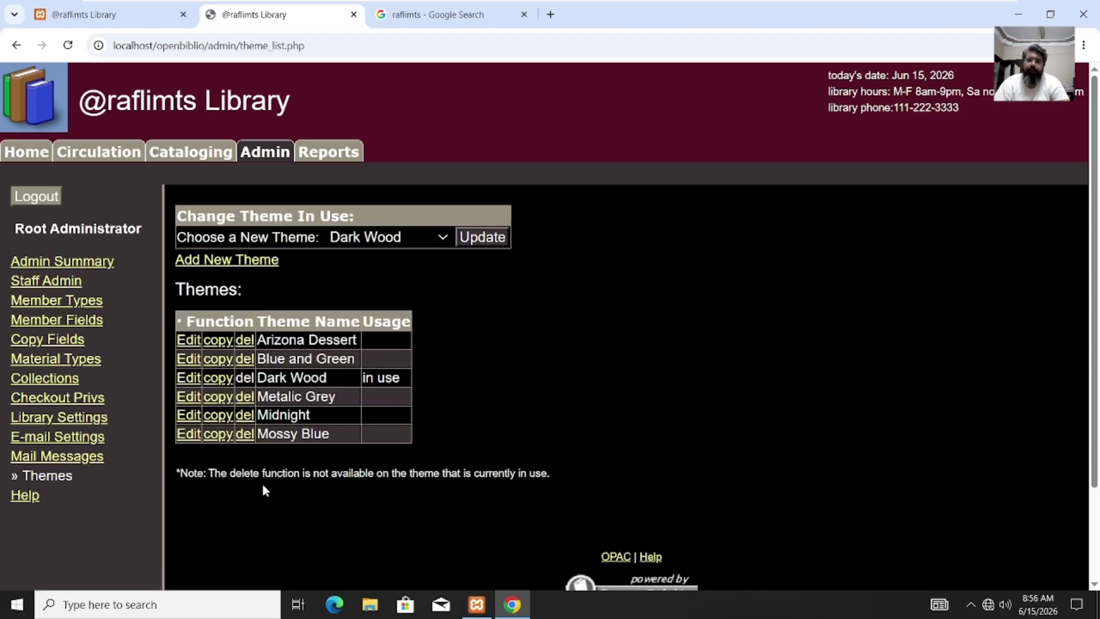
click(384, 243)
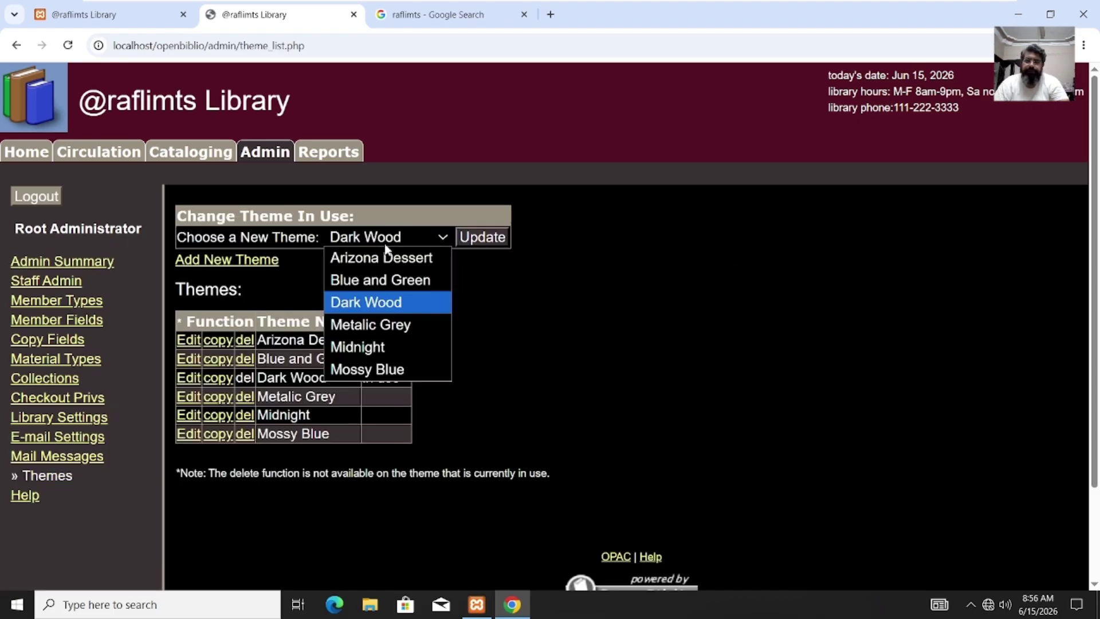
key(Escape)
click(387, 371)
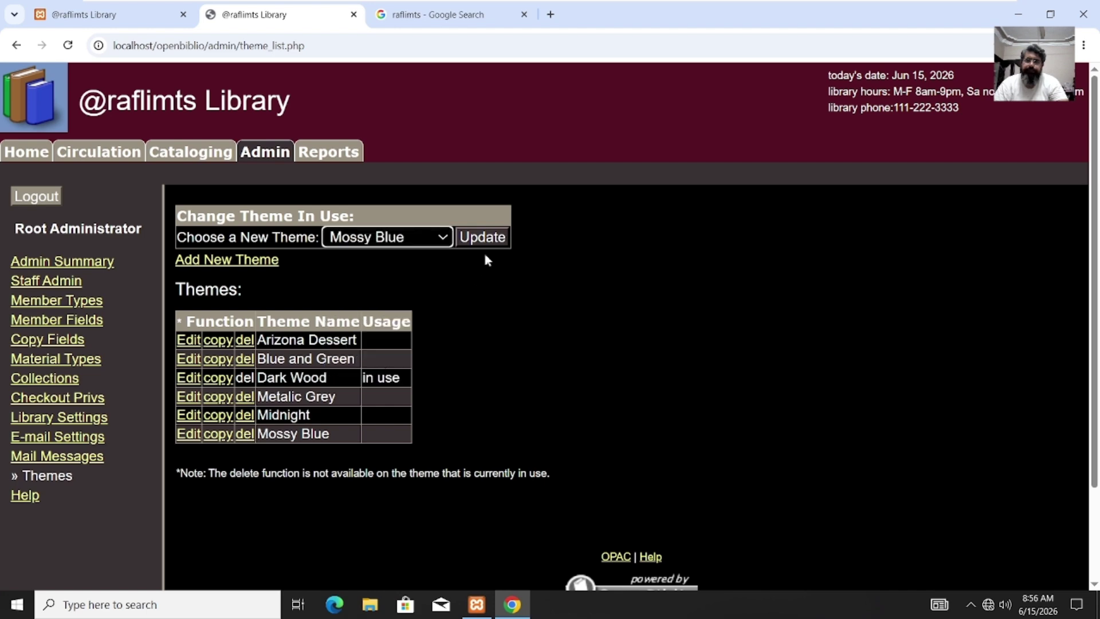
click(483, 237)
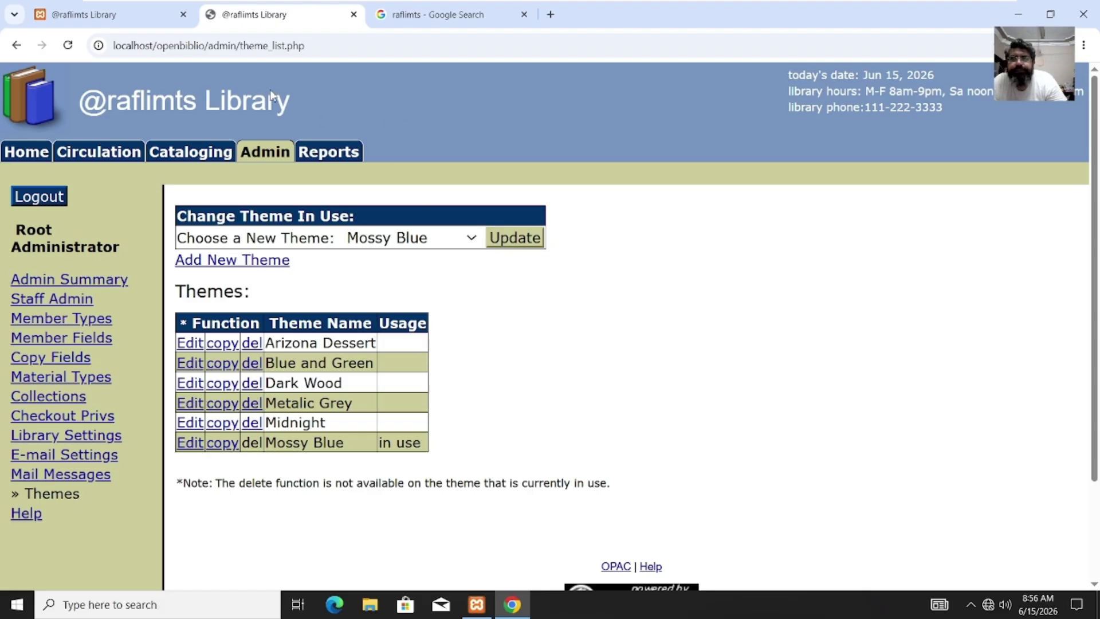
click(166, 15)
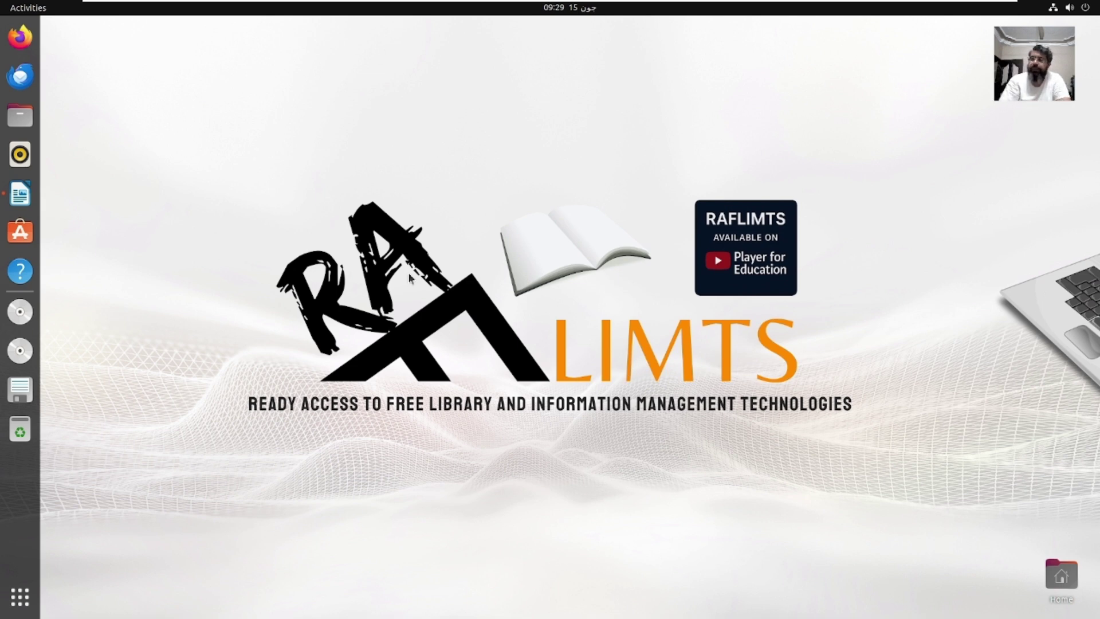
Step: Copy 'sudo apt update && sudo apt upgrade -y' from 'OpenBiblio Installation on Ubuntu 22.04.docx'
click(20, 194)
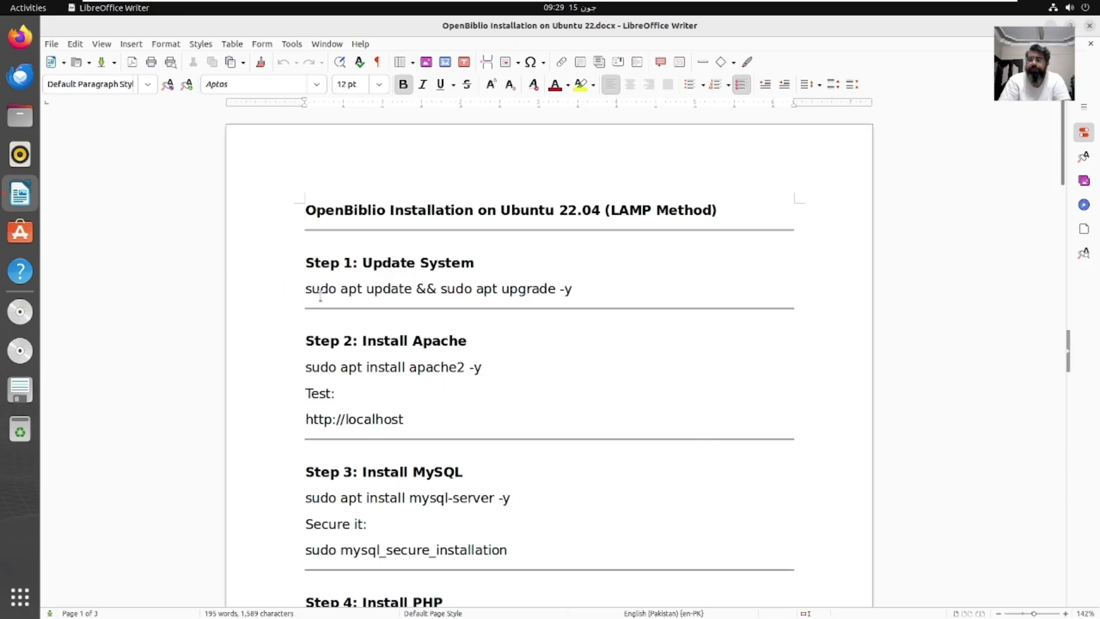
drag(306, 290, 575, 291)
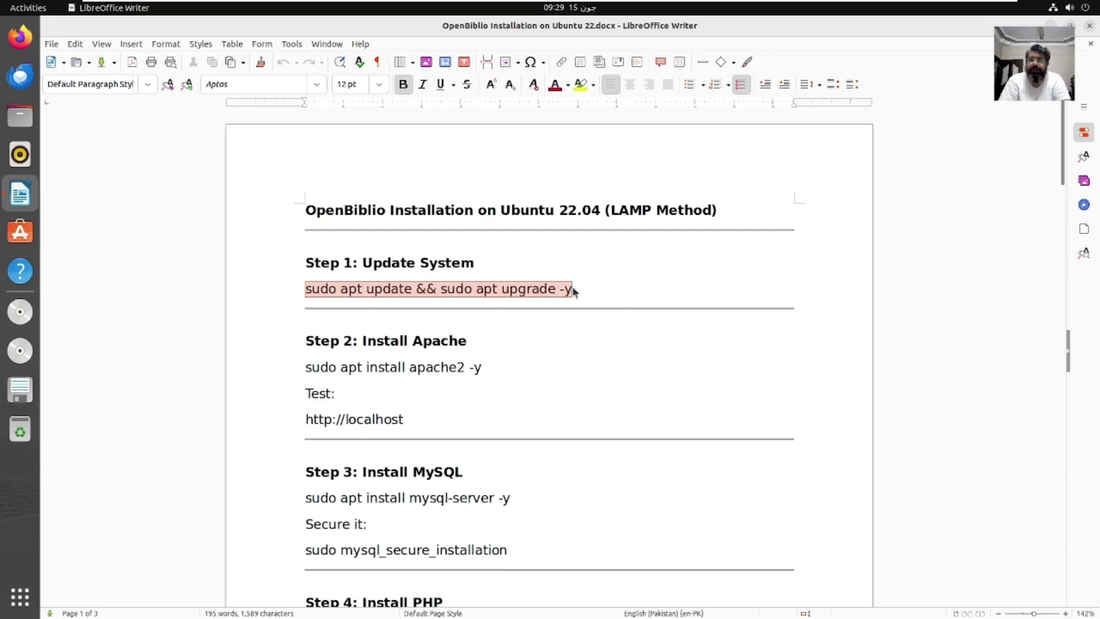
right_click(575, 291)
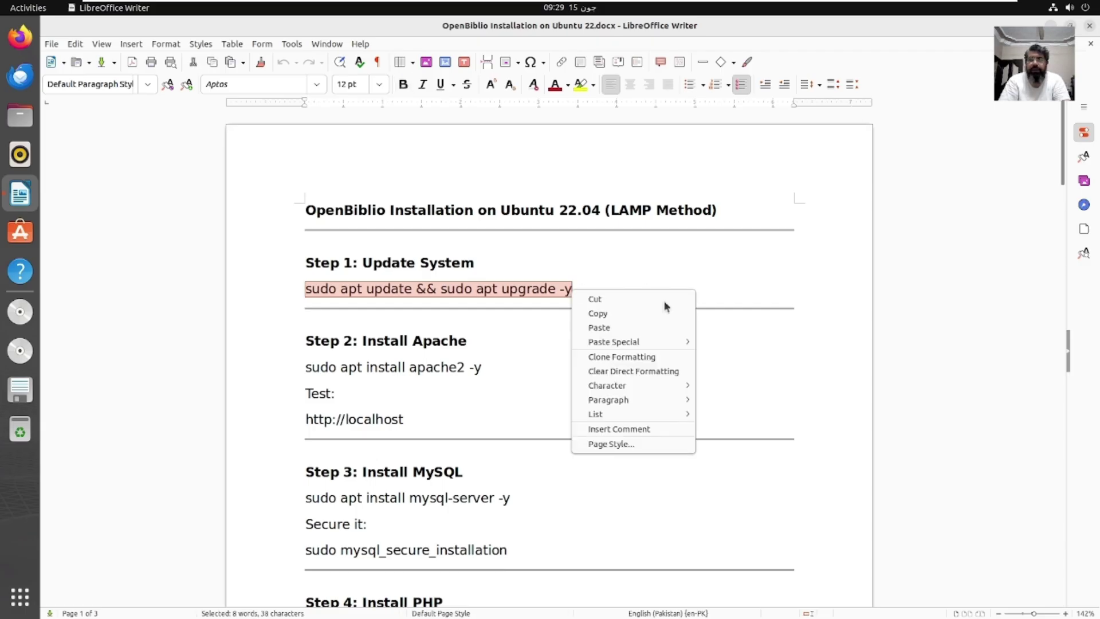
click(626, 313)
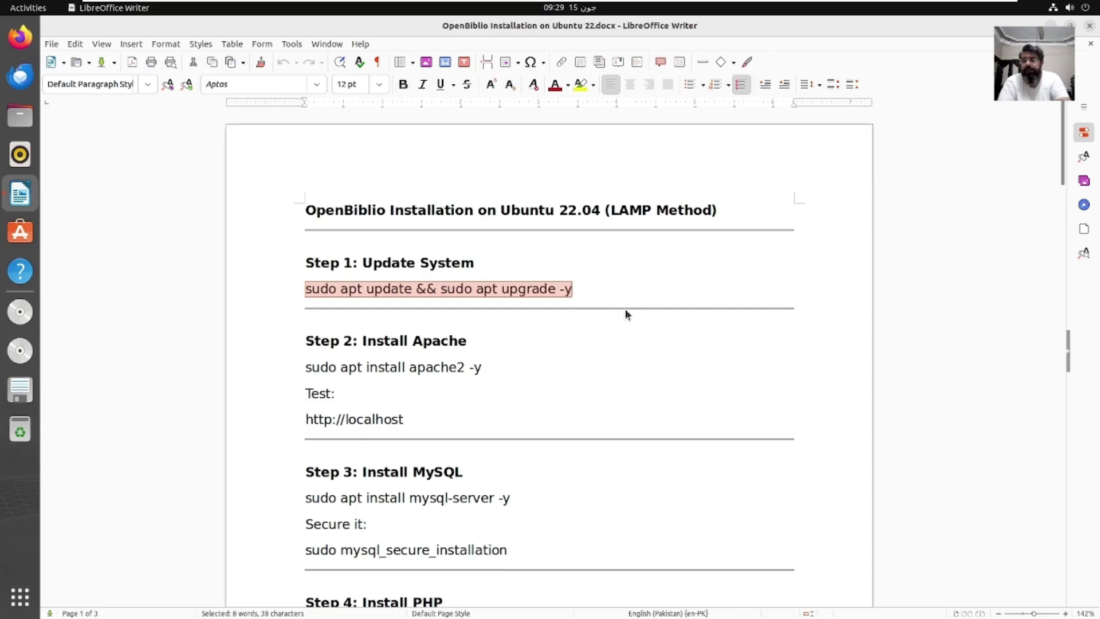
Step: Open a Terminal, become root with sudo su, and enlarge the text three times
key(ctrl+alt+t)
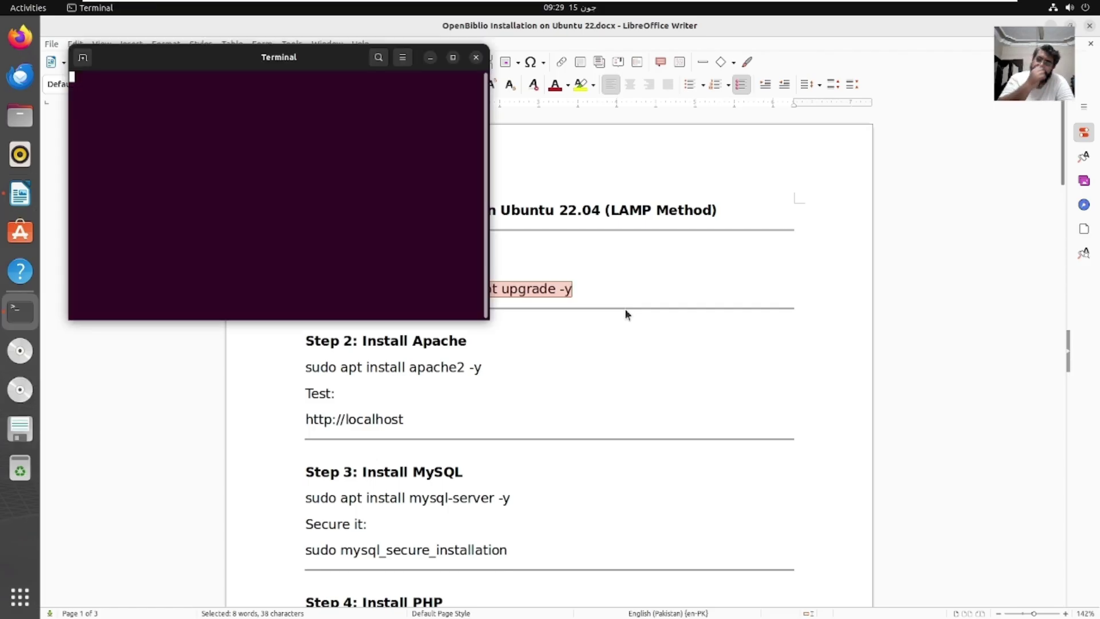
text(sud)
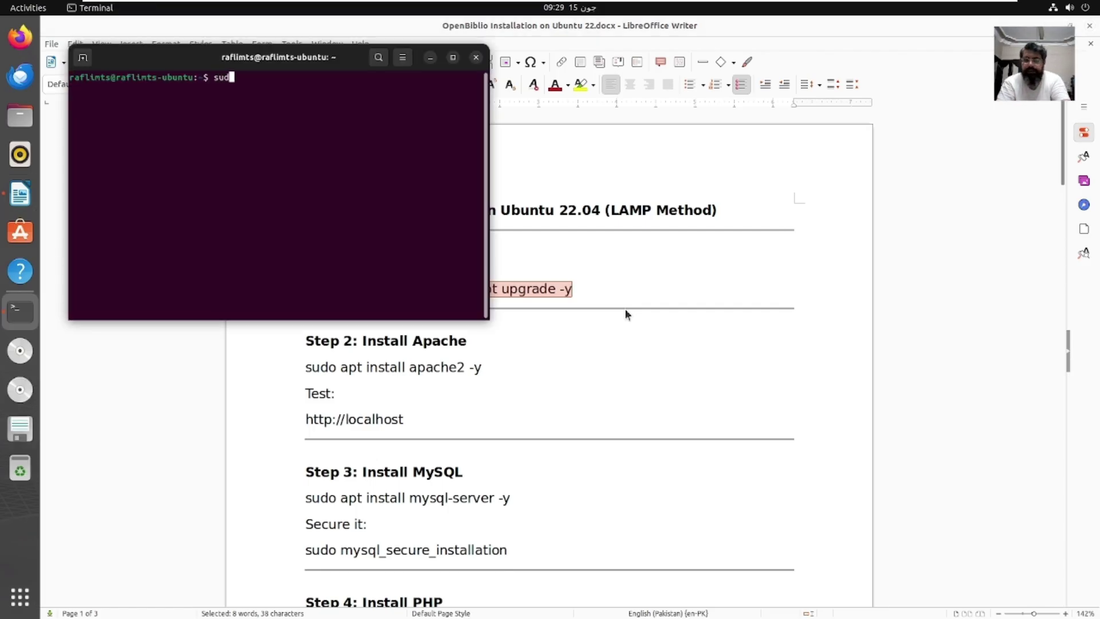
text(o su)
key(Return)
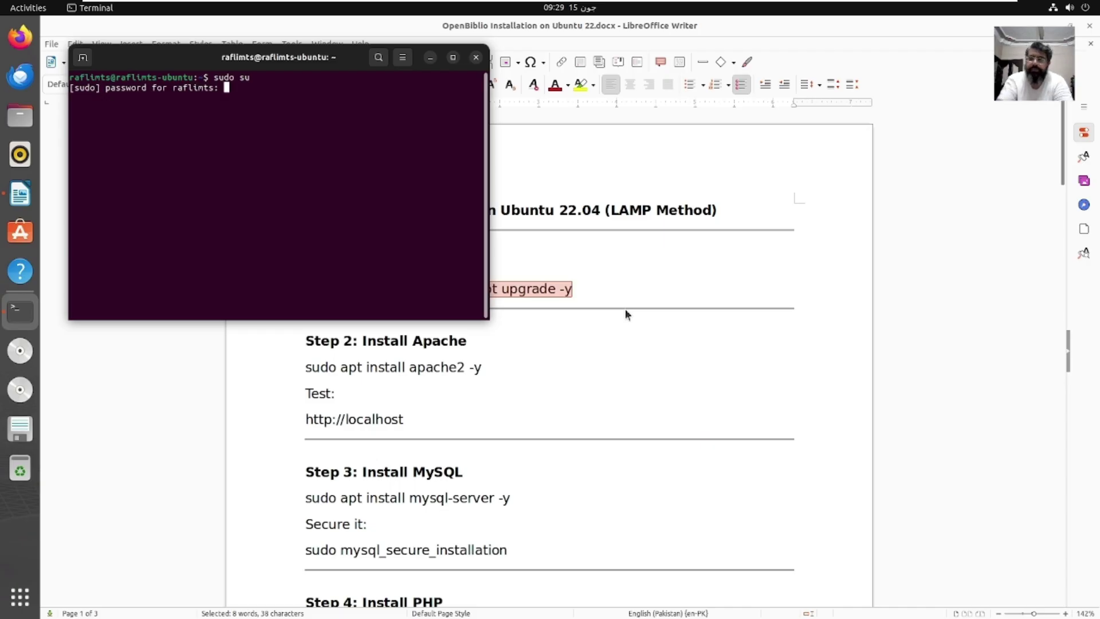
key(Return)
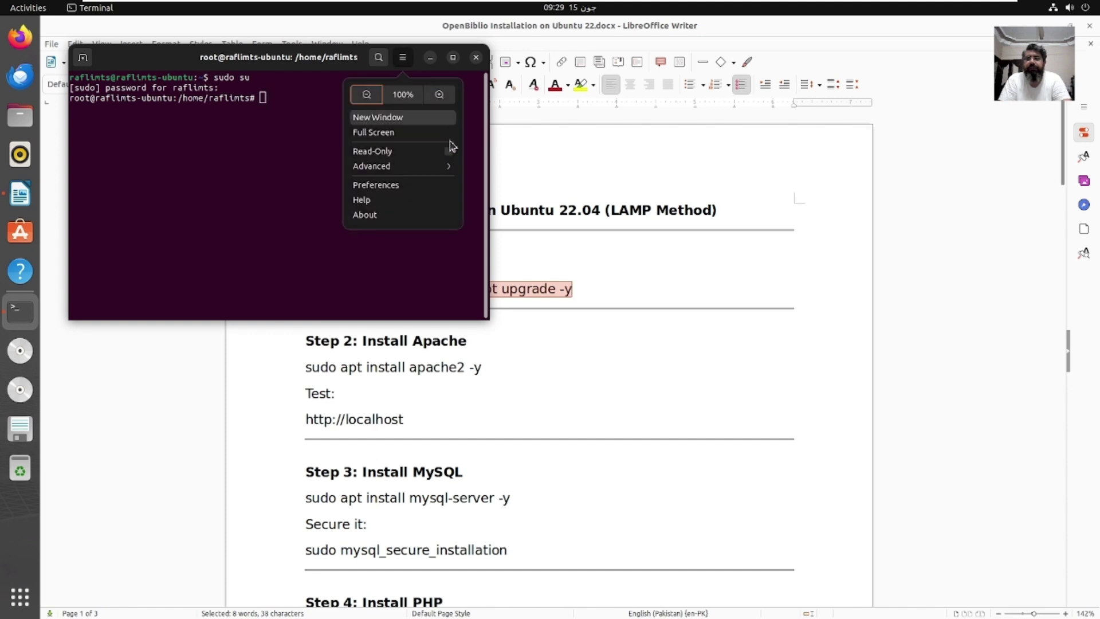
click(403, 57)
click(445, 96)
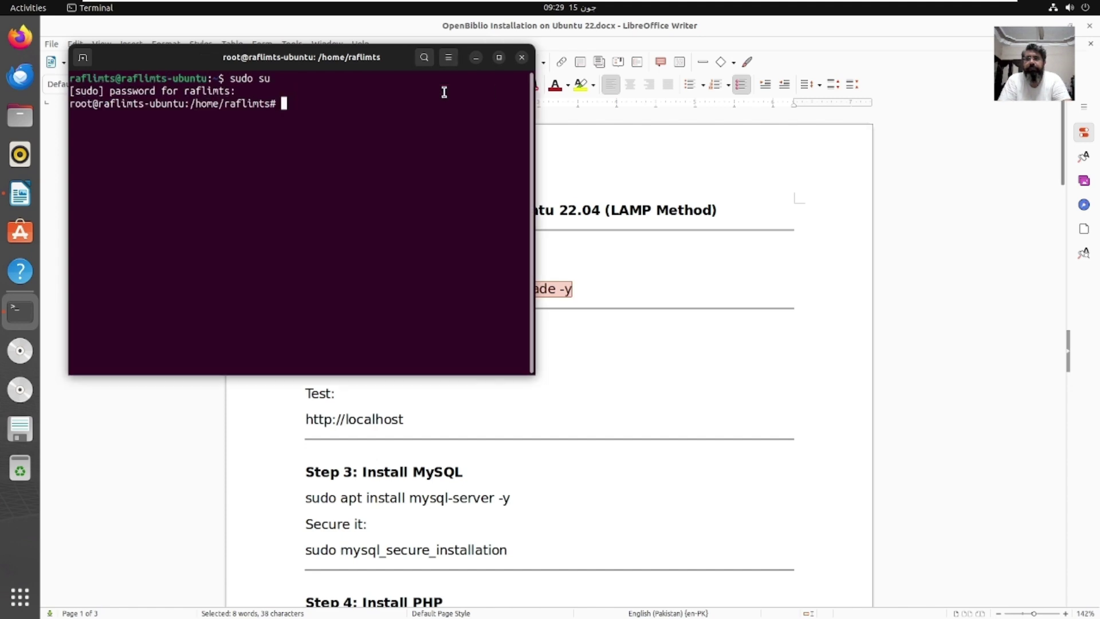
click(448, 58)
click(494, 99)
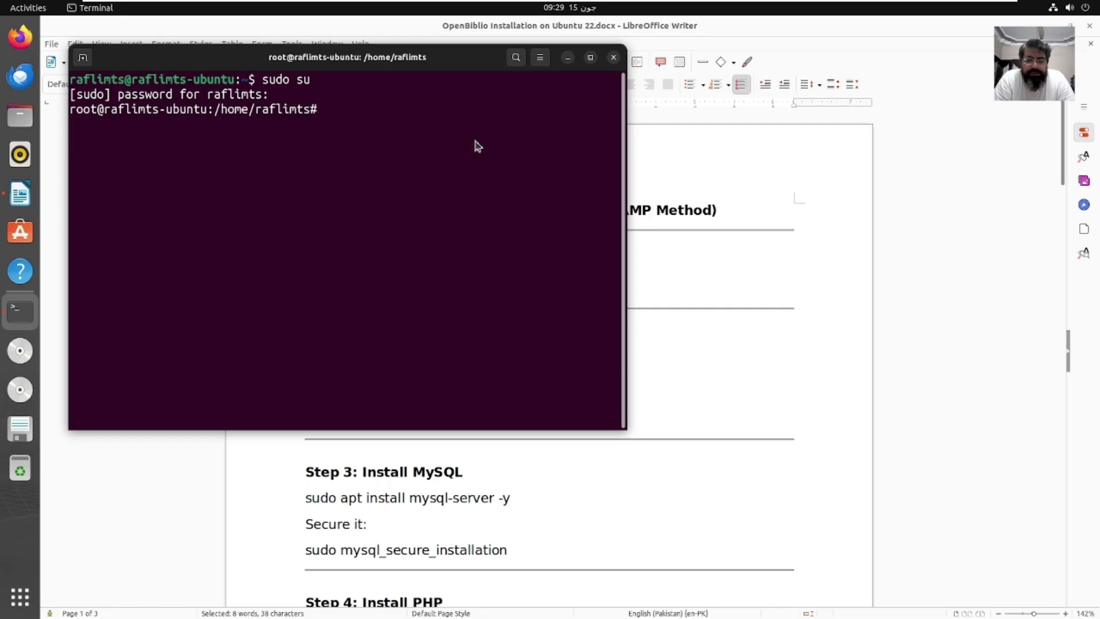
Step: Paste and run the update and upgrade command until it completes
right_click(476, 142)
click(515, 181)
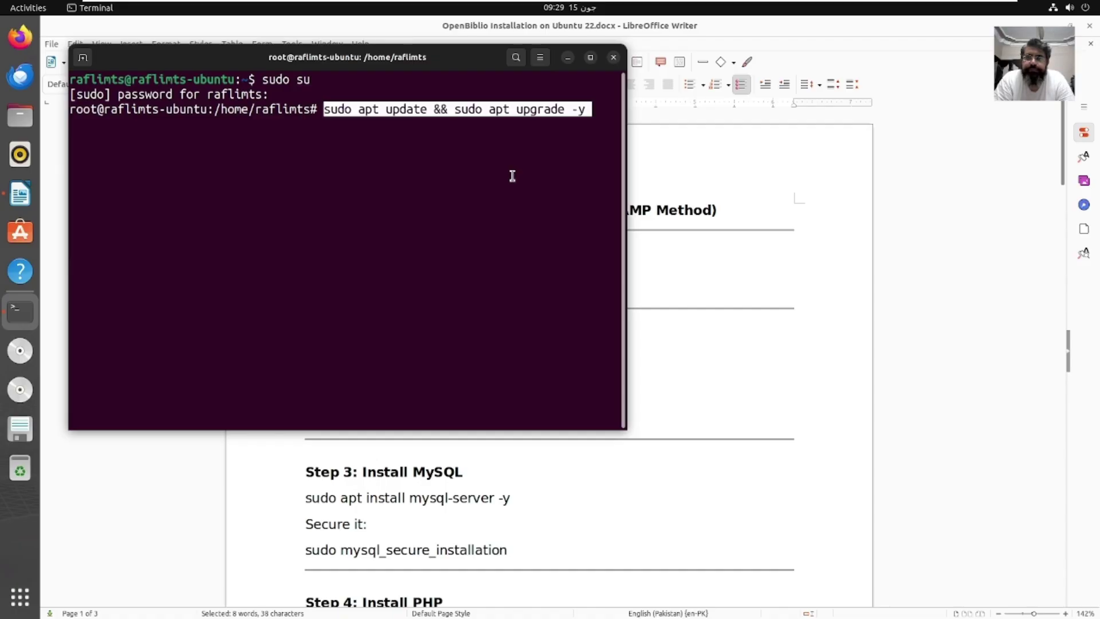
key(Return)
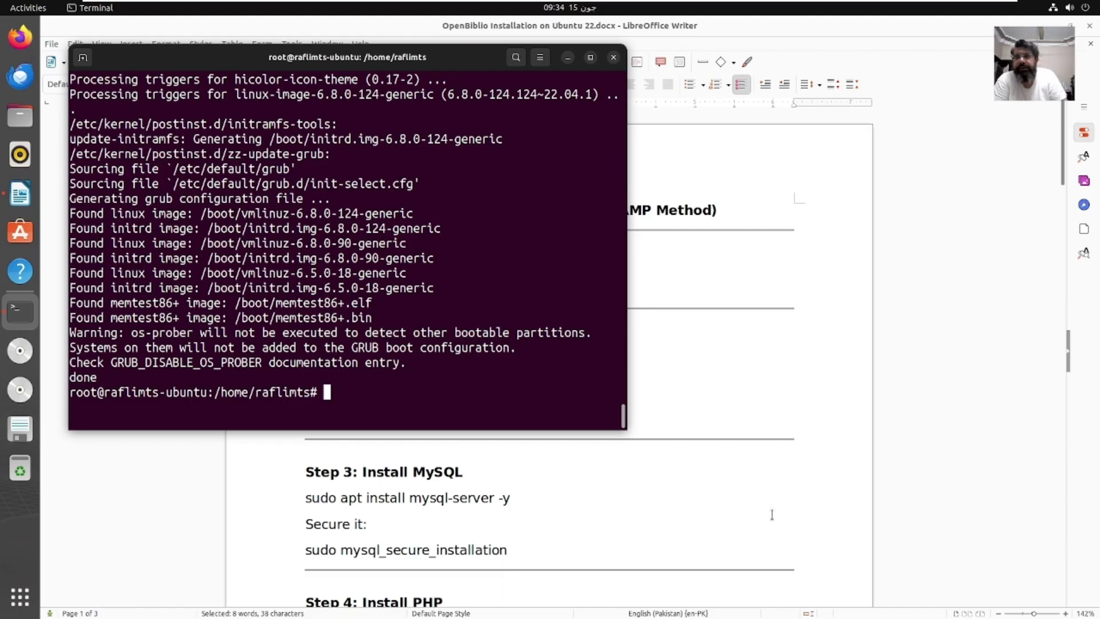
click(794, 357)
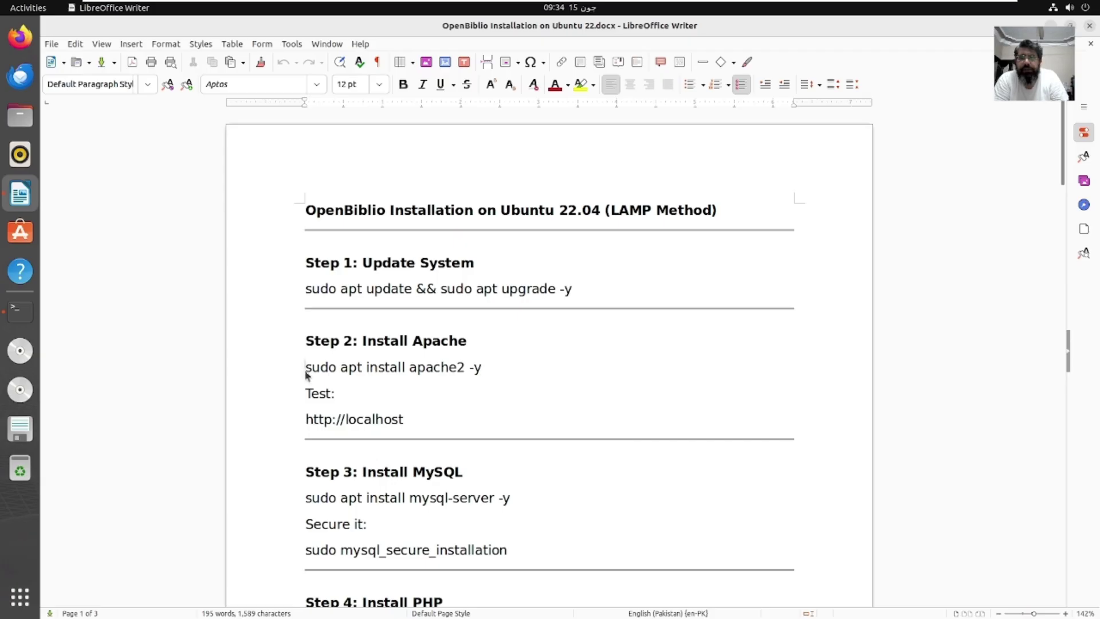
Step: Copy 'sudo apt install apache2 -y' from the guide and run it in the root terminal
drag(307, 370, 481, 370)
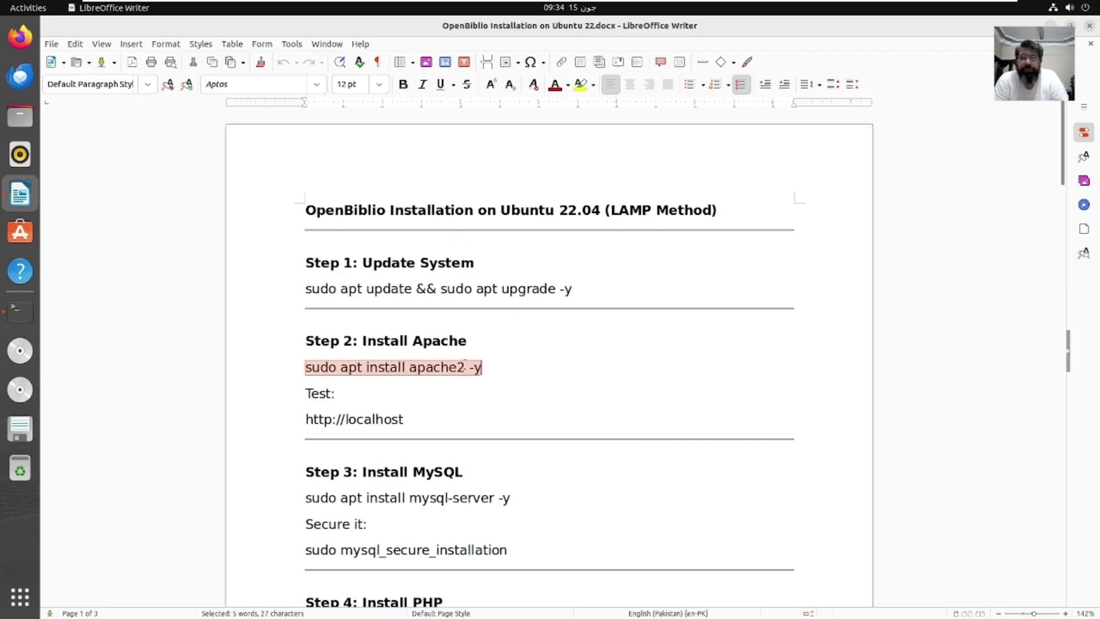
right_click(465, 363)
click(504, 388)
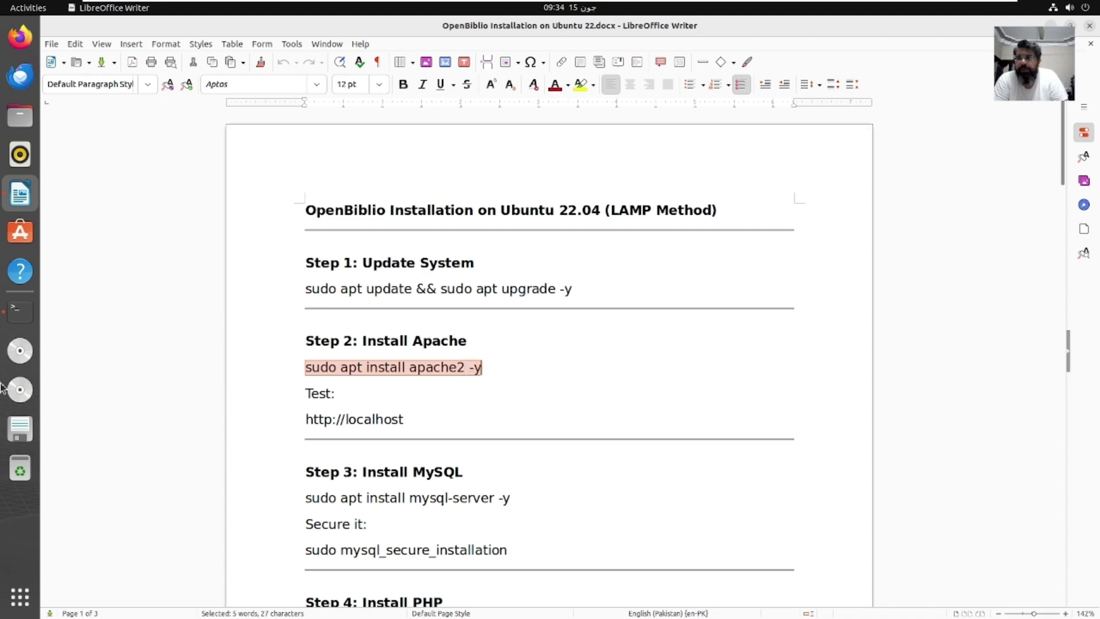
click(20, 311)
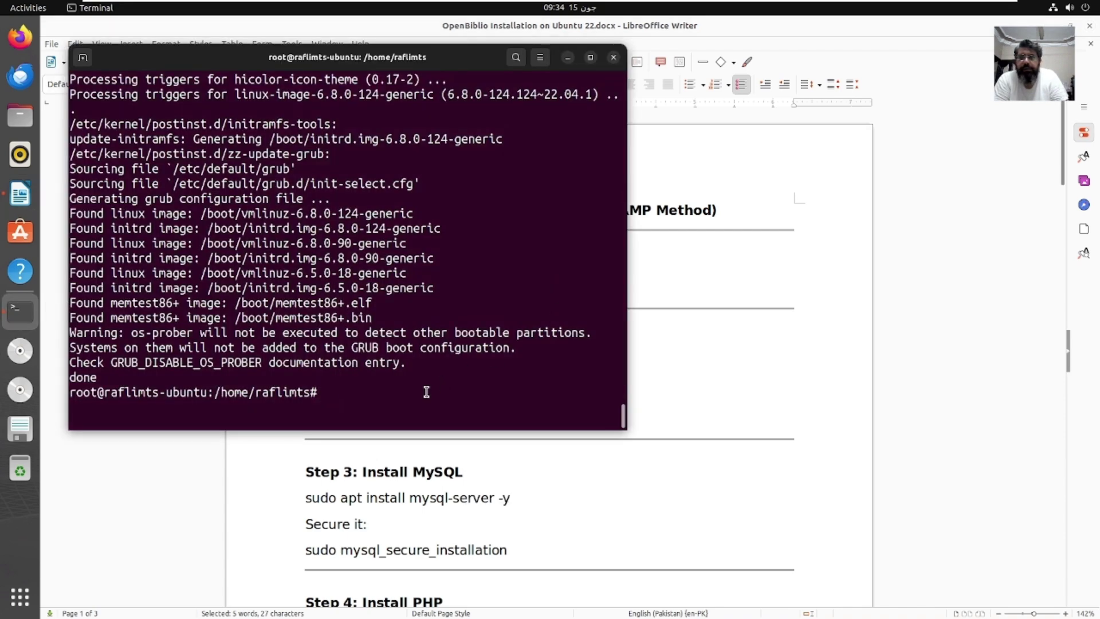
right_click(426, 391)
click(468, 427)
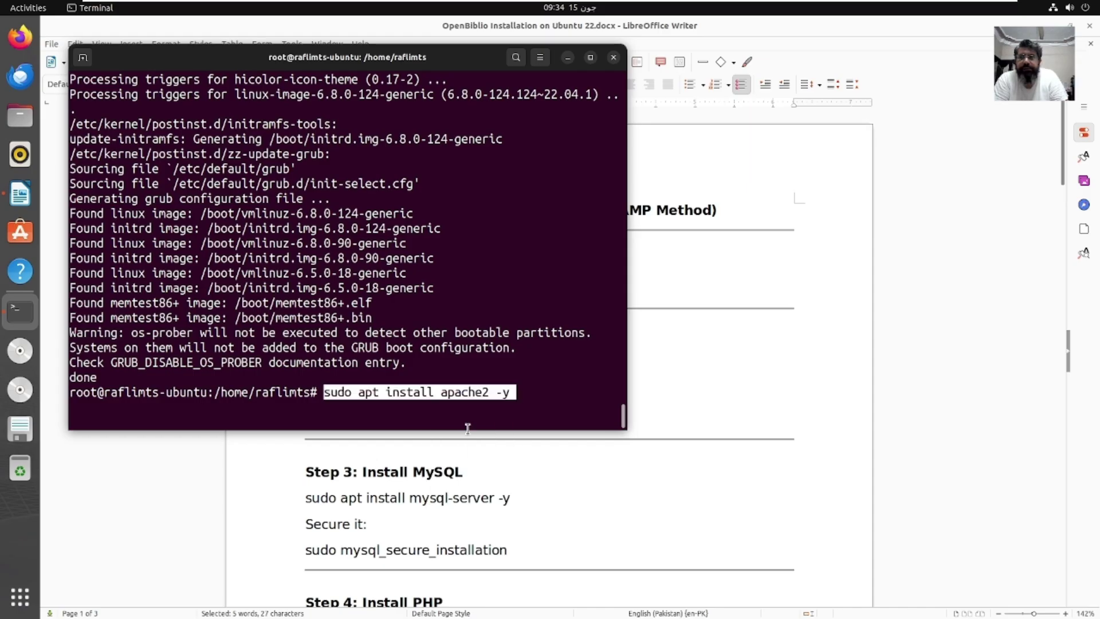
key(Return)
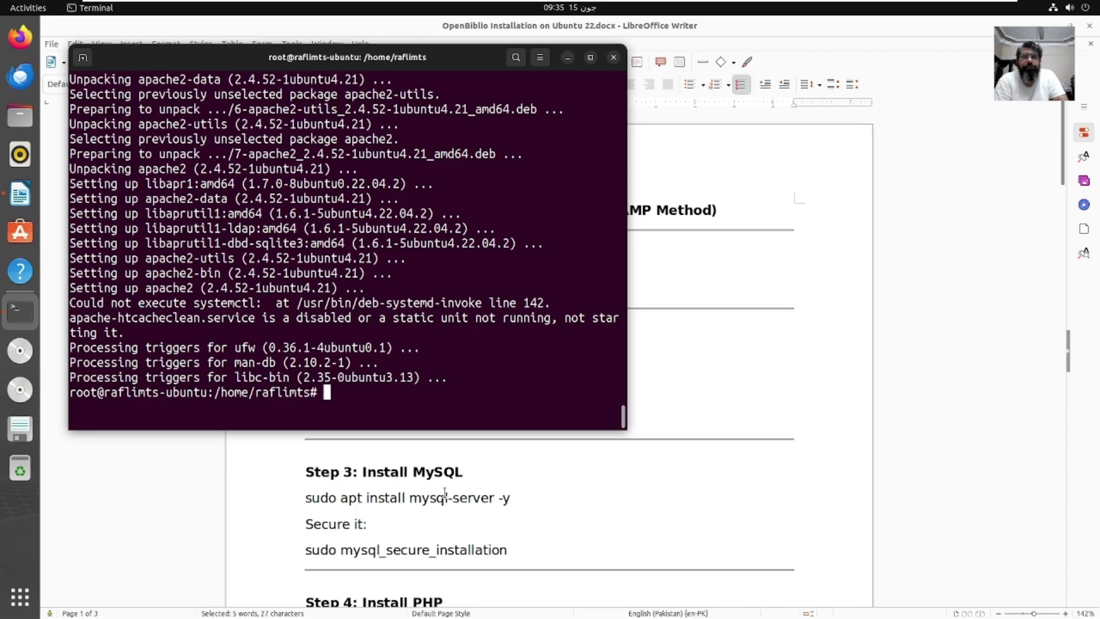
Step: Select and copy 'sudo apt install mysql-server -y' from Step 3 of the guide
right_click(821, 374)
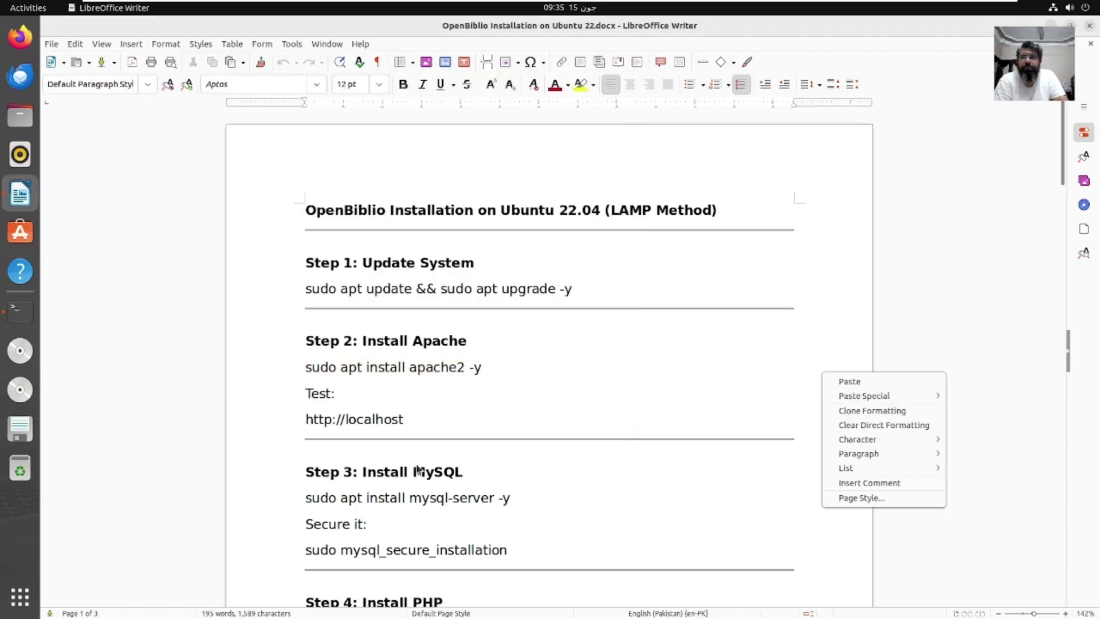
key(Escape)
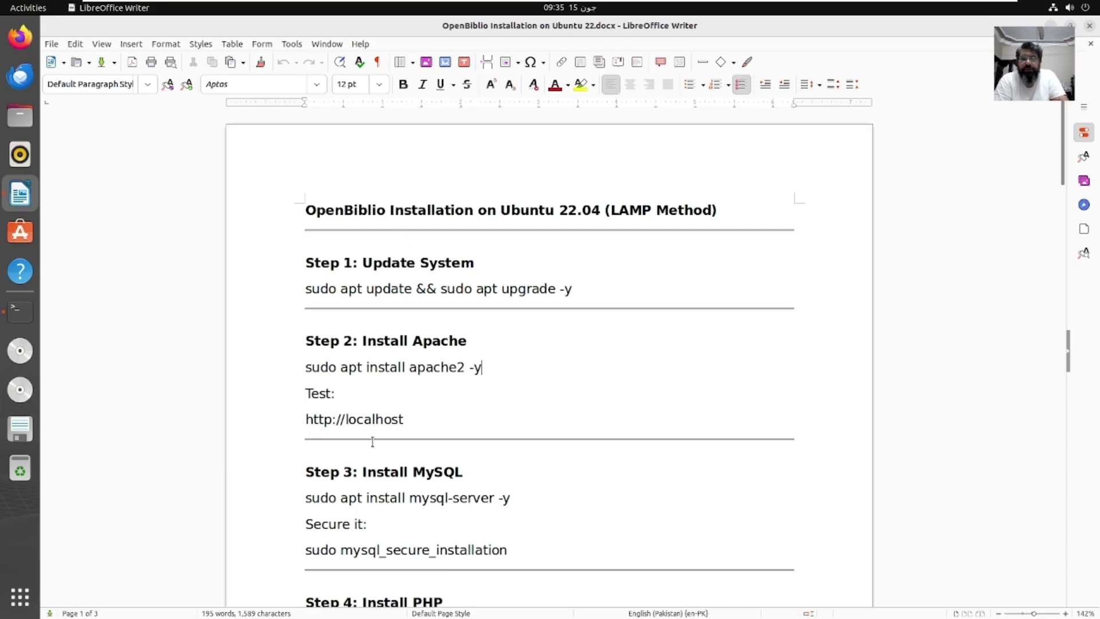
right_click(297, 502)
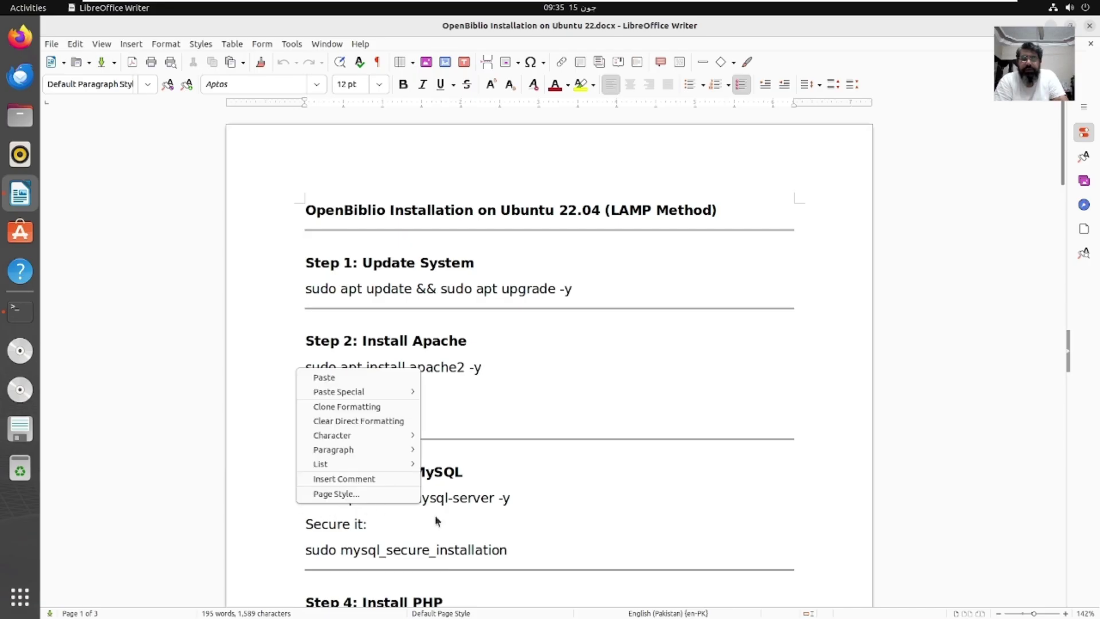
key(Escape)
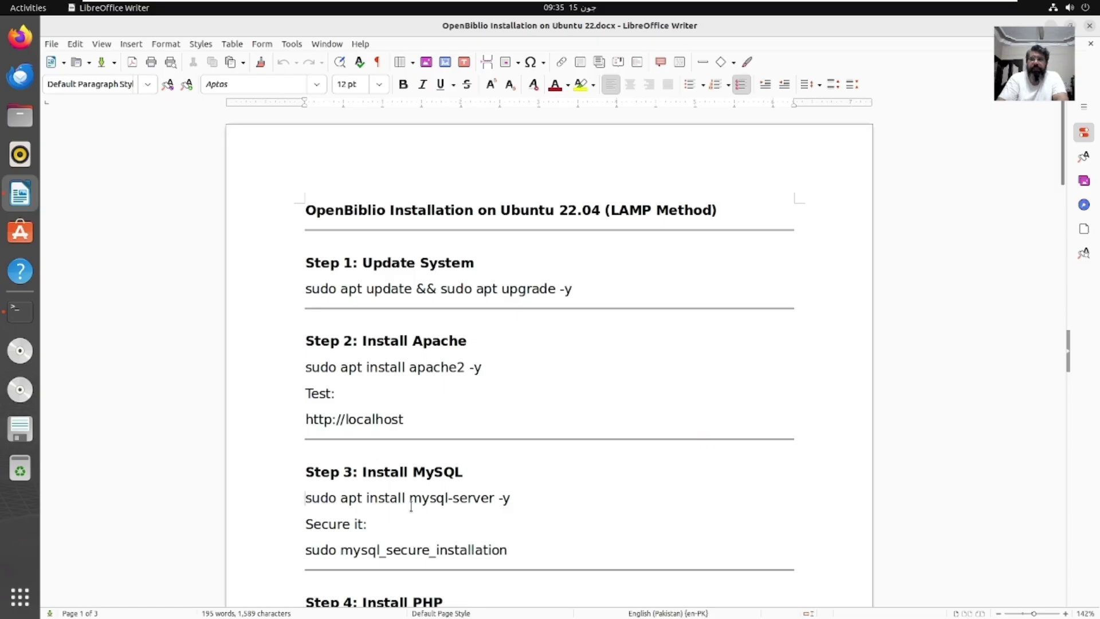
drag(305, 499, 517, 500)
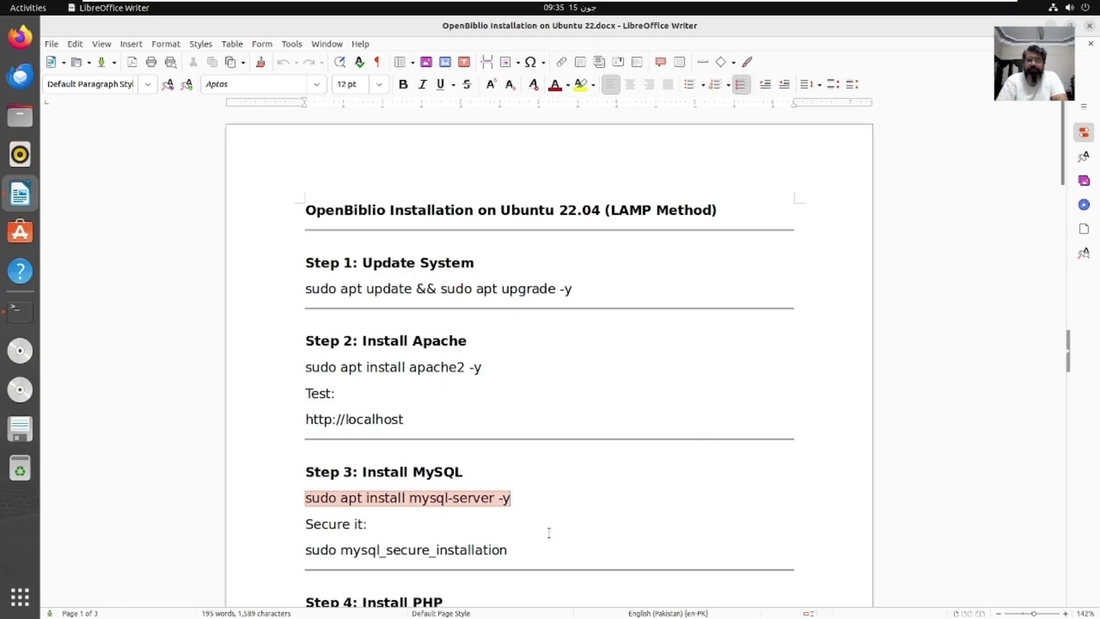
key(Menu)
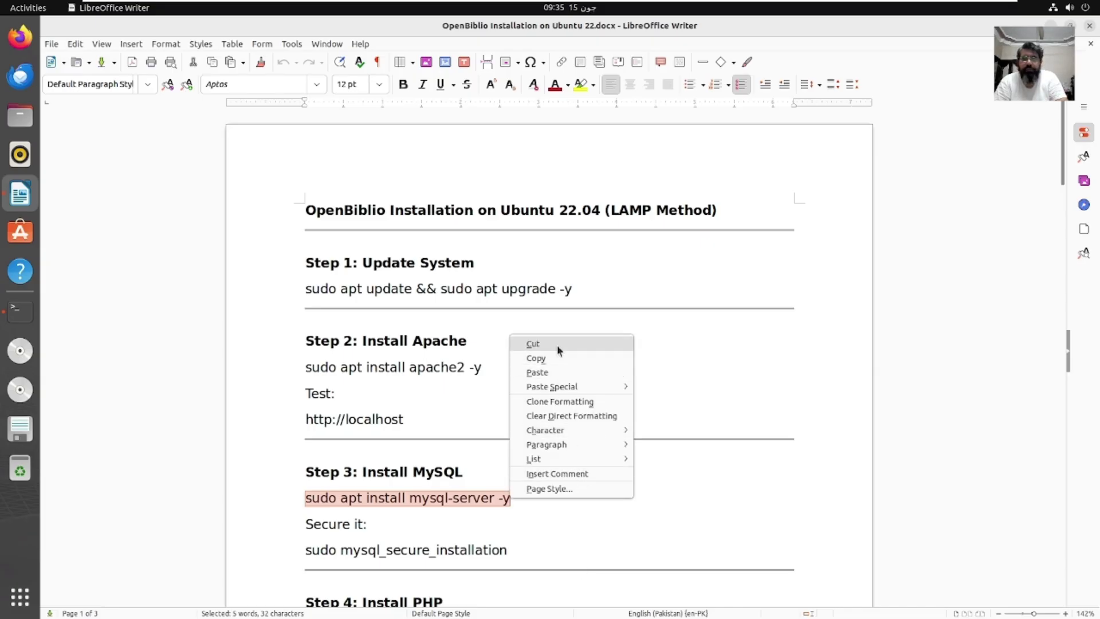
click(549, 360)
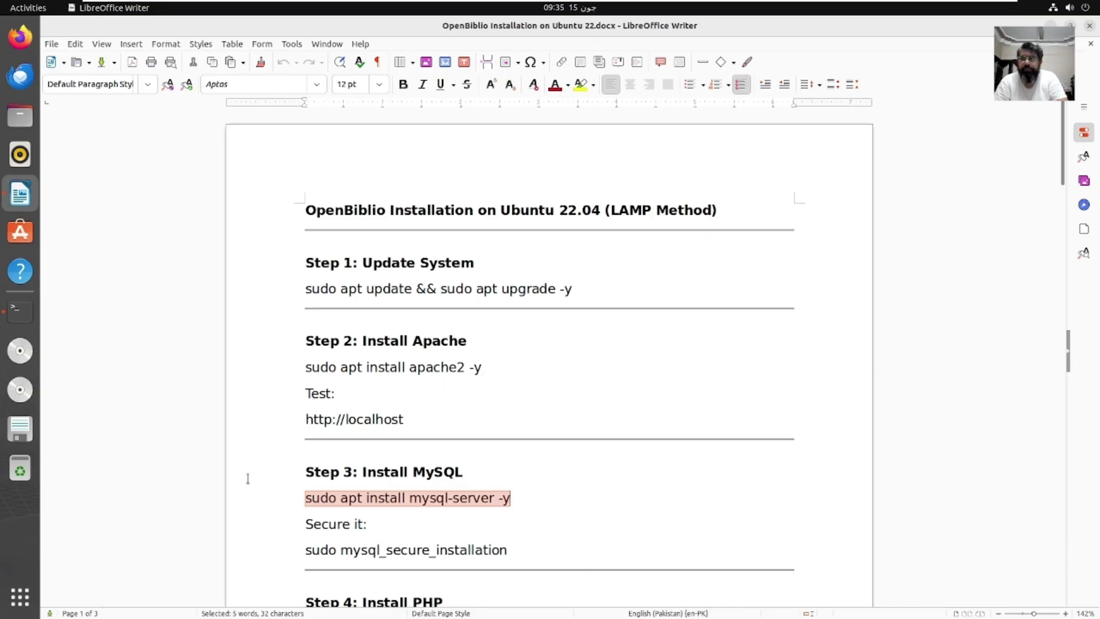
Step: Paste and run the mysql-server install command in the root terminal
click(20, 311)
right_click(404, 424)
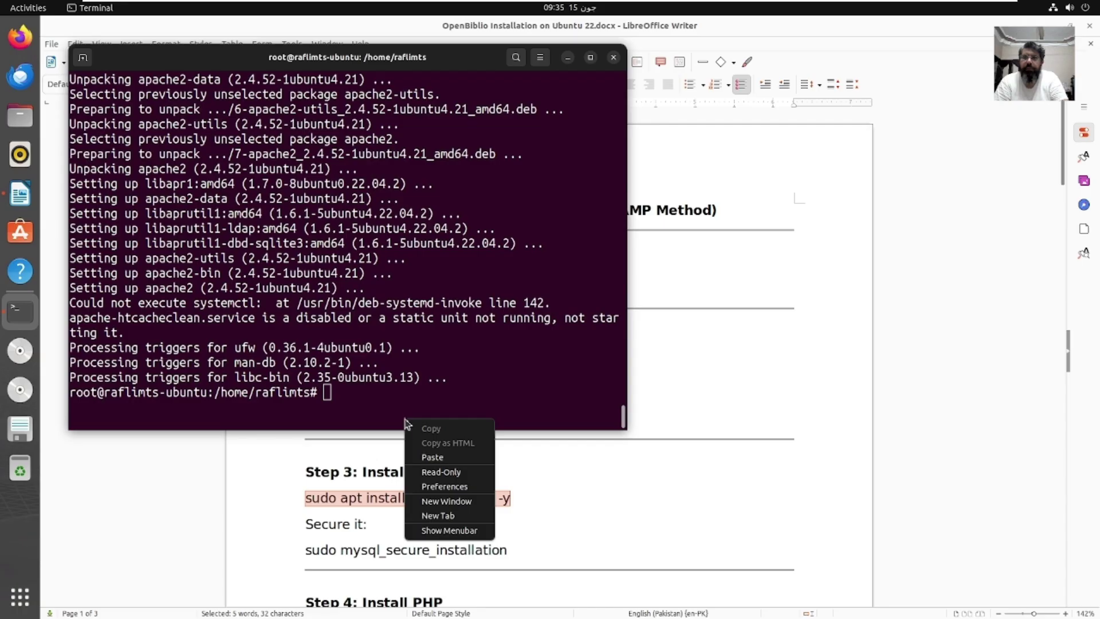
click(436, 456)
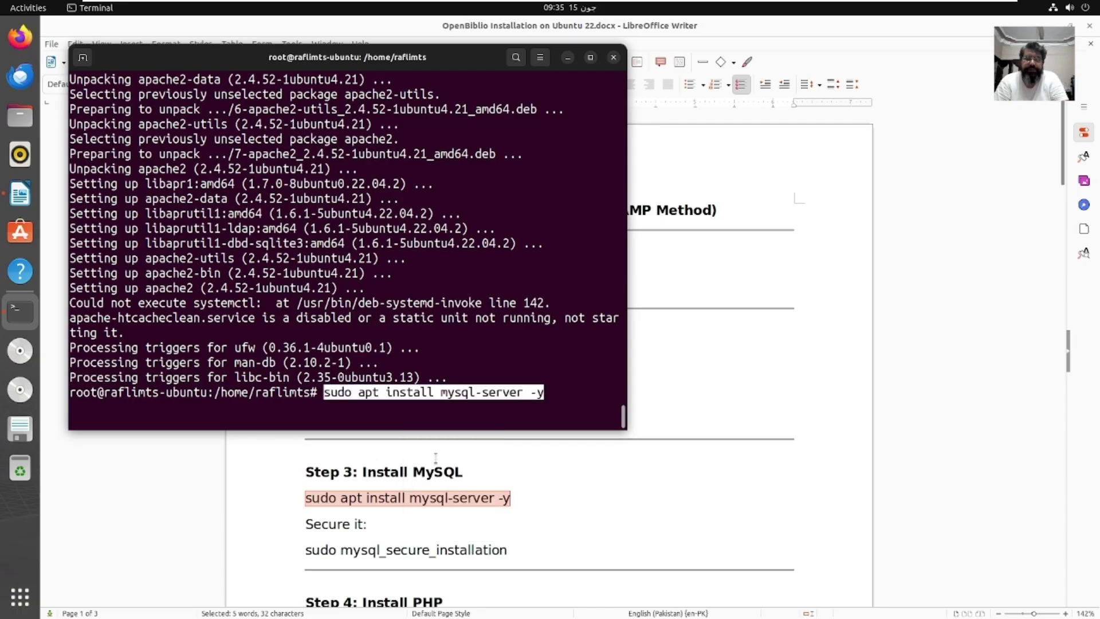
key(Return)
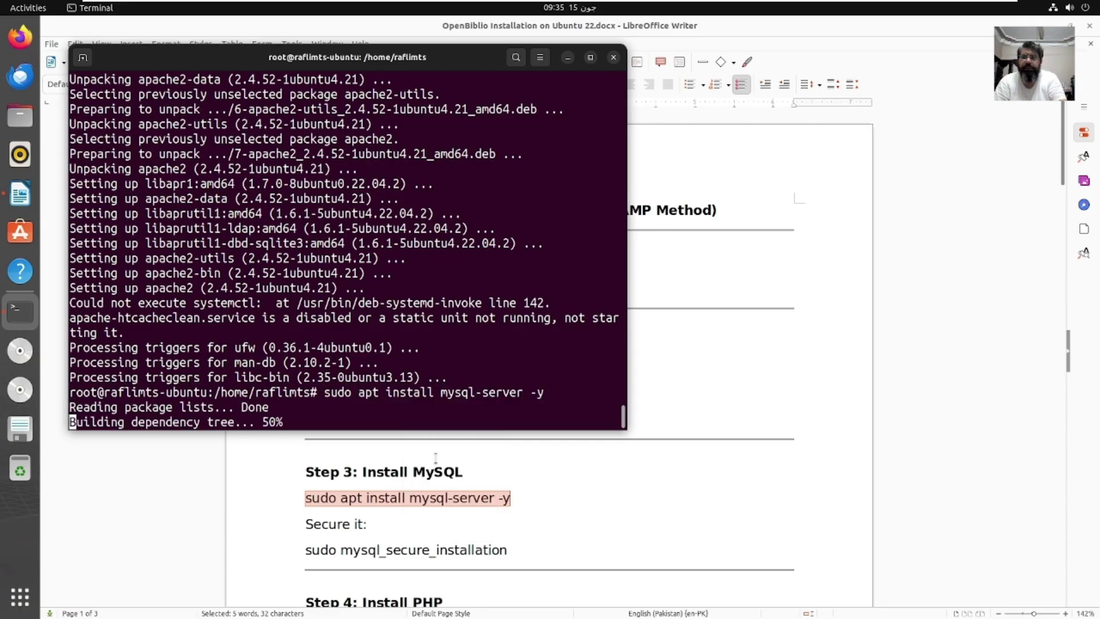
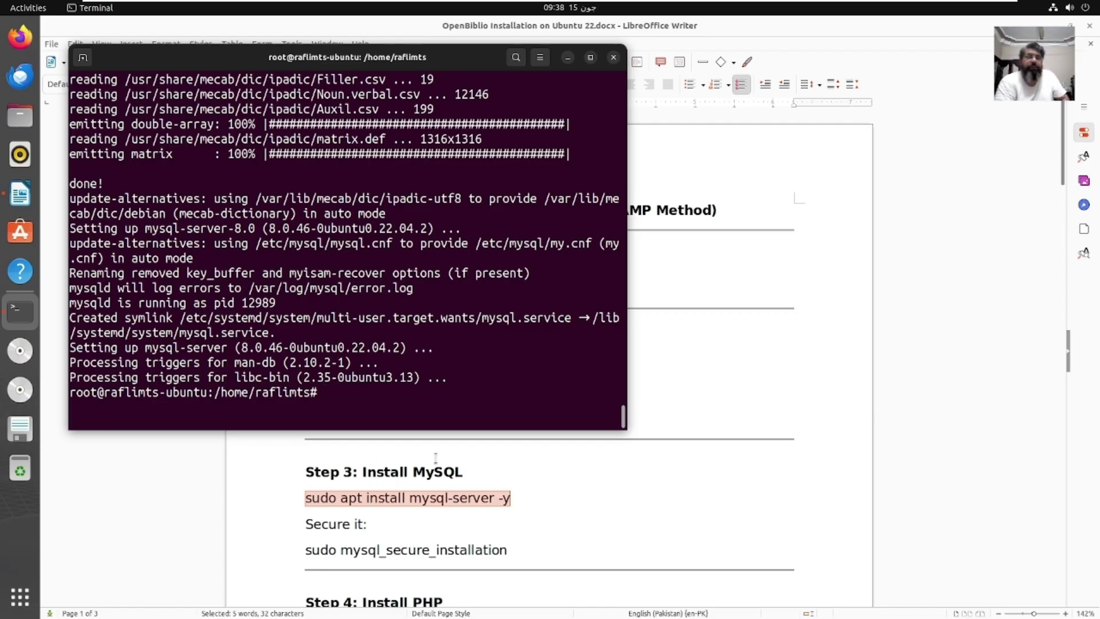
Step: Copy the Step 4 PHP install command from the installation guide
click(404, 580)
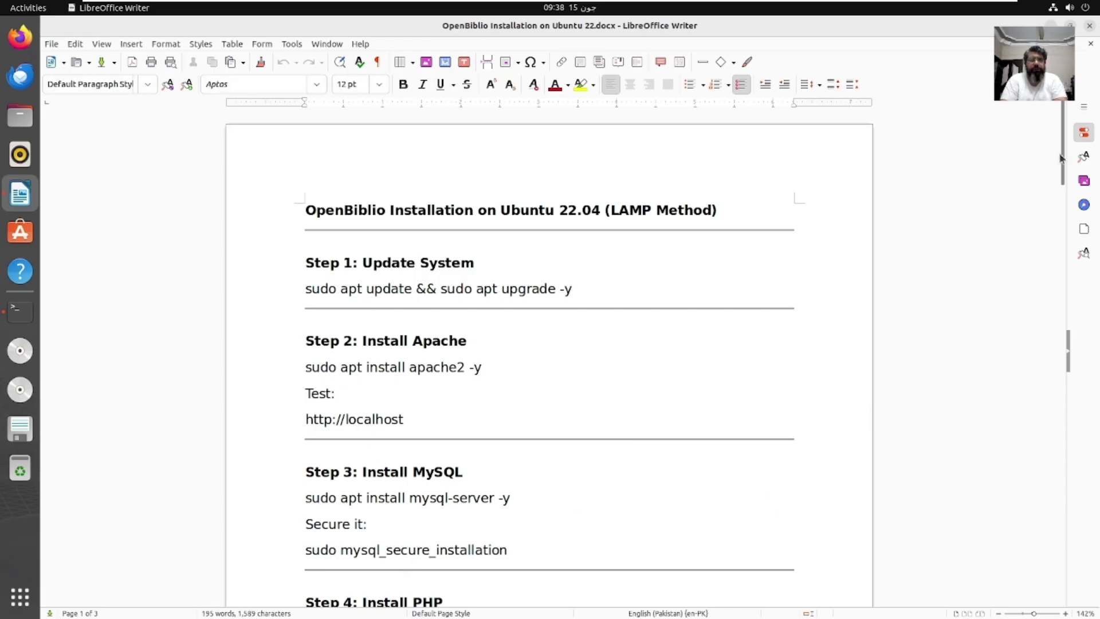
scroll(1064, 195, down, 3)
scroll(1064, 195, down, 6)
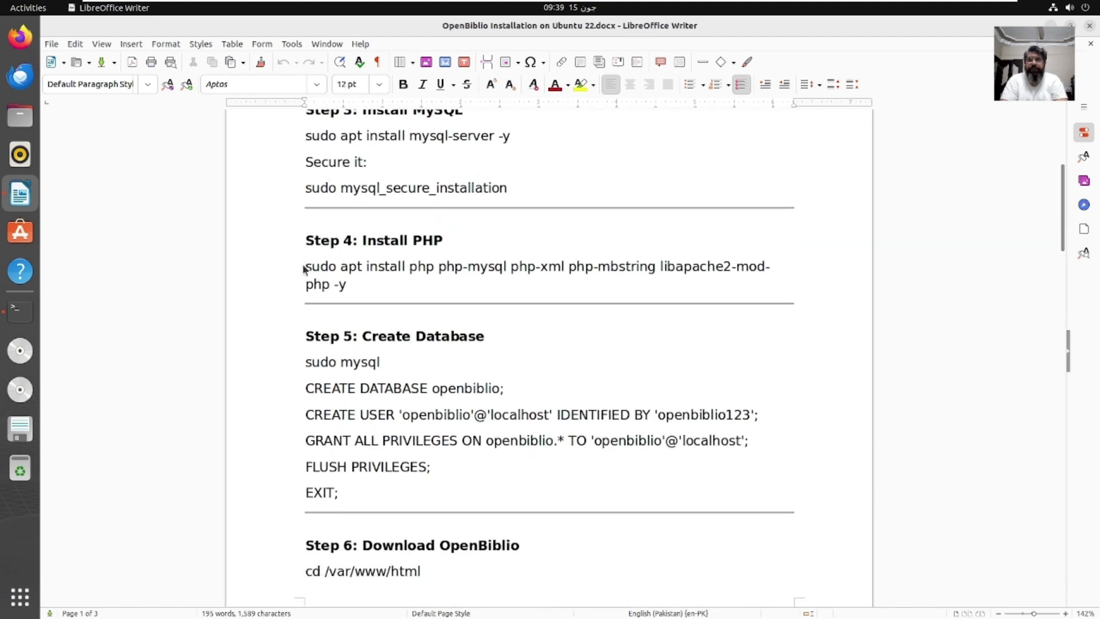
drag(304, 270, 342, 287)
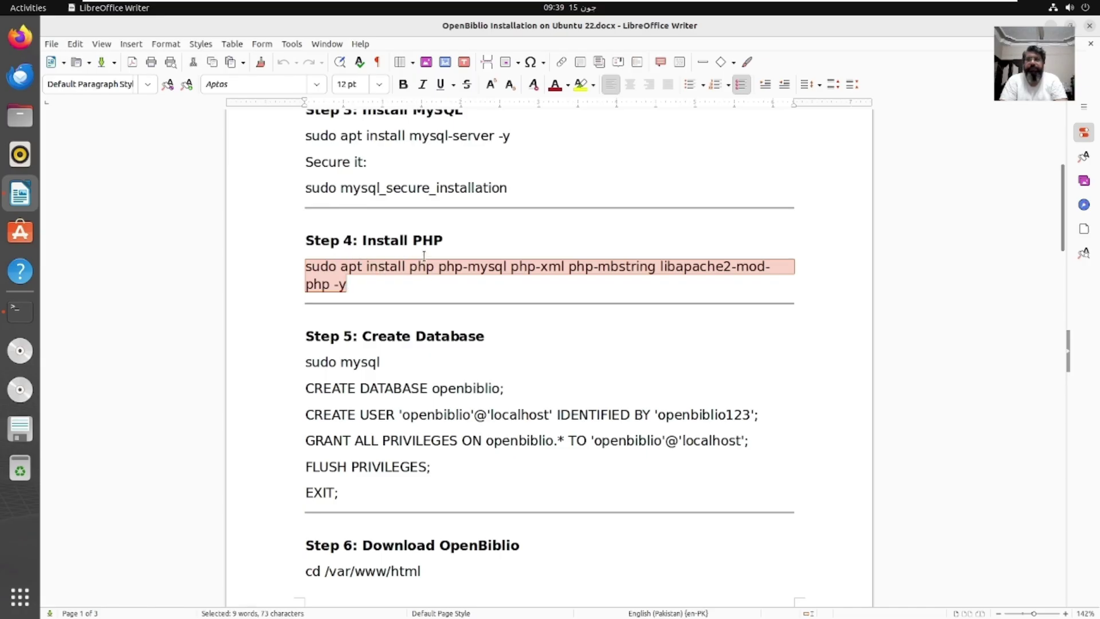
right_click(347, 283)
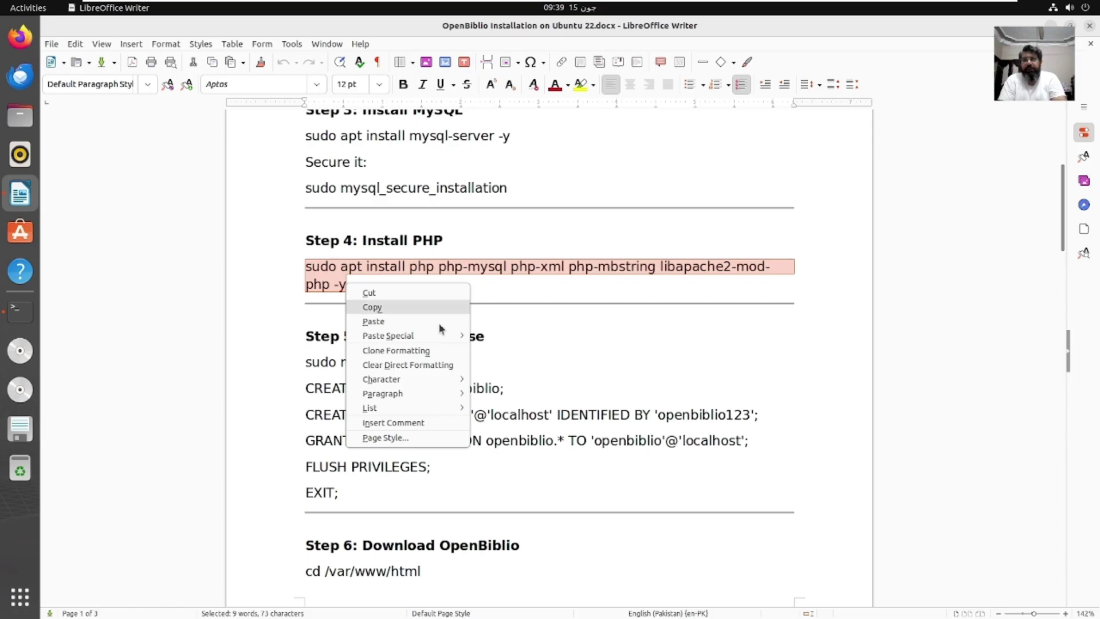
click(400, 307)
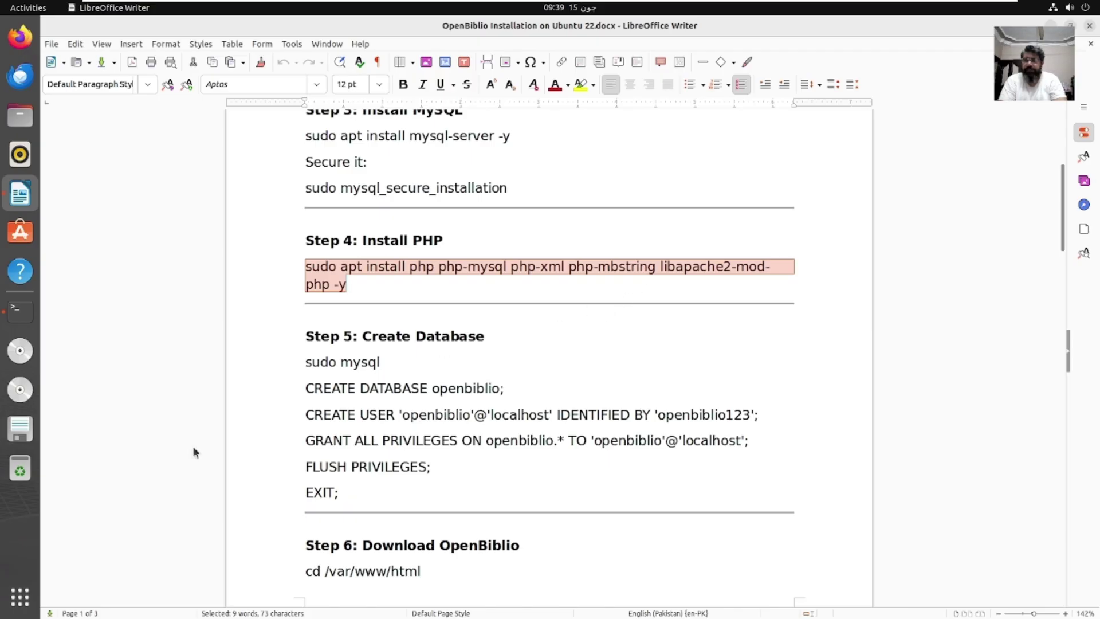
Step: Run the PHP, MySQL, XML, mbstring and Apache PHP module install in a cleared terminal, then clear it
click(9, 311)
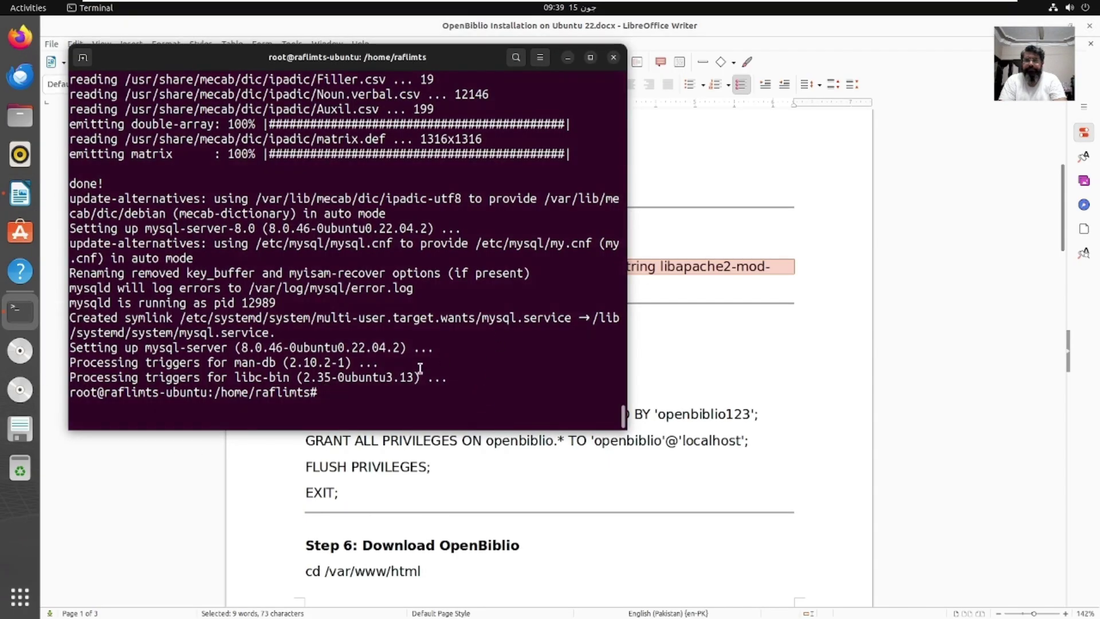
text(clear)
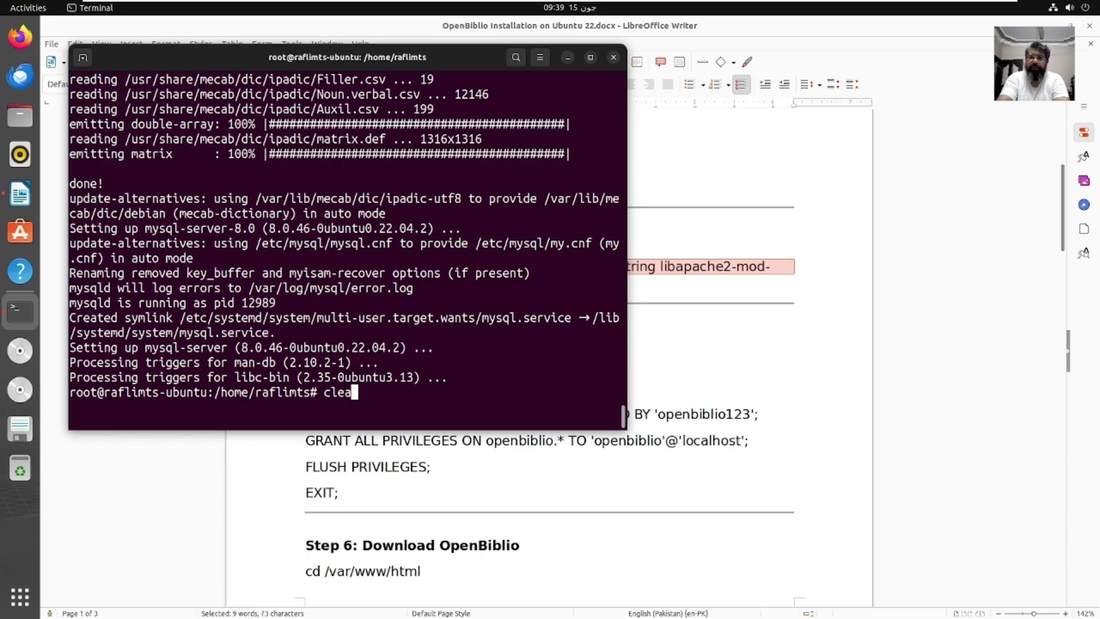
key(Return)
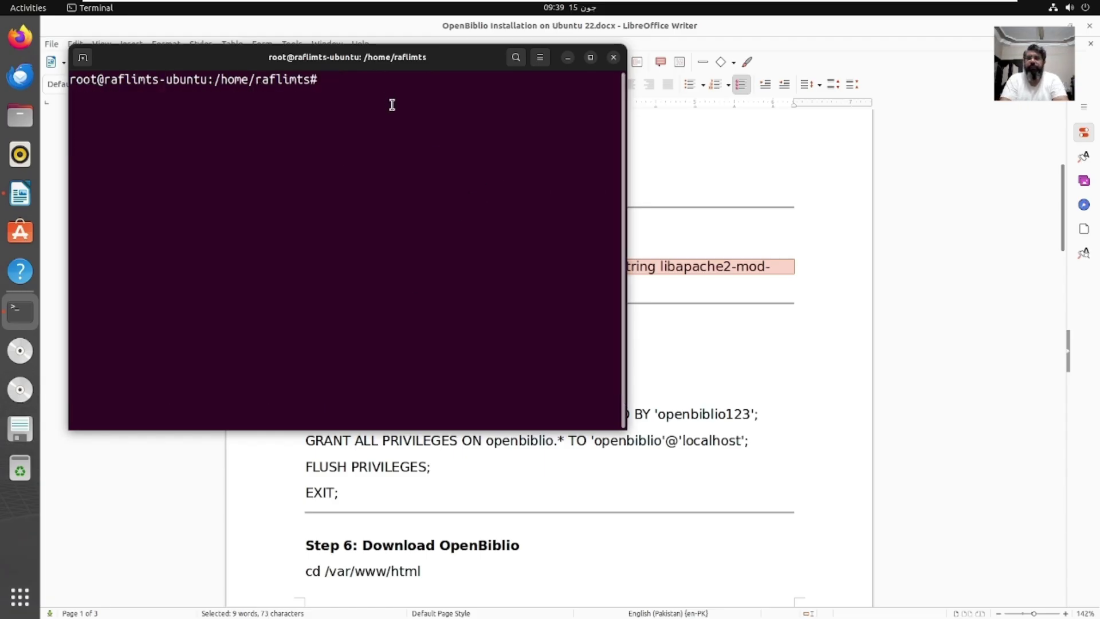
right_click(393, 108)
click(441, 144)
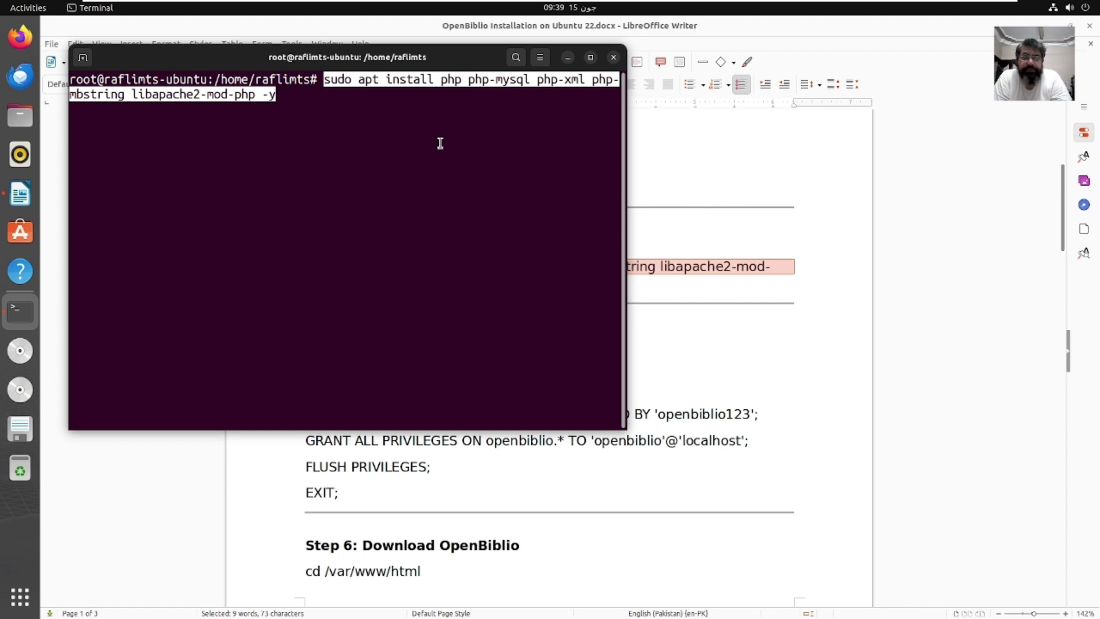
key(Return)
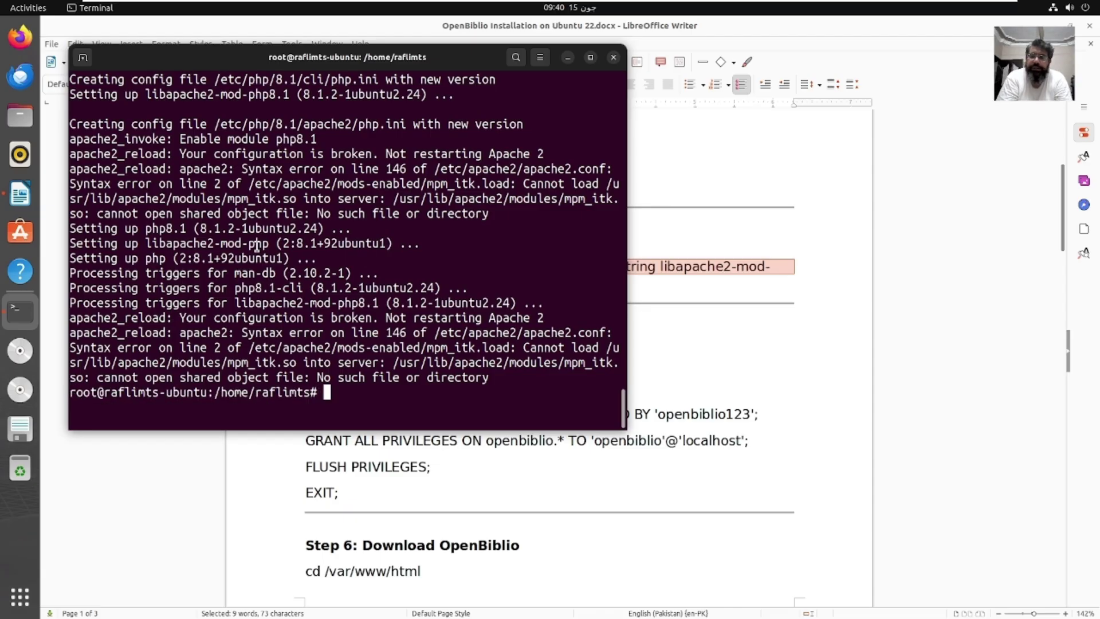
text(clear)
key(Return)
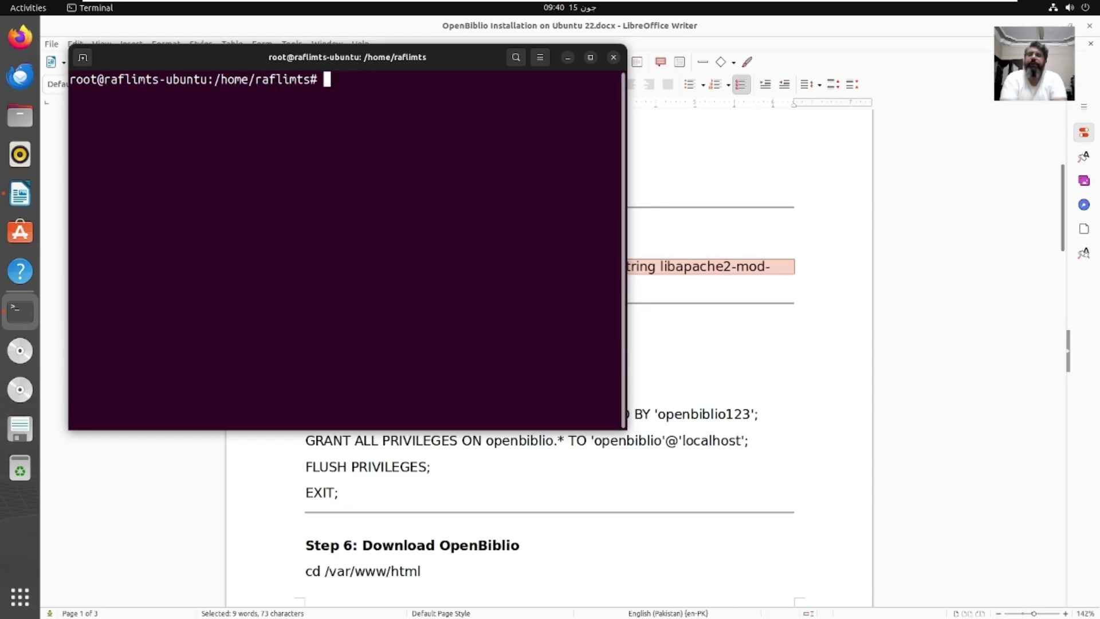
Step: Open the MySQL monitor in the terminal with sudo mysql from Step 5
click(718, 355)
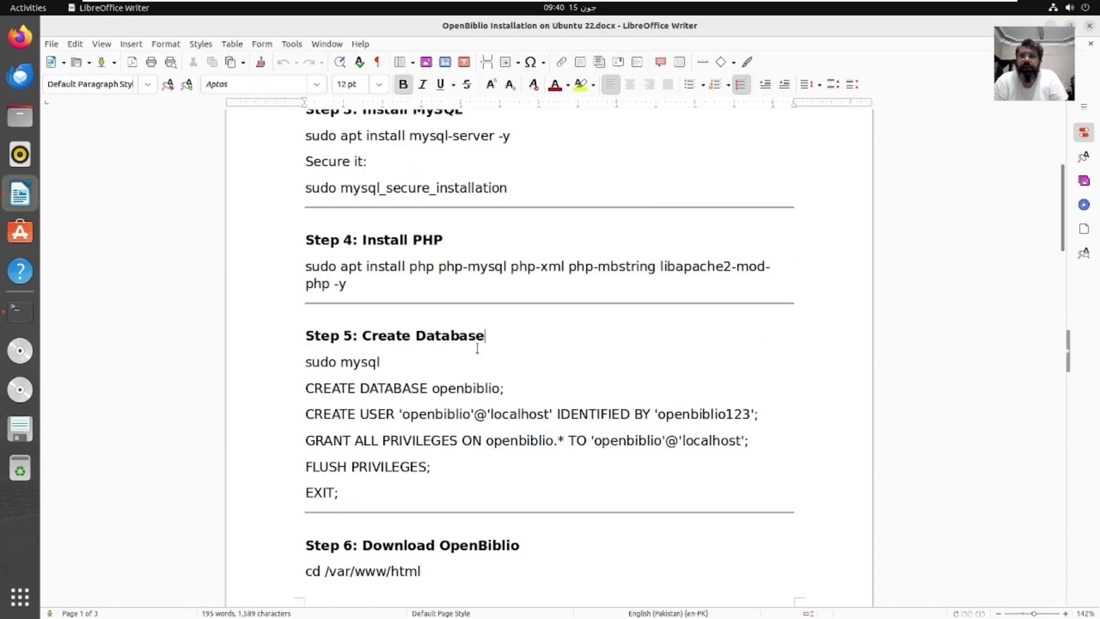
mouse_move(306, 364)
mouse_down()
mouse_move(397, 363)
mouse_move(308, 367)
mouse_up()
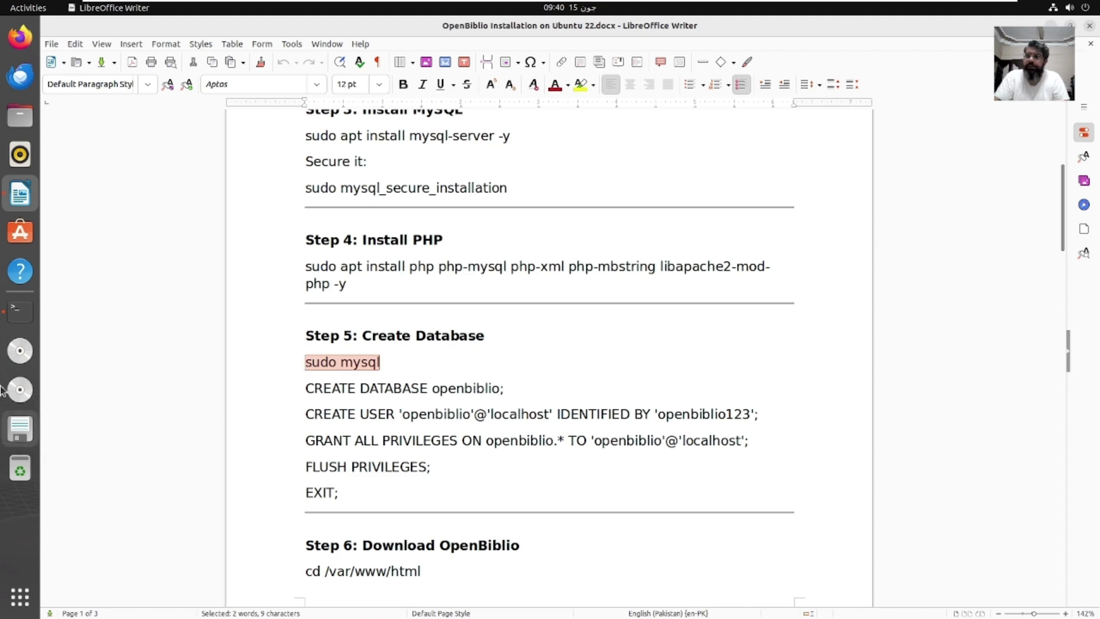
click(22, 314)
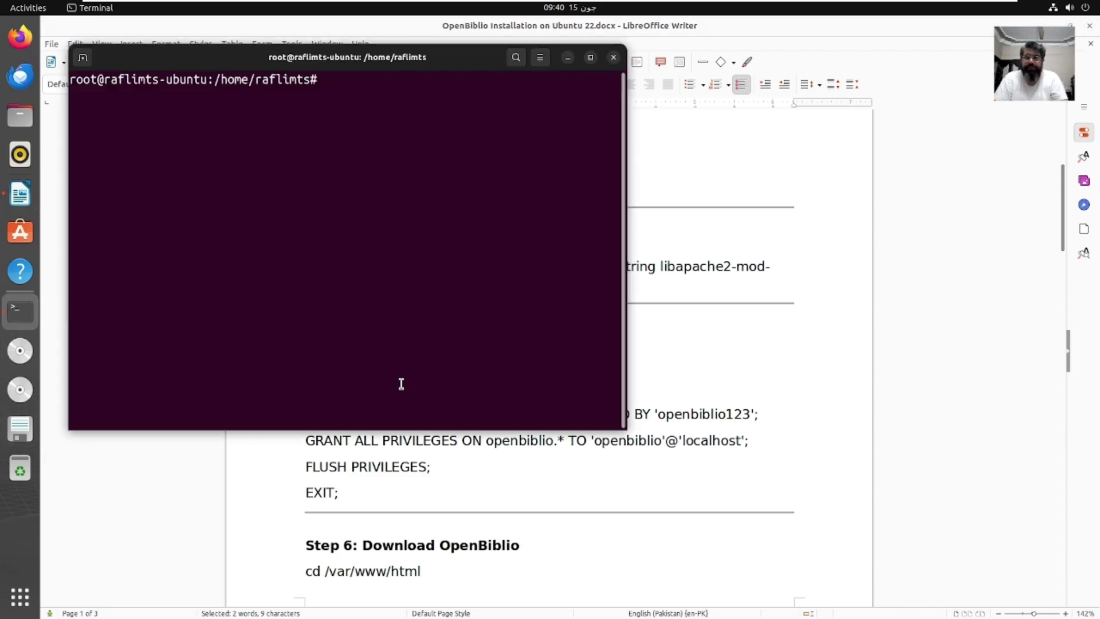
right_click(402, 384)
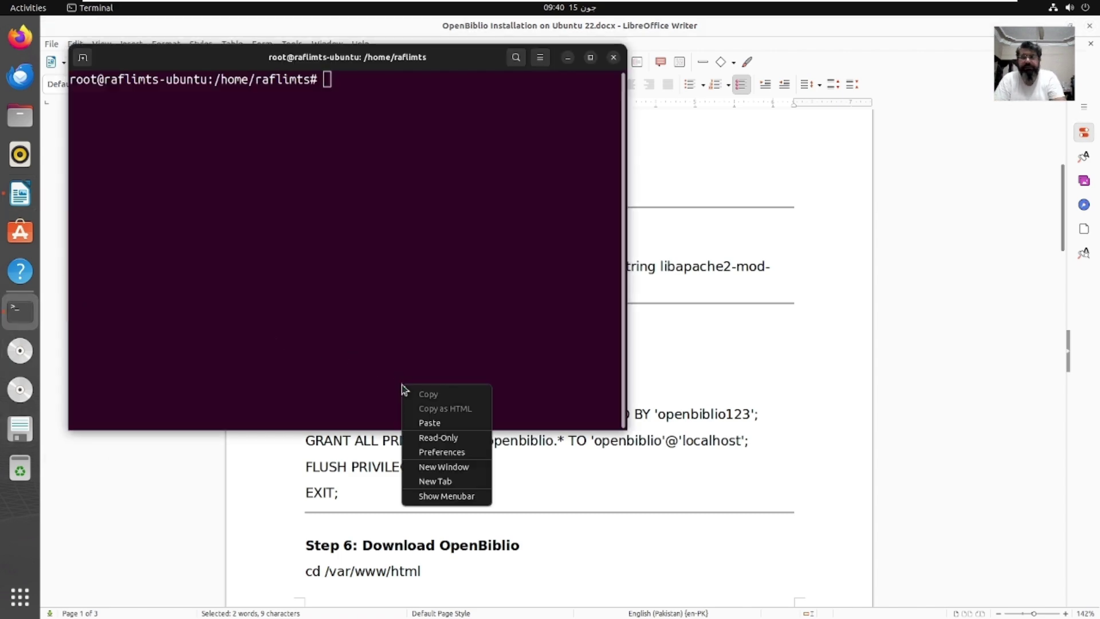
click(441, 427)
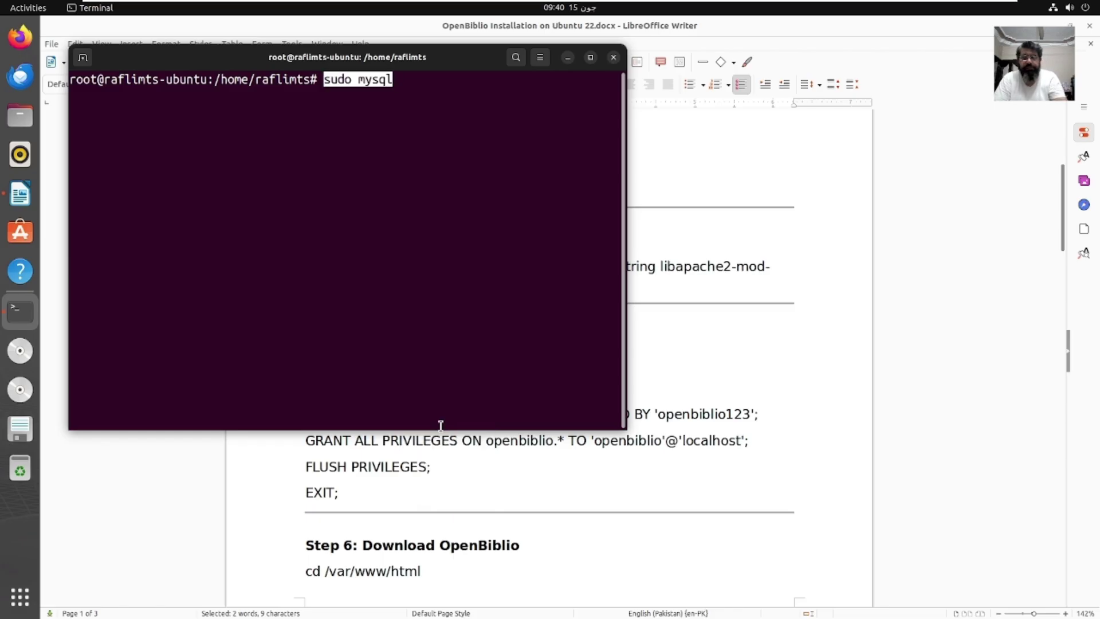
key(Return)
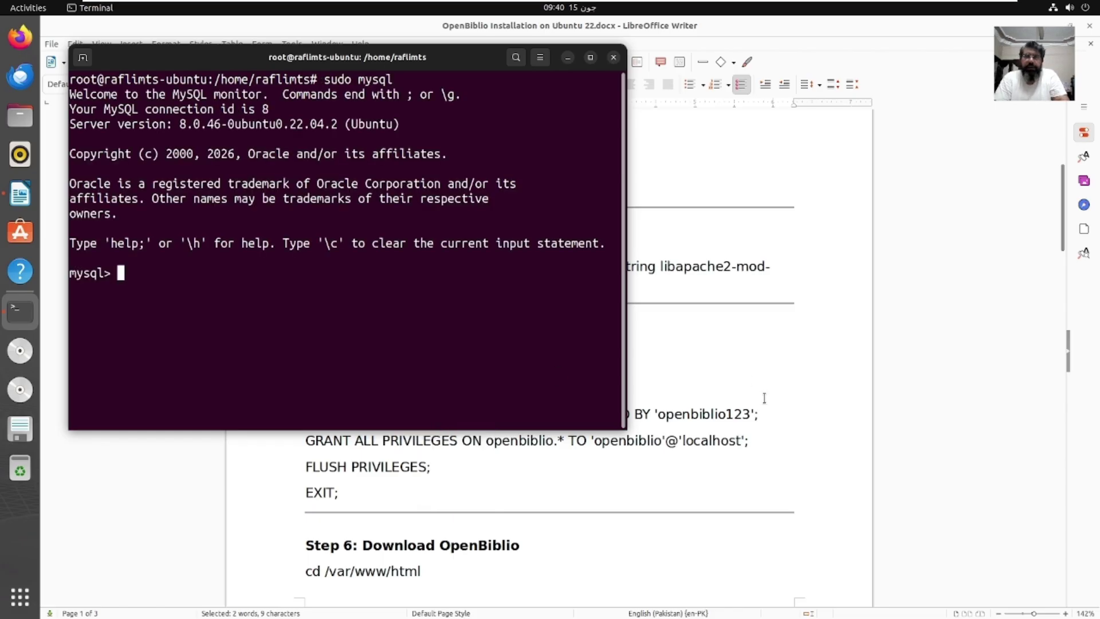
Step: Run the Step 5 SQL creating the openbiblio database and openbiblio@localhost user, then EXIT
key(alt+Tab)
click(386, 428)
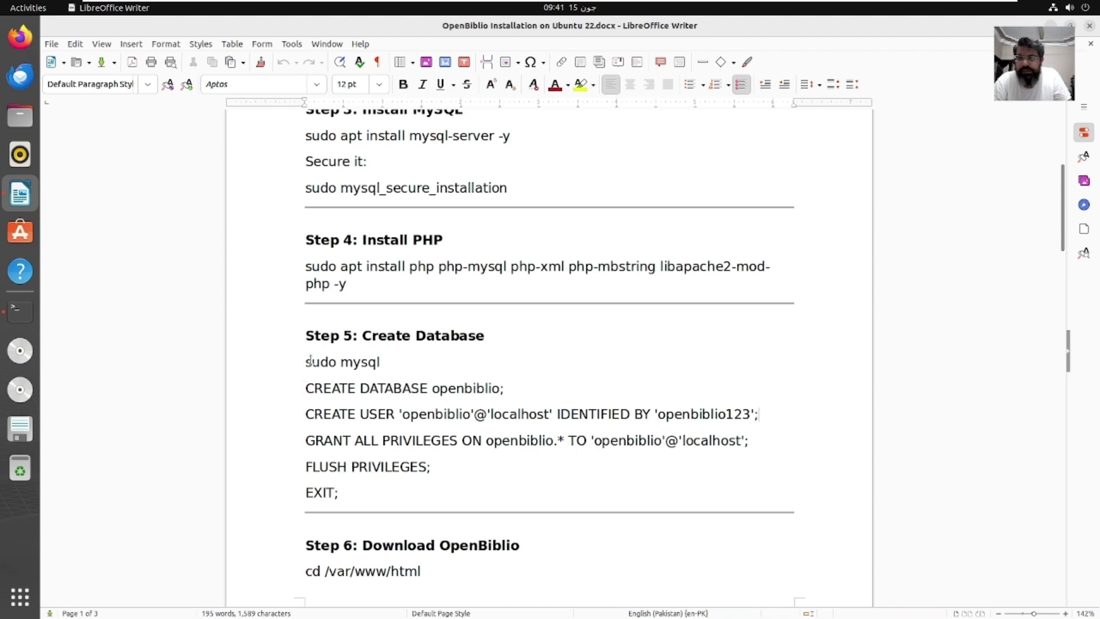
drag(308, 389, 338, 495)
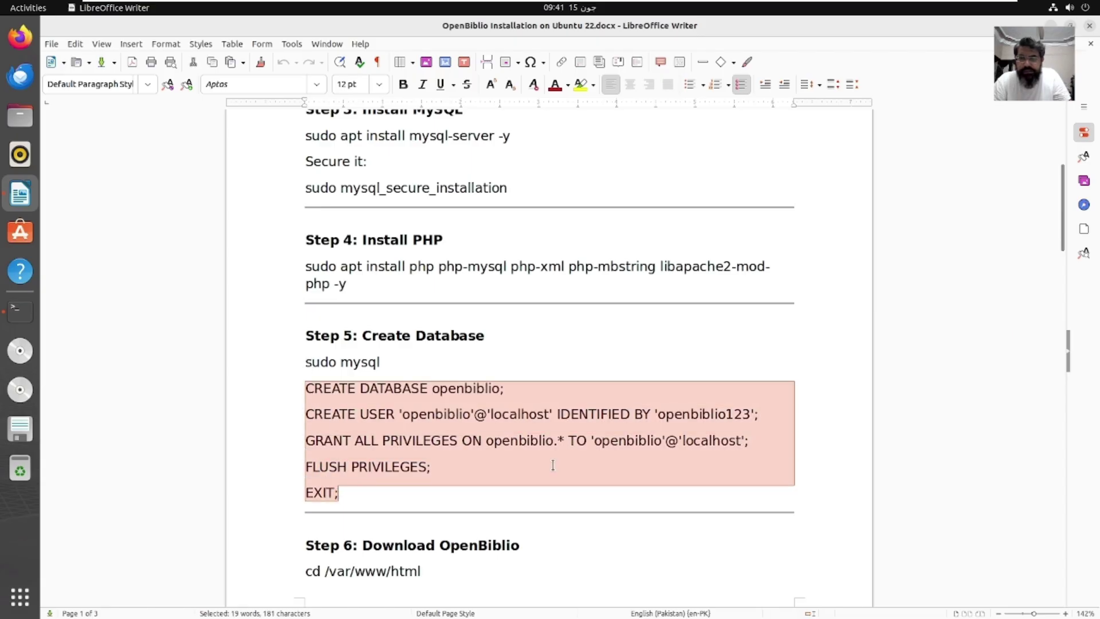
right_click(338, 496)
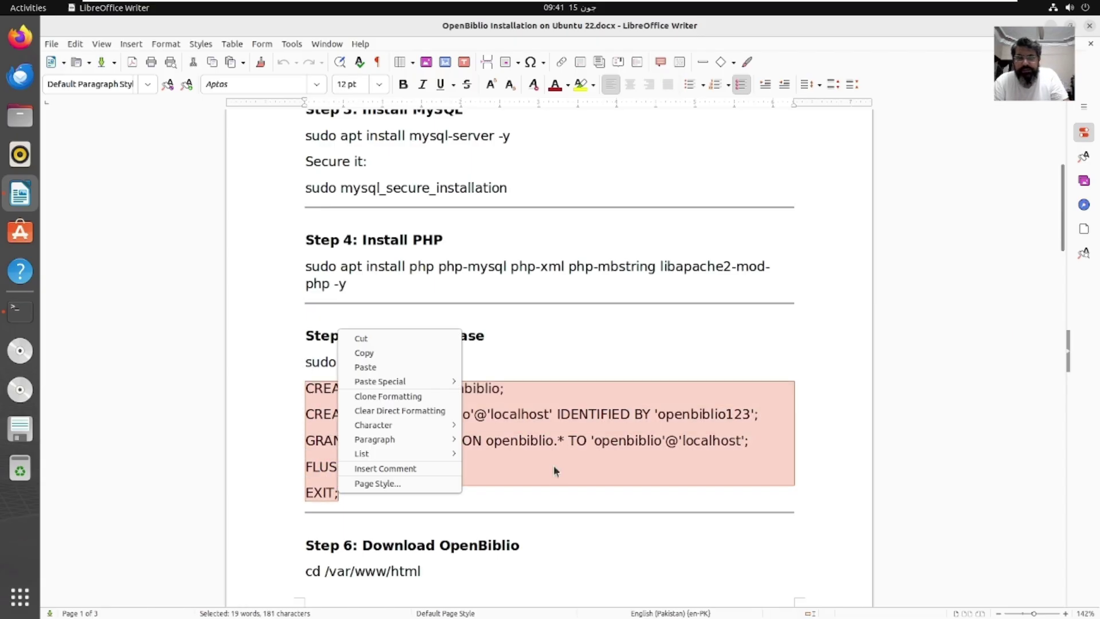
click(422, 353)
click(20, 311)
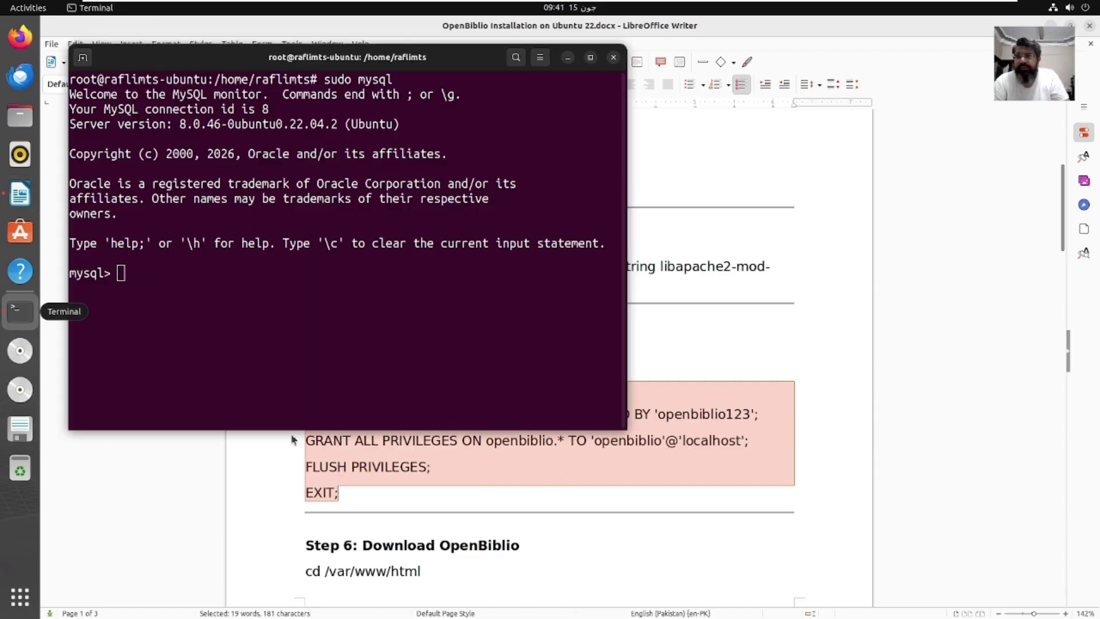
right_click(349, 383)
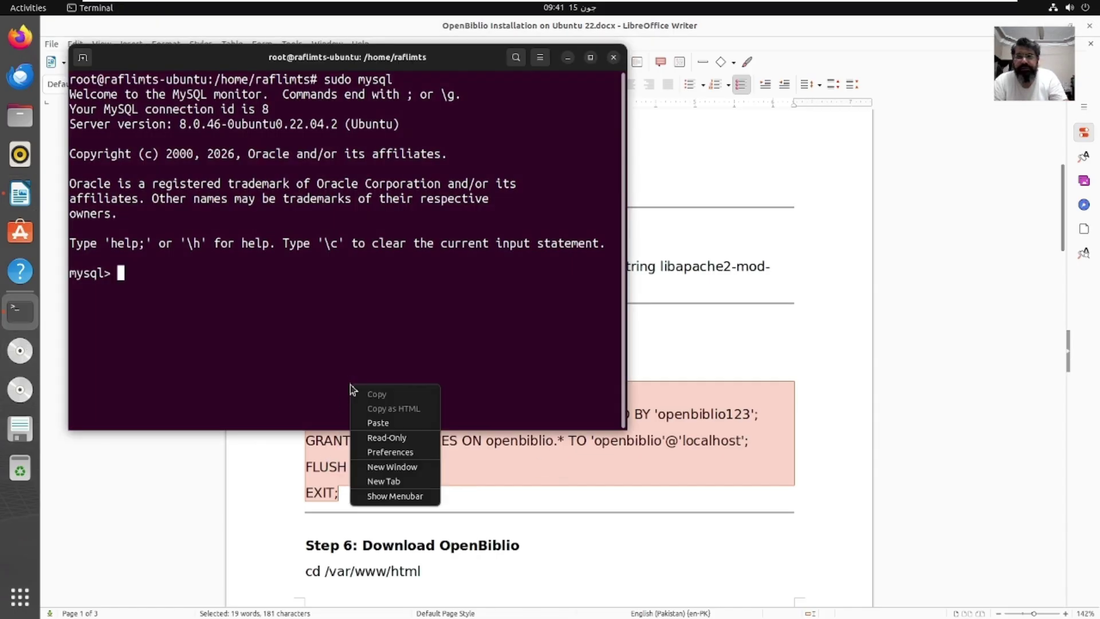
click(377, 423)
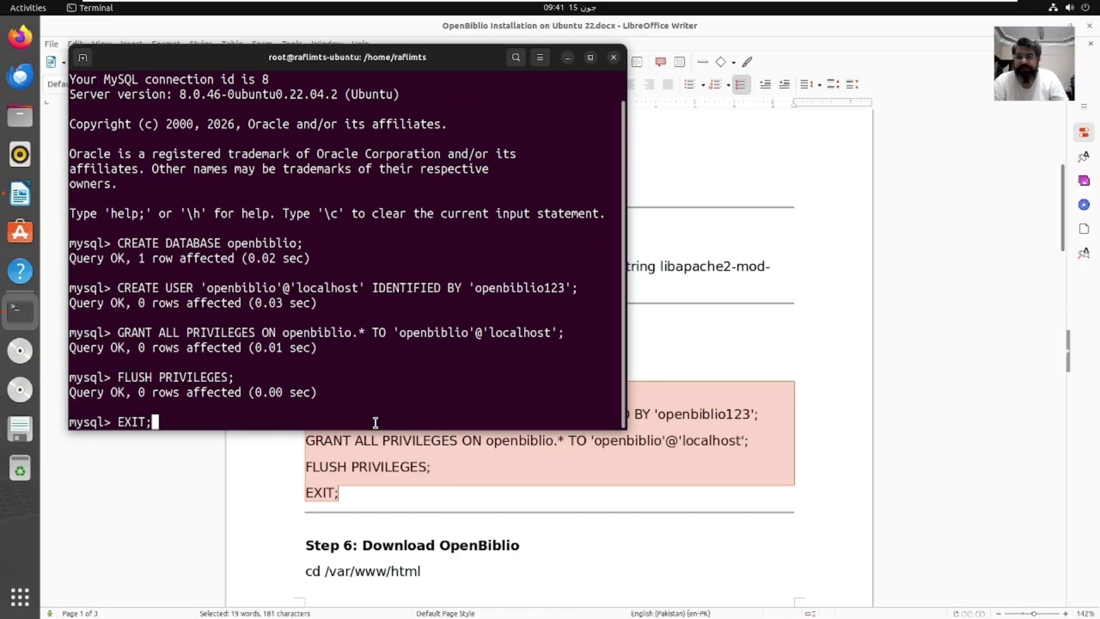
key(Return)
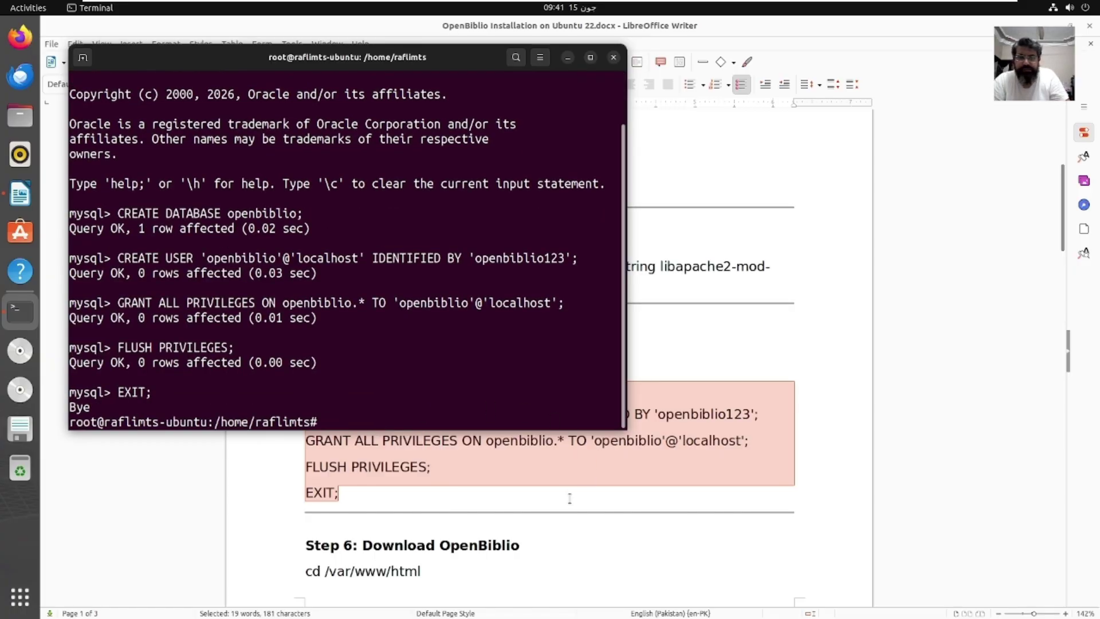
click(514, 555)
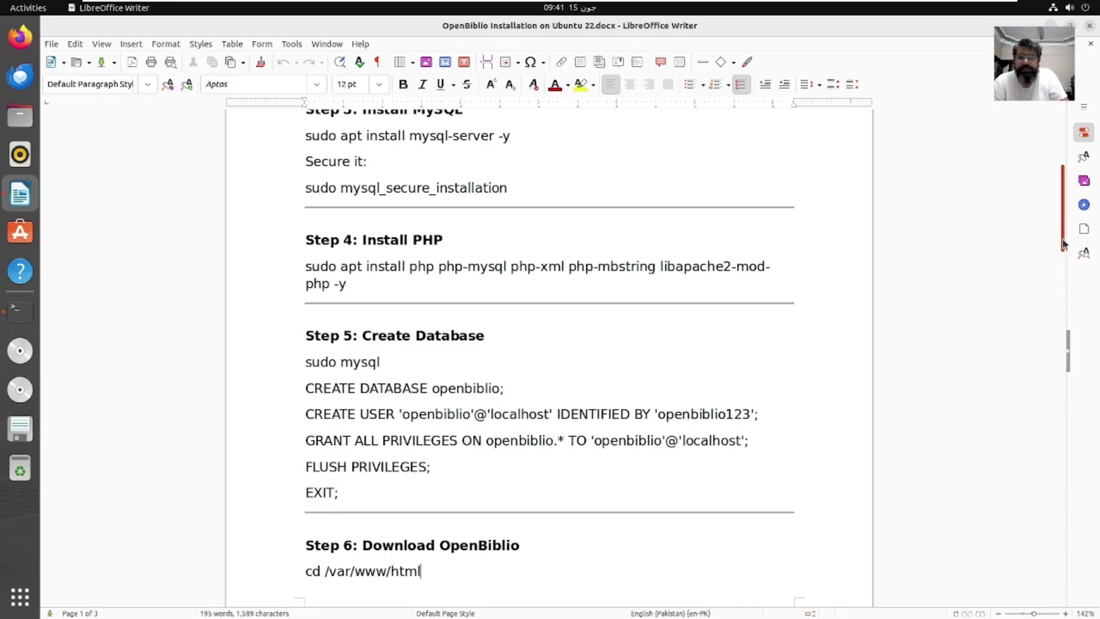
Step: Change the terminal's working directory to /var/www/html
drag(1063, 244, 1063, 274)
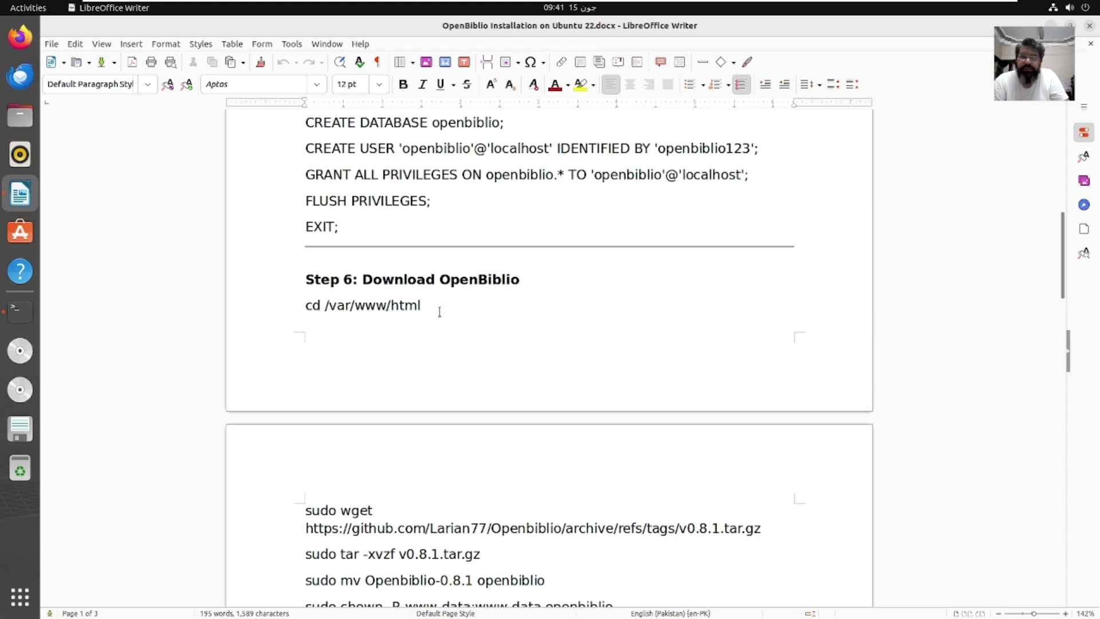
drag(387, 319, 307, 310)
right_click(306, 306)
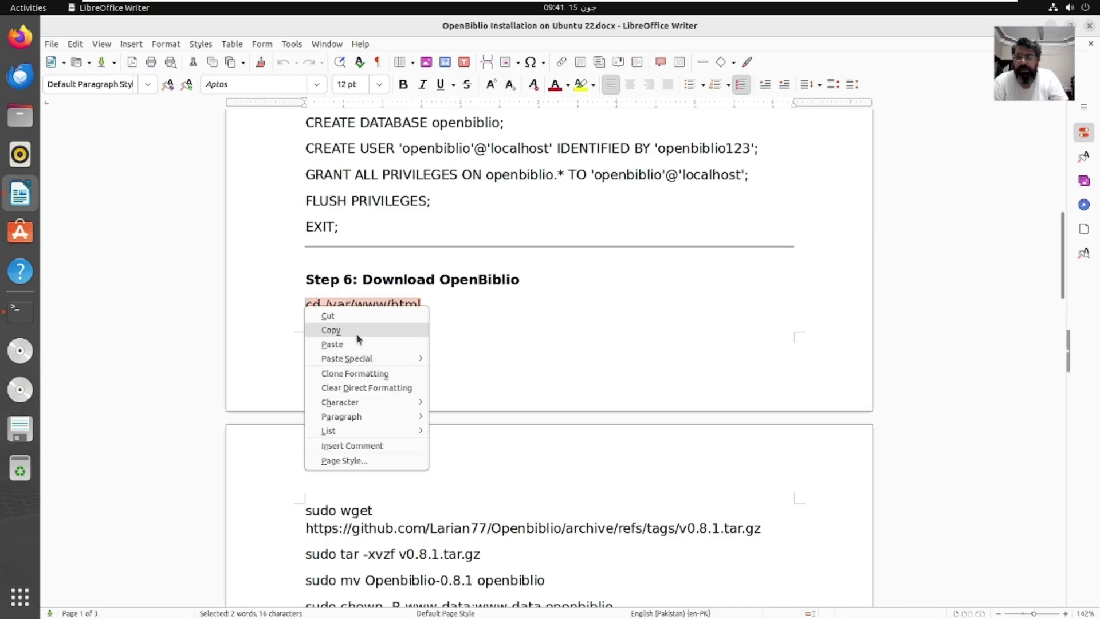
click(357, 336)
click(20, 310)
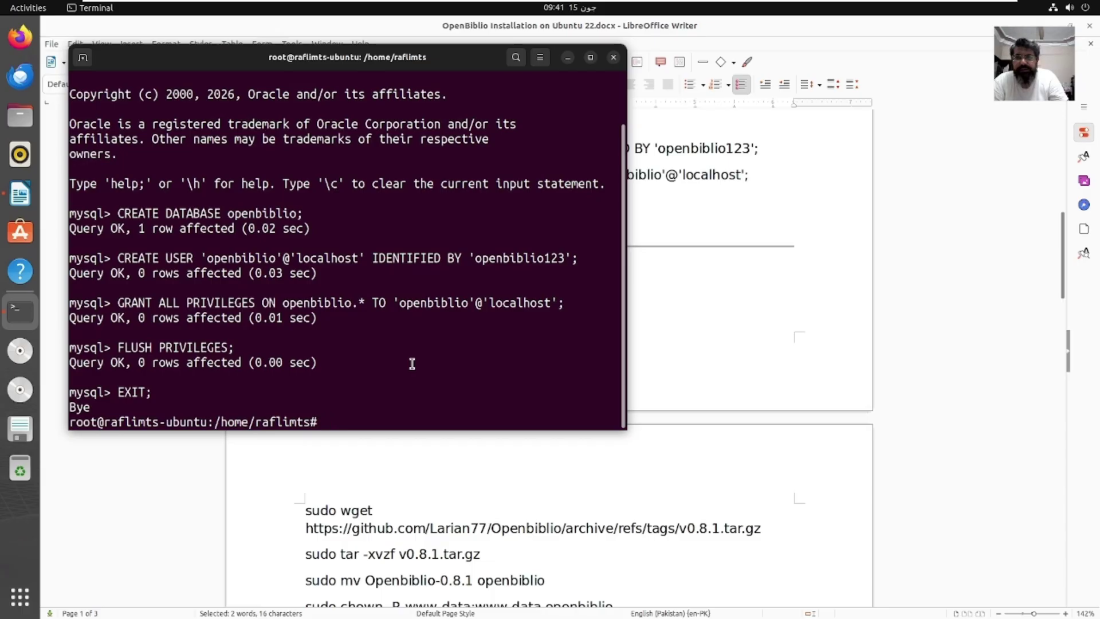
right_click(413, 364)
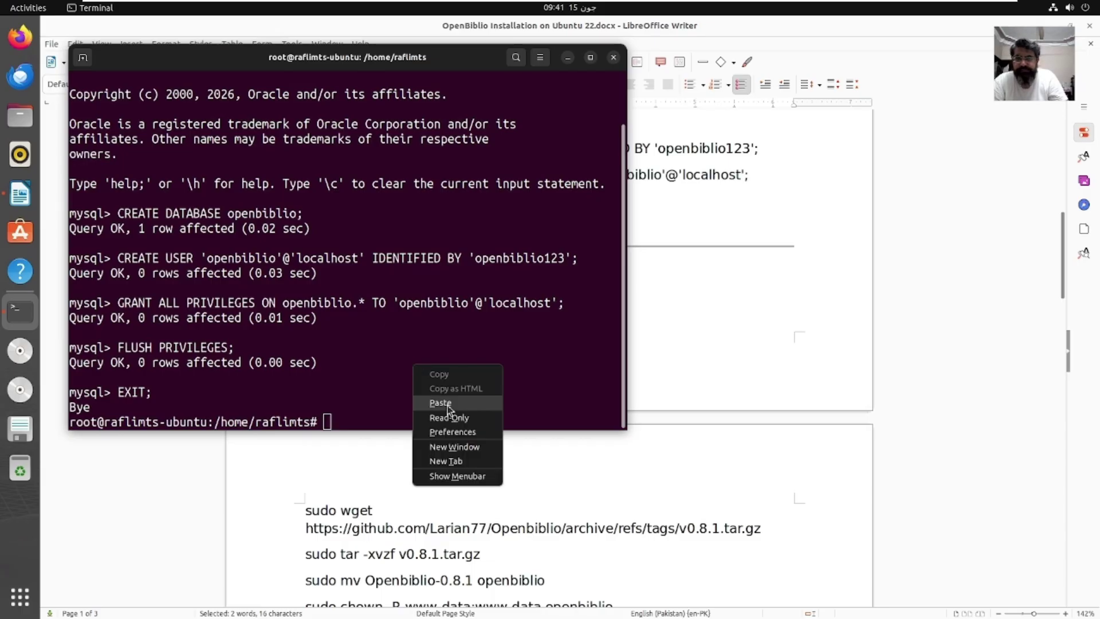
click(441, 403)
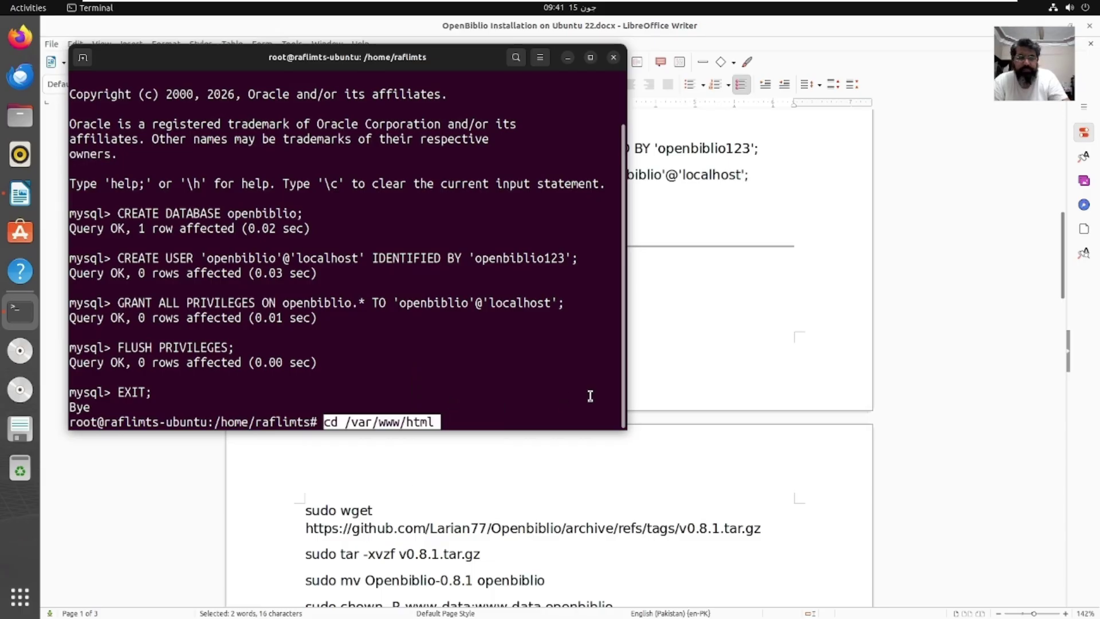
key(Return)
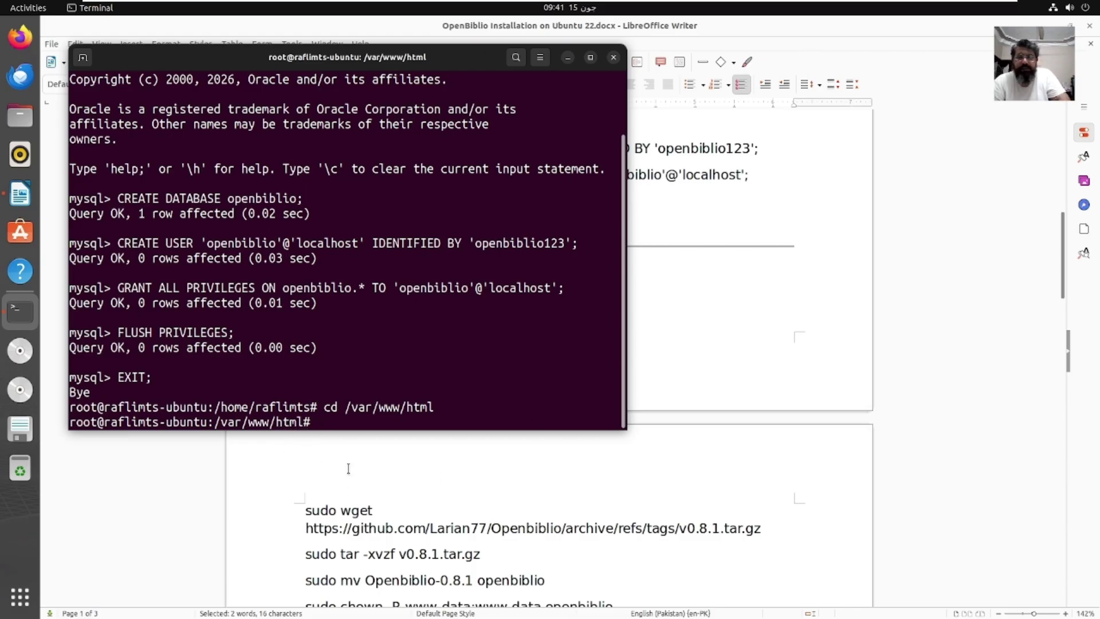
Step: Copy the sudo wget download command from the guide
click(482, 489)
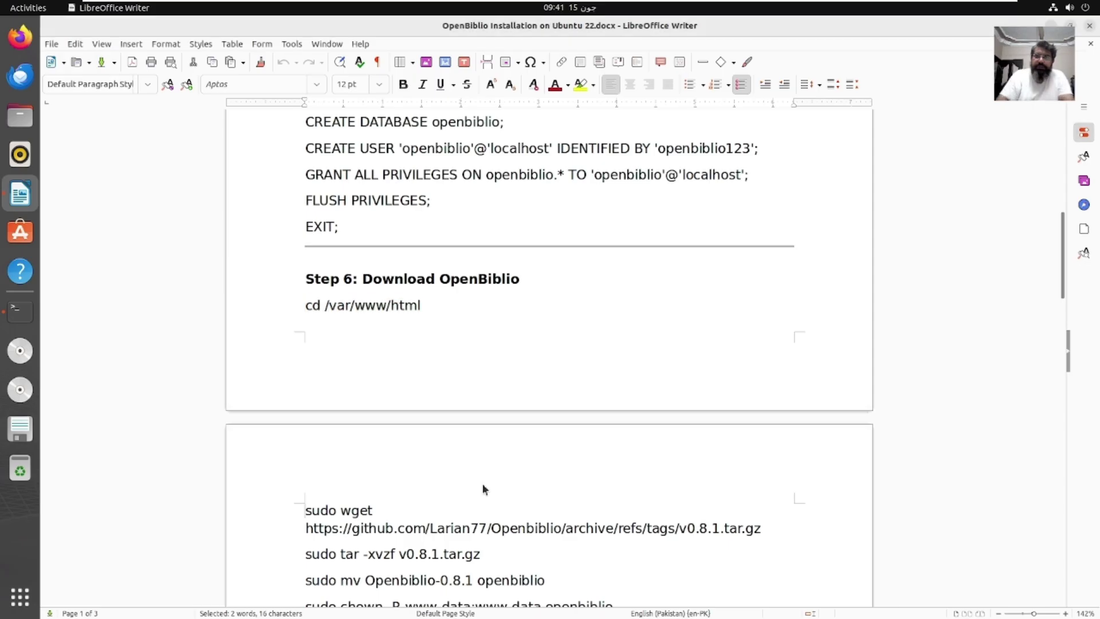
click(305, 528)
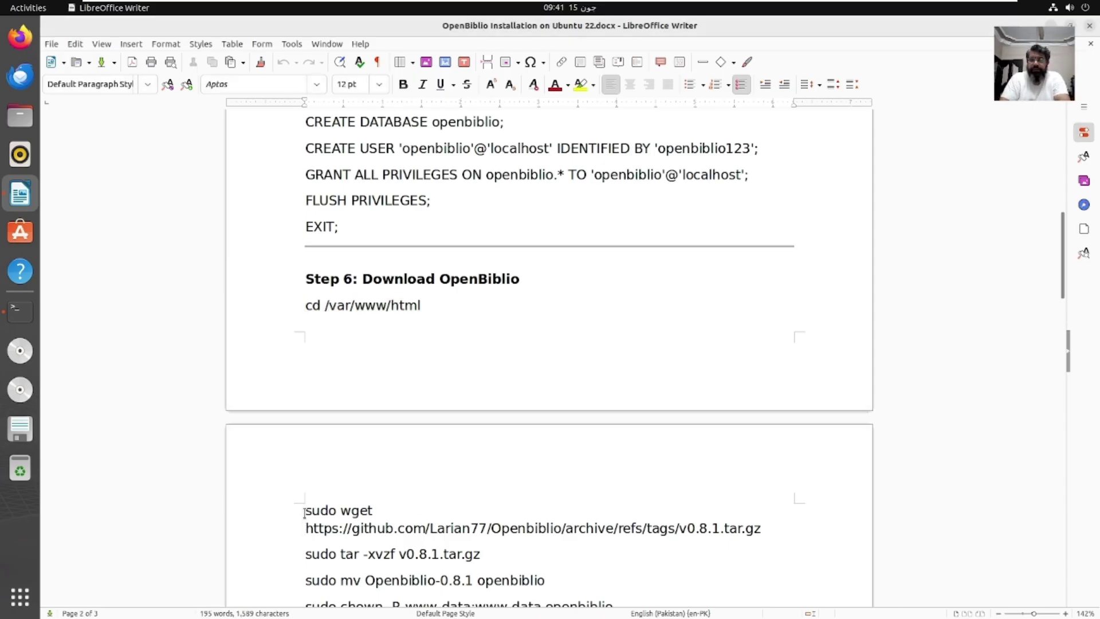
drag(304, 510, 768, 524)
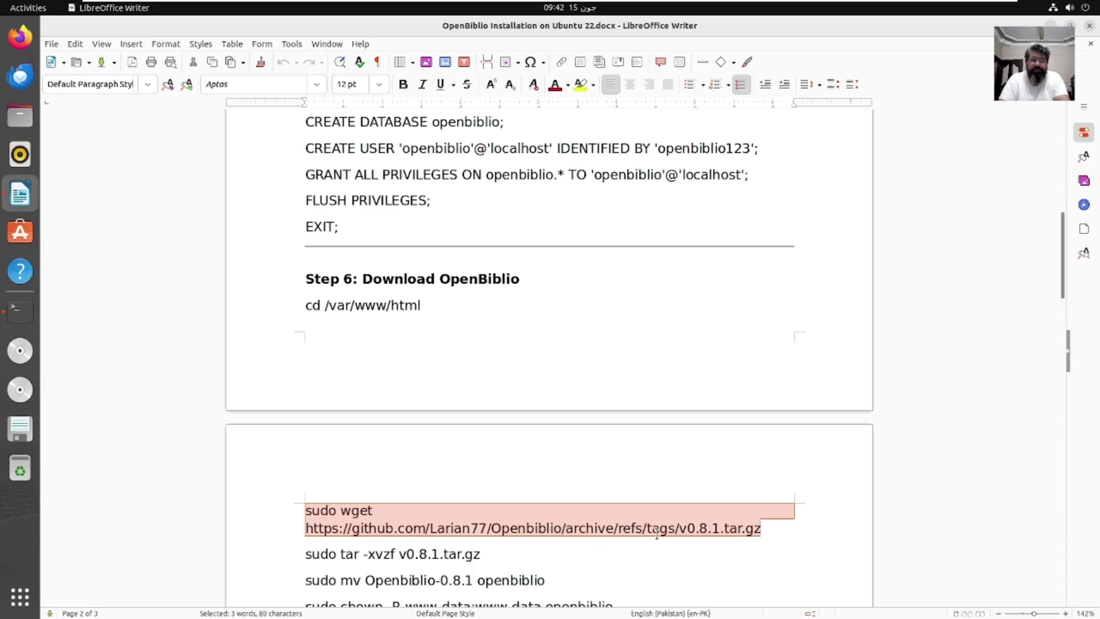
key(shift+F10)
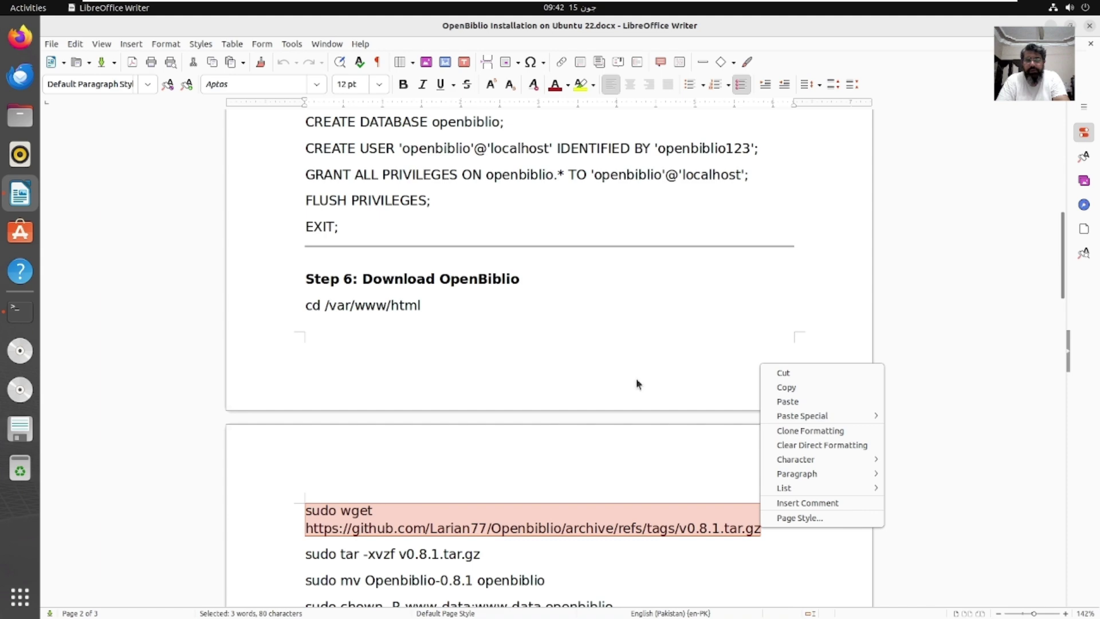
click(817, 389)
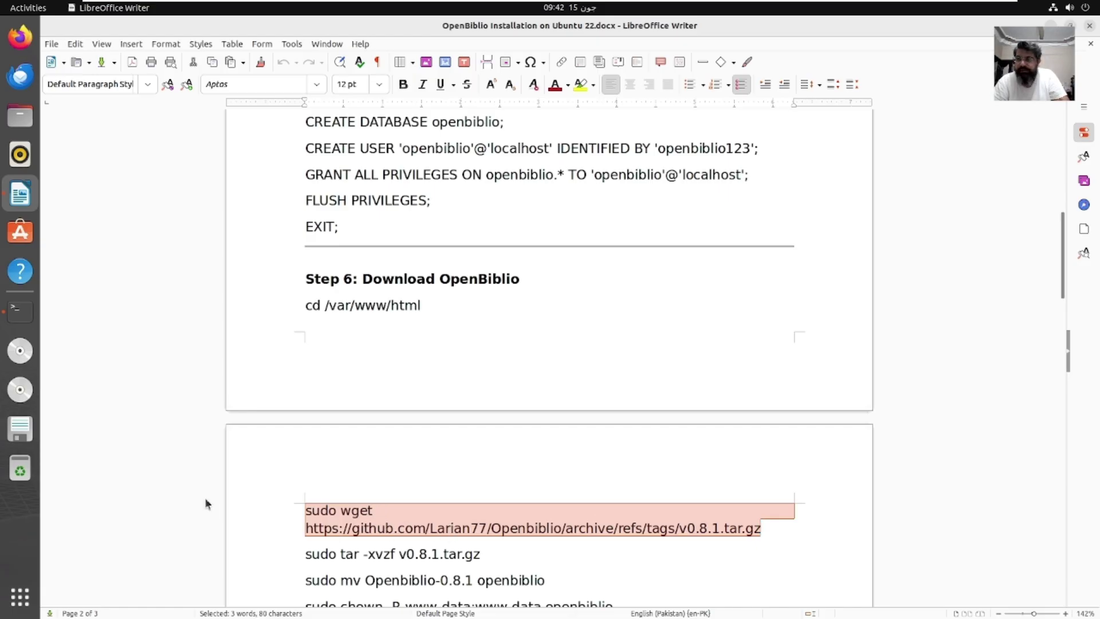
Step: Clear the terminal and run sudo wget to download the OpenBiblio v0.8.1.tar.gz archive
click(20, 37)
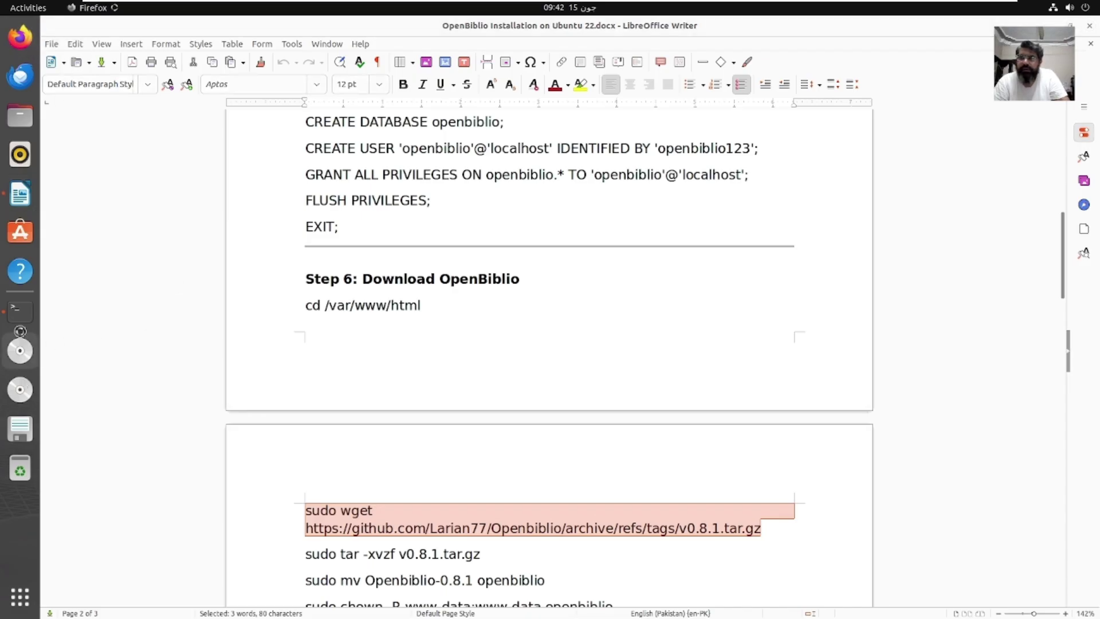
click(20, 311)
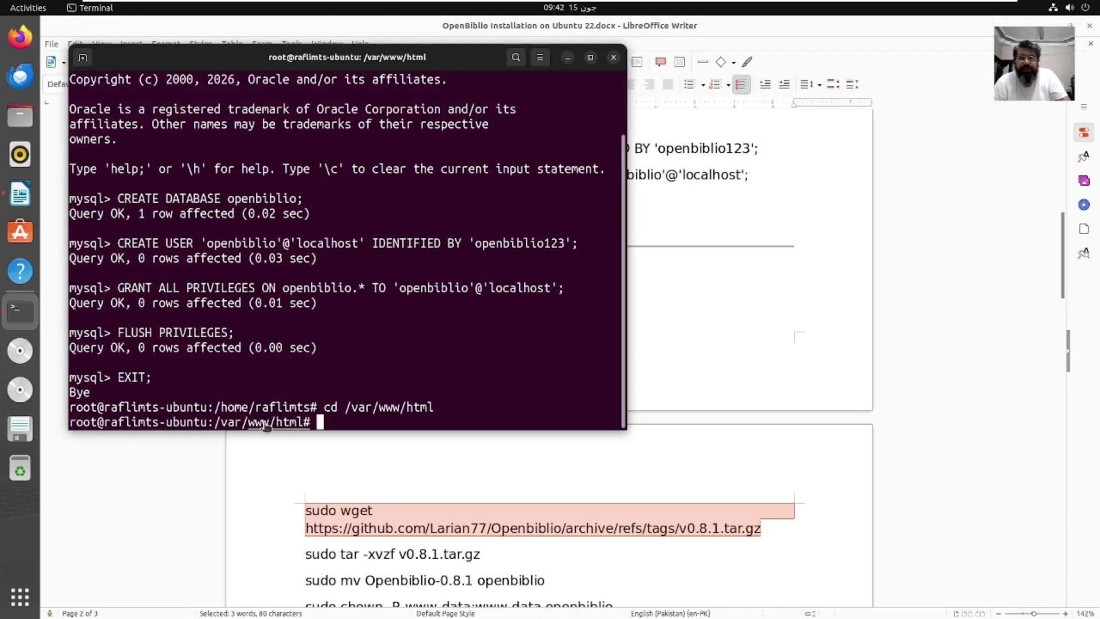
text(lear)
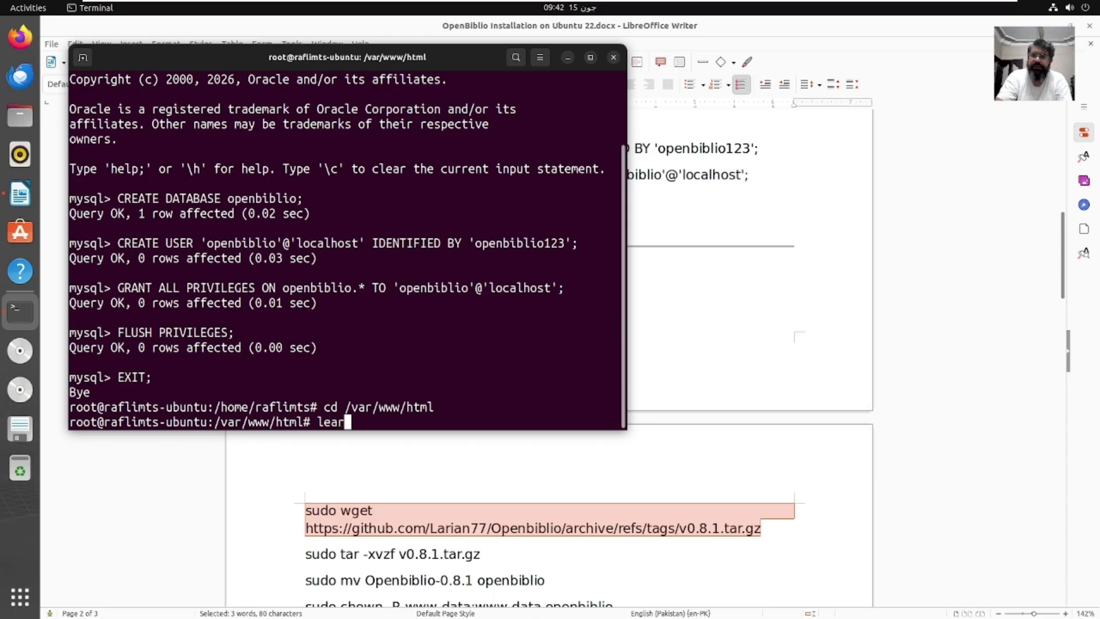
key(Return)
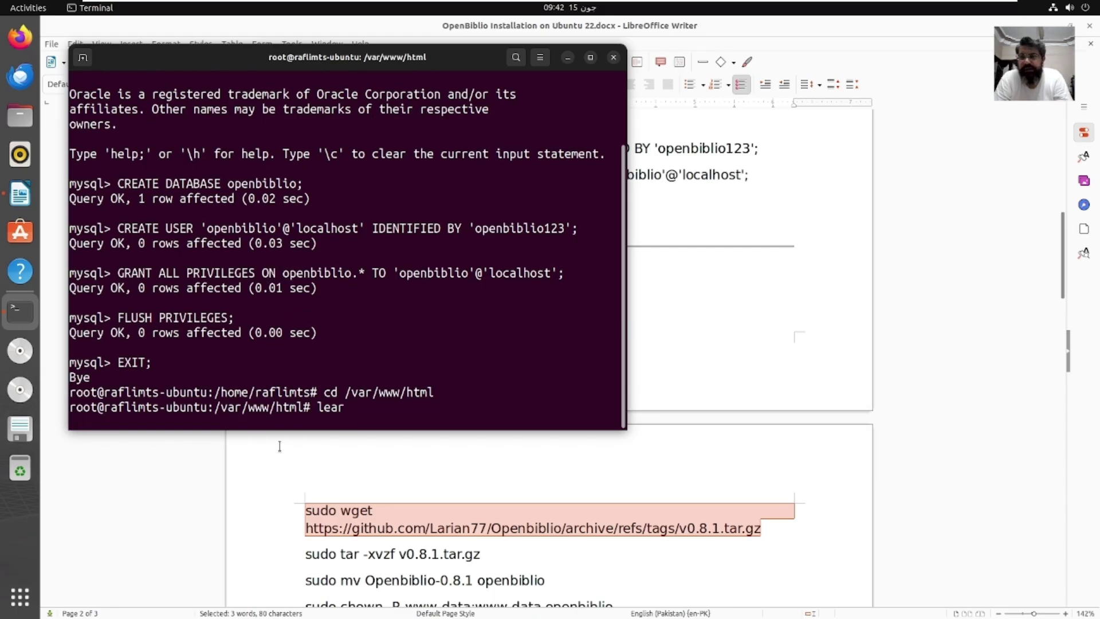
text(clear)
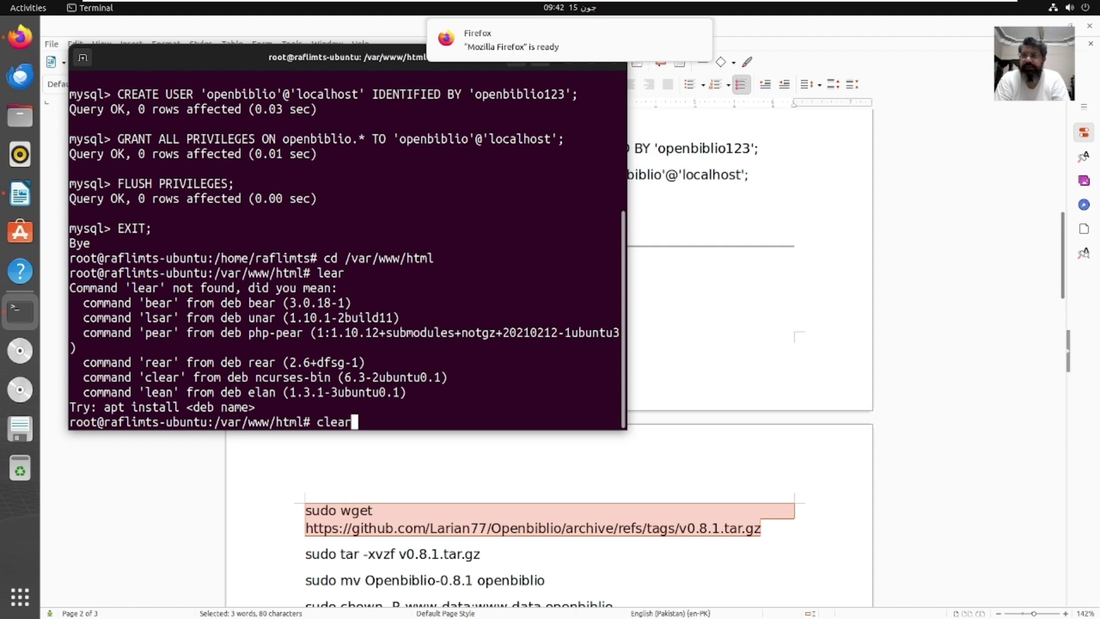
key(Return)
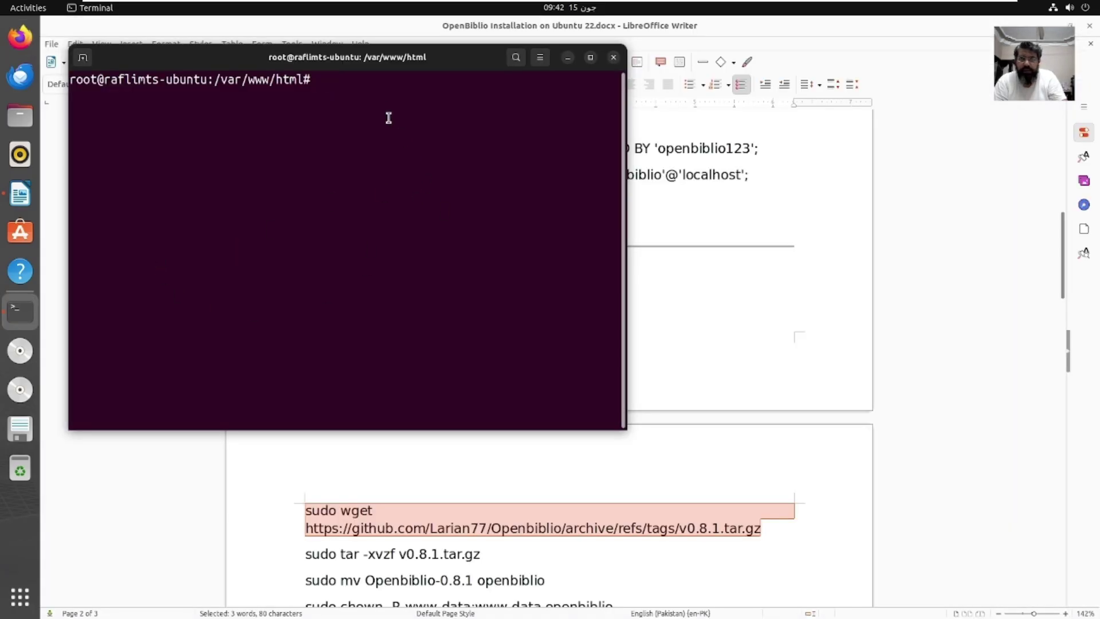
right_click(380, 86)
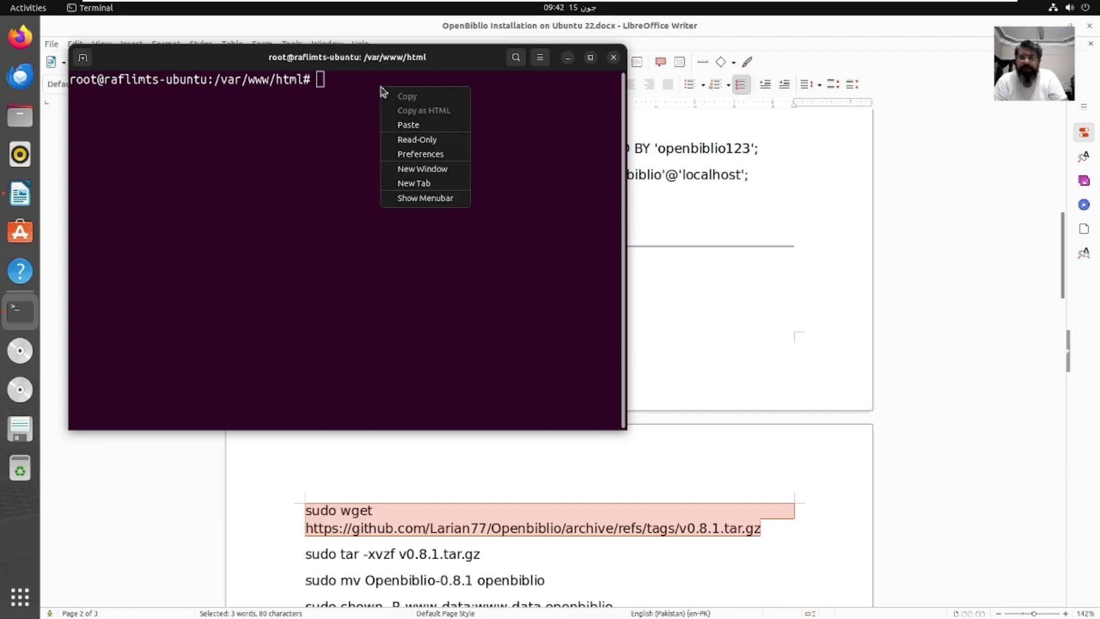
click(408, 123)
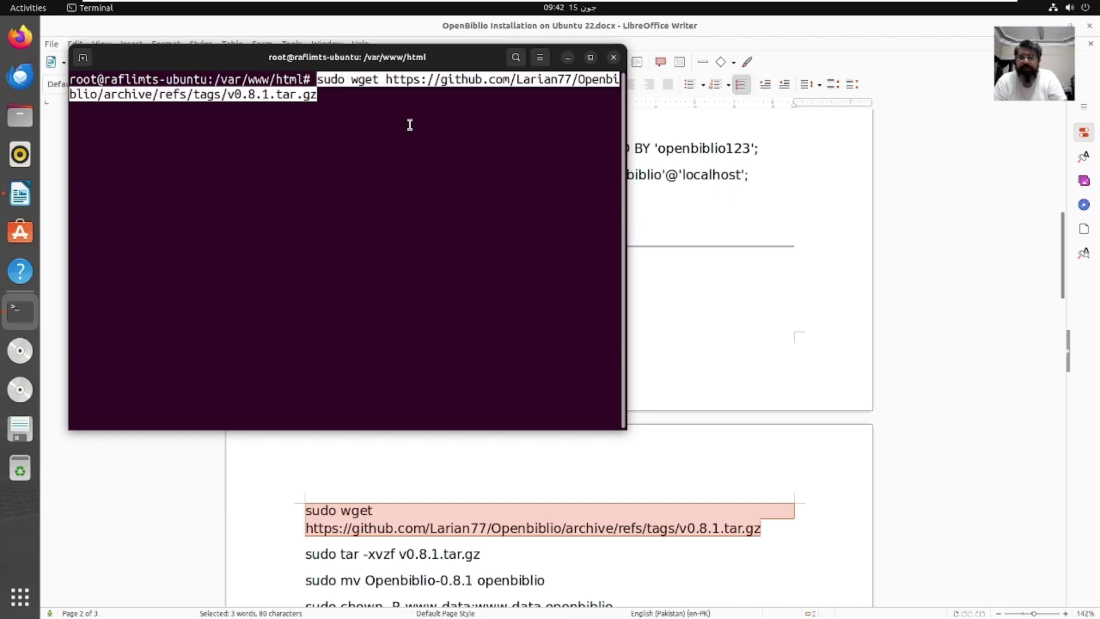
key(Return)
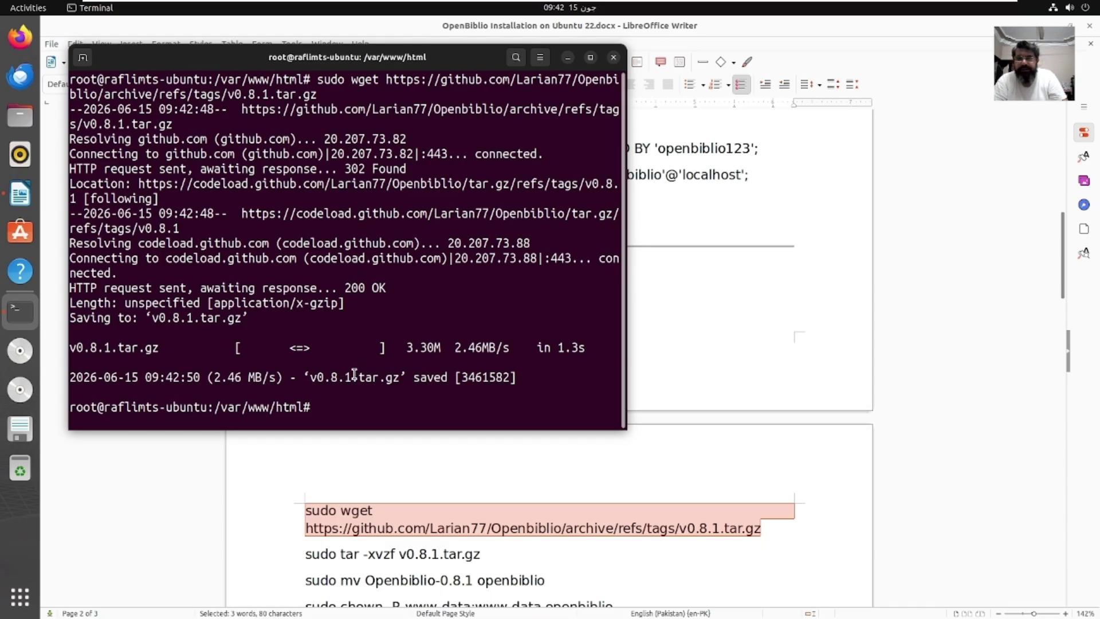
click(579, 490)
Step: Copy 'sudo tar -xvzf v0.8.1.tar.gz' from the guide and run it in the terminal
drag(304, 555, 480, 556)
right_click(479, 555)
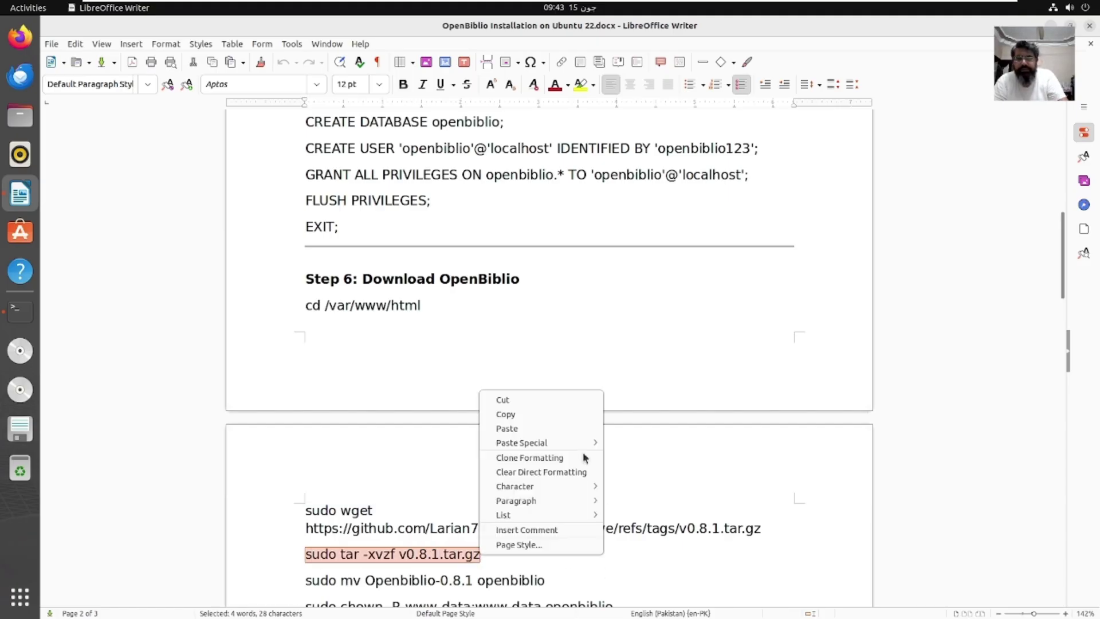
click(536, 420)
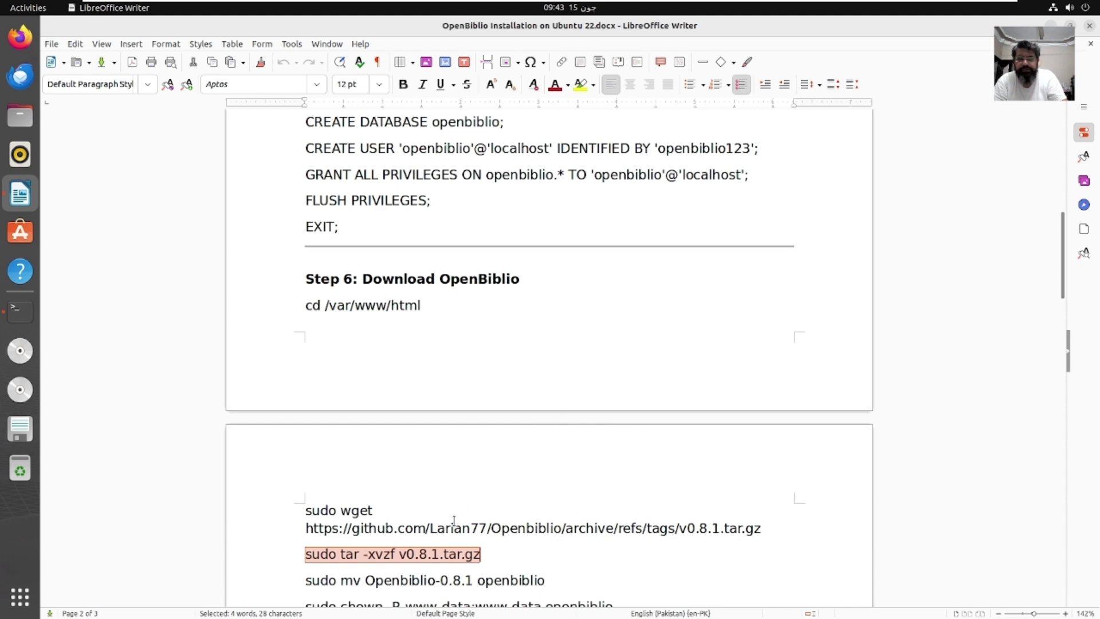
right_click(479, 554)
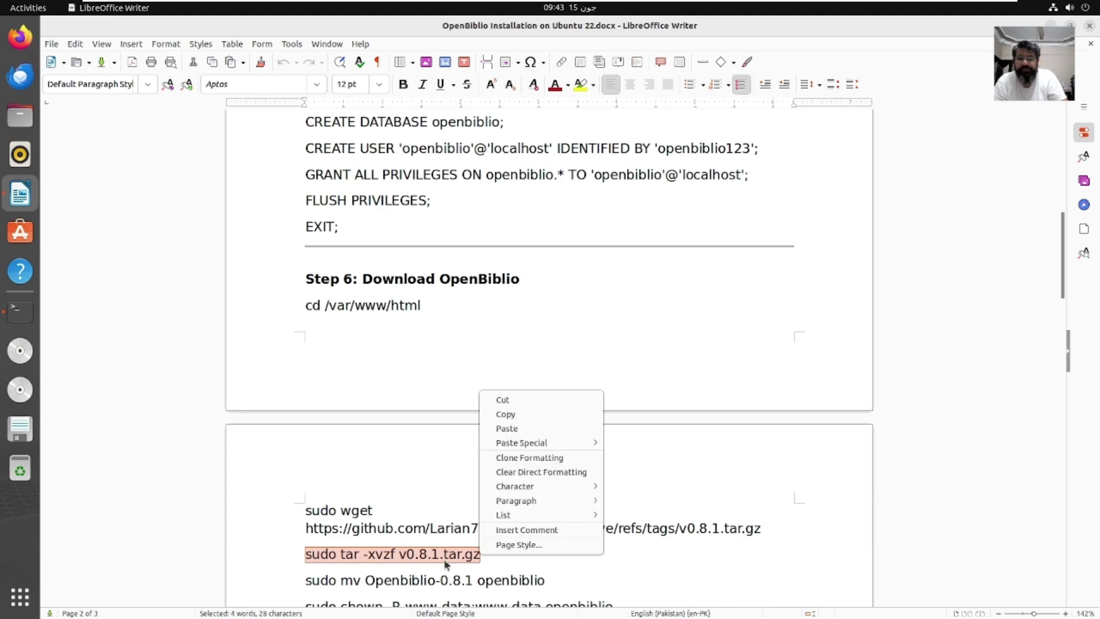
click(516, 414)
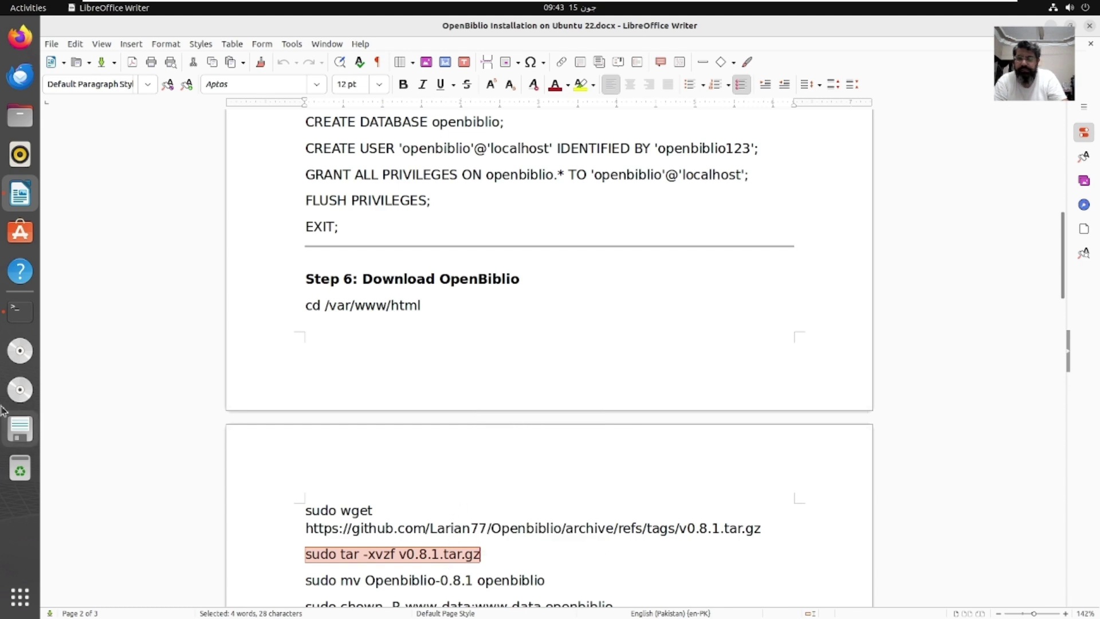
click(20, 310)
right_click(204, 395)
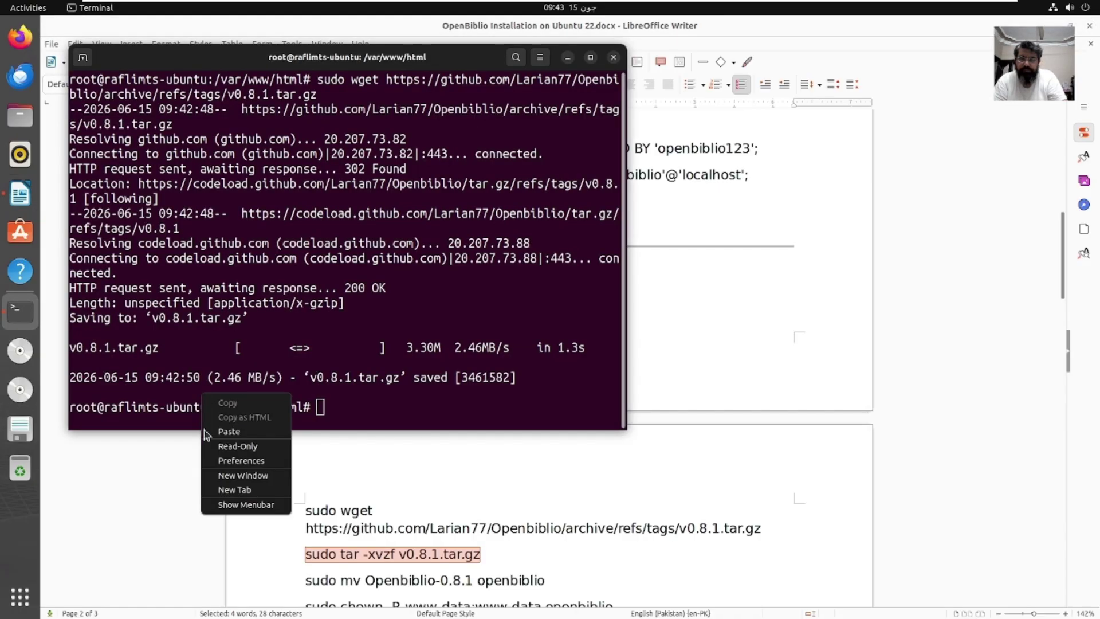
click(229, 433)
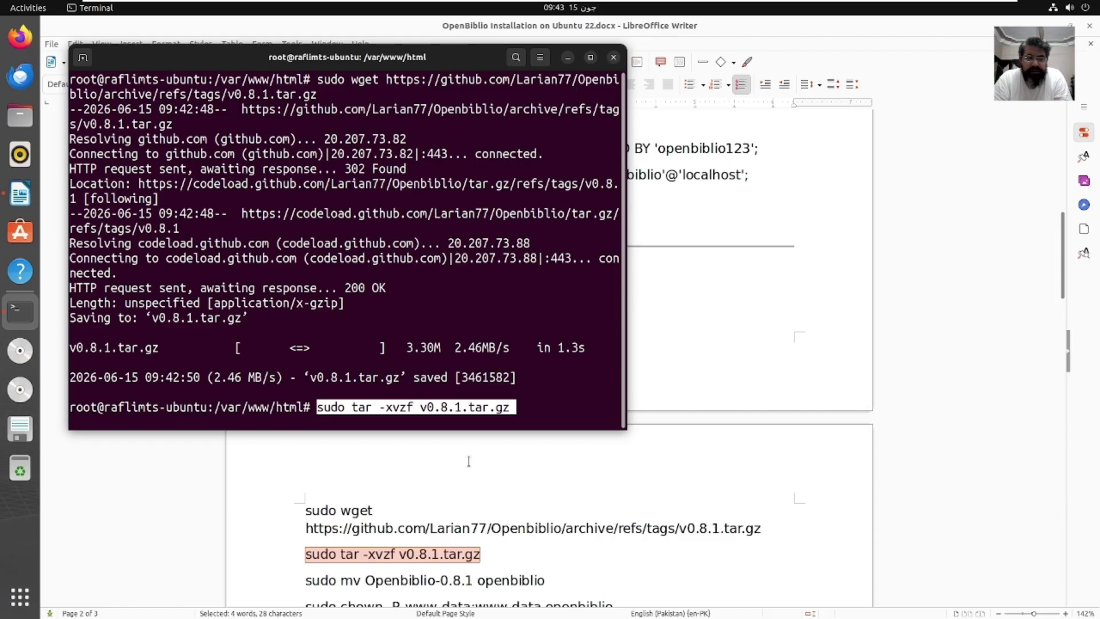
key(Return)
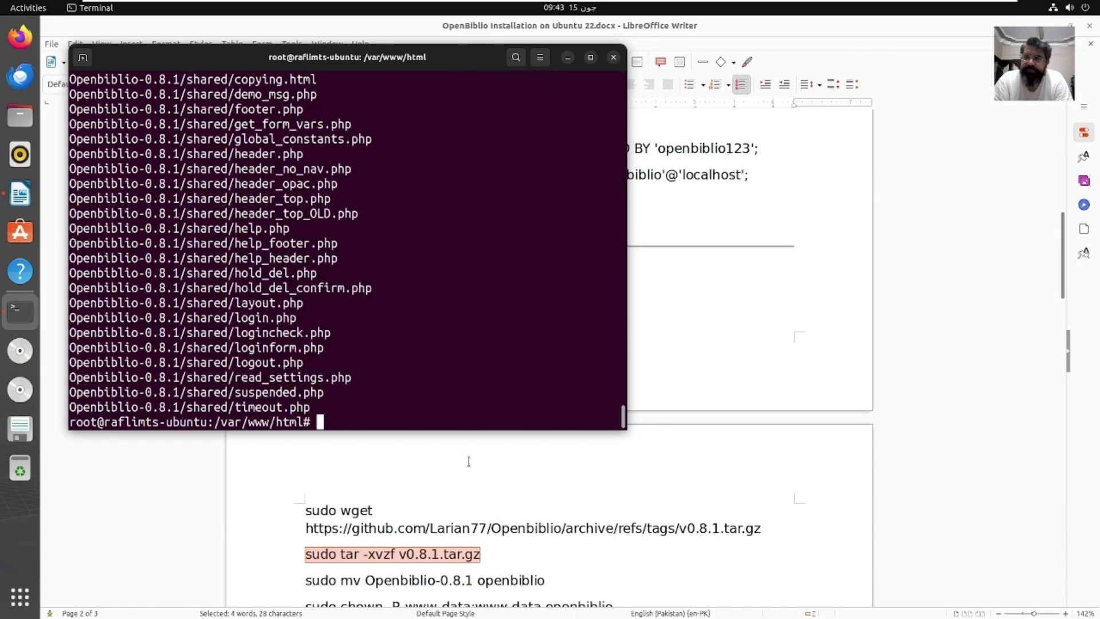
Step: Rename the folder with 'sudo mv Openbiblio-0.8.1 openbiblio' in the terminal
click(420, 496)
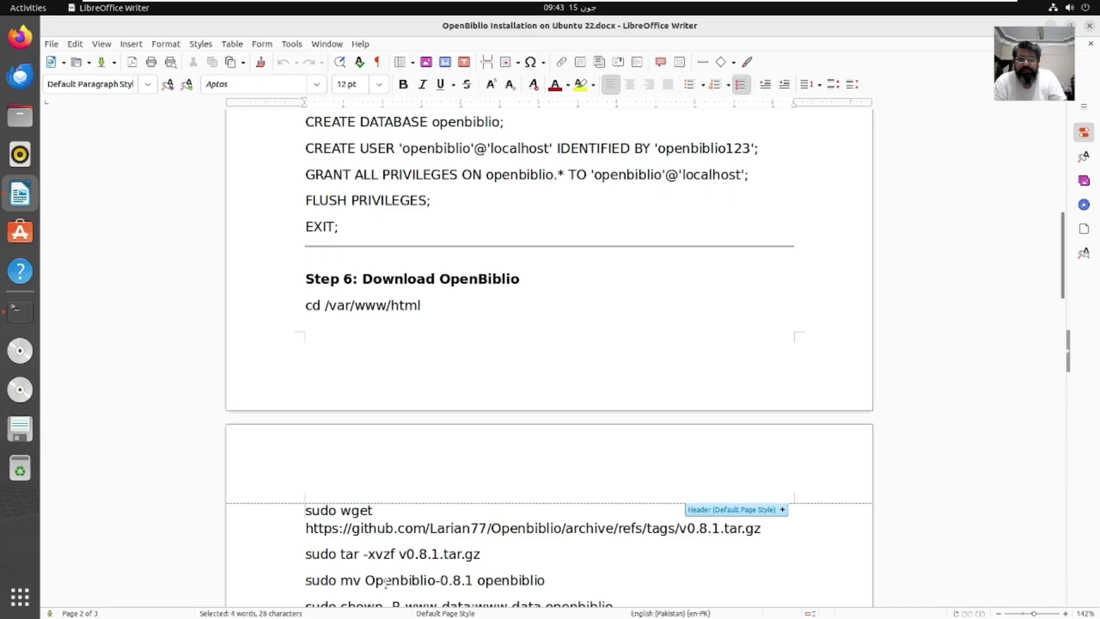
click(308, 580)
drag(1066, 232, 1070, 284)
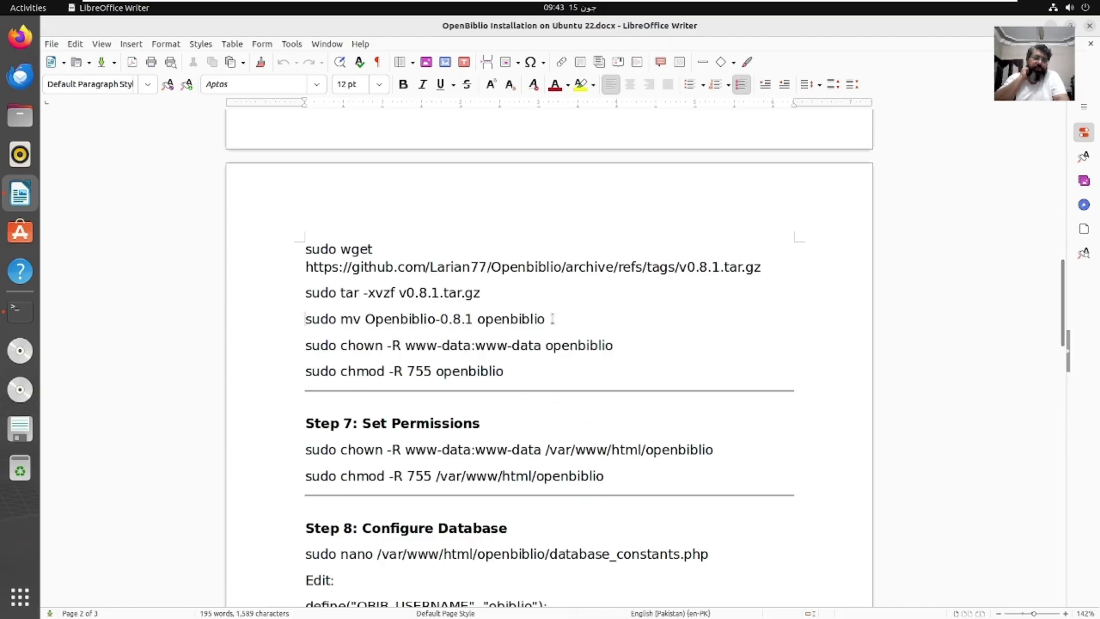
drag(553, 320, 311, 321)
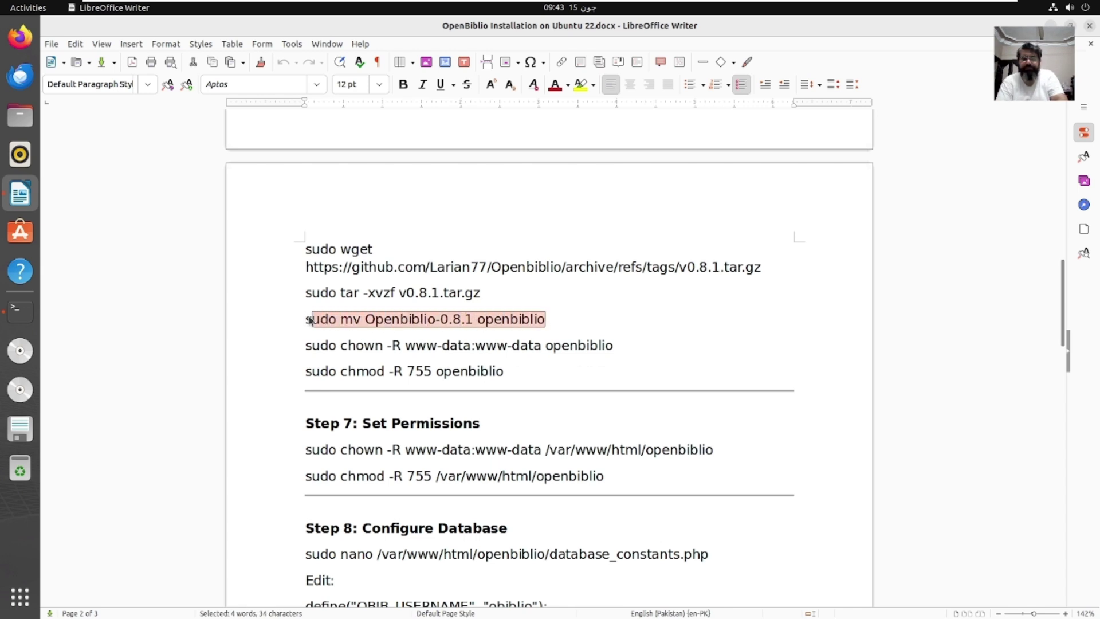
right_click(310, 321)
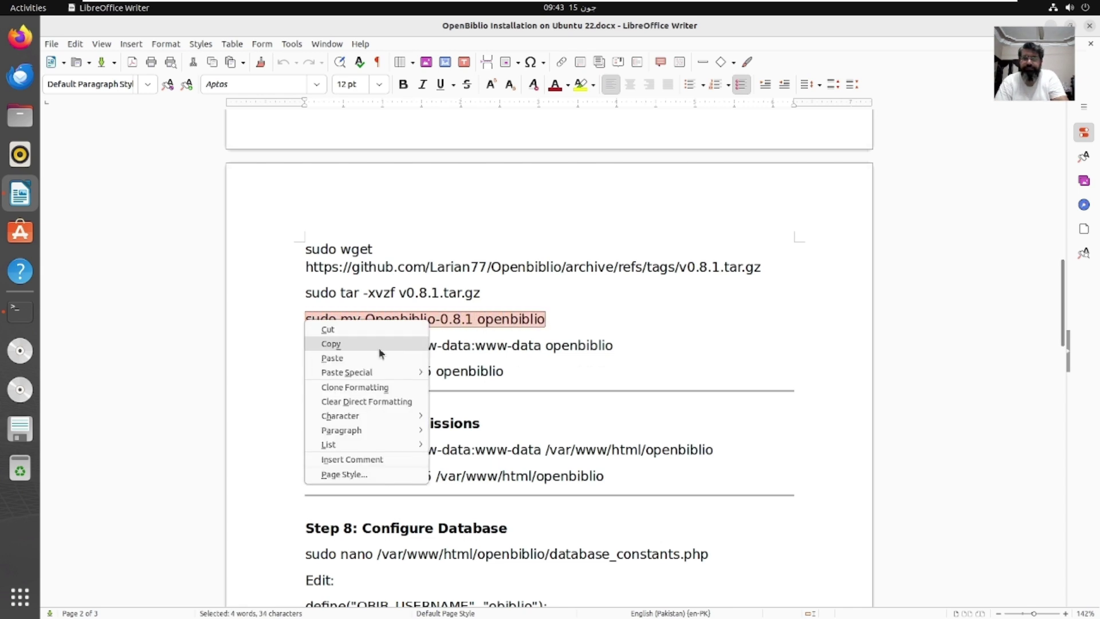
click(379, 347)
click(20, 311)
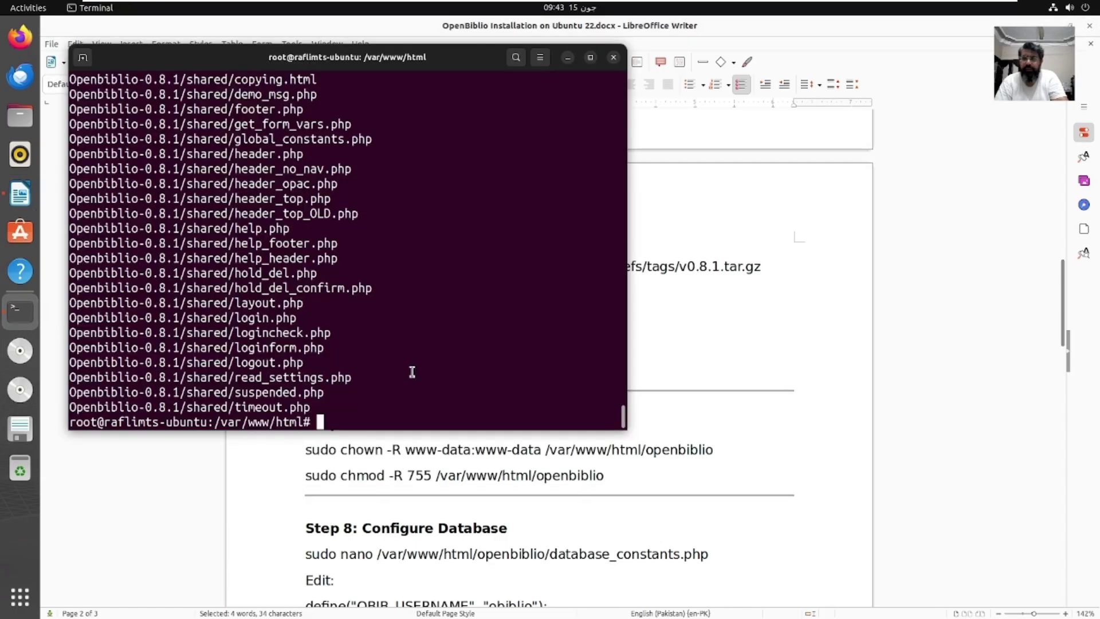
right_click(412, 372)
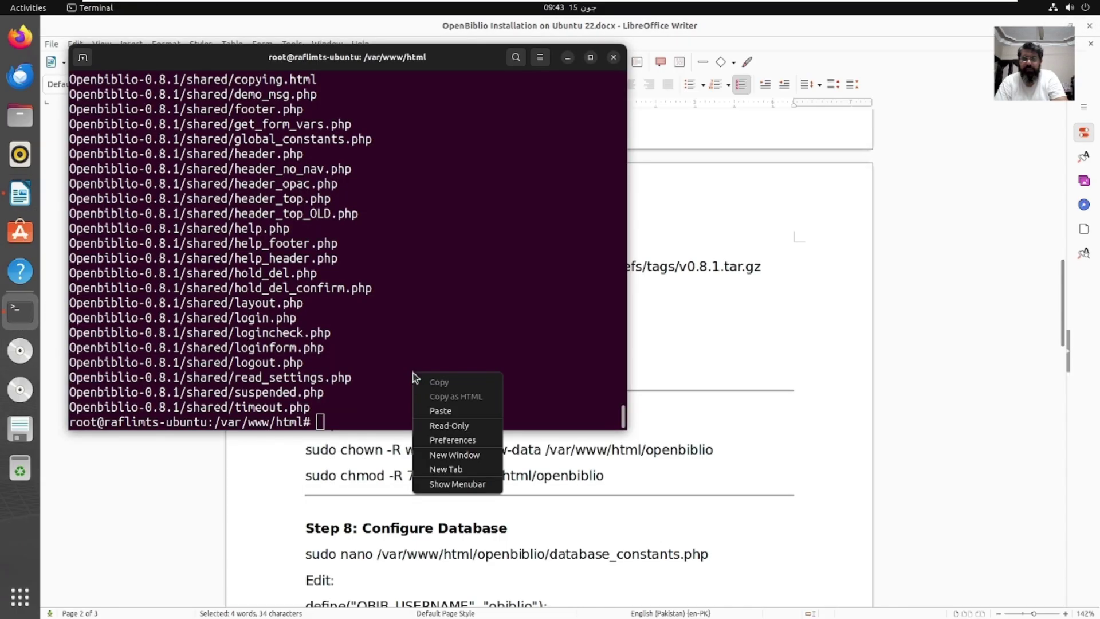
click(445, 407)
key(Return)
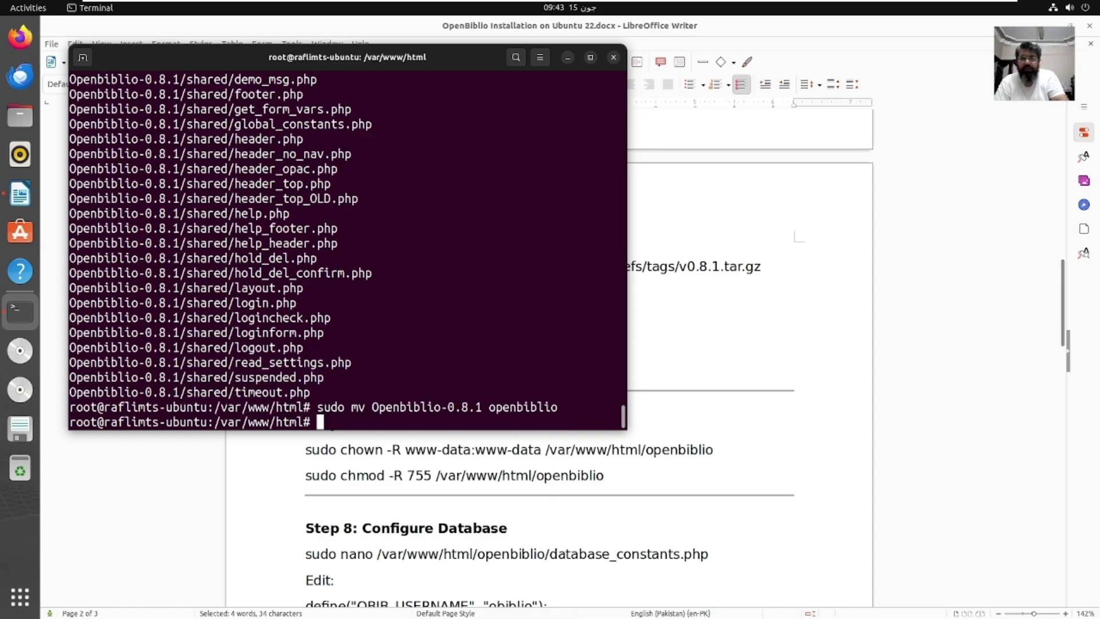
Step: Run the guide's chown -R www-data:www-data command on the openbiblio folder
click(641, 456)
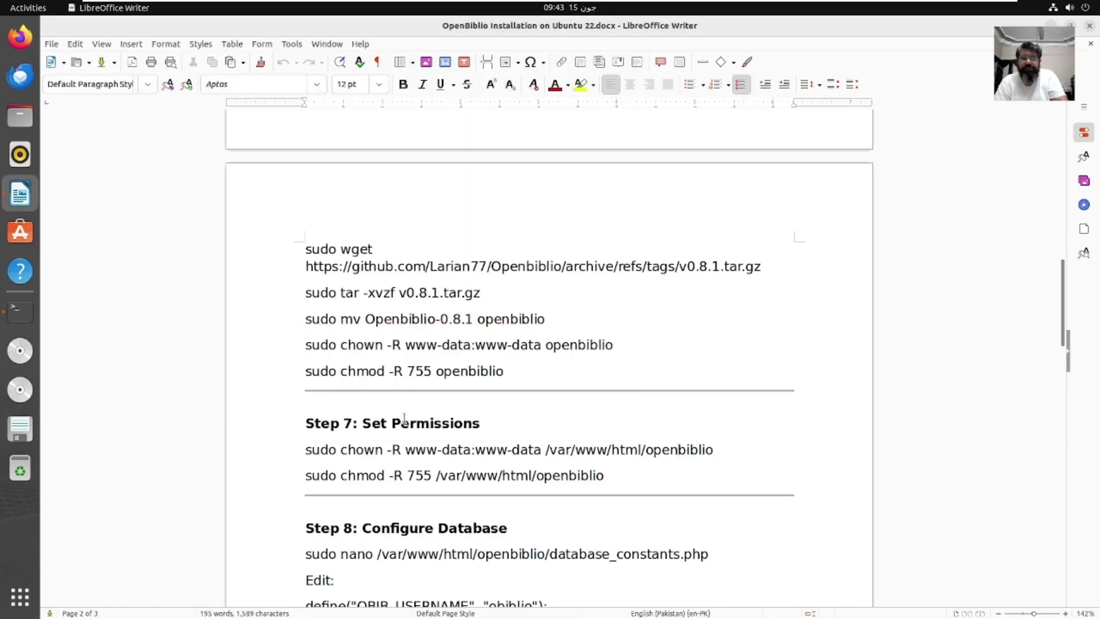
drag(625, 346, 305, 349)
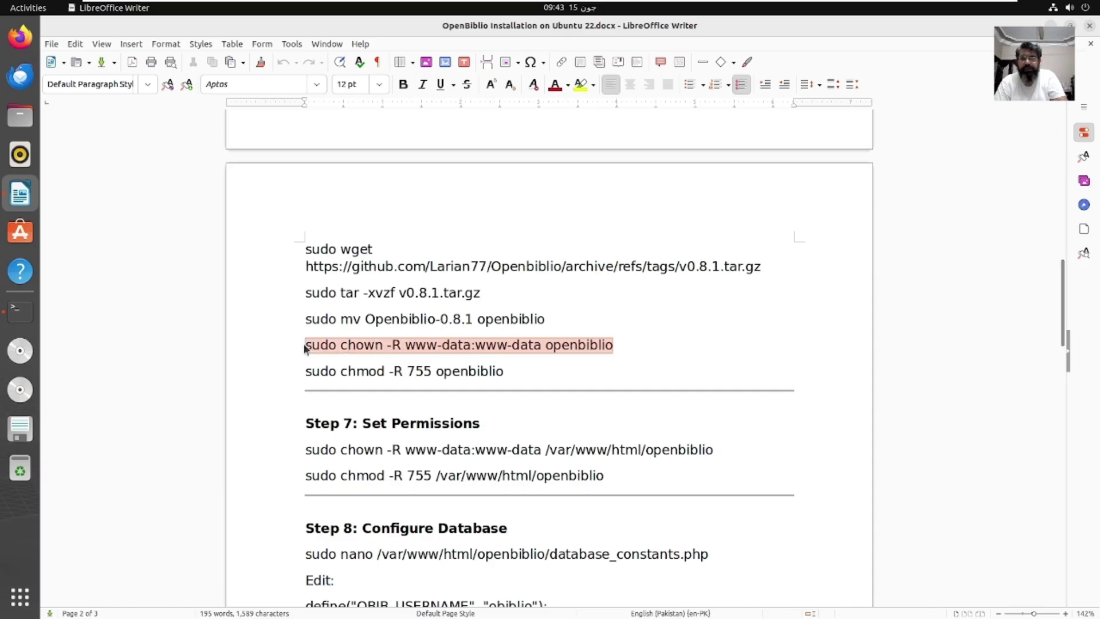
right_click(306, 348)
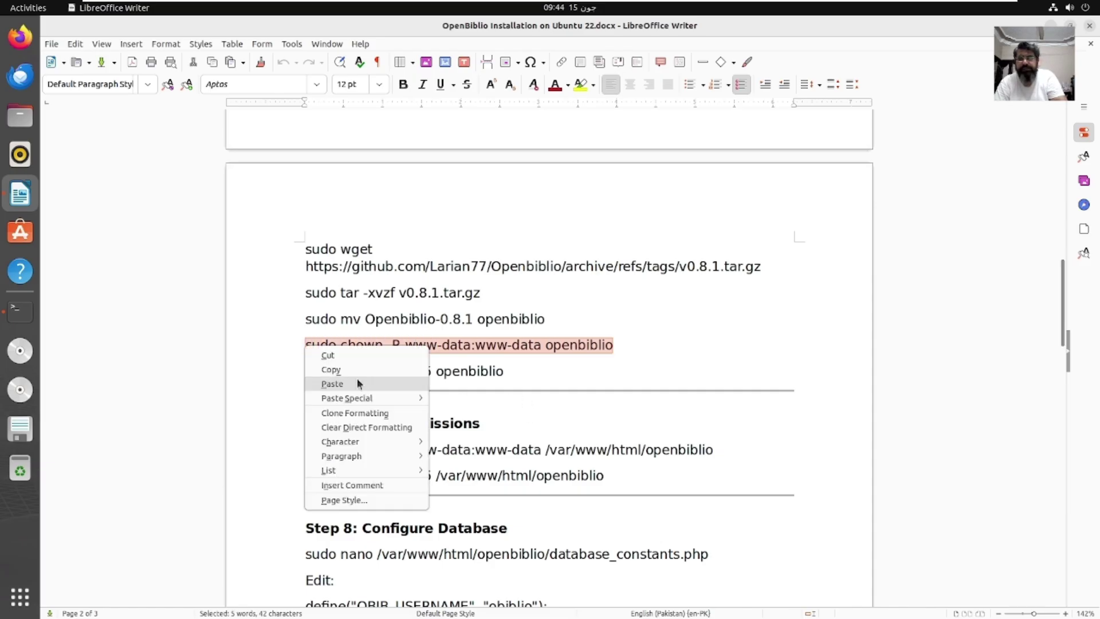
click(332, 370)
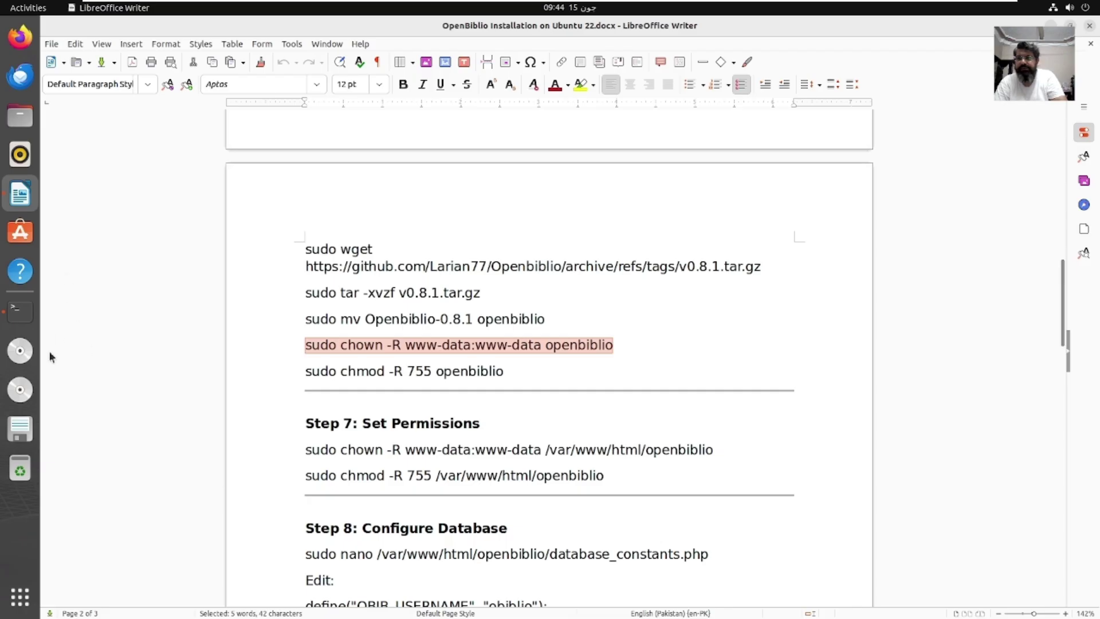
click(21, 311)
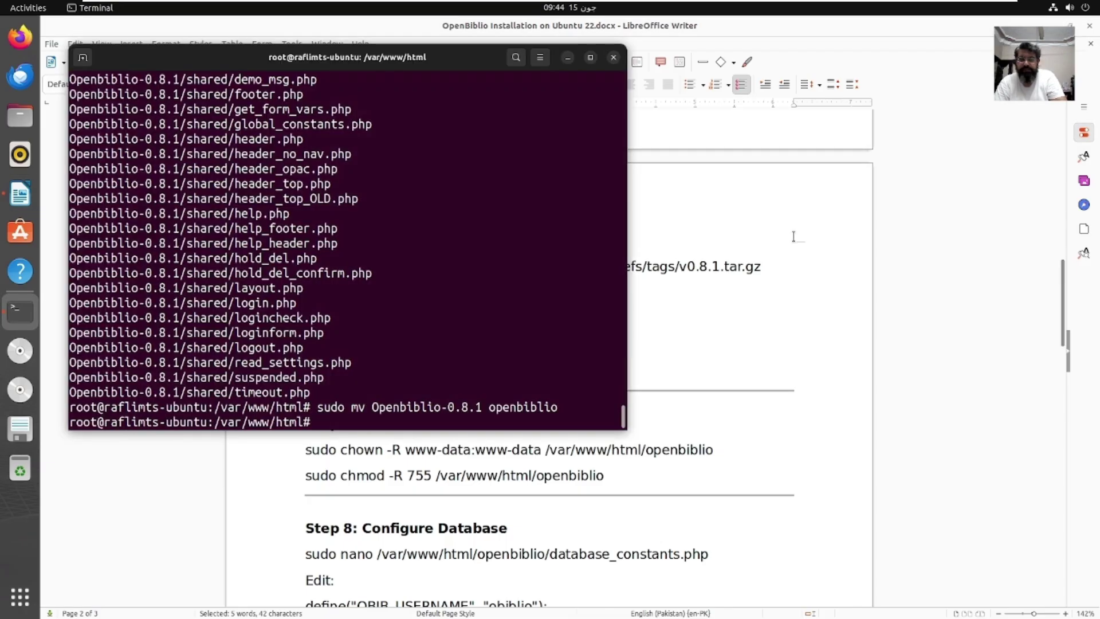
right_click(599, 356)
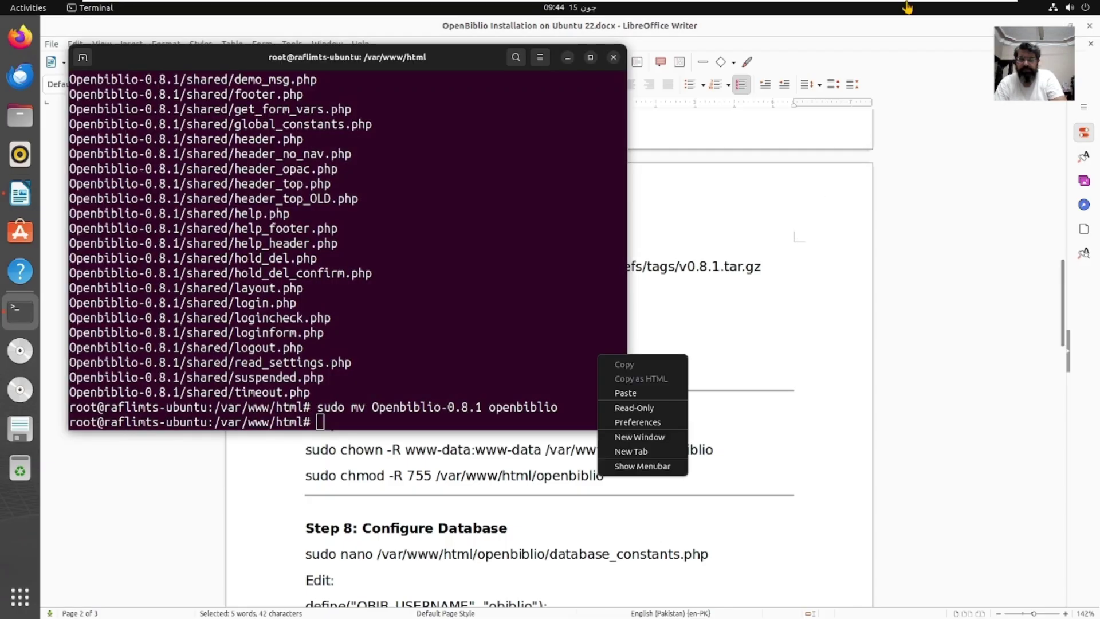
click(644, 394)
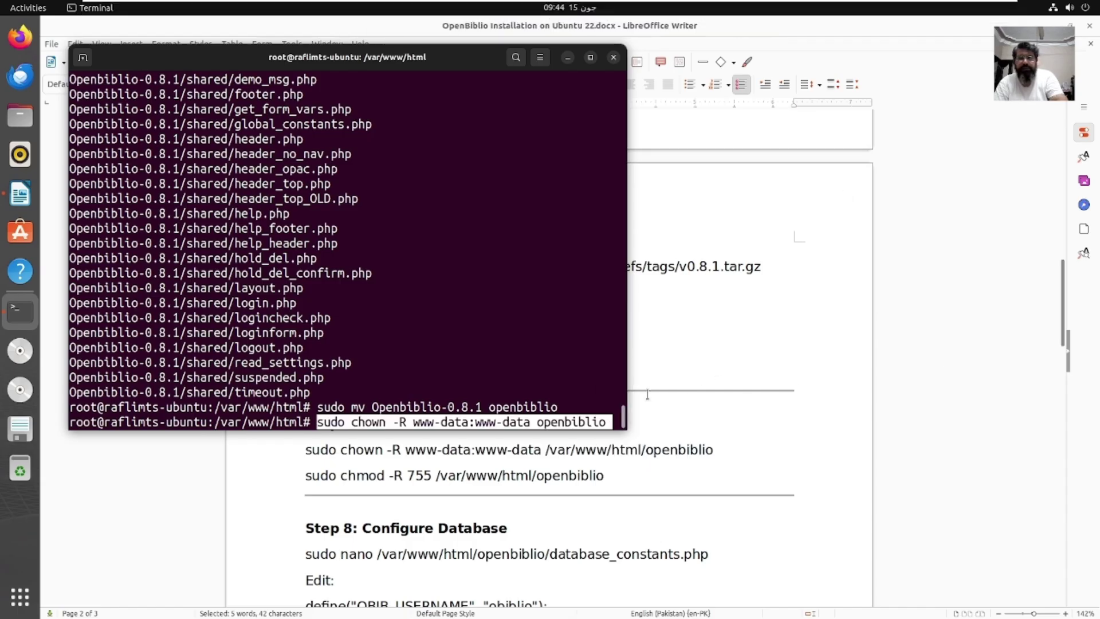
key(Return)
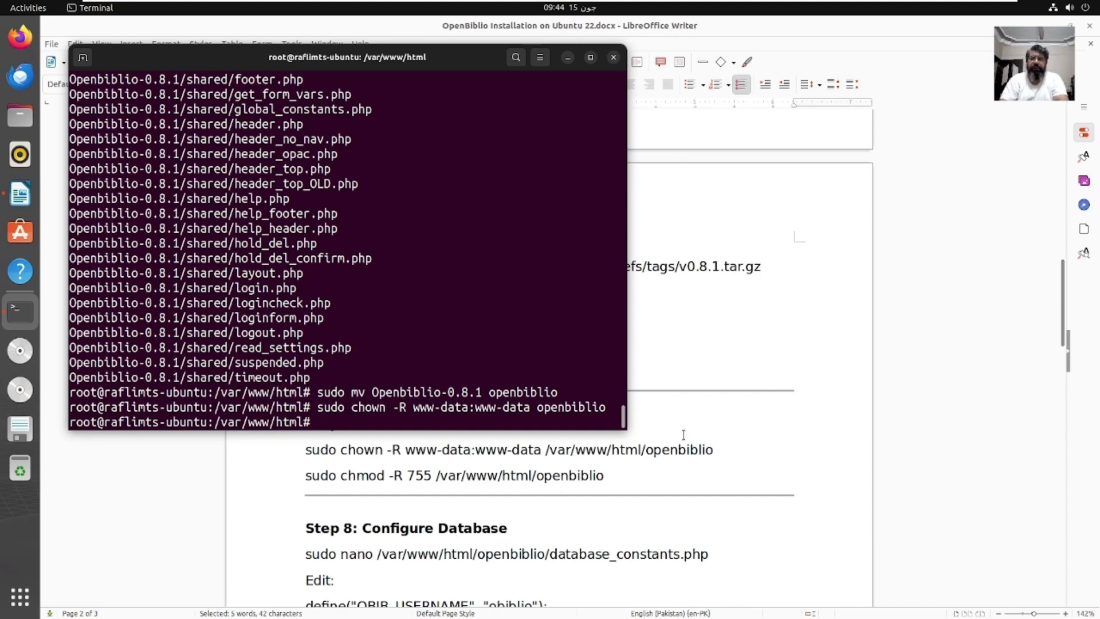
Step: Run the guide's chmod -R 755 command on the openbiblio folder
click(531, 405)
drag(307, 374, 504, 371)
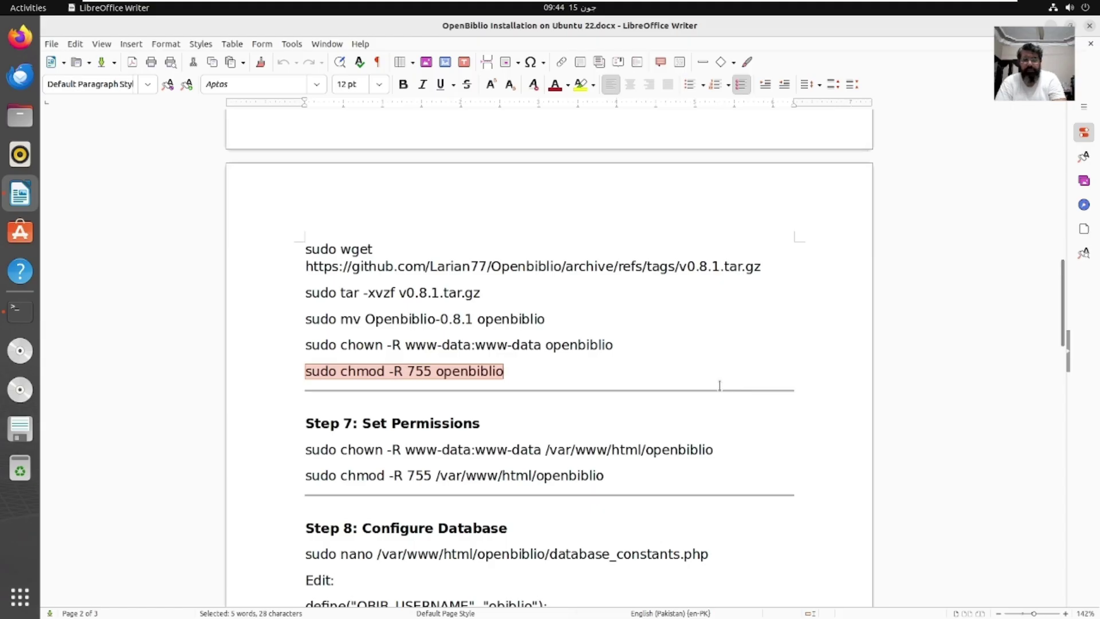
right_click(502, 372)
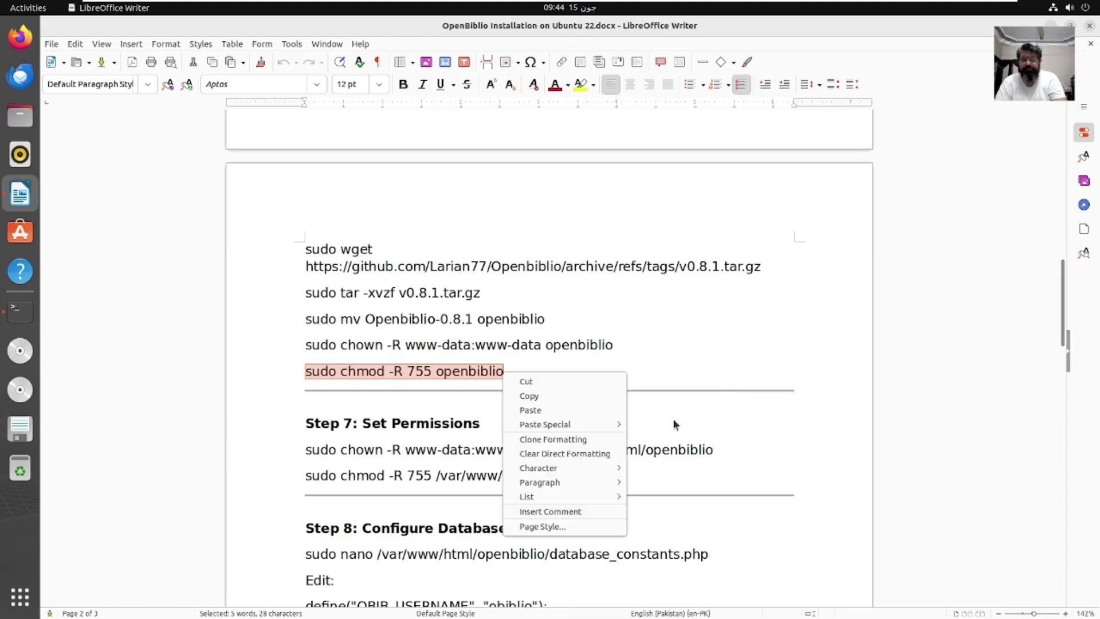
click(582, 395)
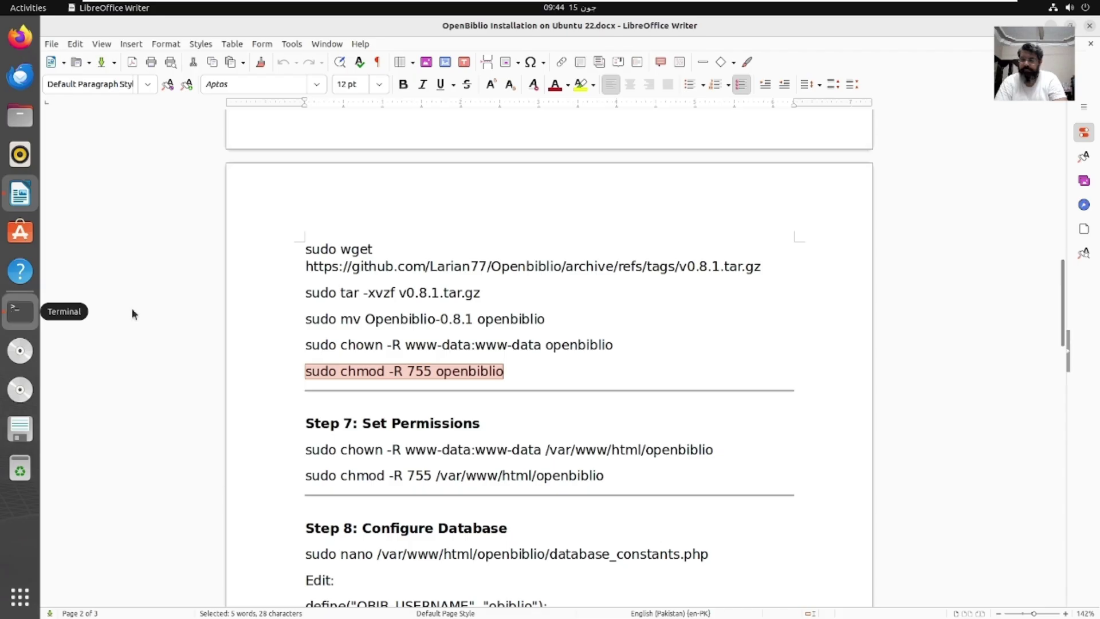
click(20, 312)
right_click(561, 379)
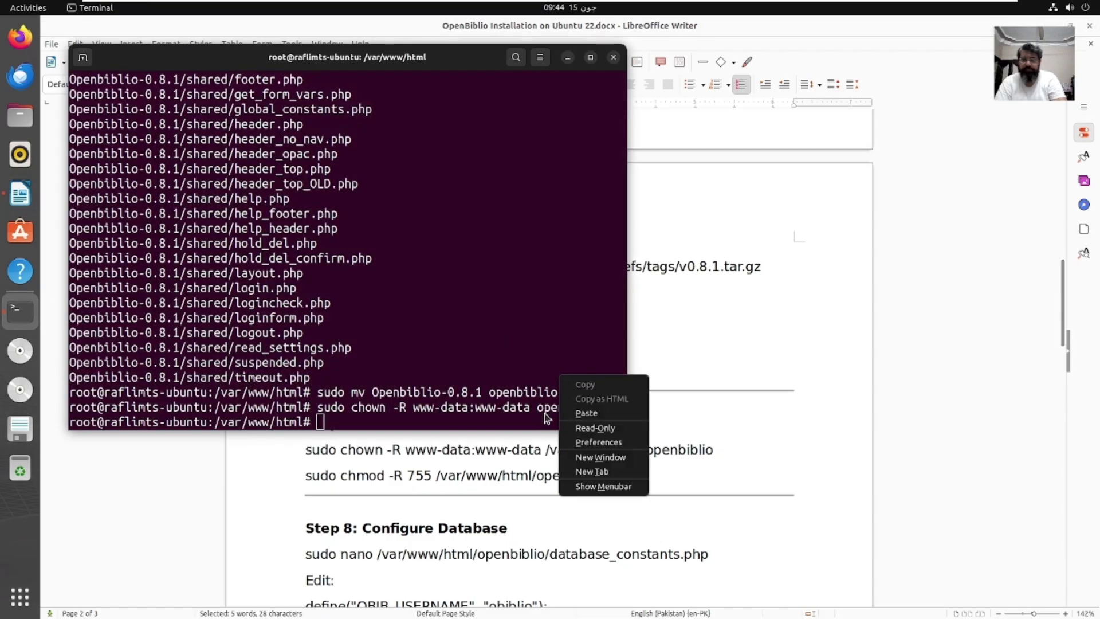
click(582, 415)
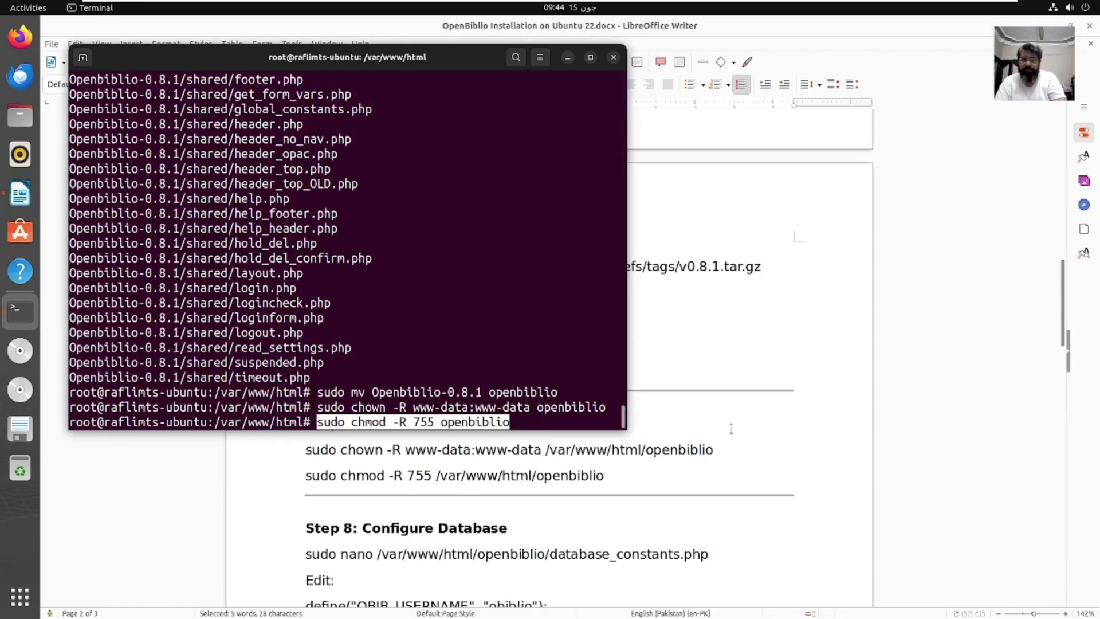
key(Return)
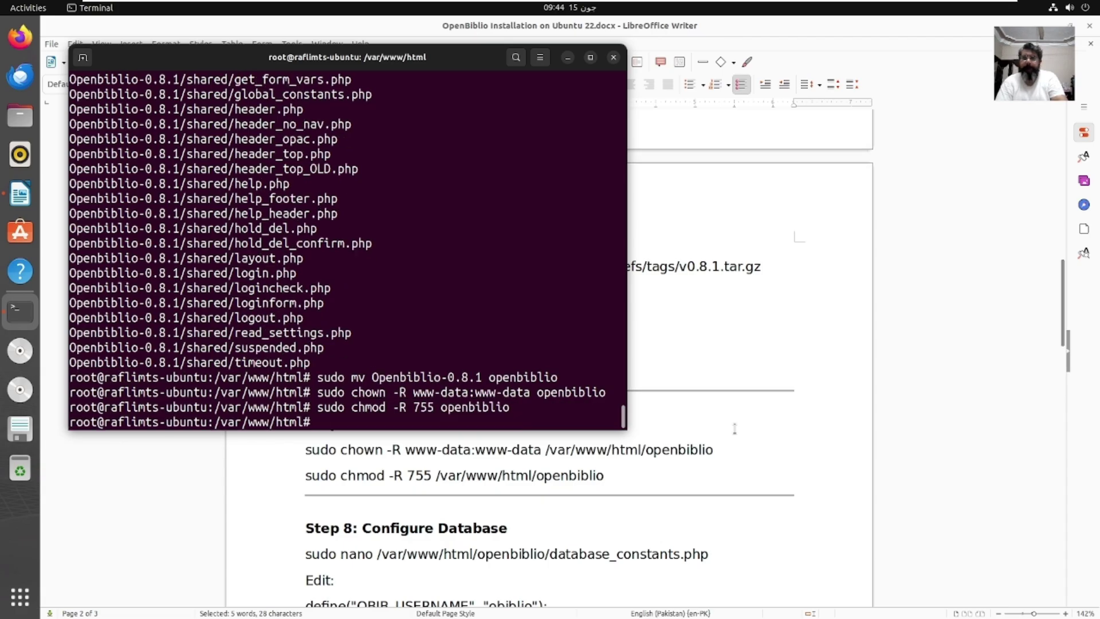
click(802, 453)
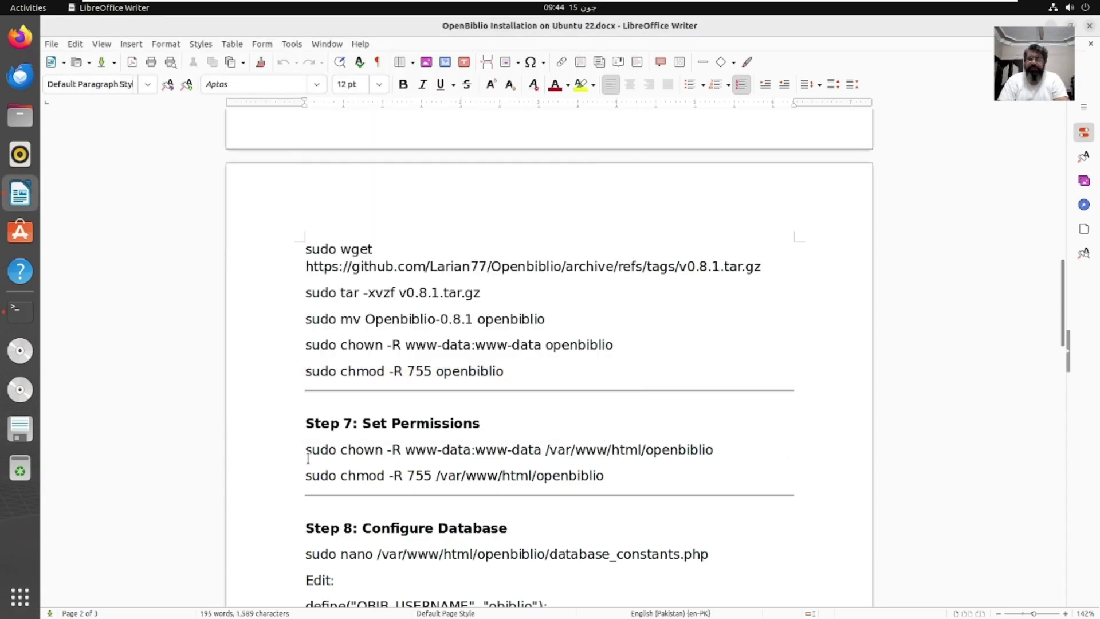
Step: Copy both Step 7 chown and chmod lines for /var/www/html/openbiblio and run them
drag(305, 451, 593, 477)
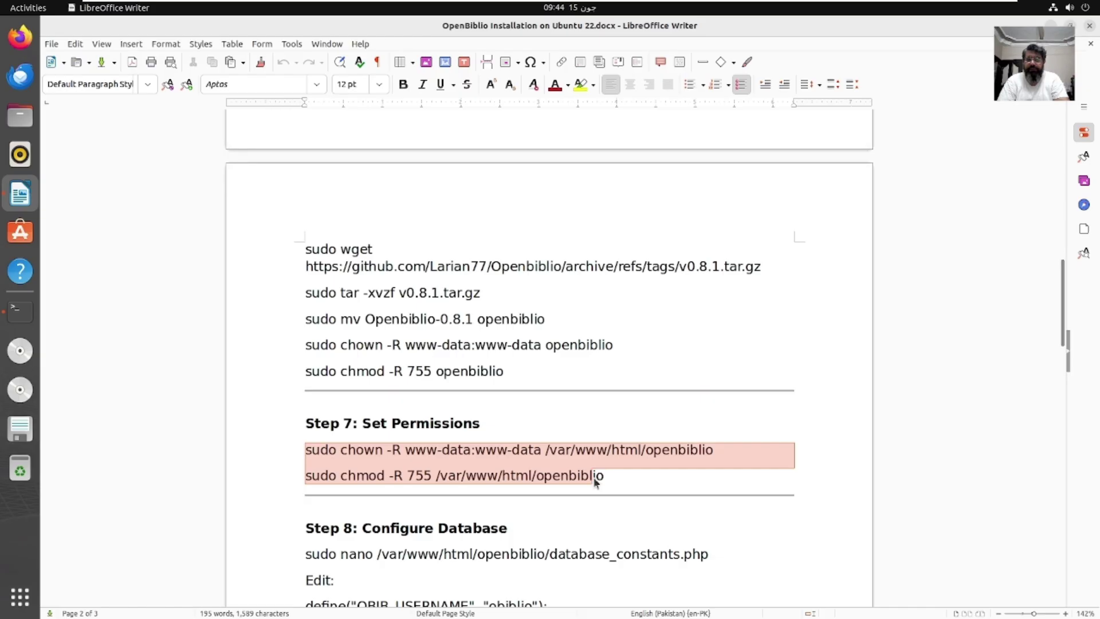
right_click(604, 480)
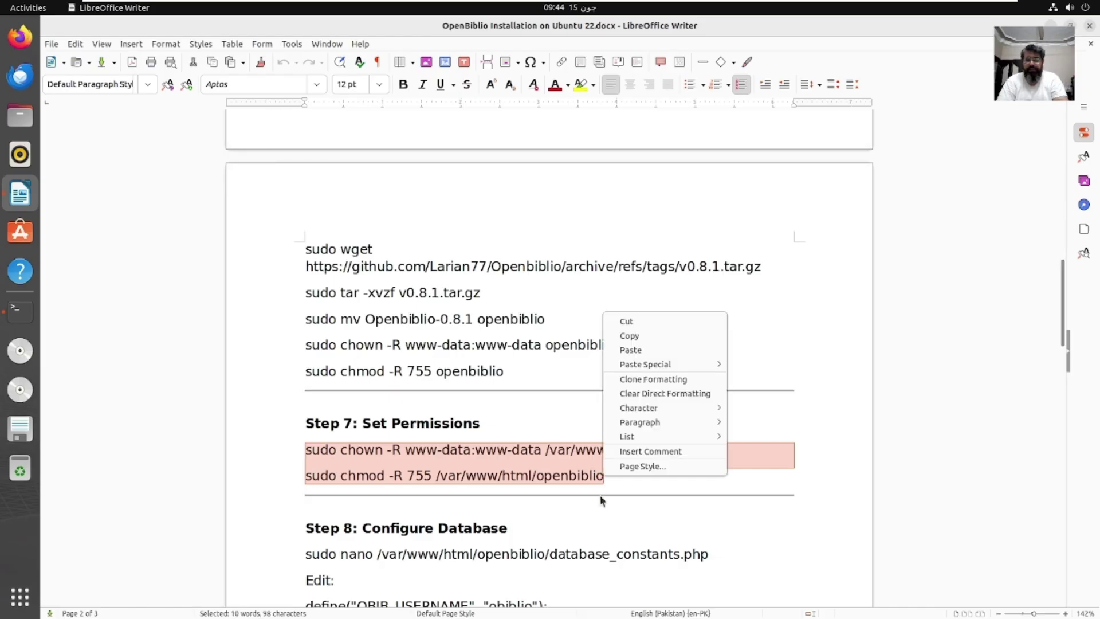
click(652, 335)
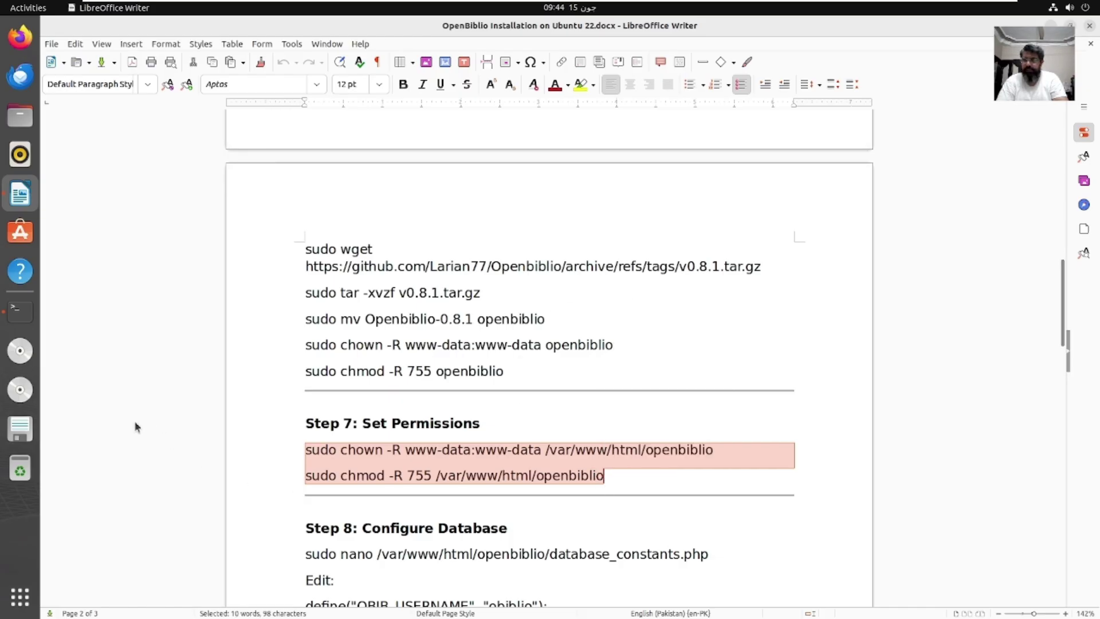
click(20, 310)
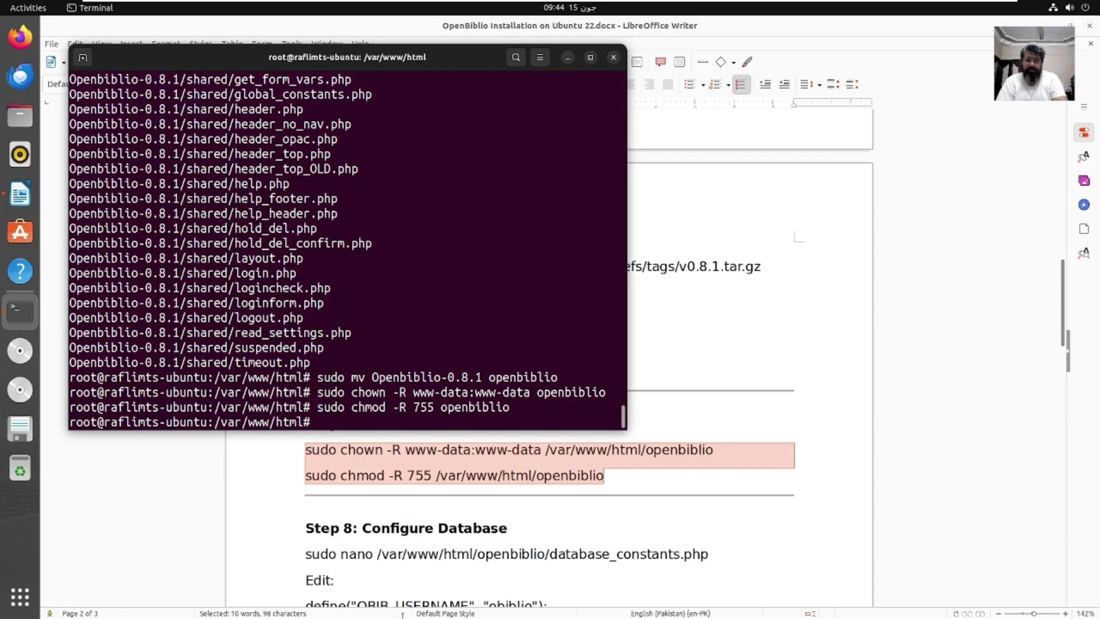
right_click(301, 427)
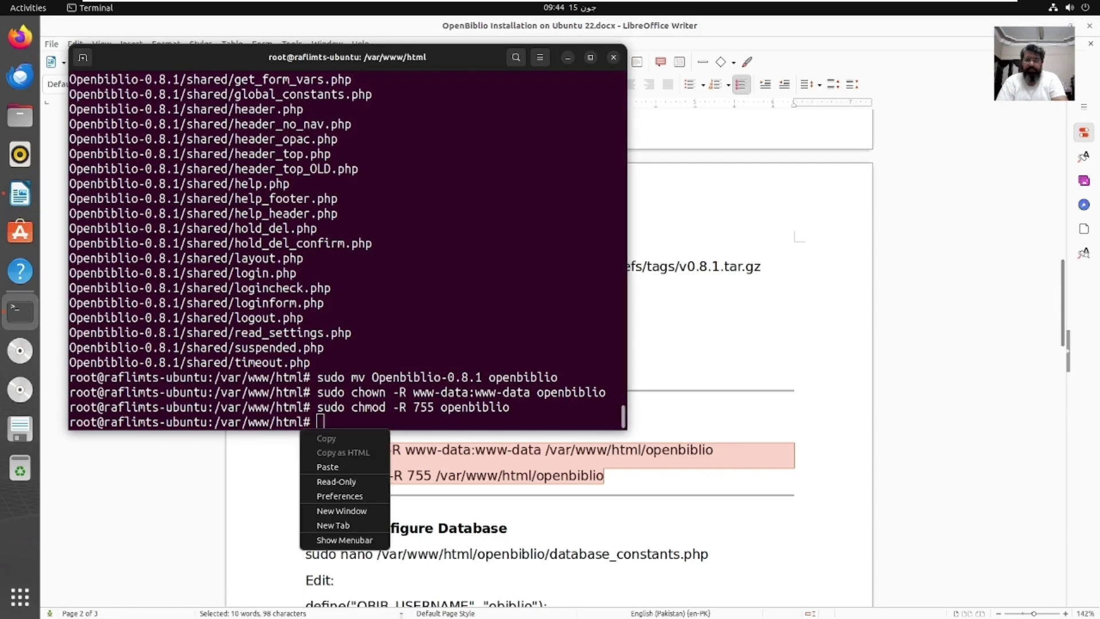
click(346, 464)
key(Return)
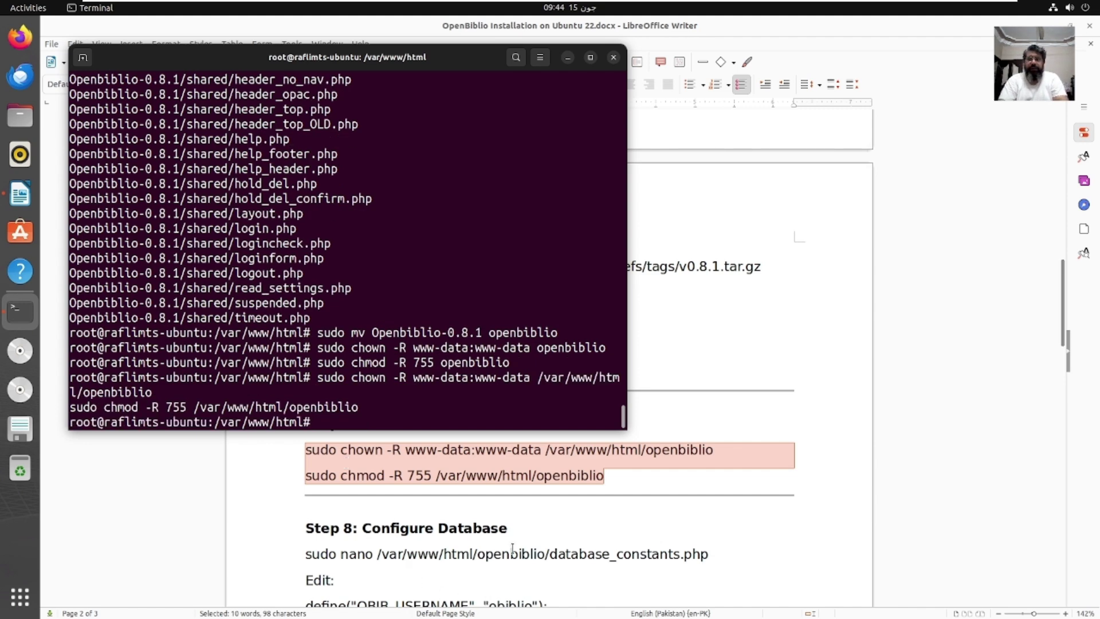
Step: Scroll to Step 8 and select the 'sudo nano database_constants.php' line in the guide
click(790, 394)
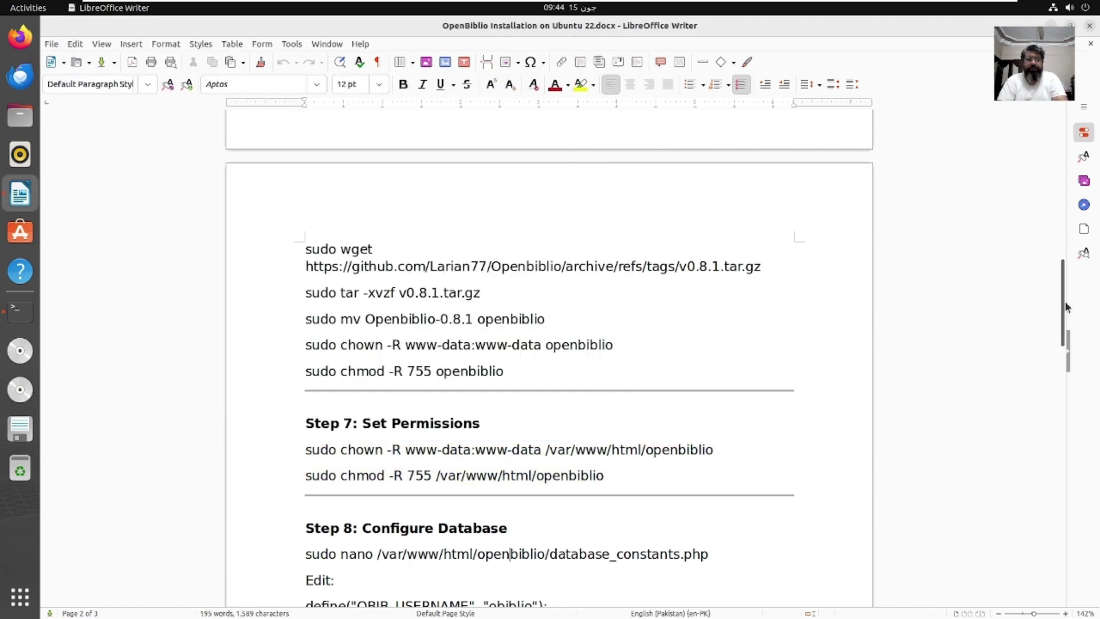
drag(1066, 302, 1066, 359)
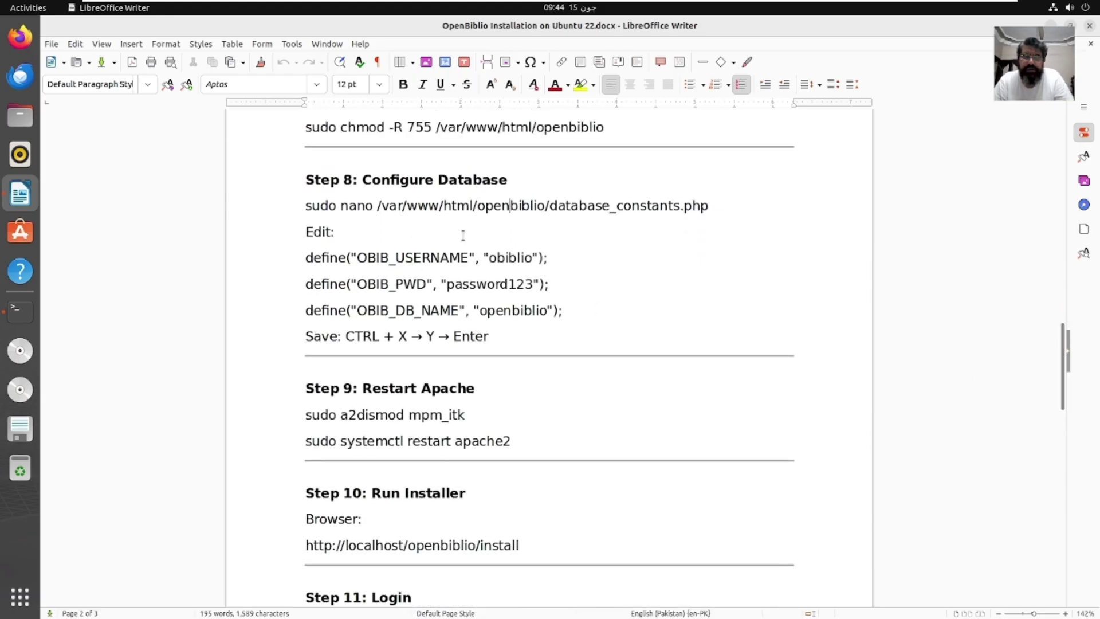
drag(310, 206, 645, 211)
click(314, 189)
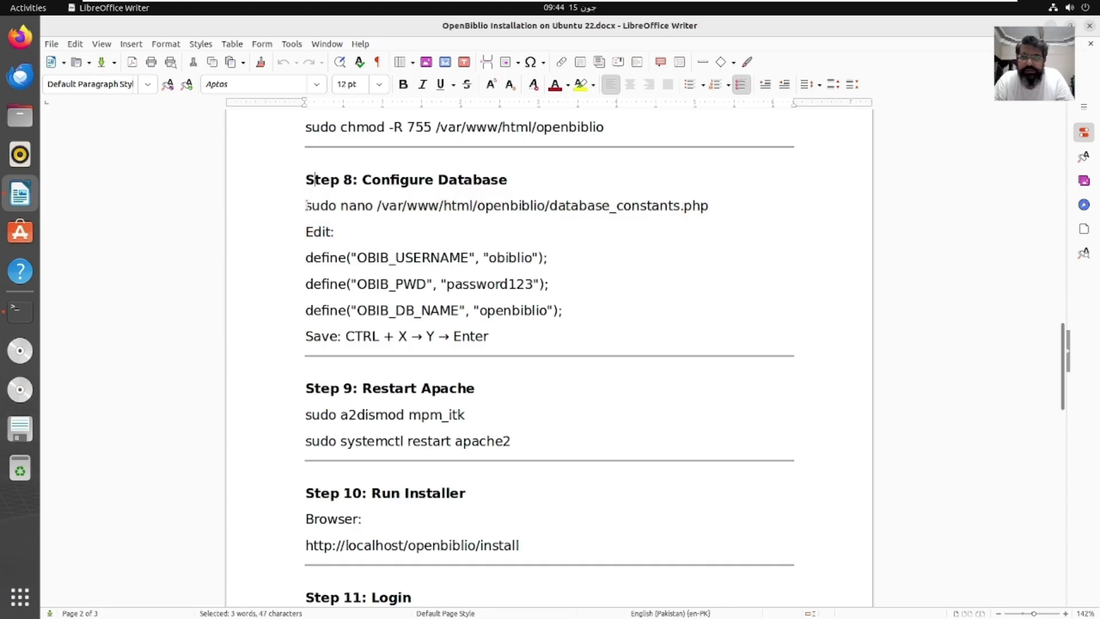
drag(308, 206, 786, 204)
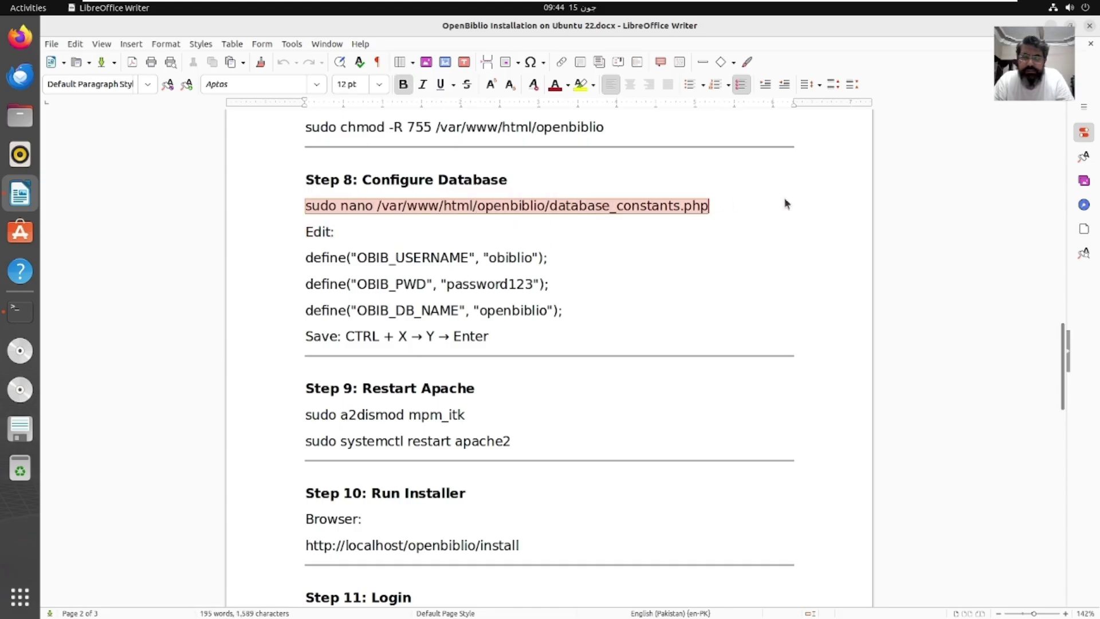
drag(703, 212, 704, 212)
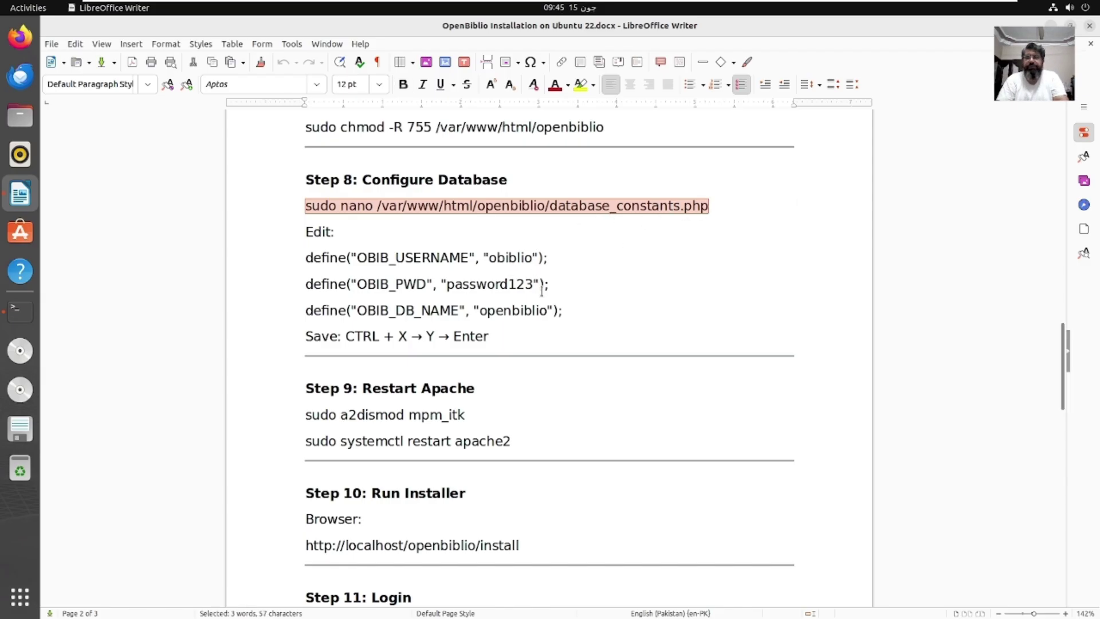
click(23, 314)
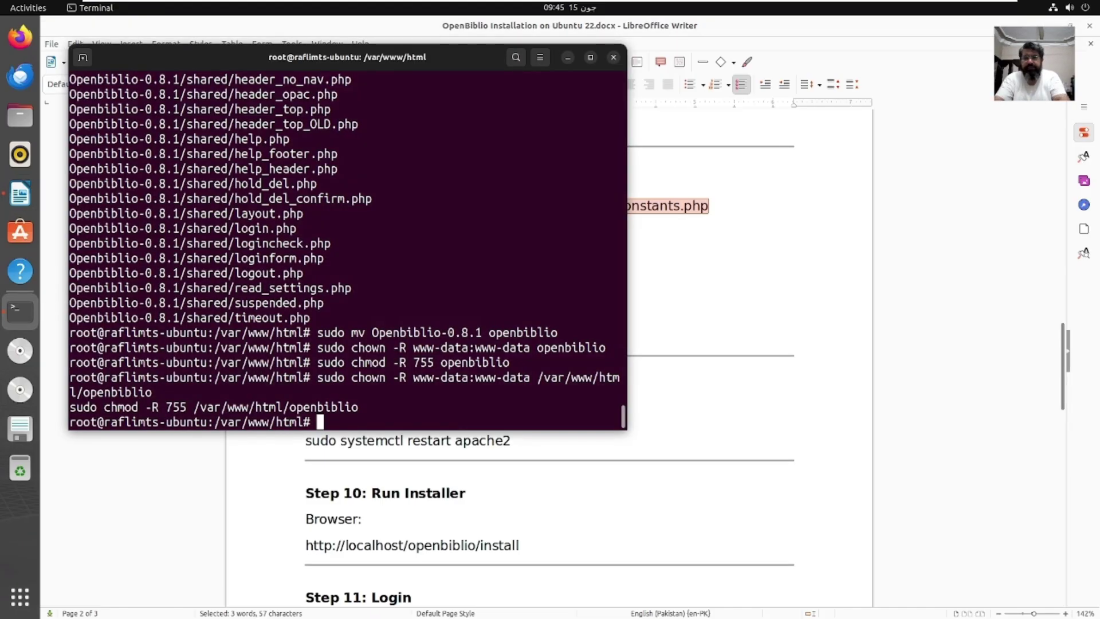
Step: Clear the terminal and erase the accidentally pasted chown and chmod commands
text(clear)
key(Return)
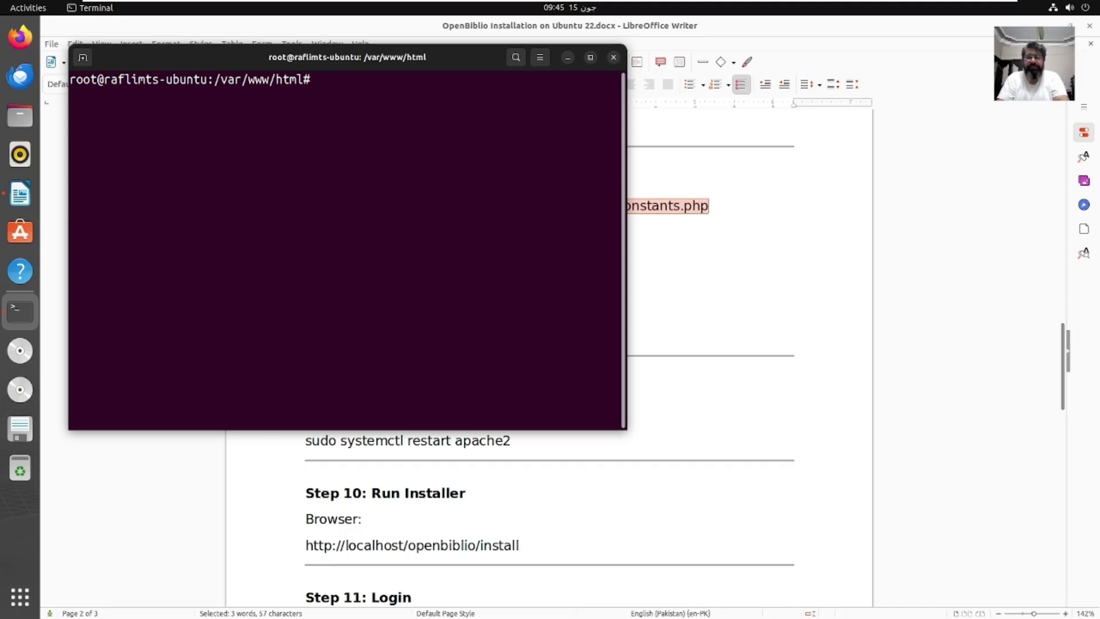
right_click(297, 391)
click(325, 429)
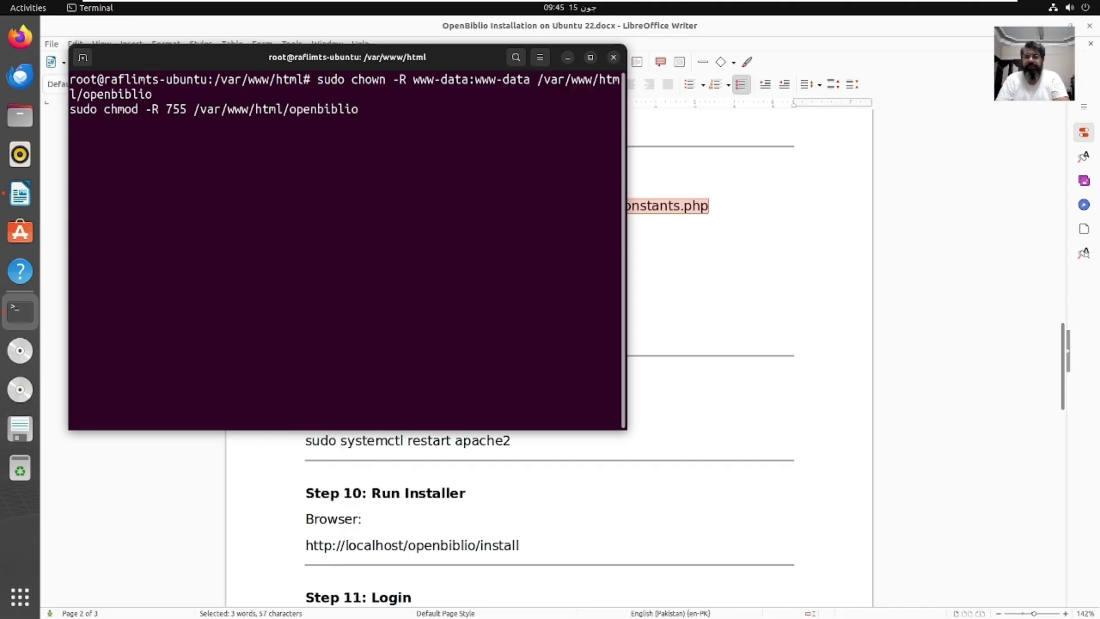
key(Right)
key(Right)
key(Right)
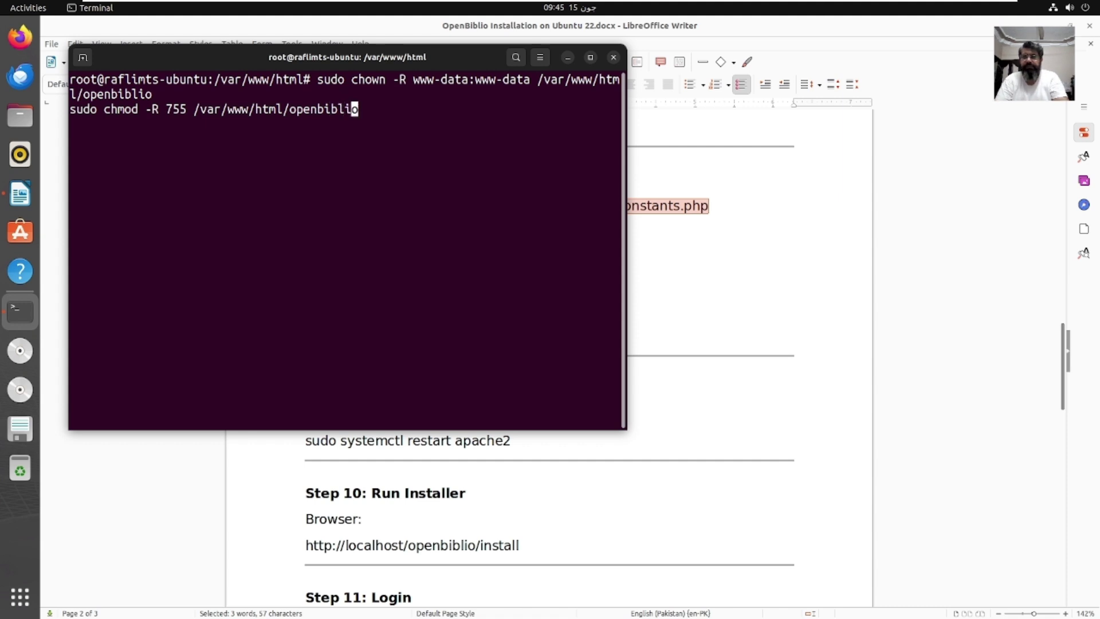
key(BackSpace)
key(BackSpace)
key(BackSpace)
key(BackSpace)
key(BackSpace)
key(BackSpace)
key(BackSpace)
key(BackSpace)
key(BackSpace)
key(BackSpace)
key(BackSpace)
key(BackSpace)
key(BackSpace)
key(BackSpace)
key(BackSpace)
key(BackSpace)
key(BackSpace)
key(BackSpace)
key(BackSpace)
key(BackSpace)
key(BackSpace)
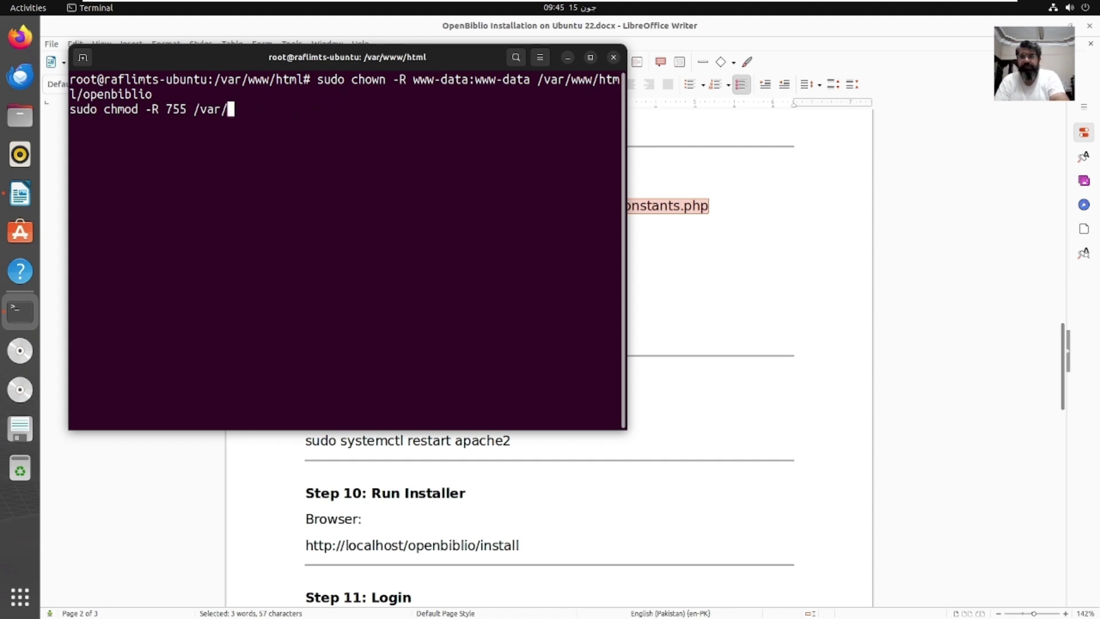
key(BackSpace)
key(BackSpace)
key(BackSpace)
key(BackSpace)
key(BackSpace)
key(BackSpace)
key(BackSpace)
key(BackSpace)
key(BackSpace)
key(BackSpace)
key(BackSpace)
key(BackSpace)
key(BackSpace)
key(BackSpace)
key(BackSpace)
key(BackSpace)
key(BackSpace)
key(BackSpace)
key(BackSpace)
key(BackSpace)
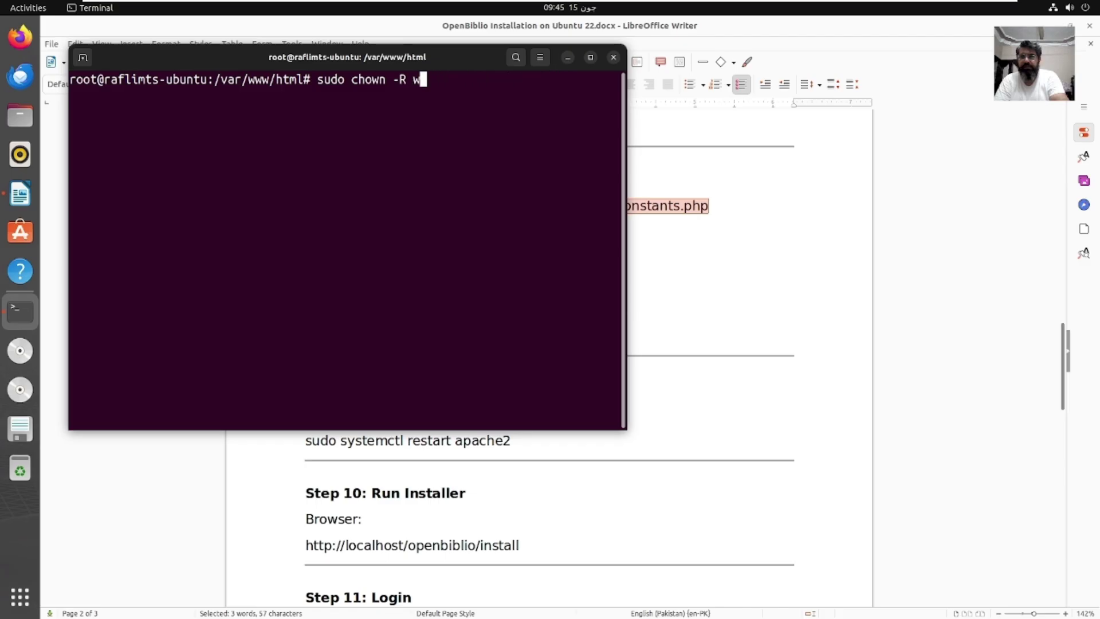
Step: Paste the Step 8 database_constants.php edit command at the prompt and move to the editor name
click(760, 210)
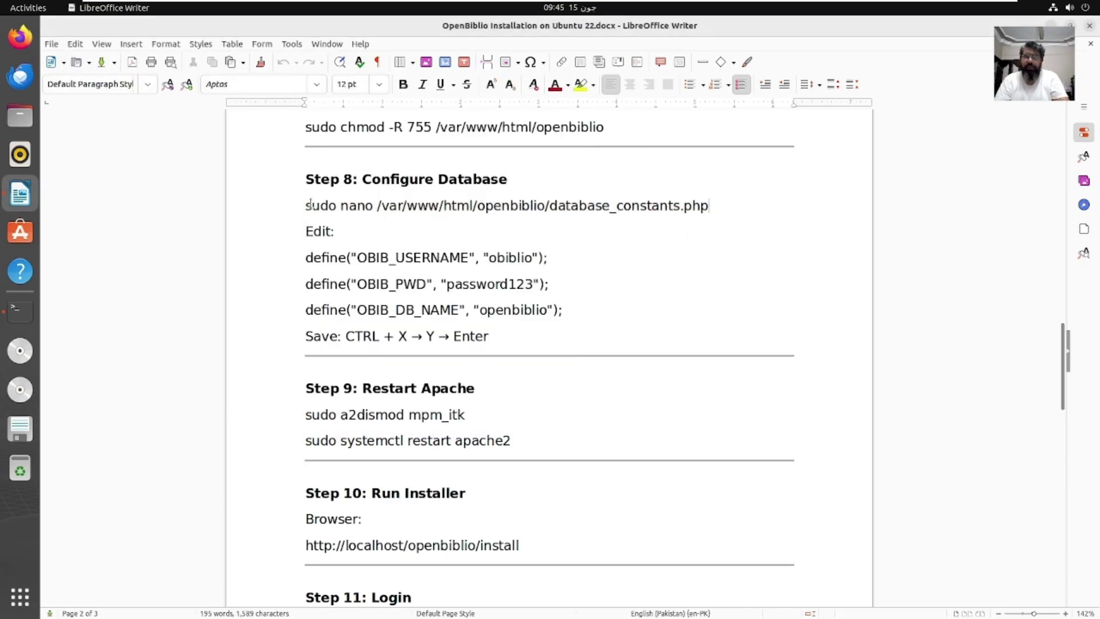
drag(307, 206, 717, 207)
right_click(715, 204)
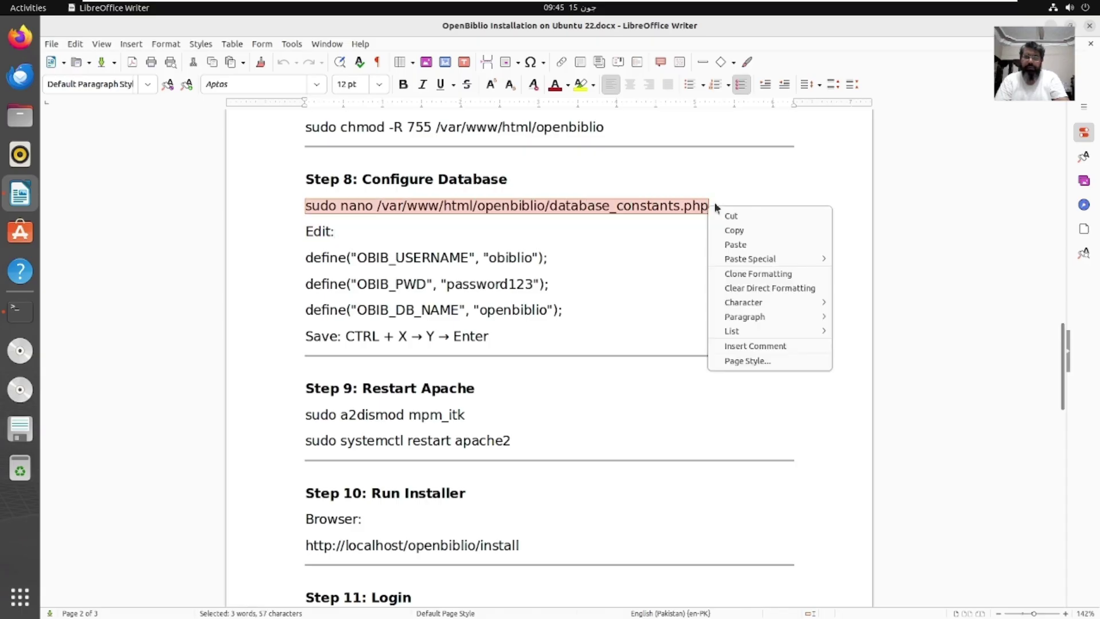
click(736, 230)
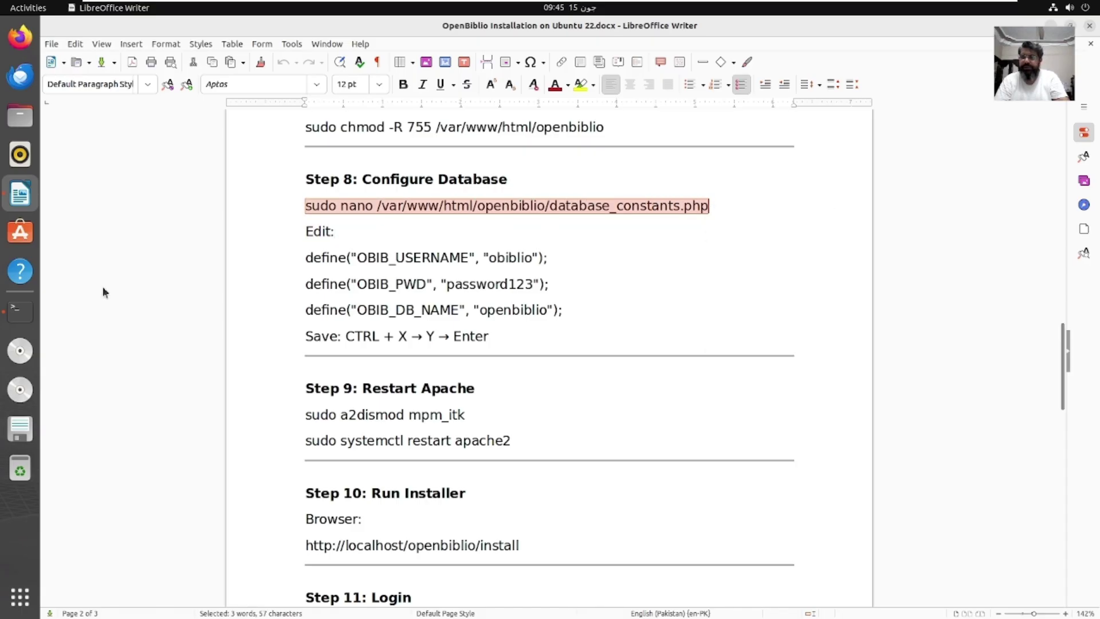
click(20, 310)
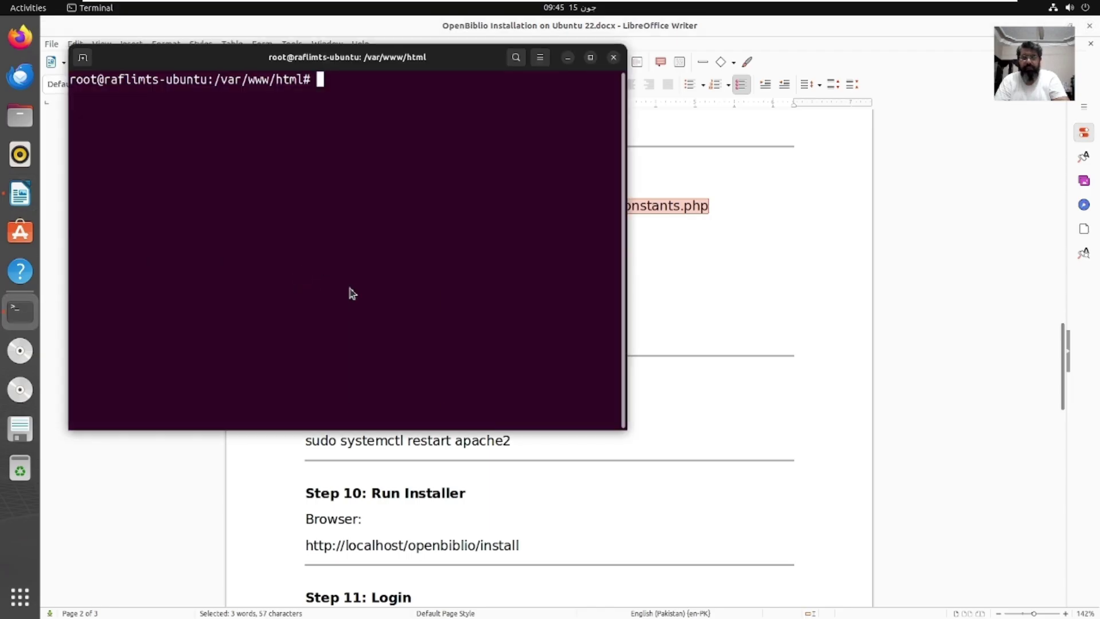
right_click(352, 293)
click(405, 328)
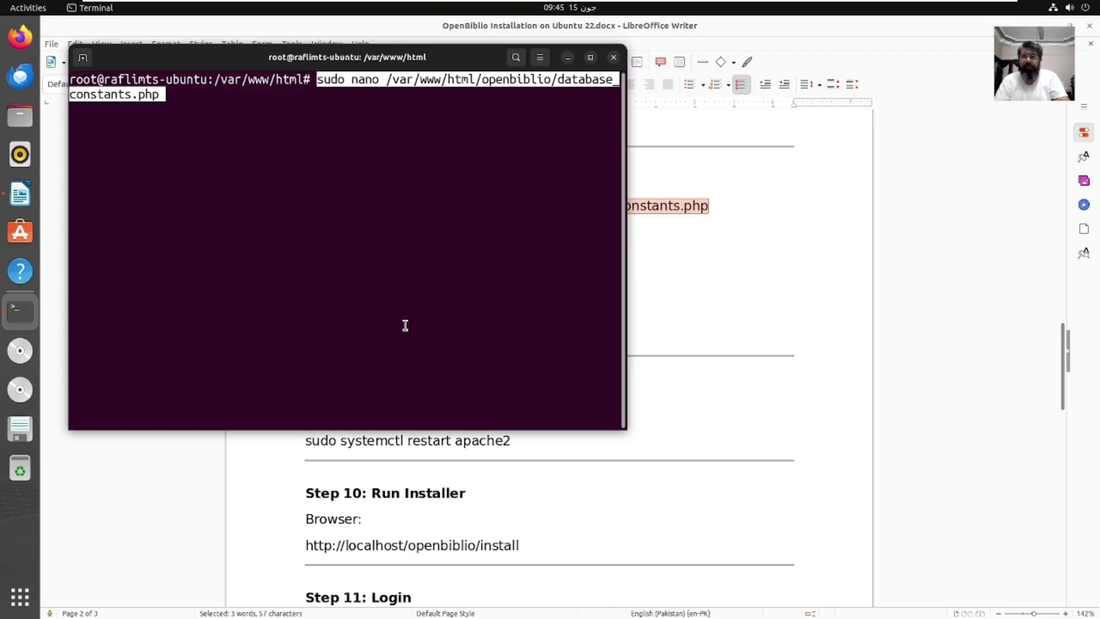
key(Left)
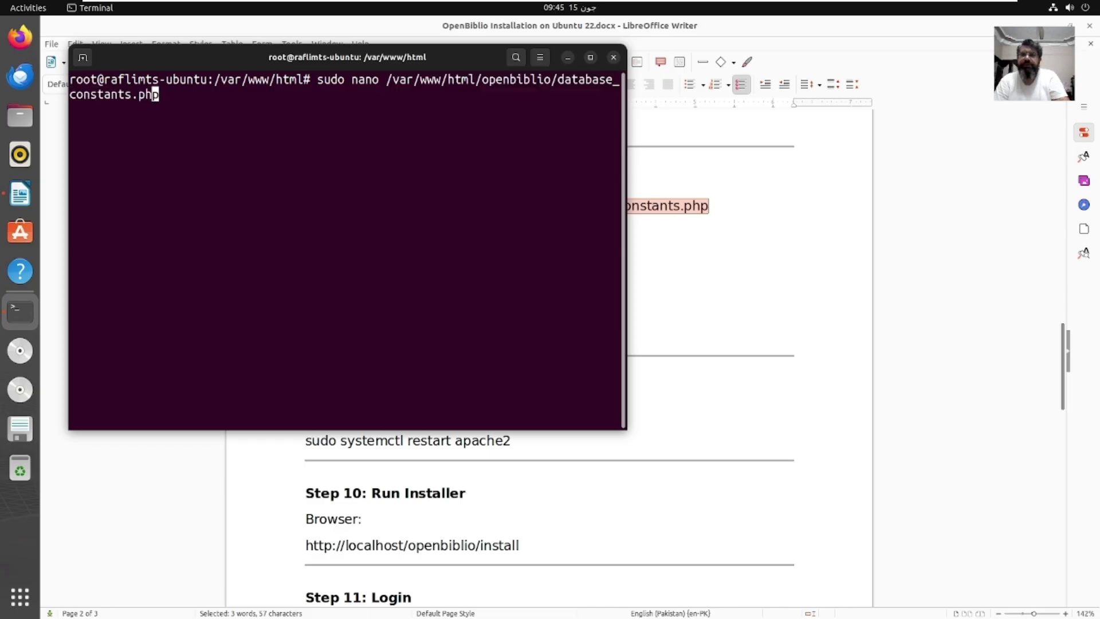
key(Left)
key(Left)
key(Left)
key(Left)
key(Left)
key(Left)
key(Left)
key(Left)
key(Left)
key(Left)
key(Left)
key(Left)
key(Left)
key(Left)
key(Left)
key(Left)
key(Left)
key(Left)
key(Left)
key(Left)
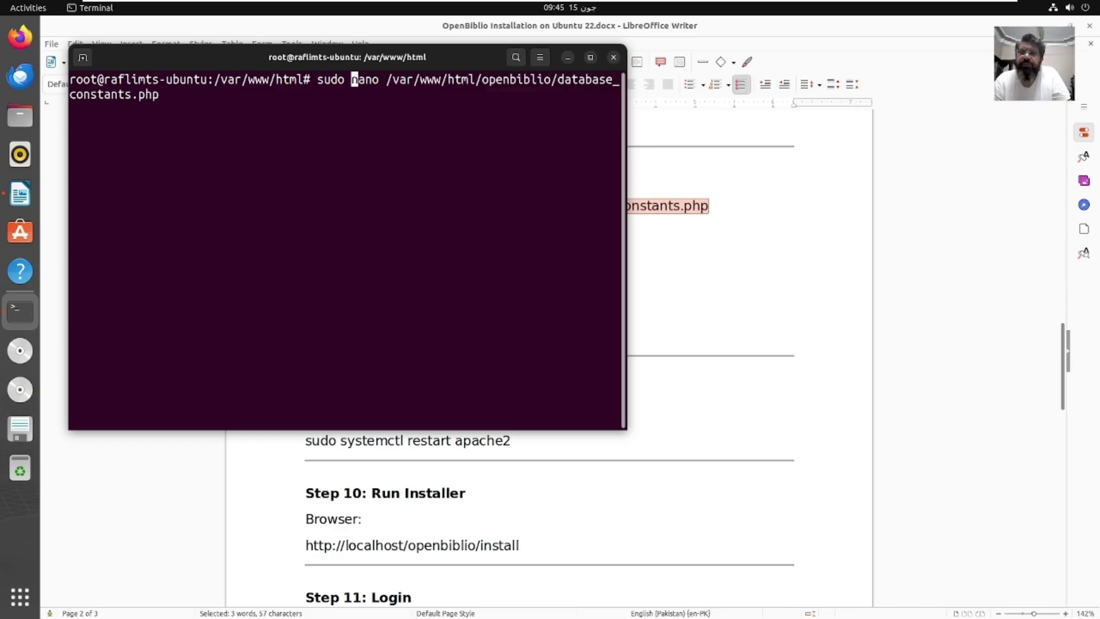
Step: Open database_constants.php in gedit instead of nano and set OBIB_USERNAME to openbiblio
text(gedit)
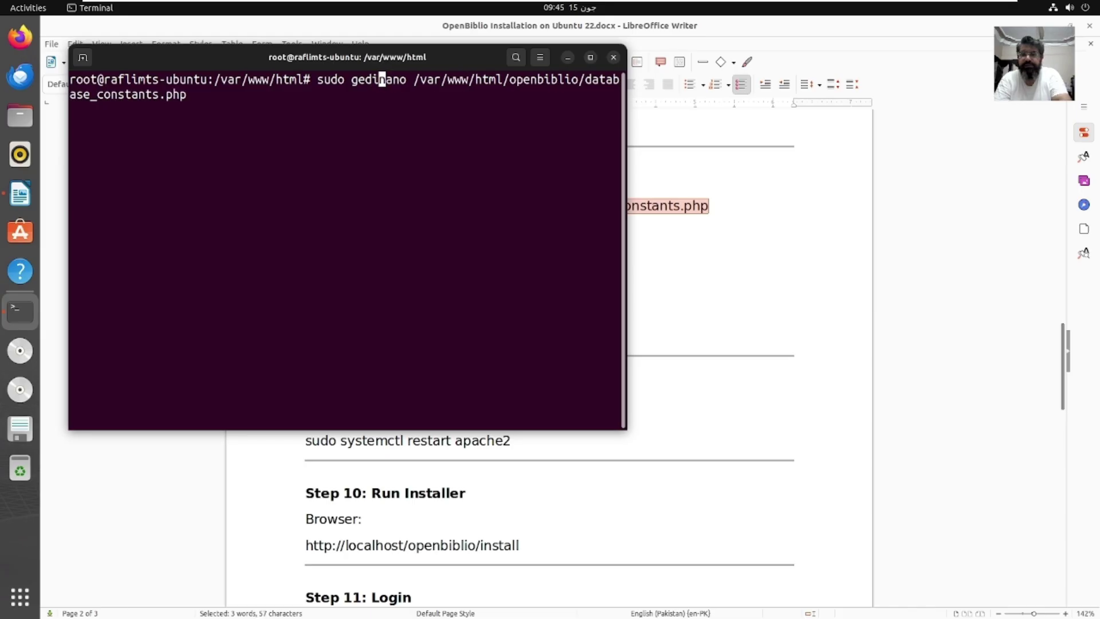
key(Delete)
key(Delete)
key(Delete)
key(Delete)
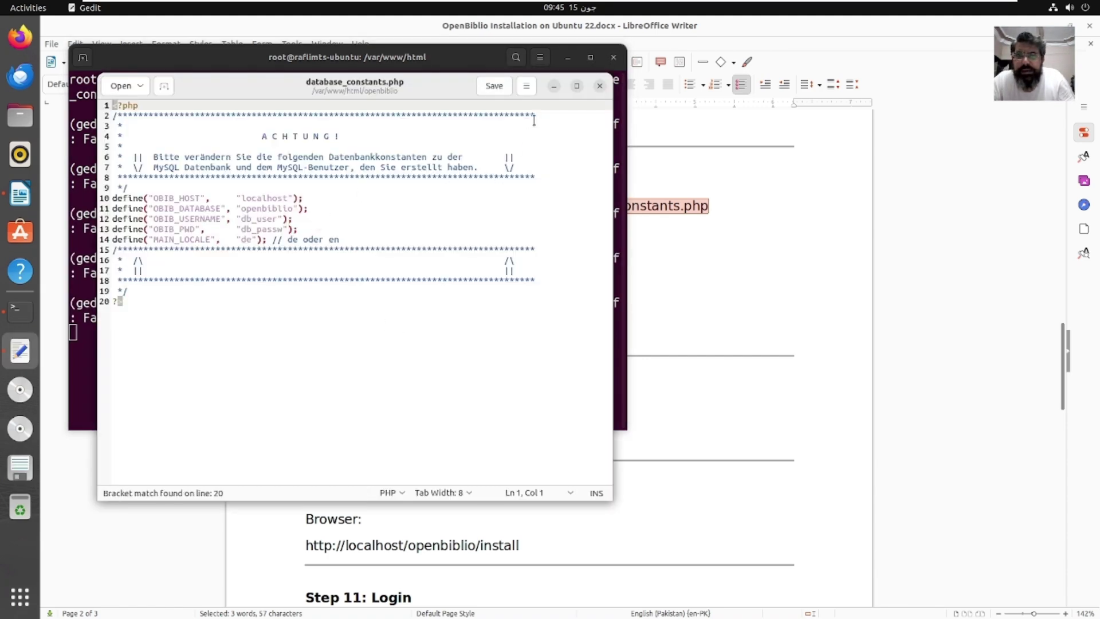
click(289, 208)
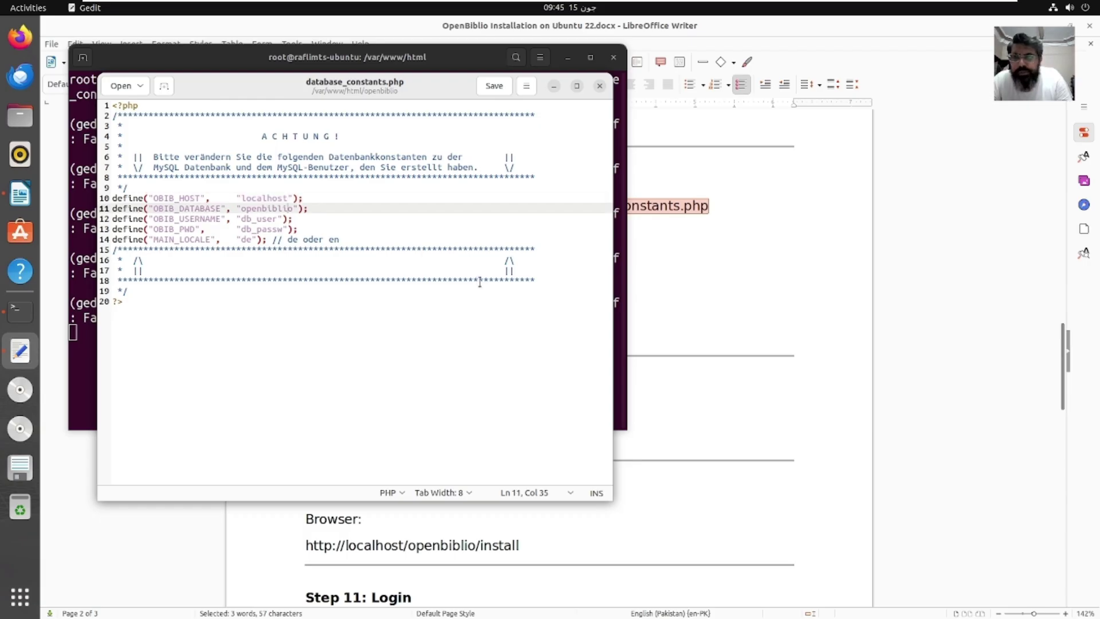
key(Down)
key(Left)
key(Left)
key(Left)
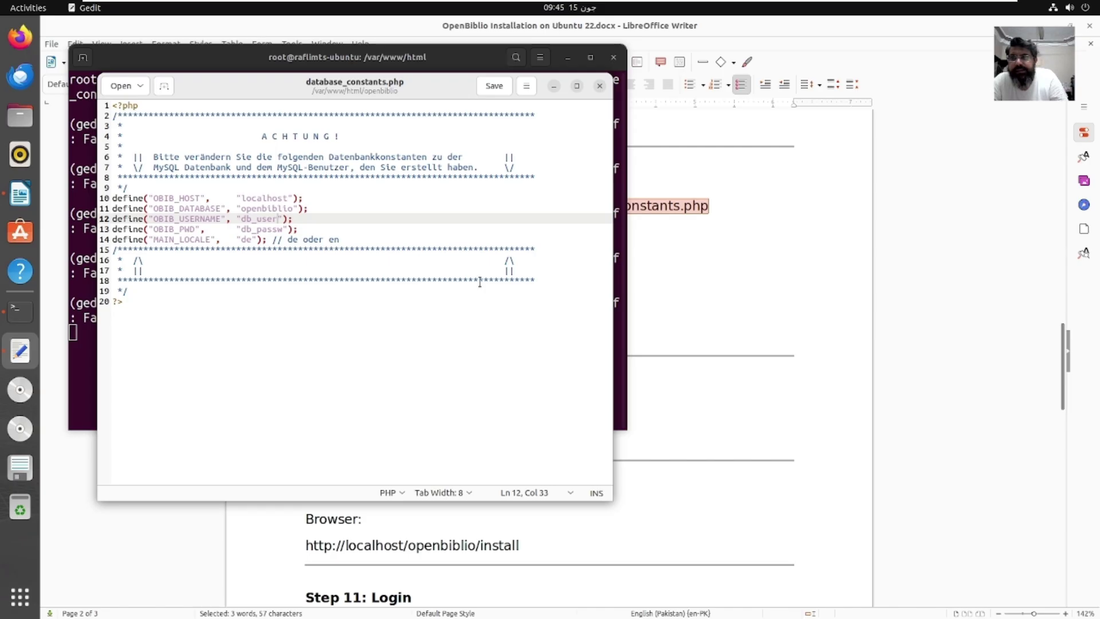
key(shift+Left)
key(shift+Left)
key(shift+Left)
key(shift+Left)
key(shift+Left)
key(shift+Left)
key(shift+Left)
key(shift+Left)
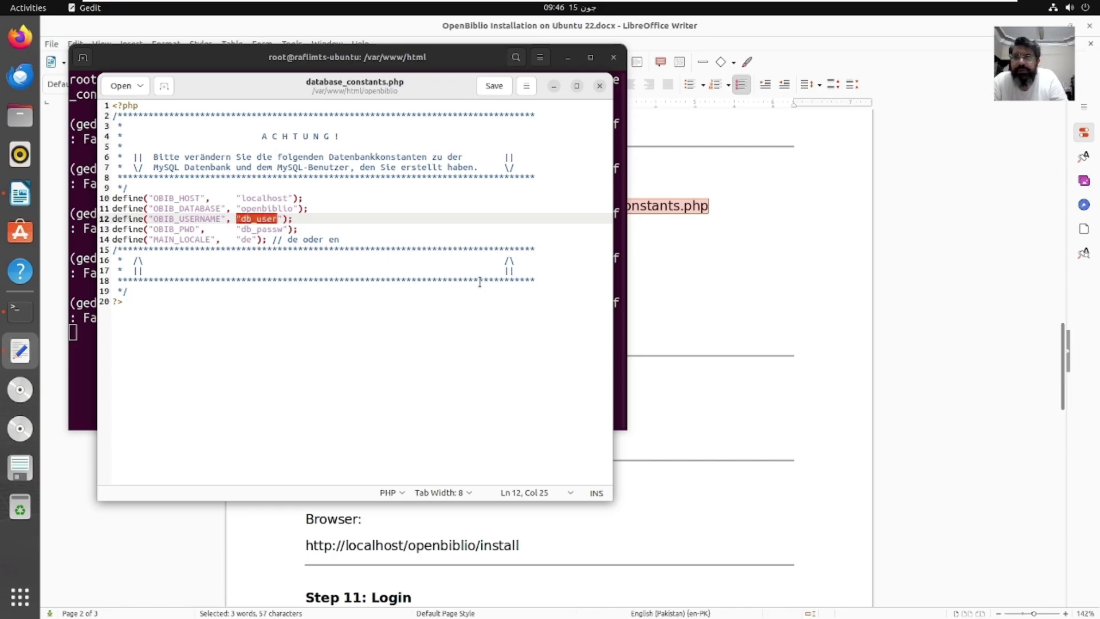
key(shift+Right)
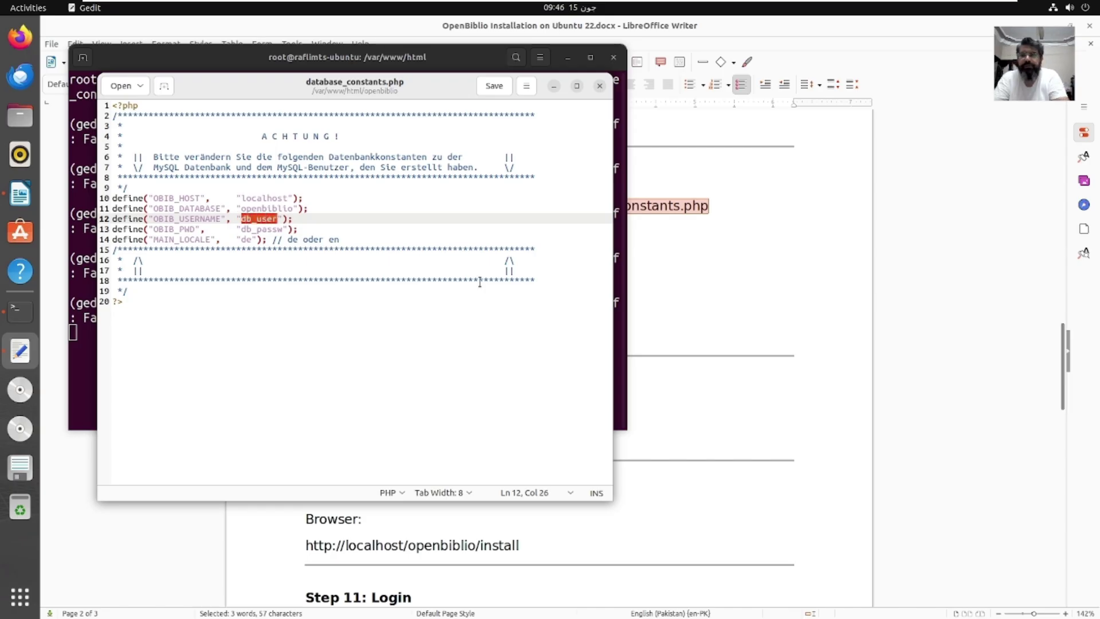
text(ope)
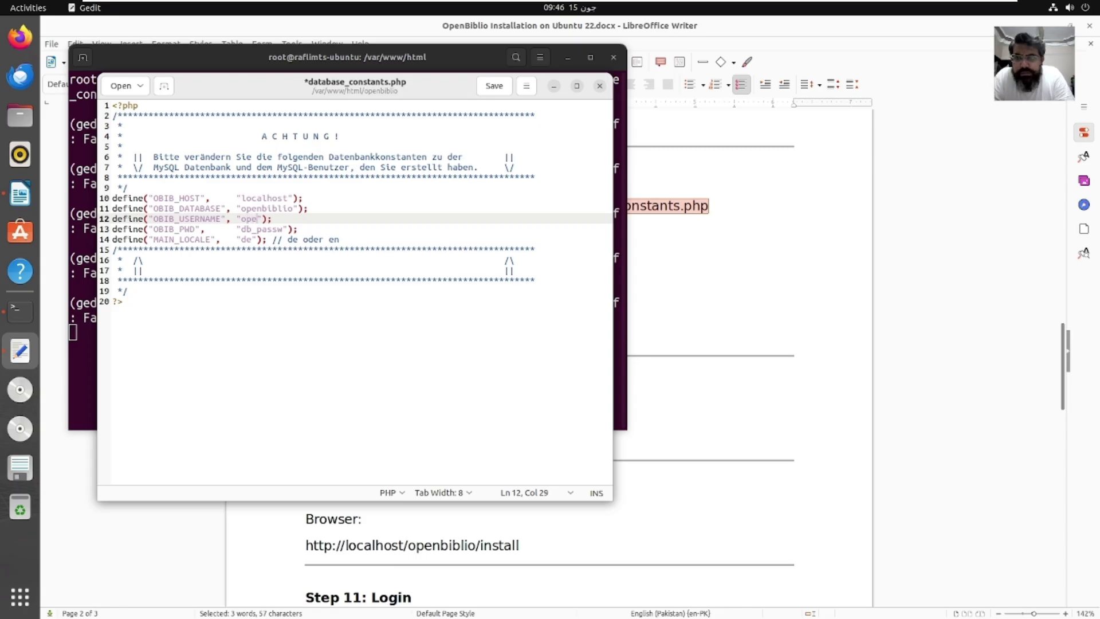
text(nbibli)
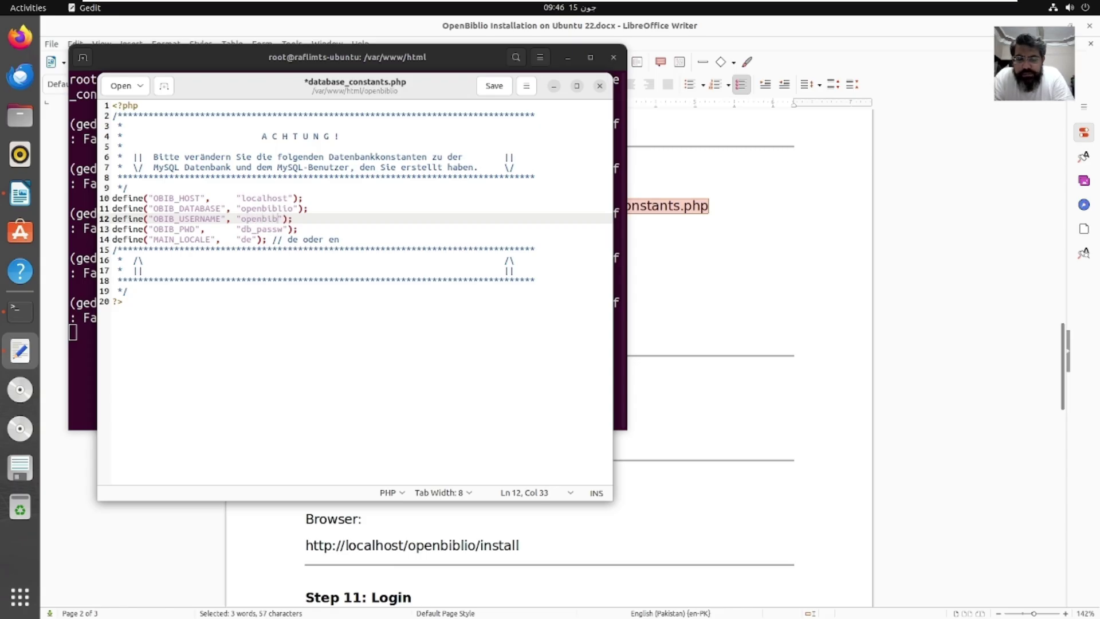
text(o)
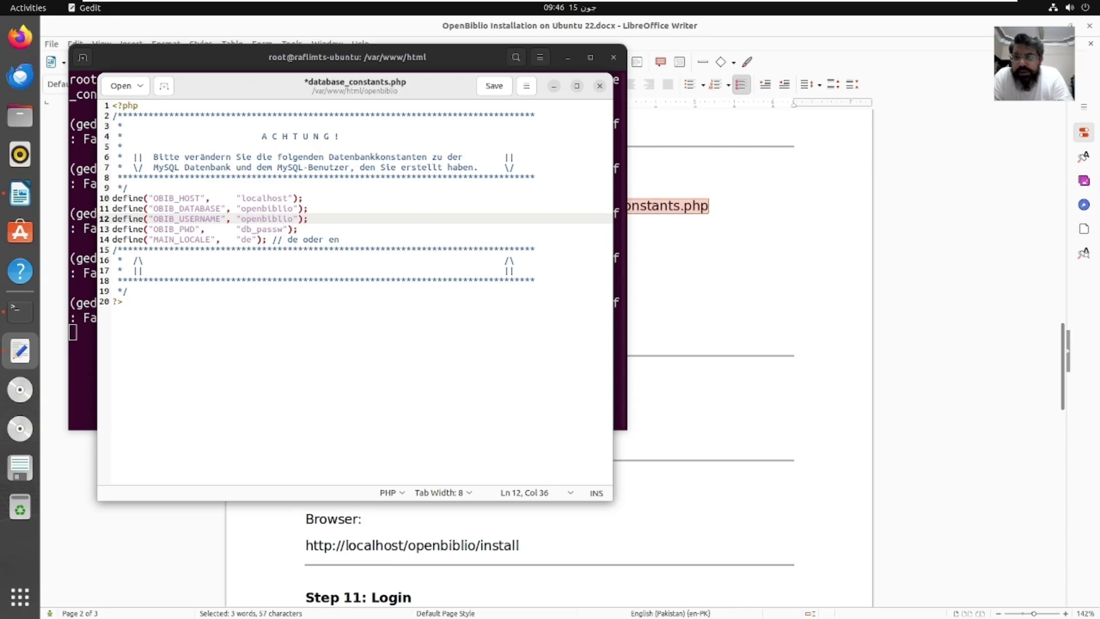
Step: Enter the database password in OBIB_PWD, change MAIN_LOCALE to en, then save and close
click(277, 228)
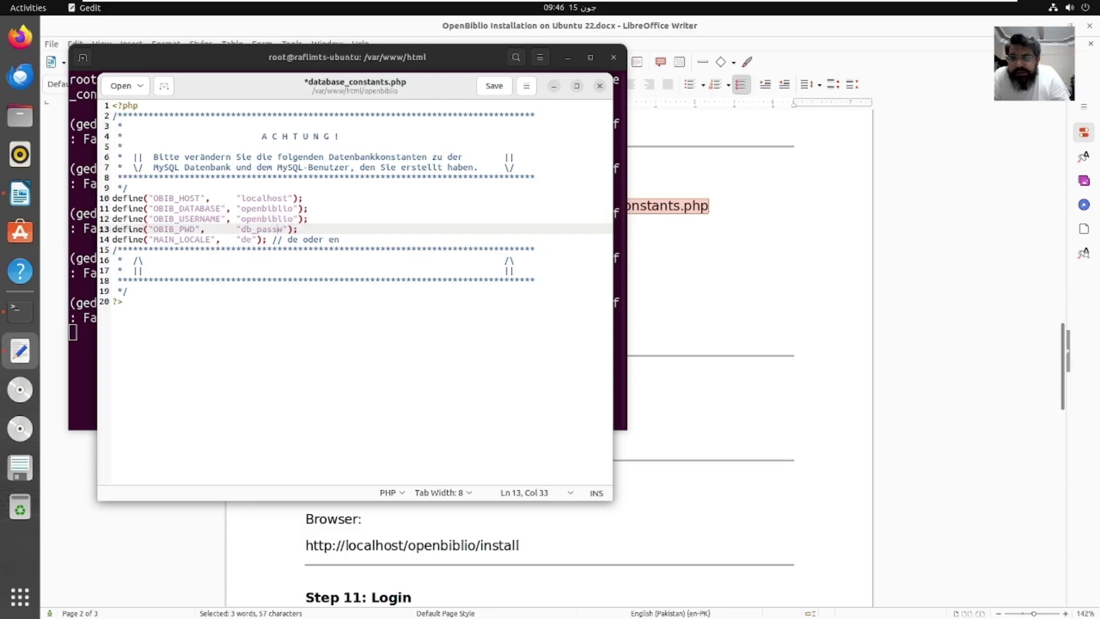
key(shift+Left)
key(shift+Left)
key(shift+Left)
key(shift+Left)
key(shift+Left)
key(shift+Left)
key(shift+Left)
key(shift+Left)
text(open)
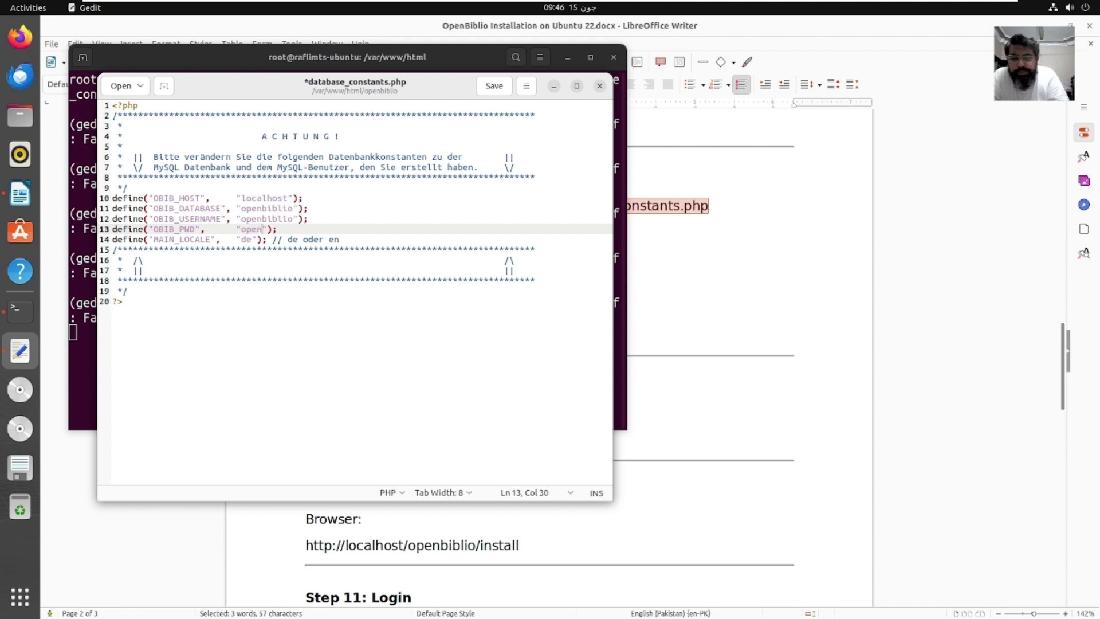
text(biblio)
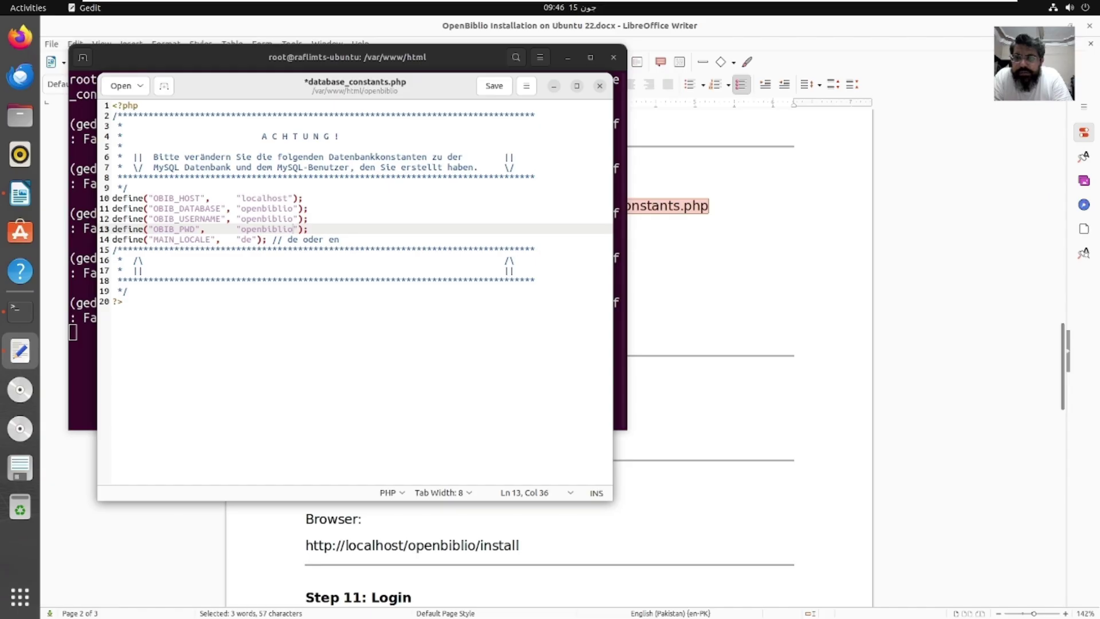
text(123)
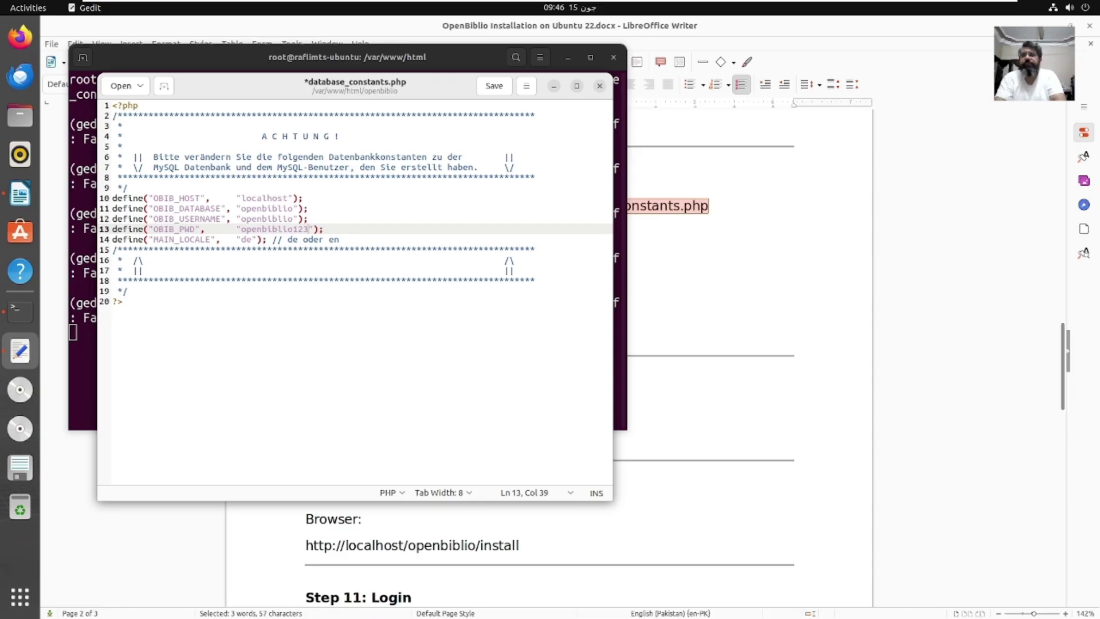
click(253, 240)
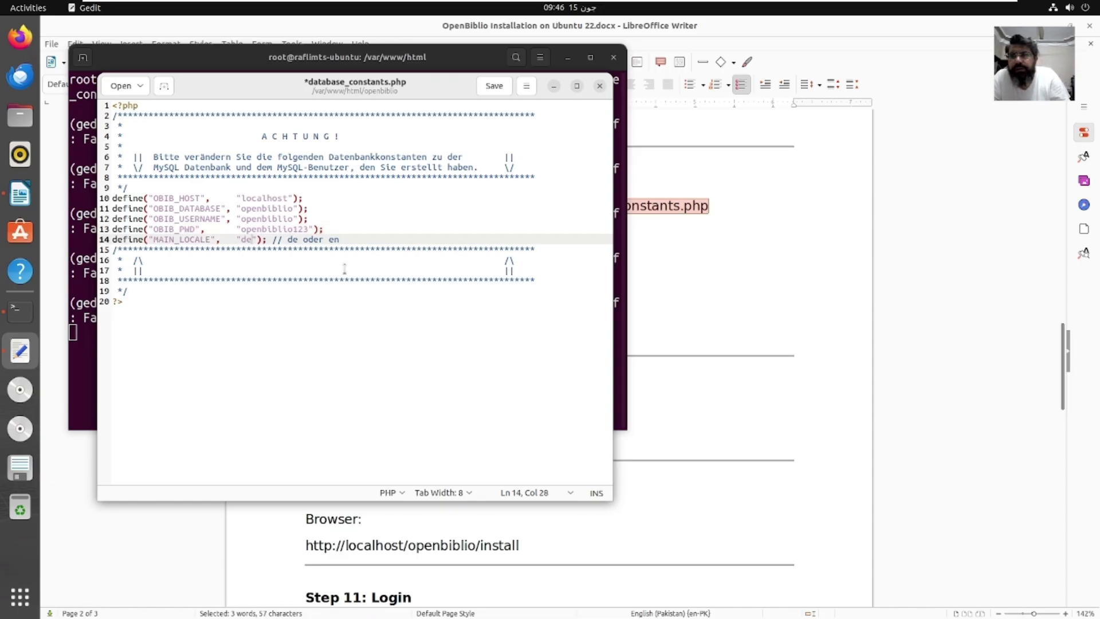
key(BackSpace)
key(BackSpace)
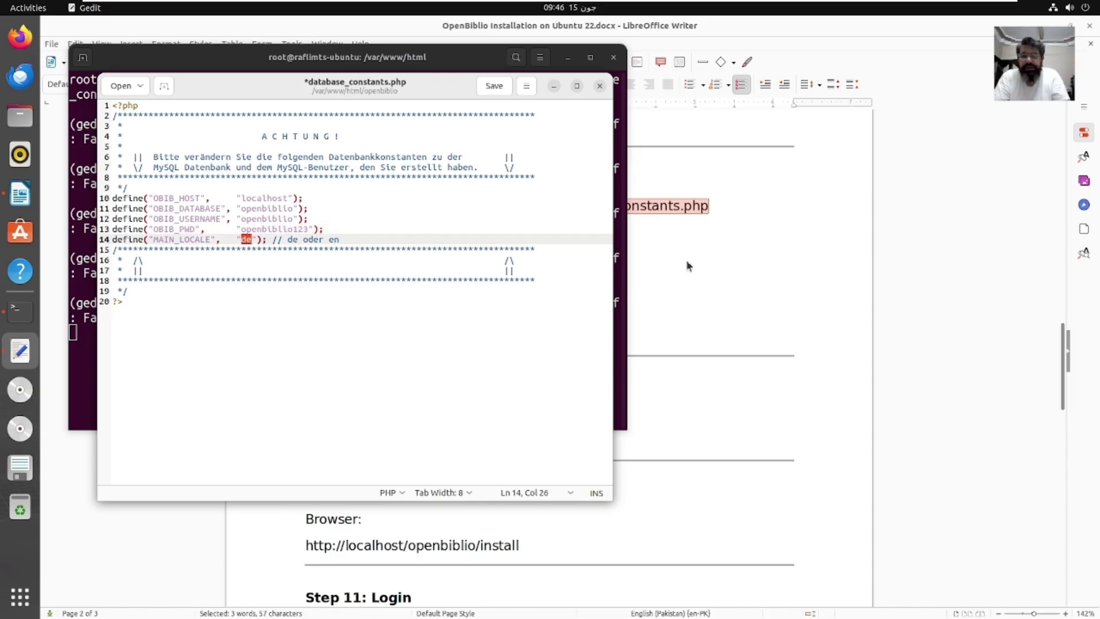
text(en)
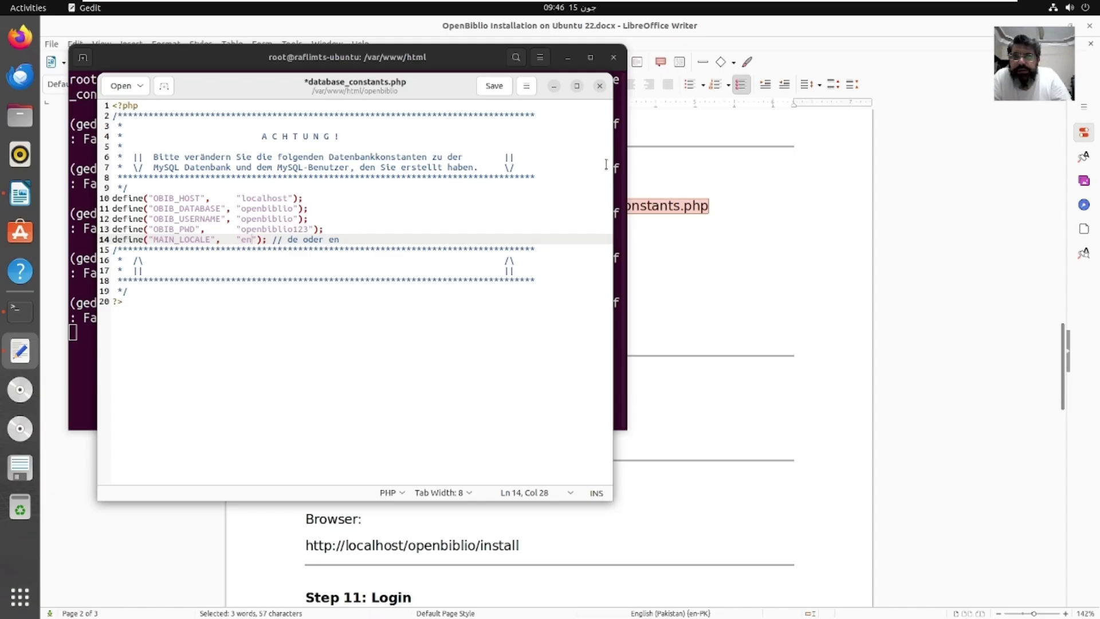
click(492, 91)
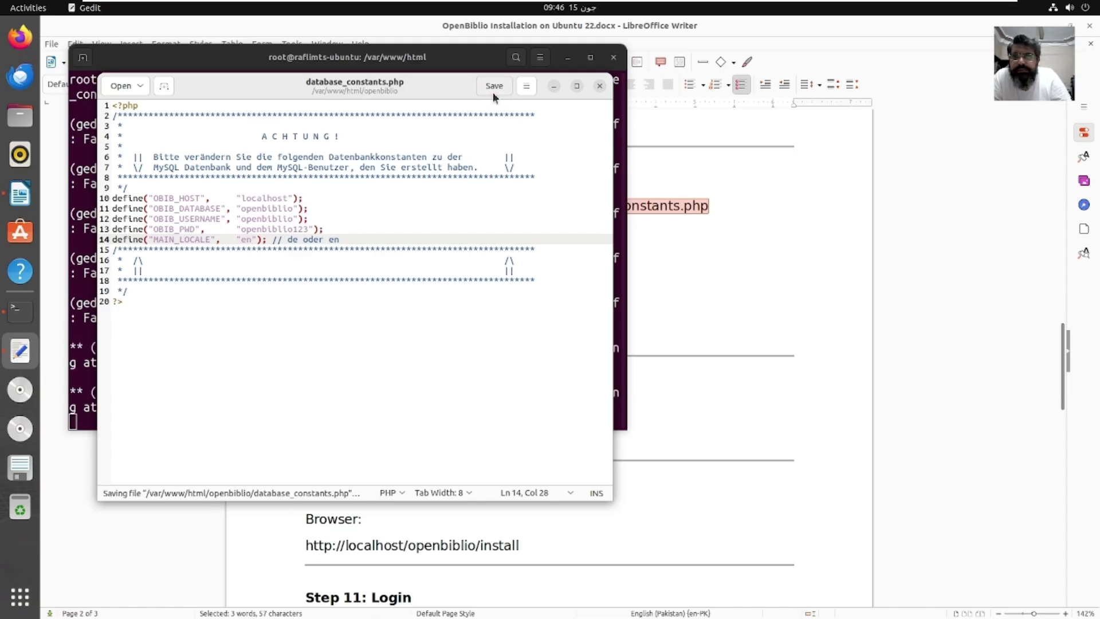
click(600, 86)
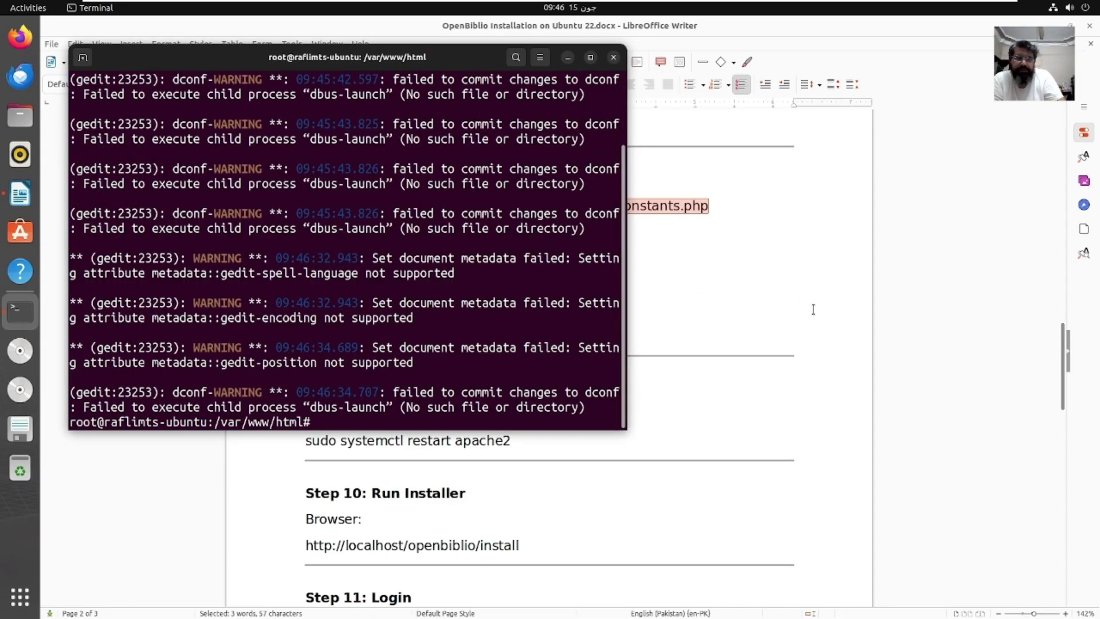
Step: Copy 'sudo a2dismod mpm_itk' from the guide and run it in a cleared terminal
click(774, 302)
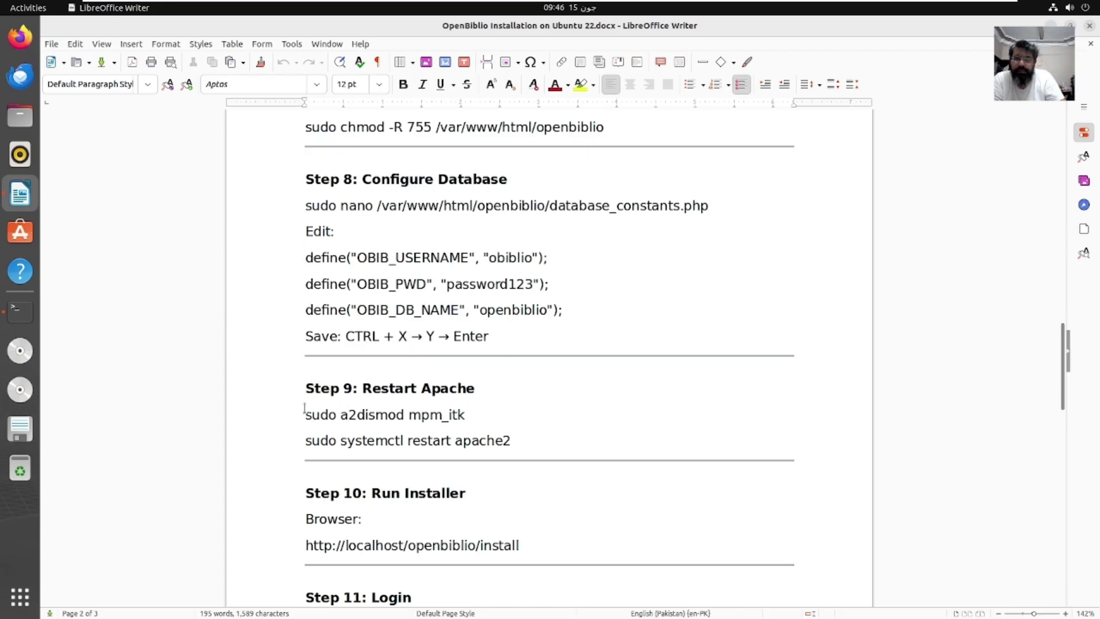
drag(303, 421, 465, 424)
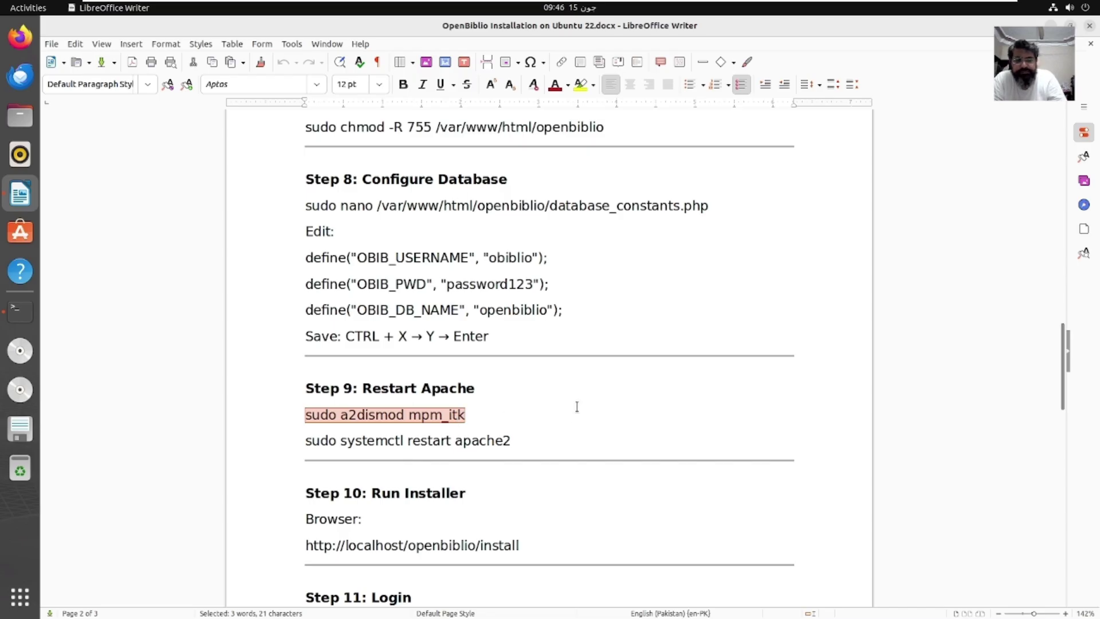
right_click(466, 415)
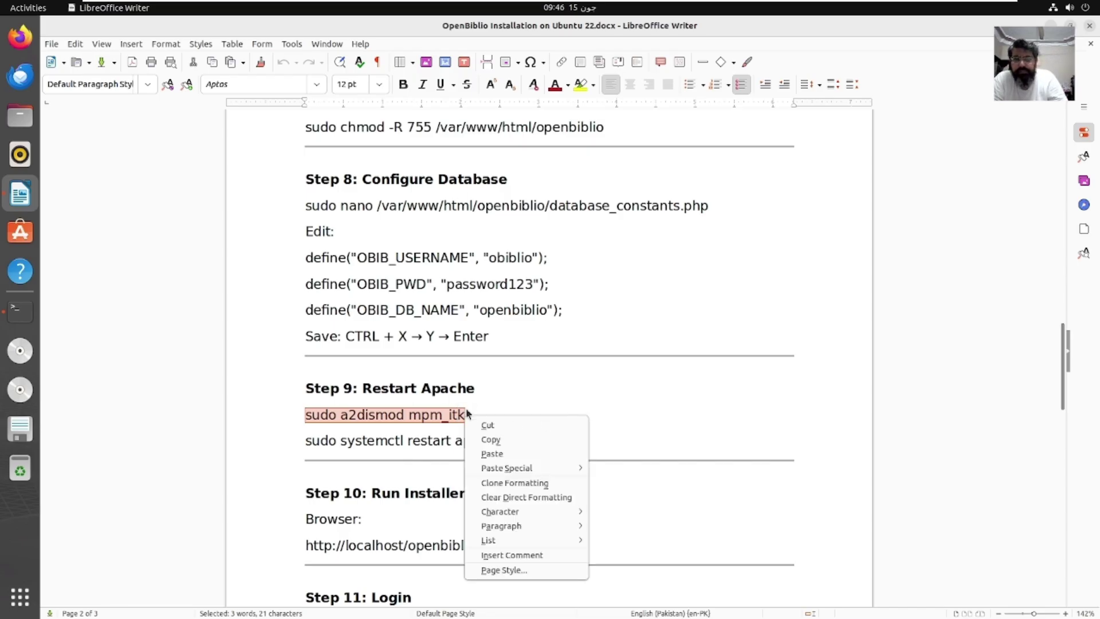
click(493, 440)
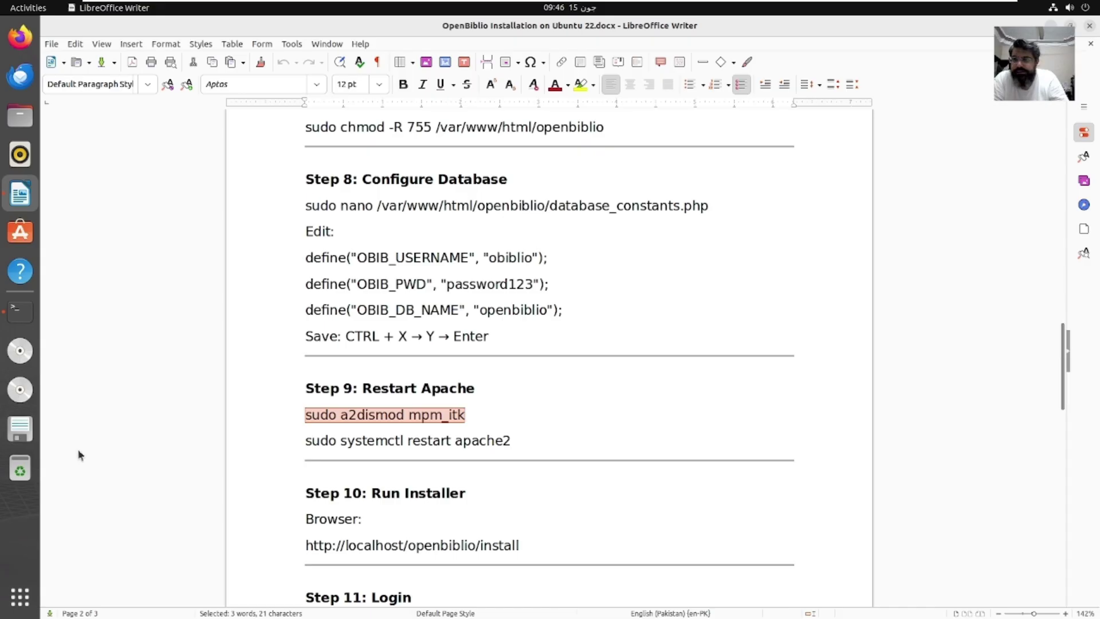
click(20, 311)
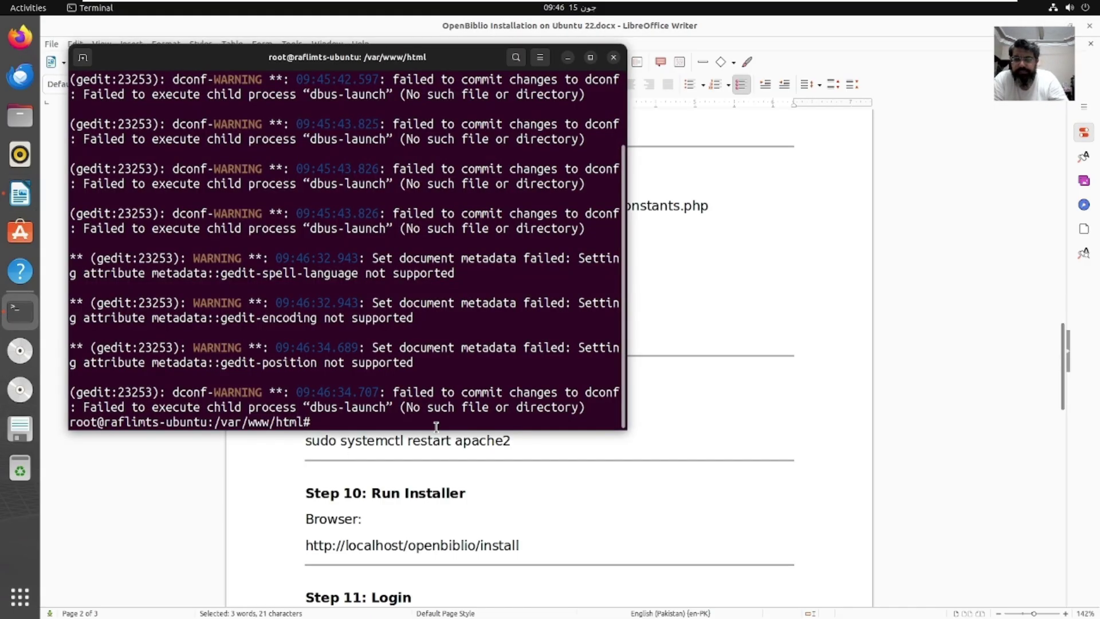
text(clear)
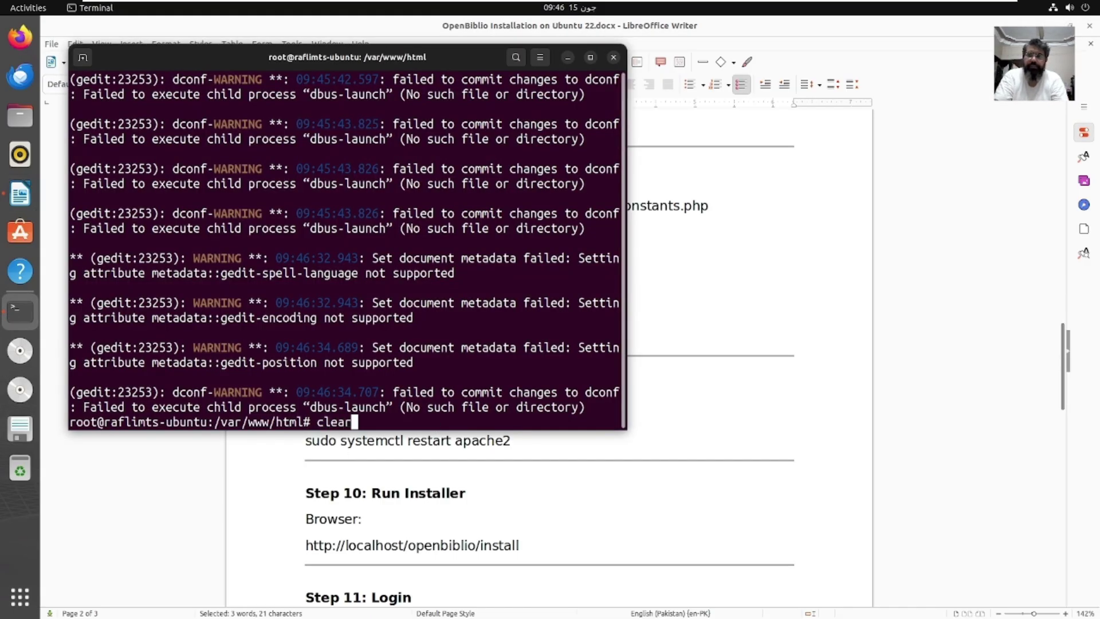
key(Return)
right_click(437, 428)
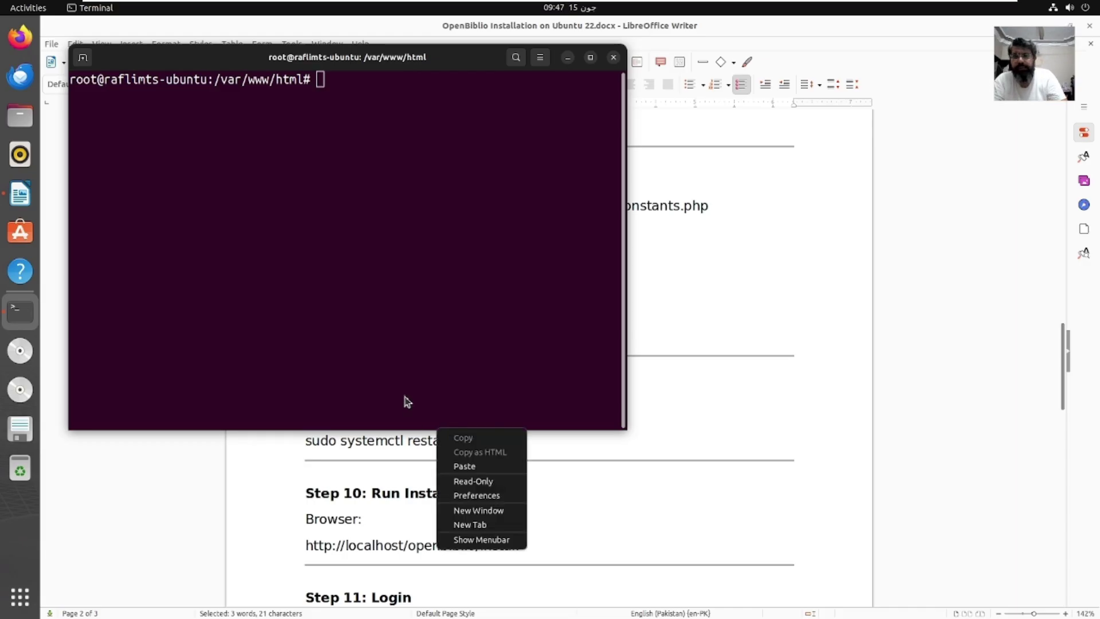
click(462, 466)
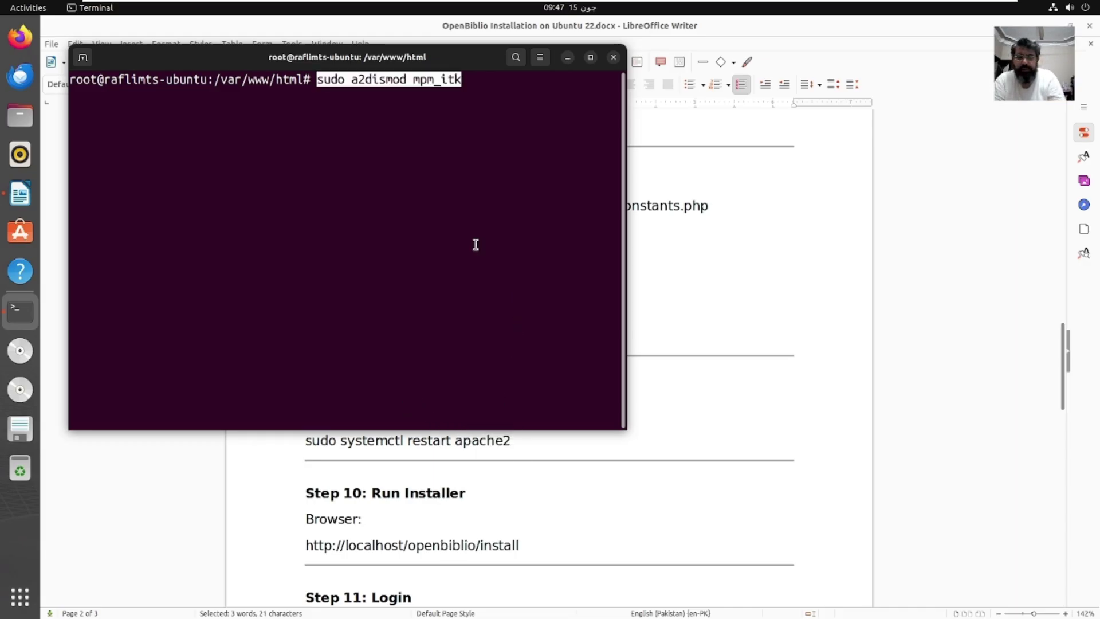
key(Return)
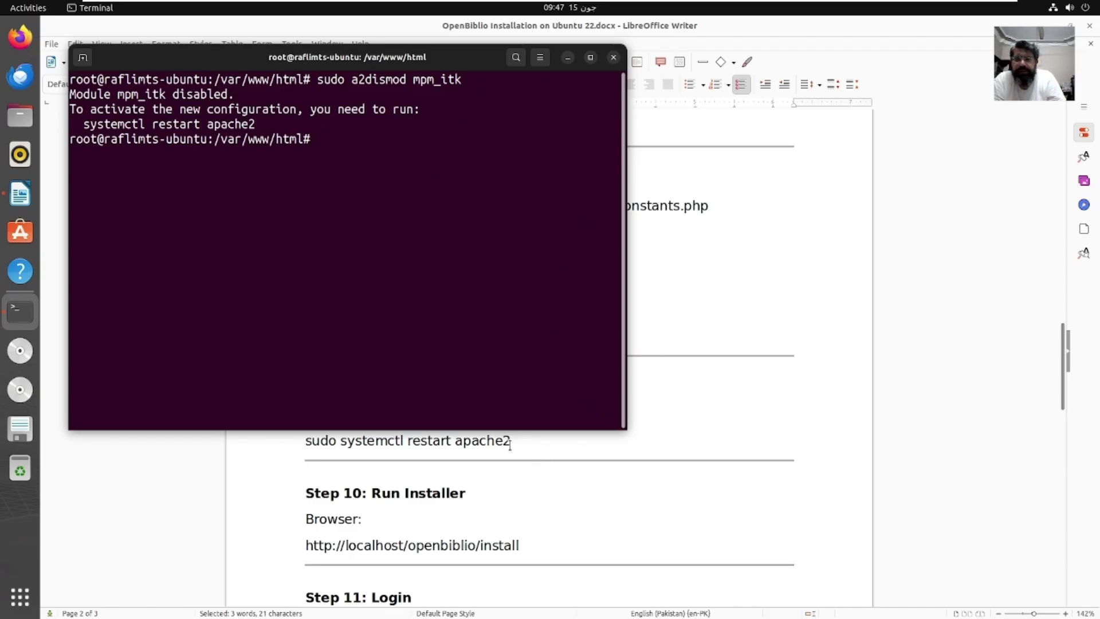
Step: Copy the 'systemctl restart apache2' command from the guide and run it in the terminal
drag(509, 444, 303, 441)
right_click(304, 443)
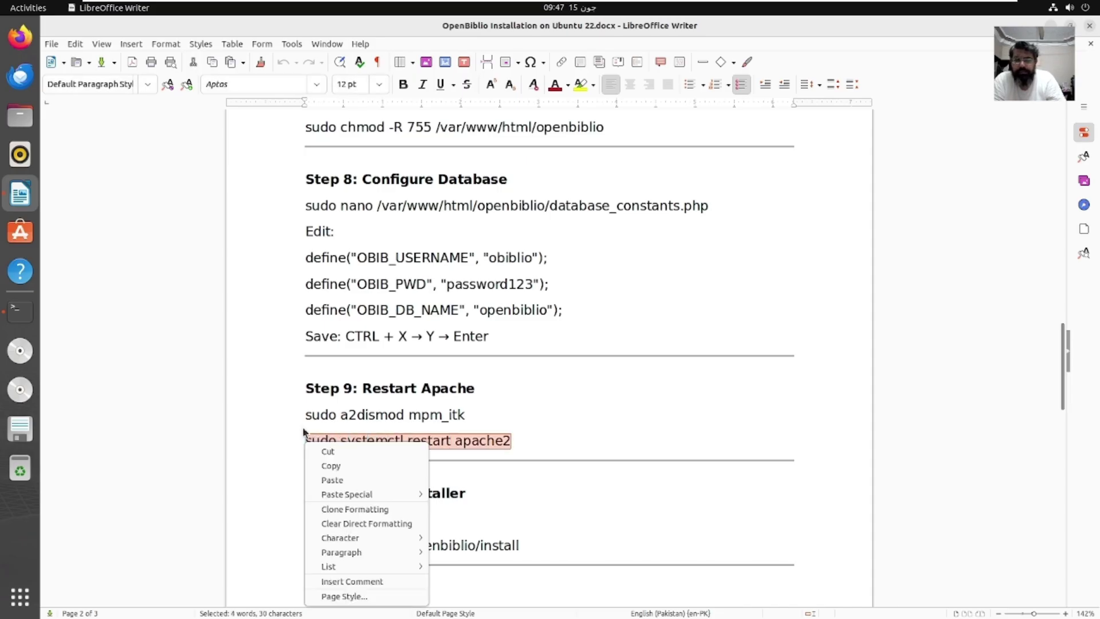
click(364, 473)
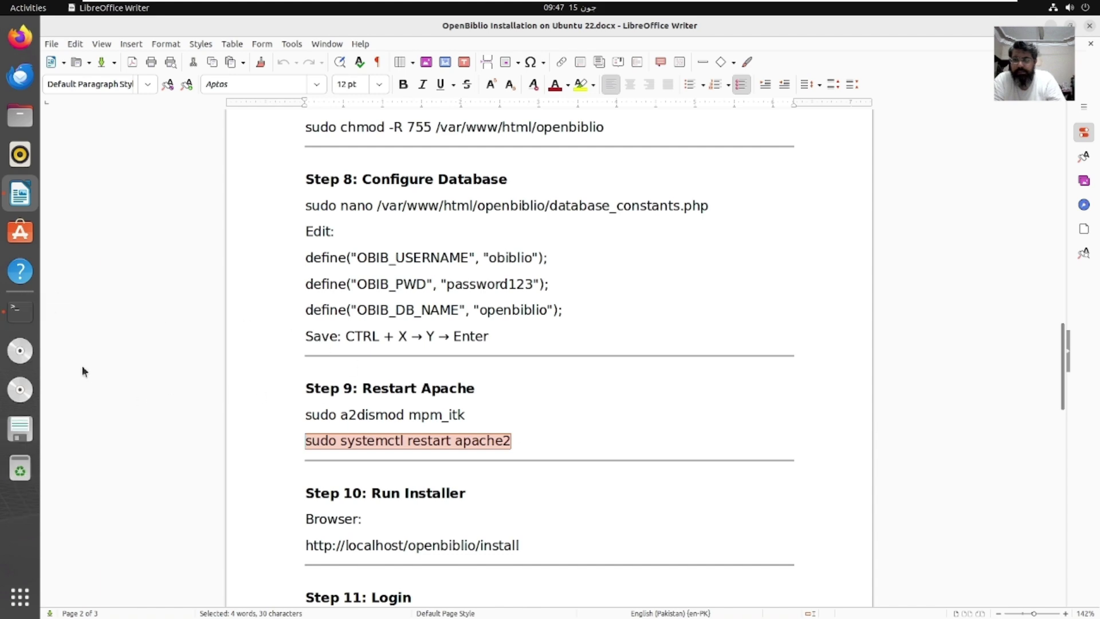
click(13, 311)
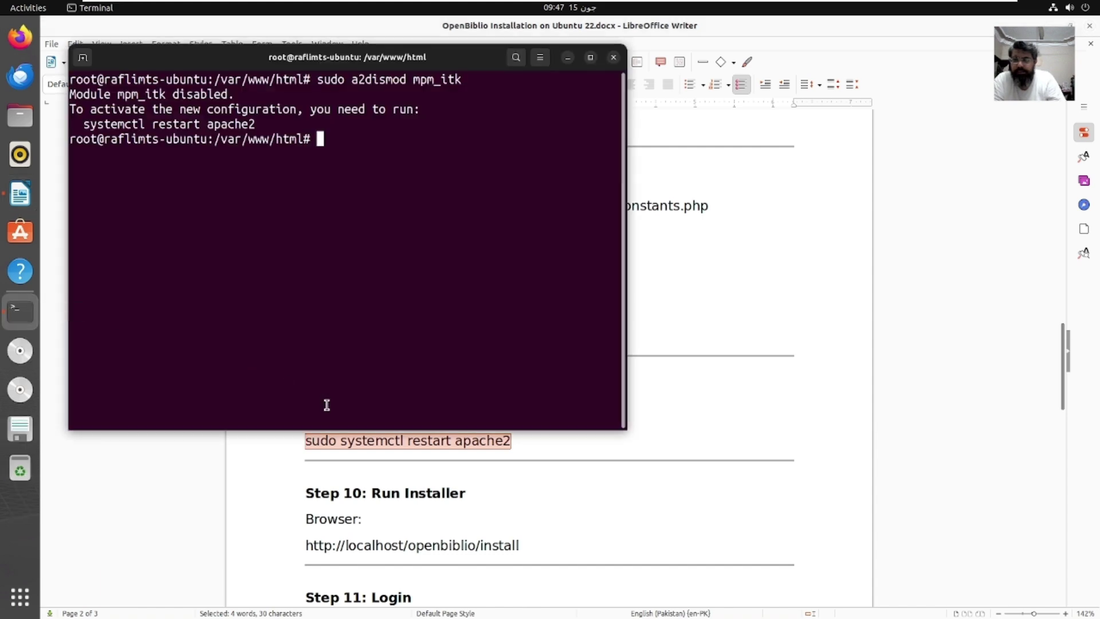
right_click(523, 138)
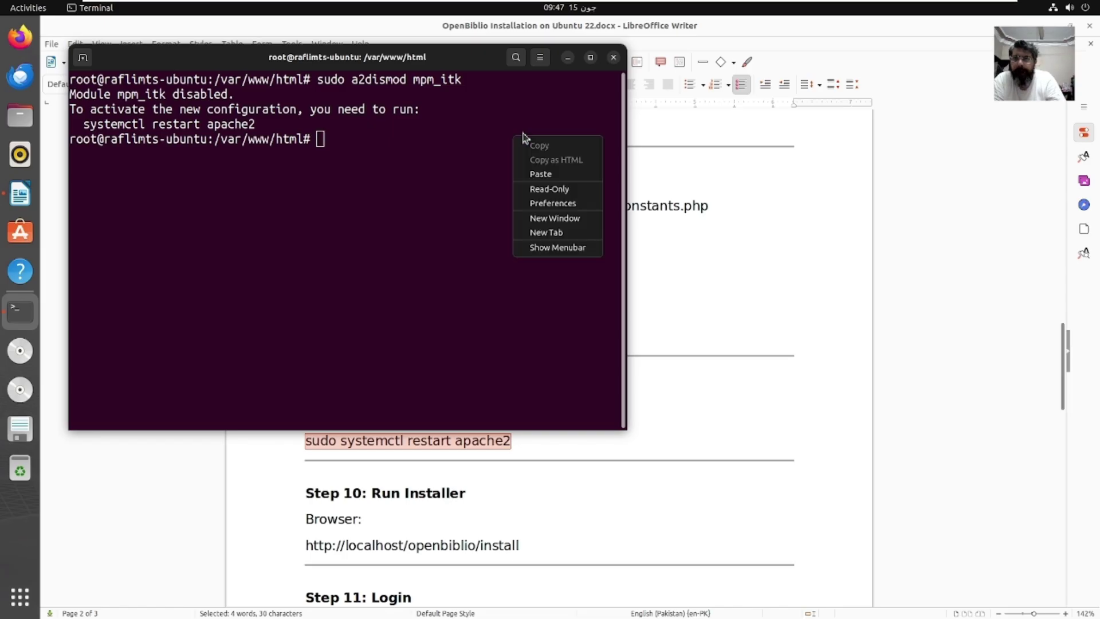
click(528, 170)
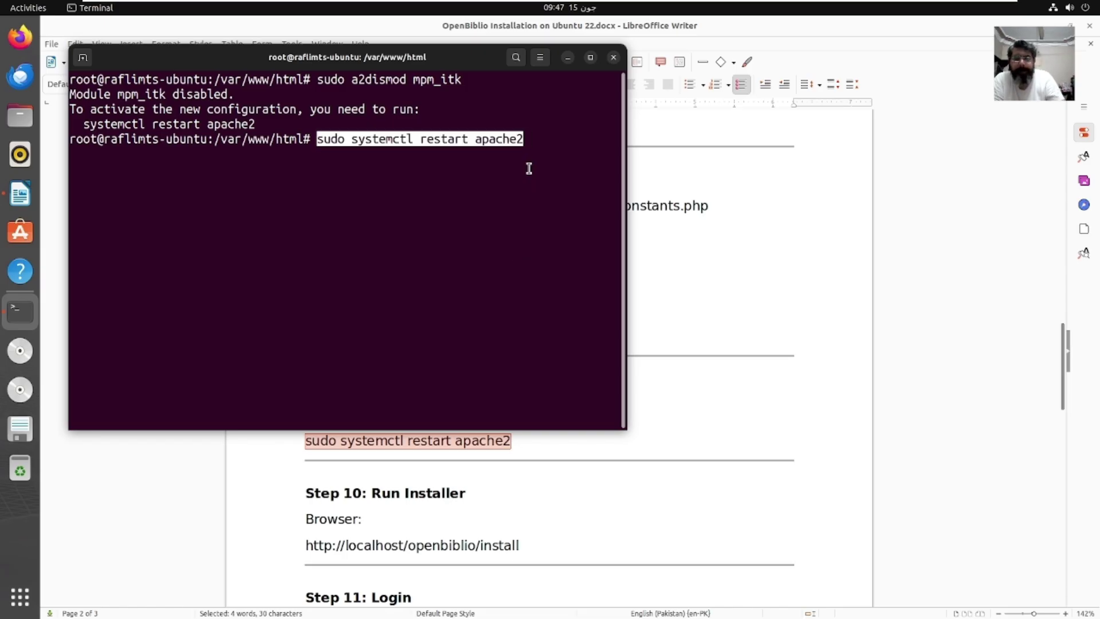
key(Return)
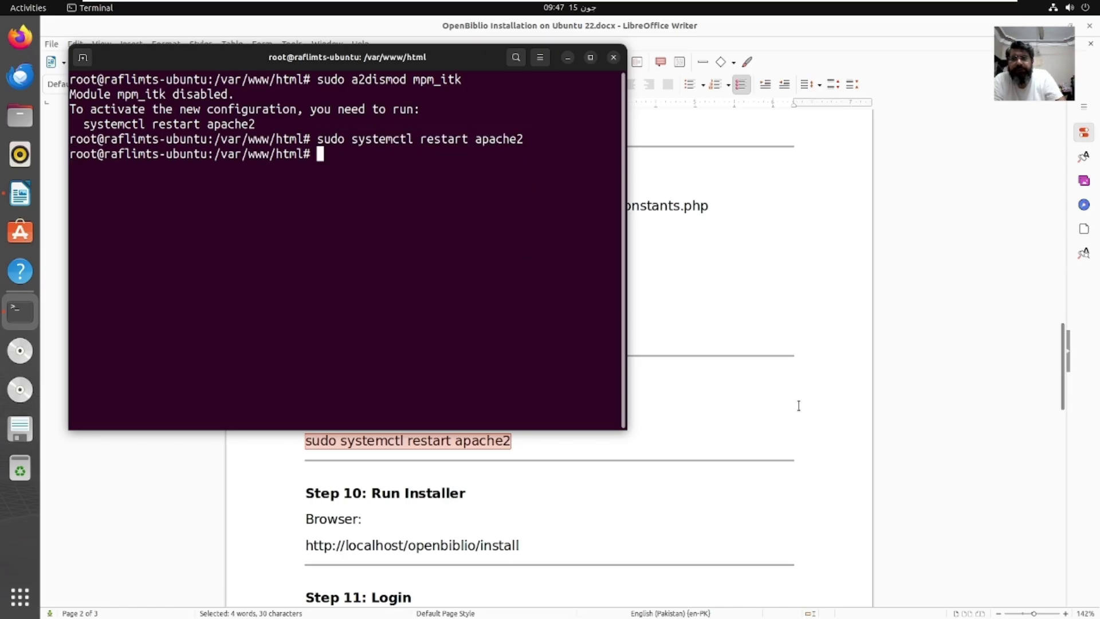
click(651, 431)
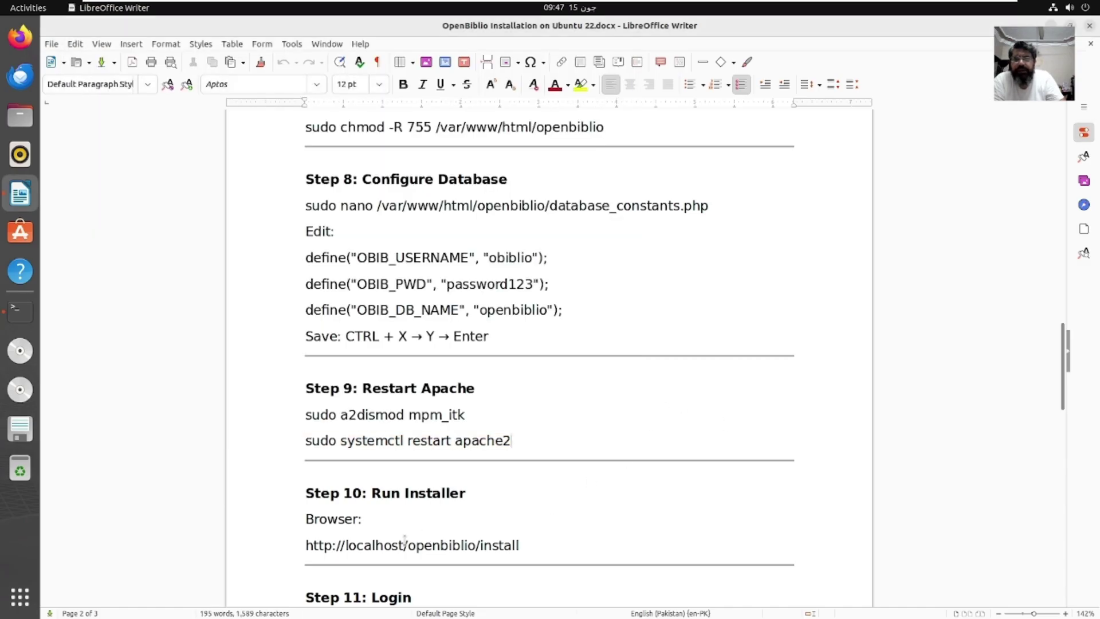
Step: Load localhost/openbiblio/install in Firefox, replacing the wrongly pasted terminal command
drag(538, 549, 305, 547)
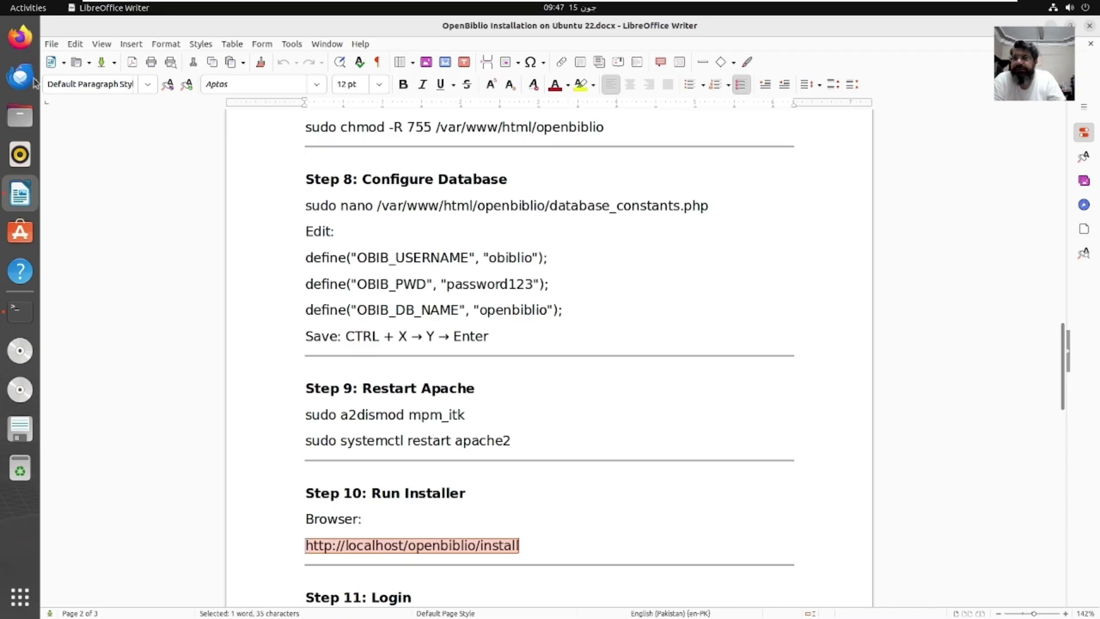
click(20, 37)
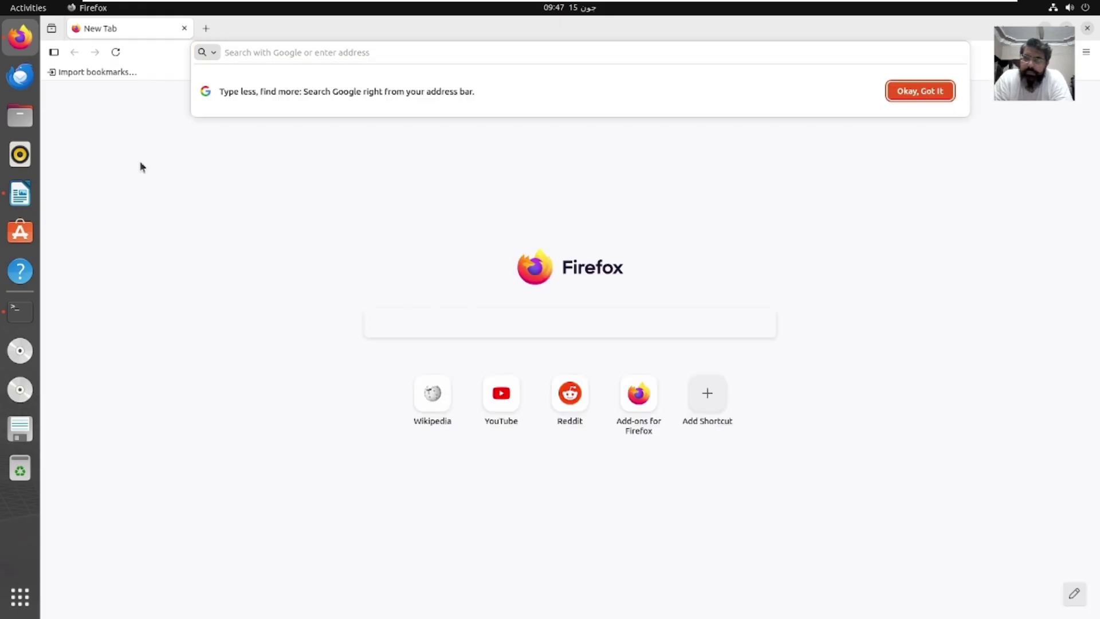
key(ctrl+v)
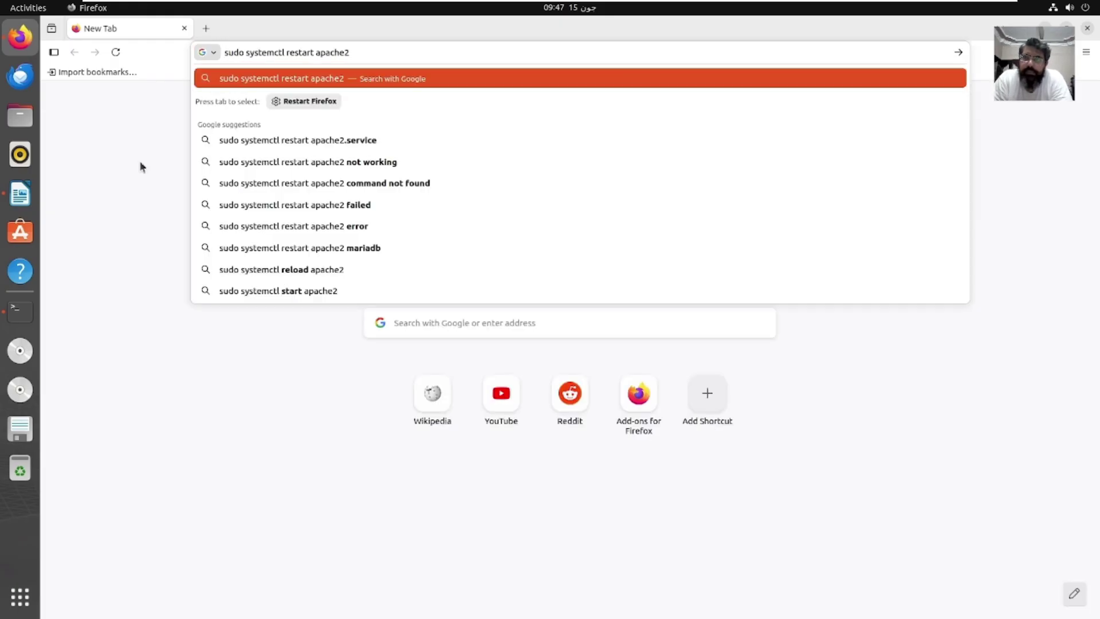
key(BackSpace)
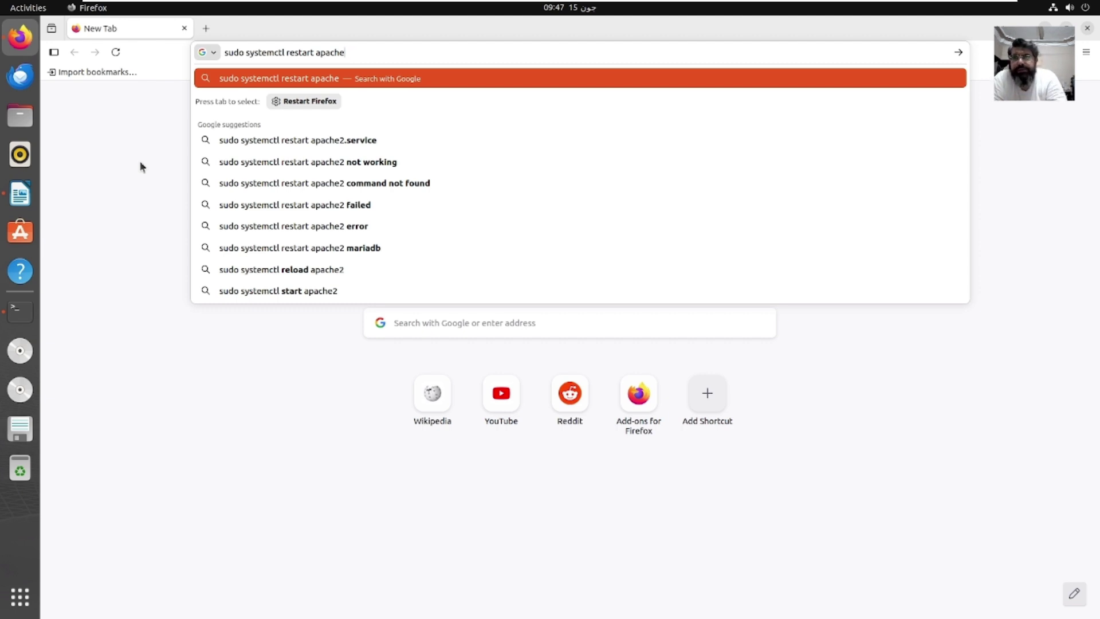
key(BackSpace)
key(BackSpace)
key(BackSpace)
key(BackSpace)
key(BackSpace)
key(BackSpace)
key(BackSpace)
key(BackSpace)
key(BackSpace)
key(BackSpace)
key(BackSpace)
key(BackSpace)
key(BackSpace)
key(BackSpace)
key(BackSpace)
key(BackSpace)
key(BackSpace)
key(BackSpace)
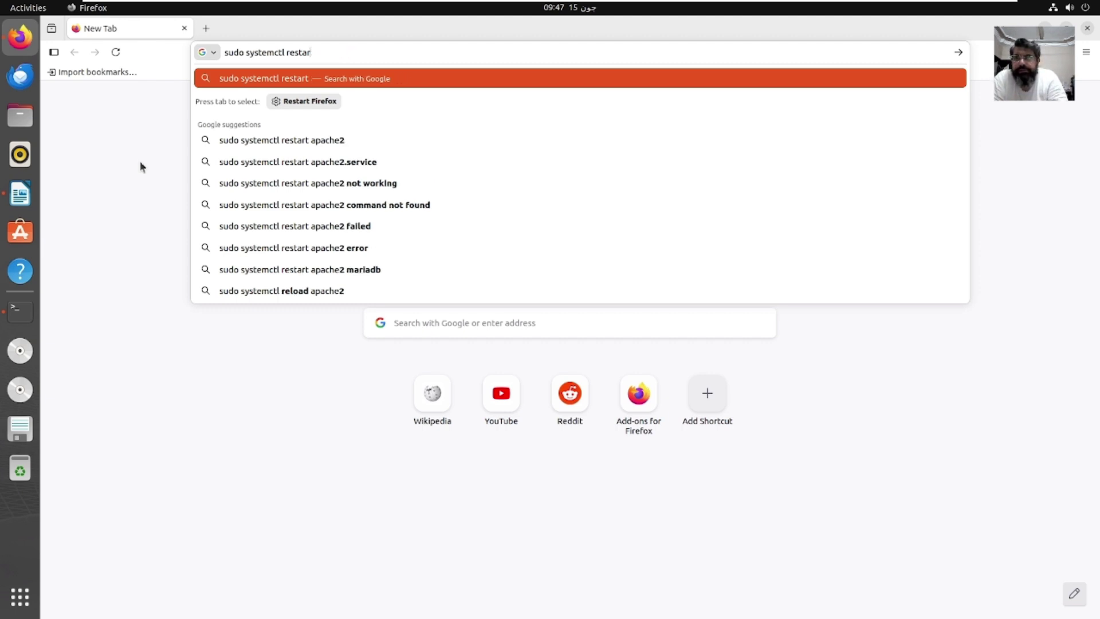
key(BackSpace)
key(BackSpace)
key(BackSpace)
key(BackSpace)
key(BackSpace)
key(BackSpace)
key(BackSpace)
key(BackSpace)
key(BackSpace)
key(BackSpace)
key(BackSpace)
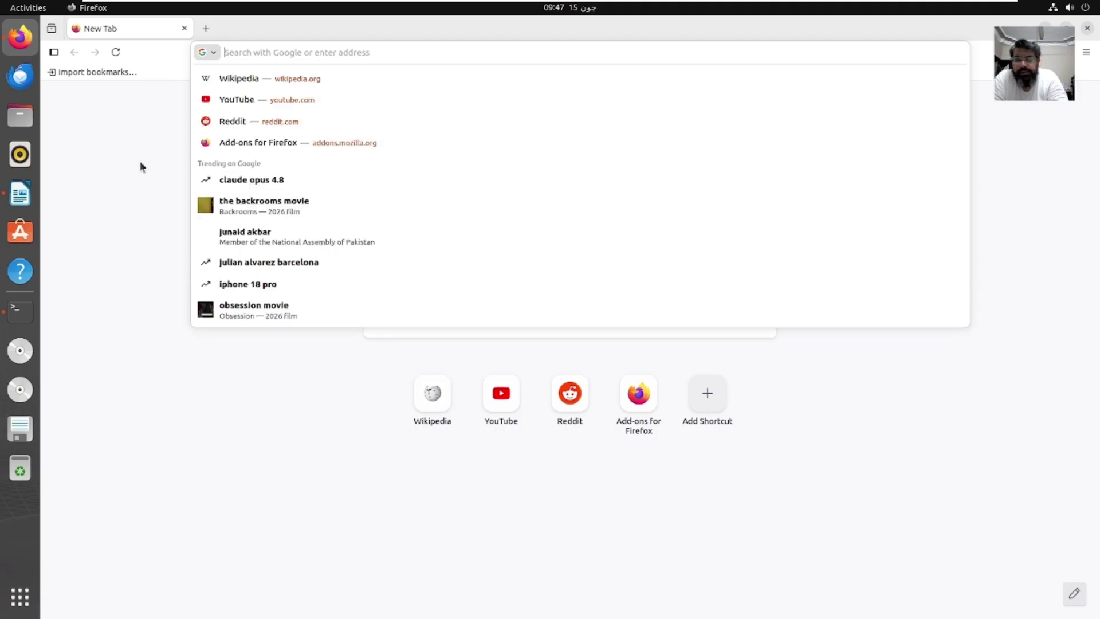
text(loca)
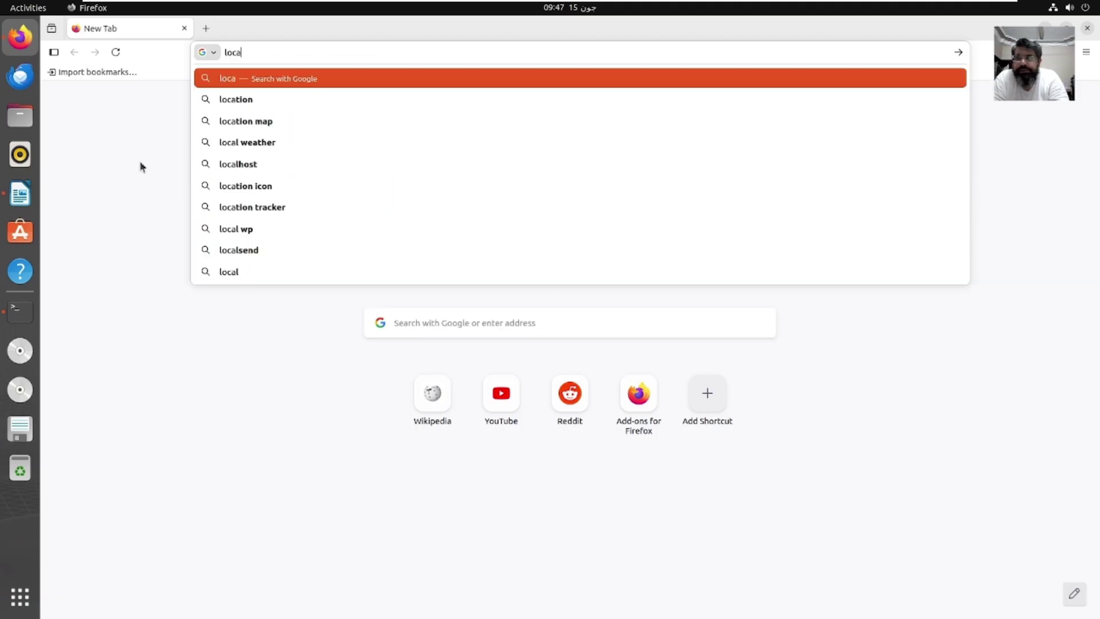
text(l)
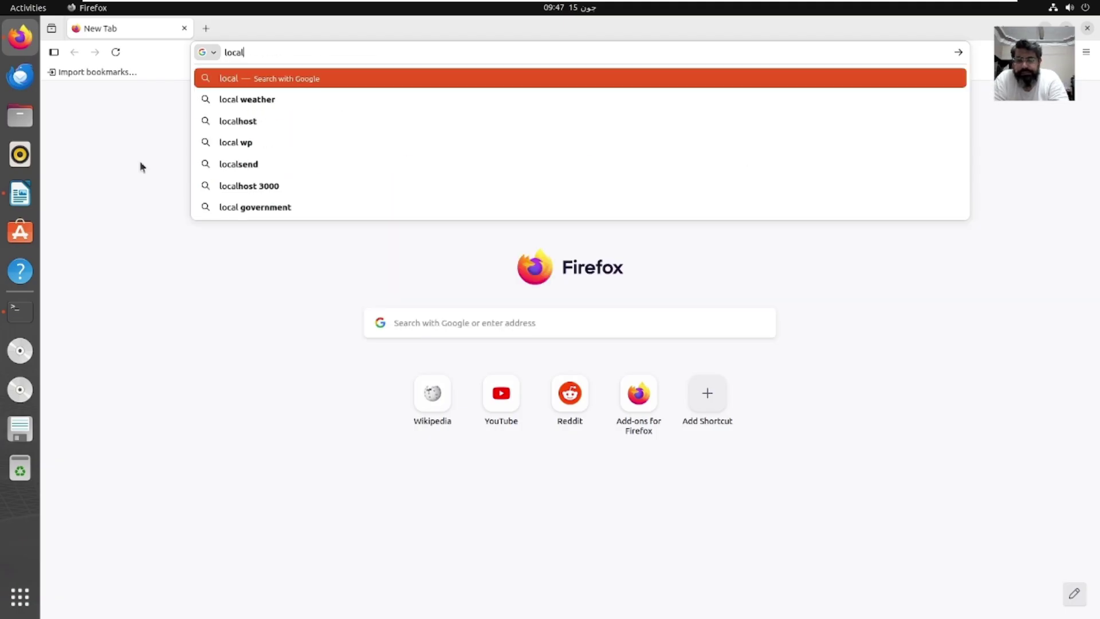
text(host/)
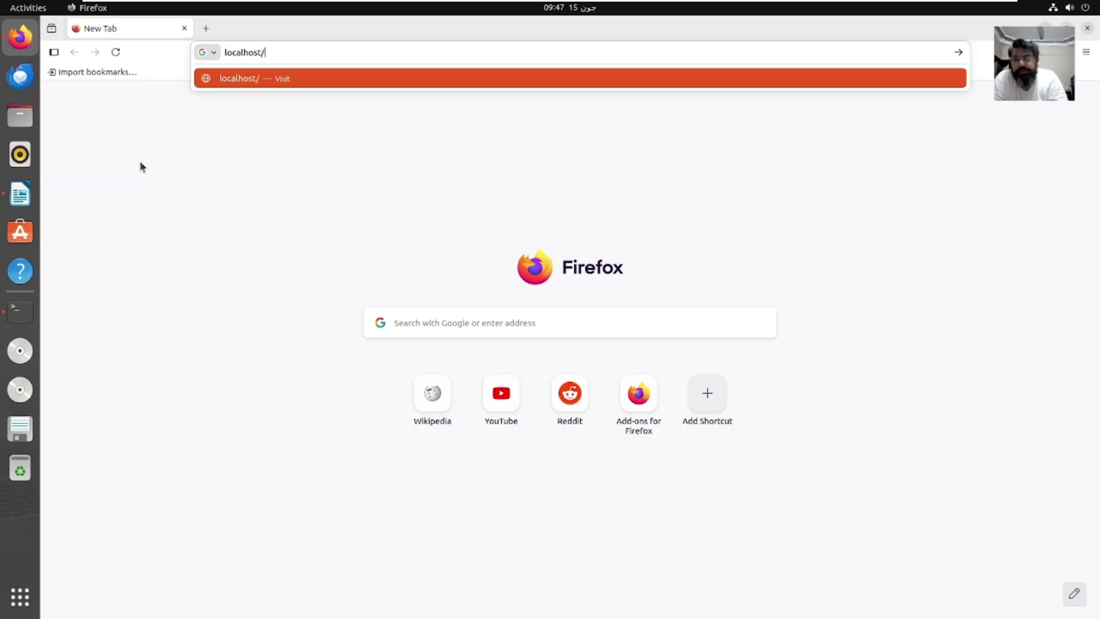
text(open)
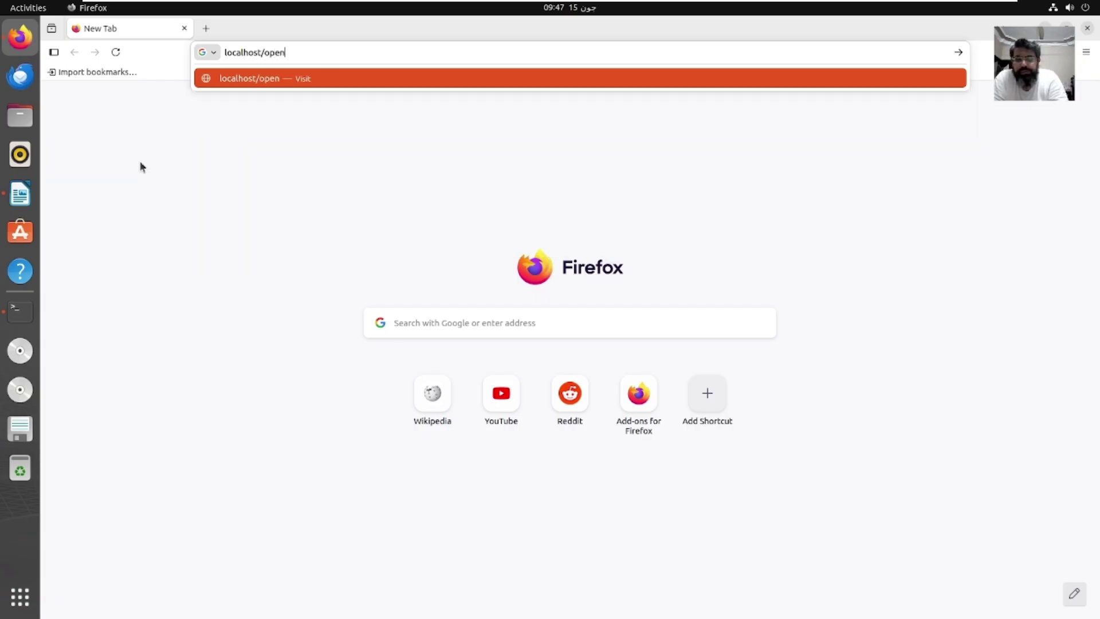
text(bib)
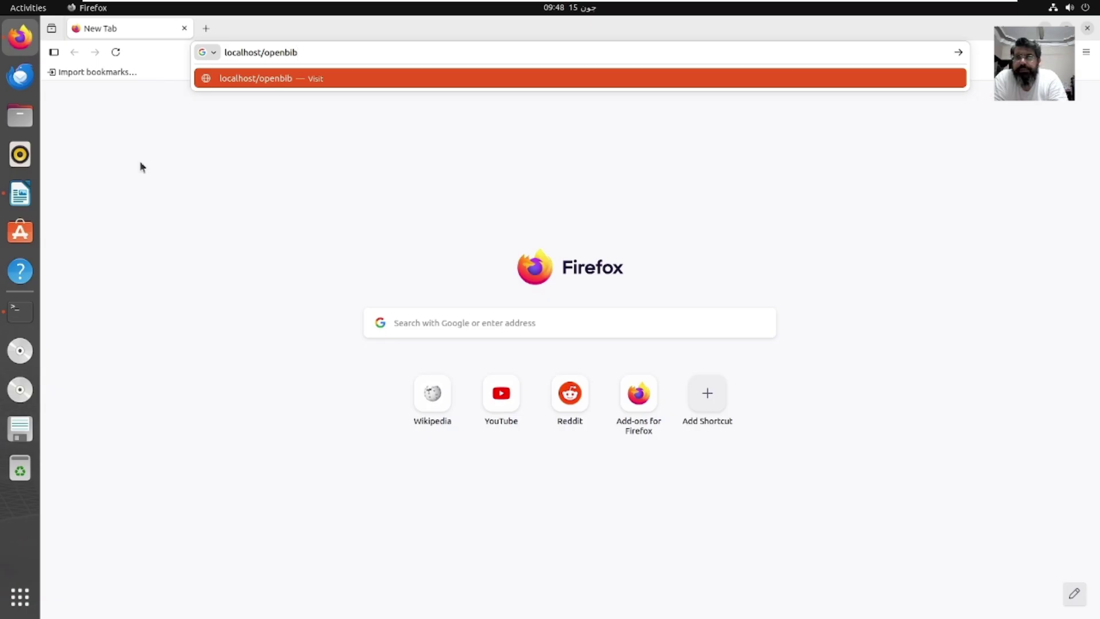
text(l)
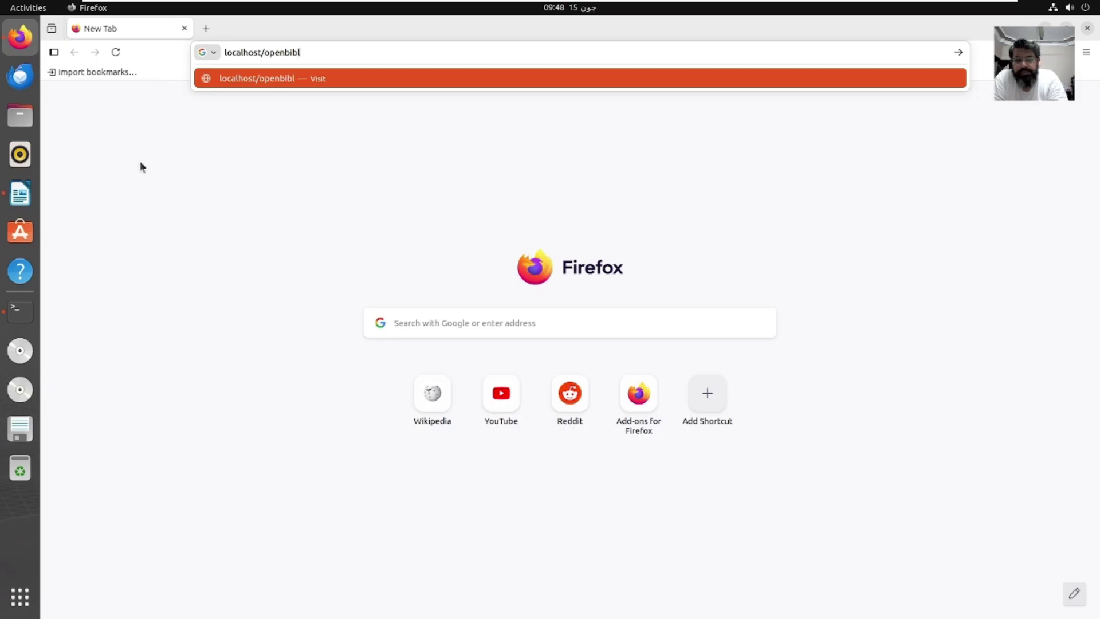
text(io/)
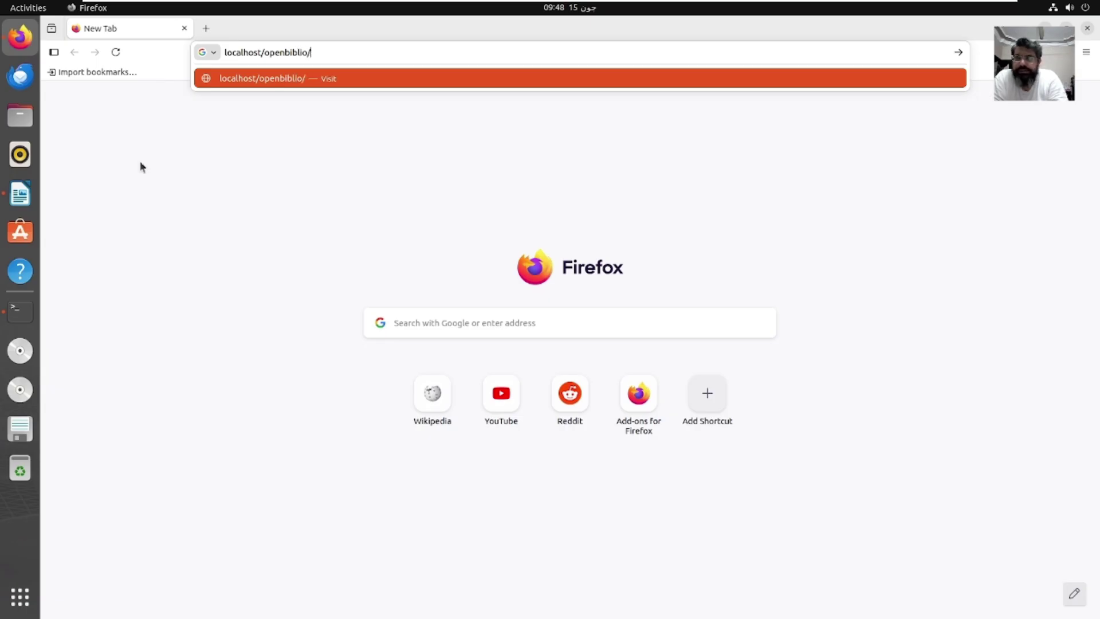
text(install)
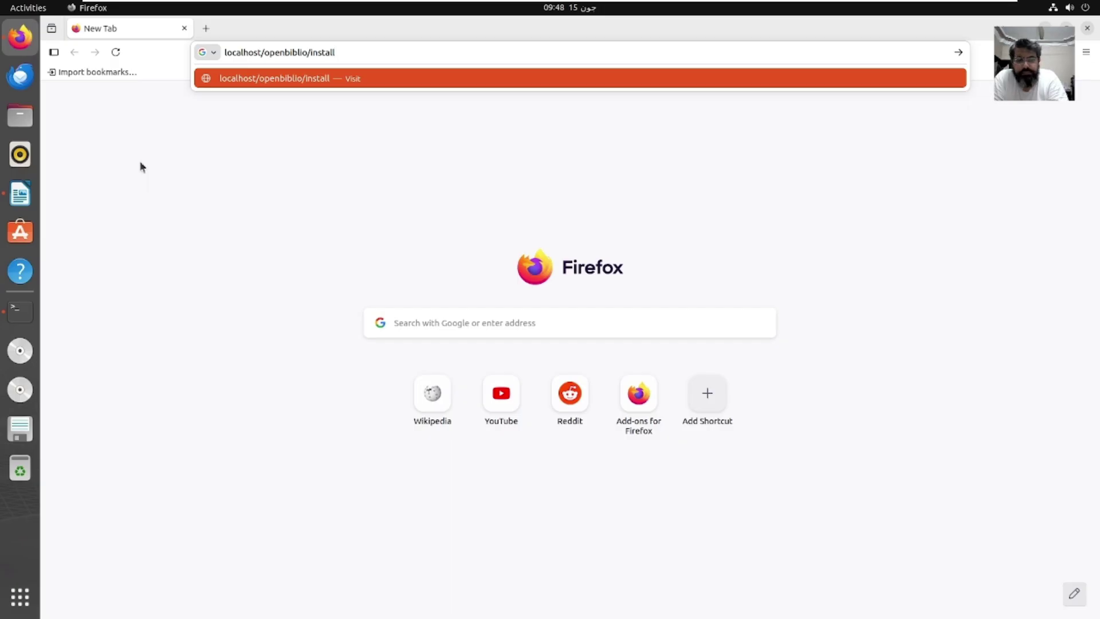
key(Return)
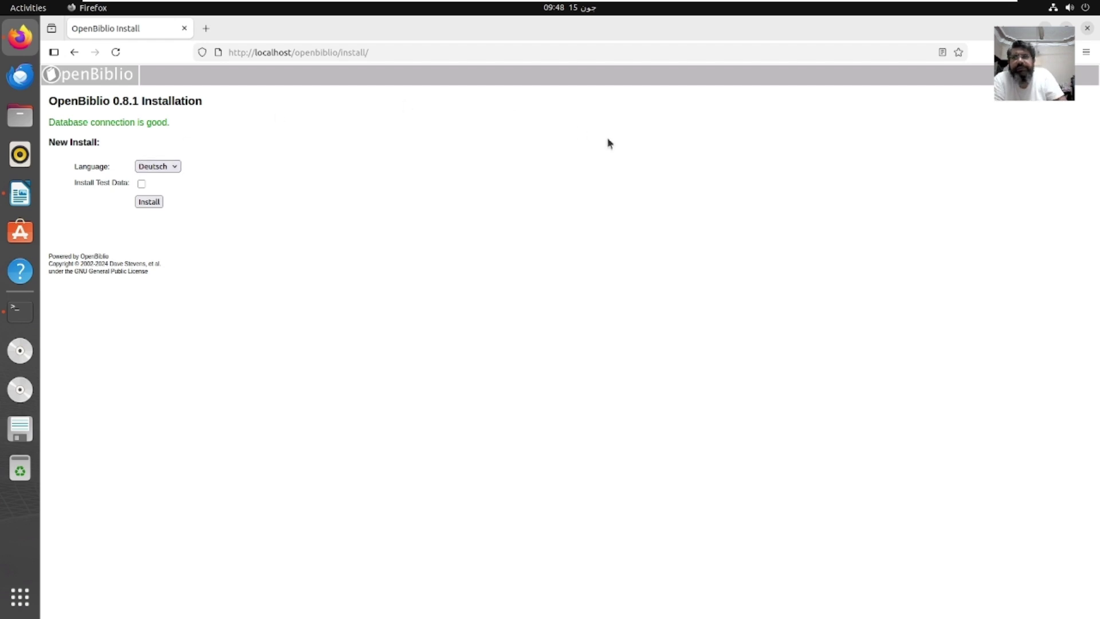
Step: Zoom the installer page to 120%
click(1087, 54)
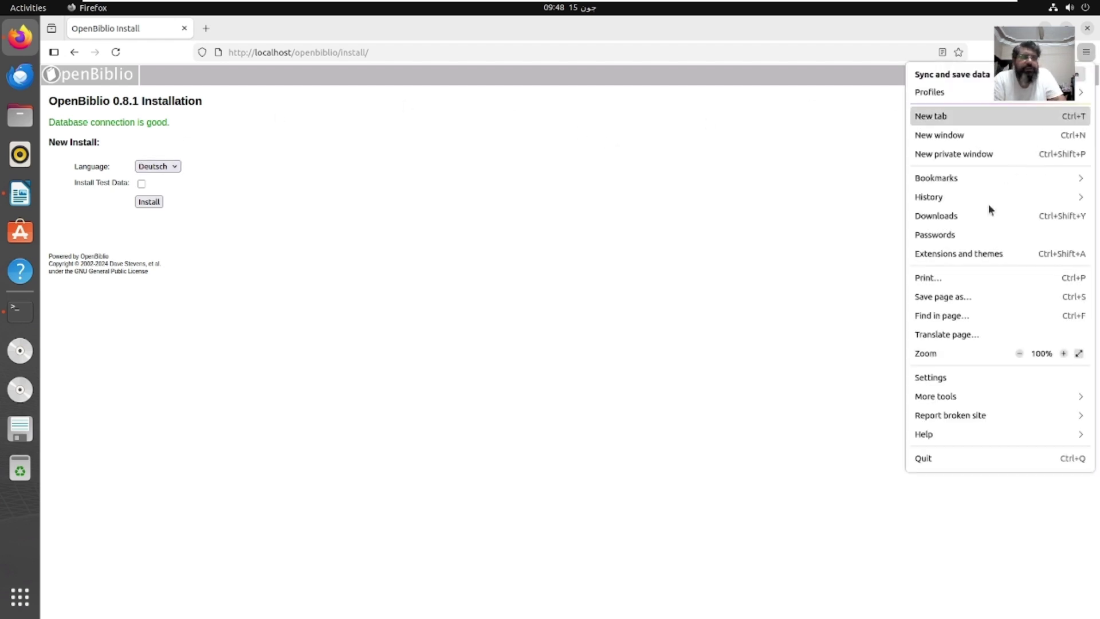
click(1065, 353)
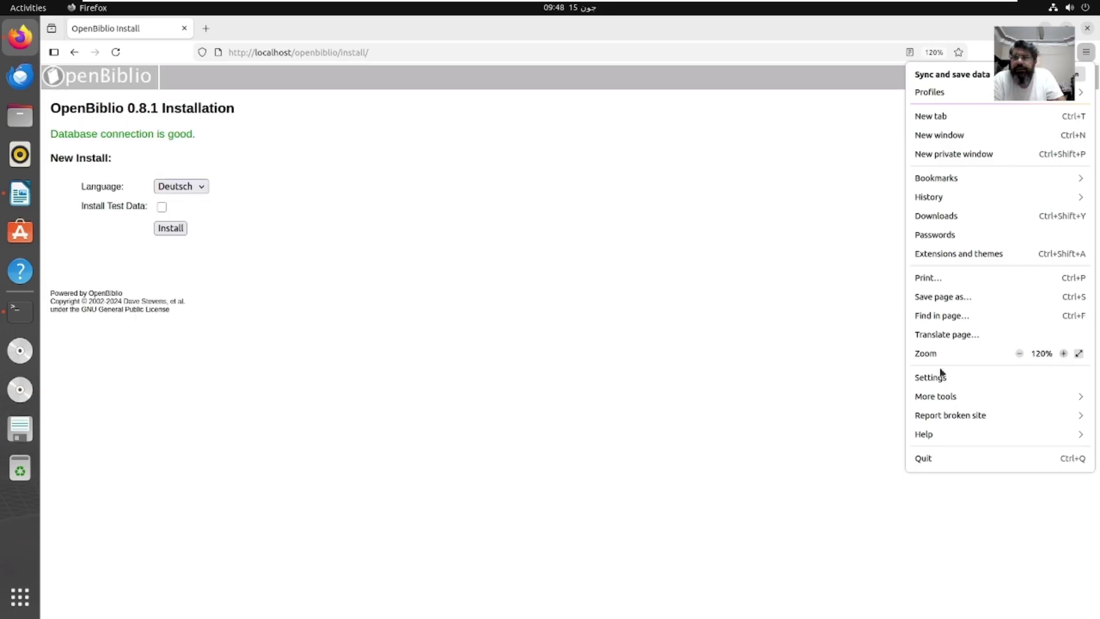
click(560, 323)
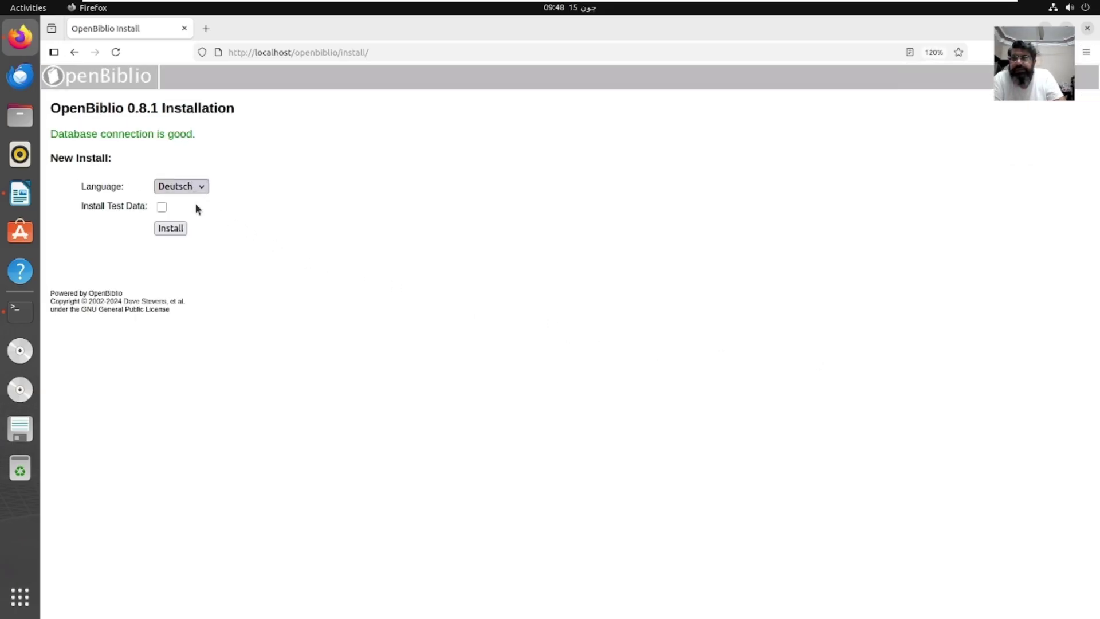
Step: Choose English, include test data, and start the installation
click(198, 188)
click(184, 218)
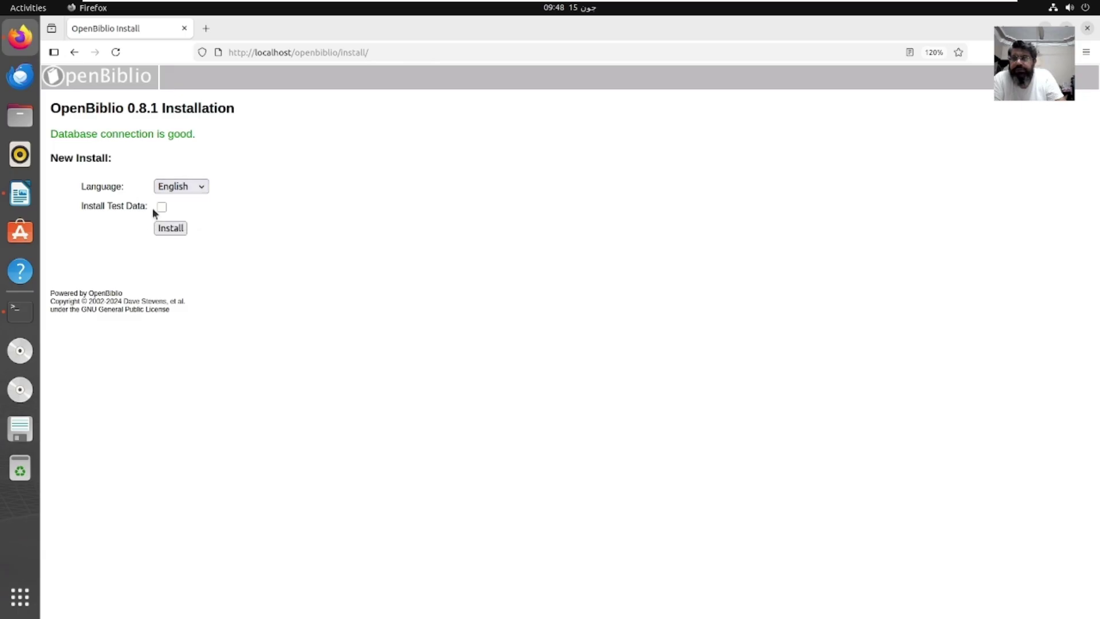
click(162, 208)
click(176, 229)
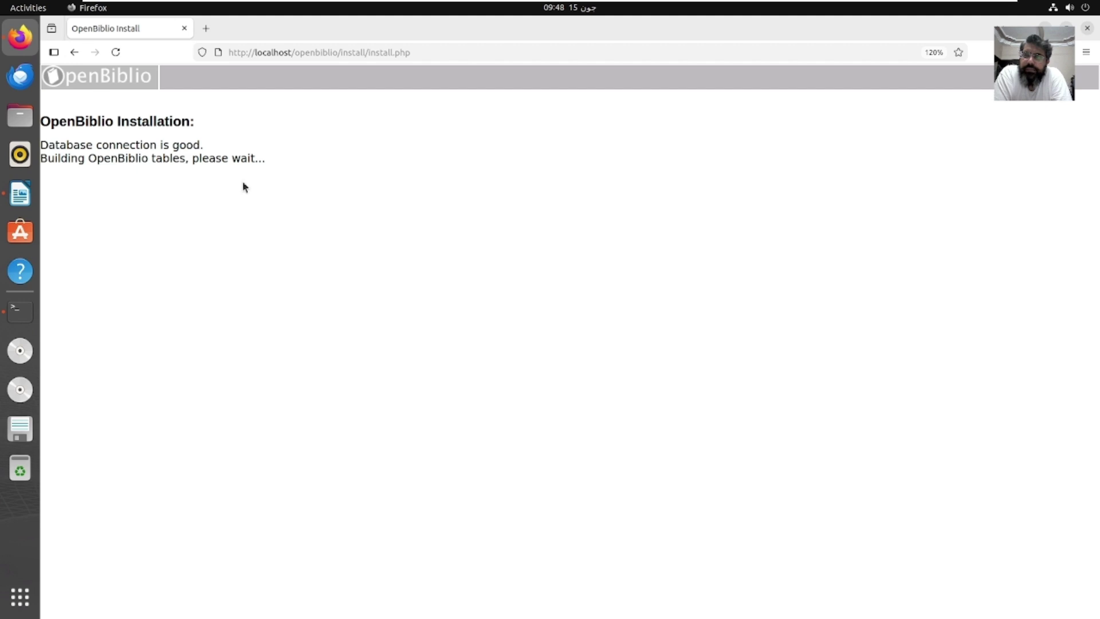
Step: Cancel resending the stalled installer page and load localhost/openbiblio/ in a new tab
click(120, 56)
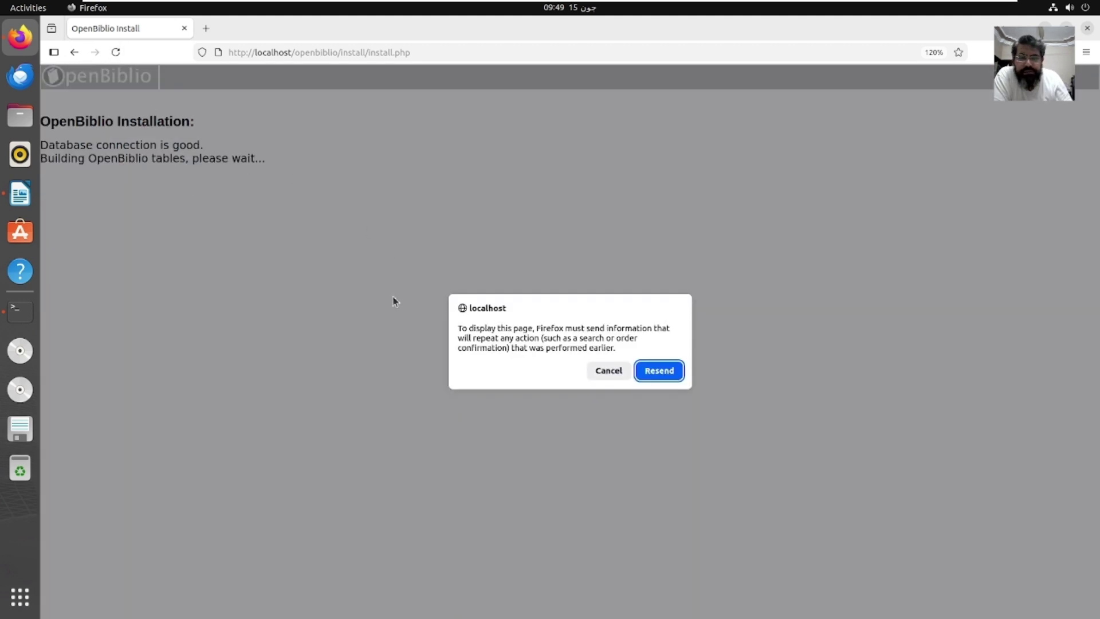
click(607, 370)
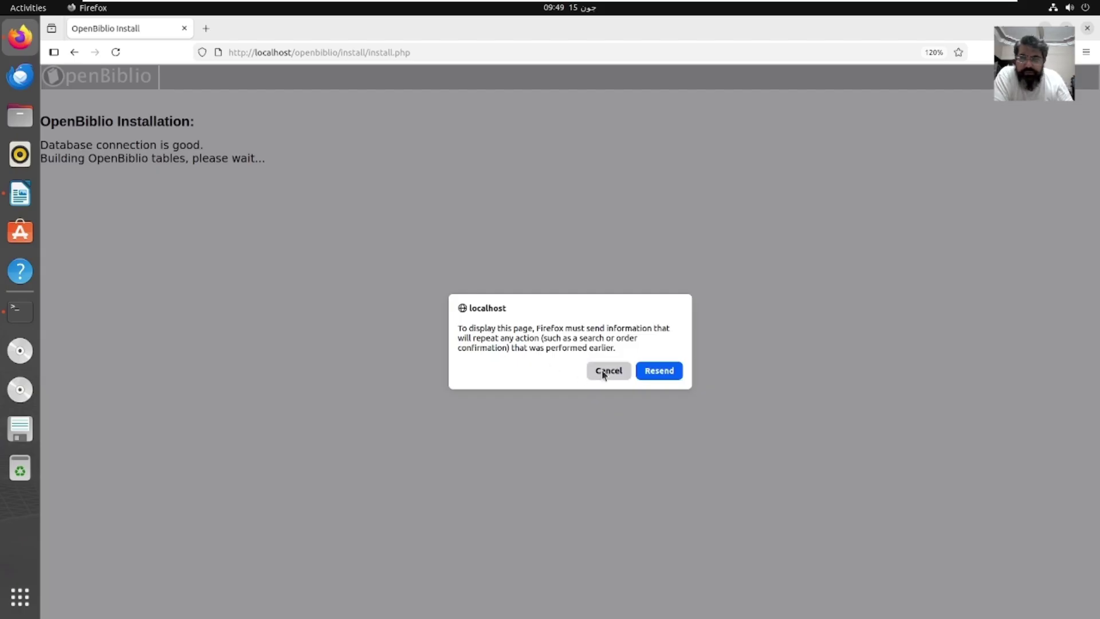
click(209, 31)
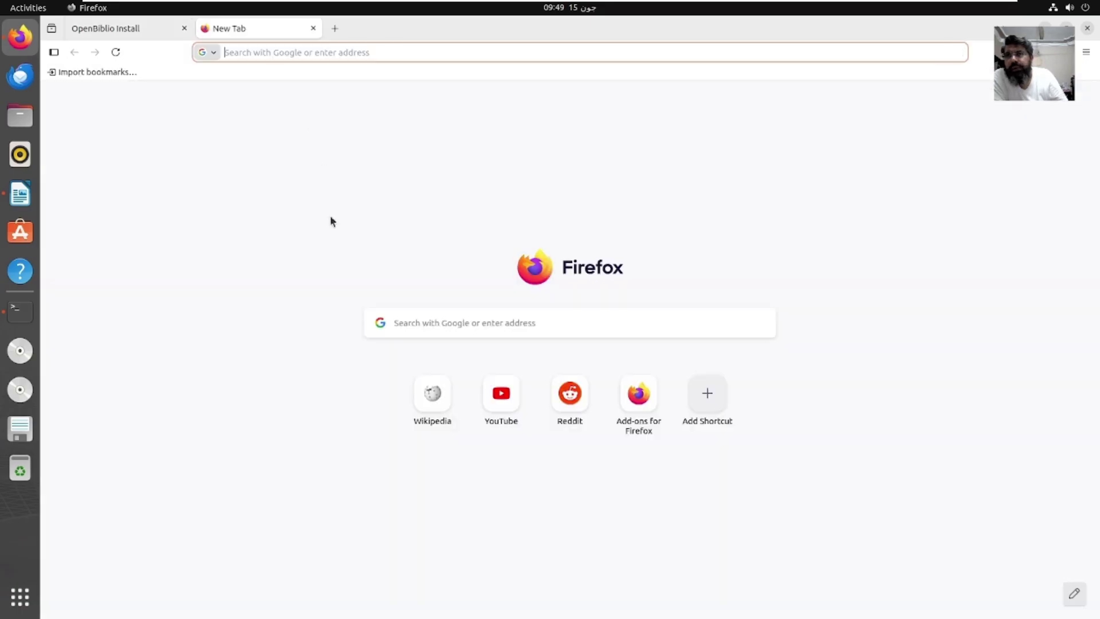
text(lo)
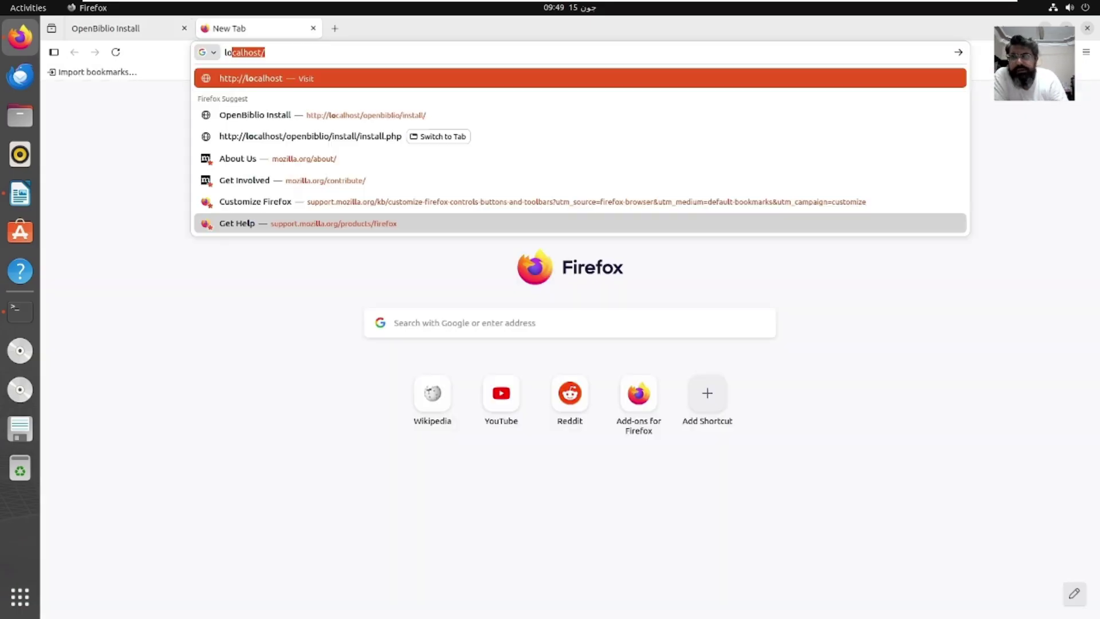
key(Right)
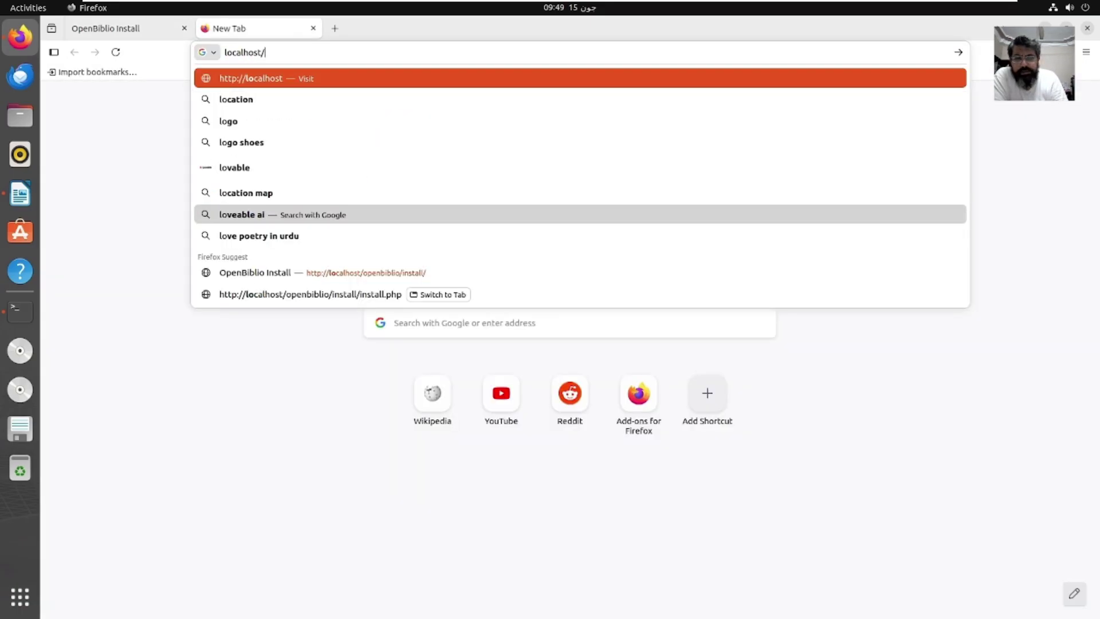
text(openbiblio/)
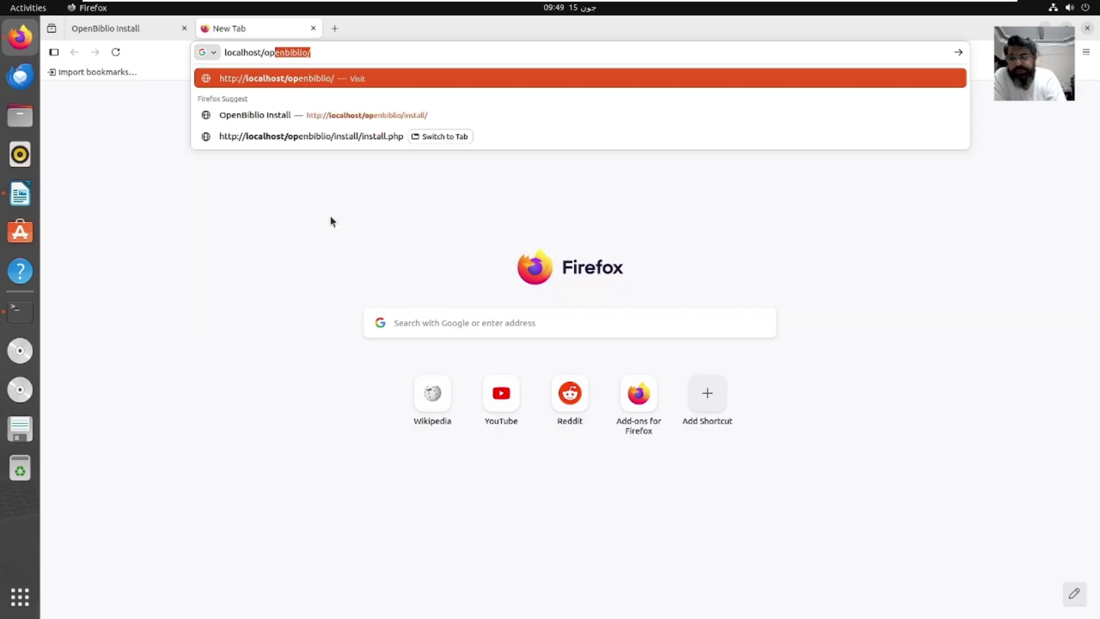
key(Return)
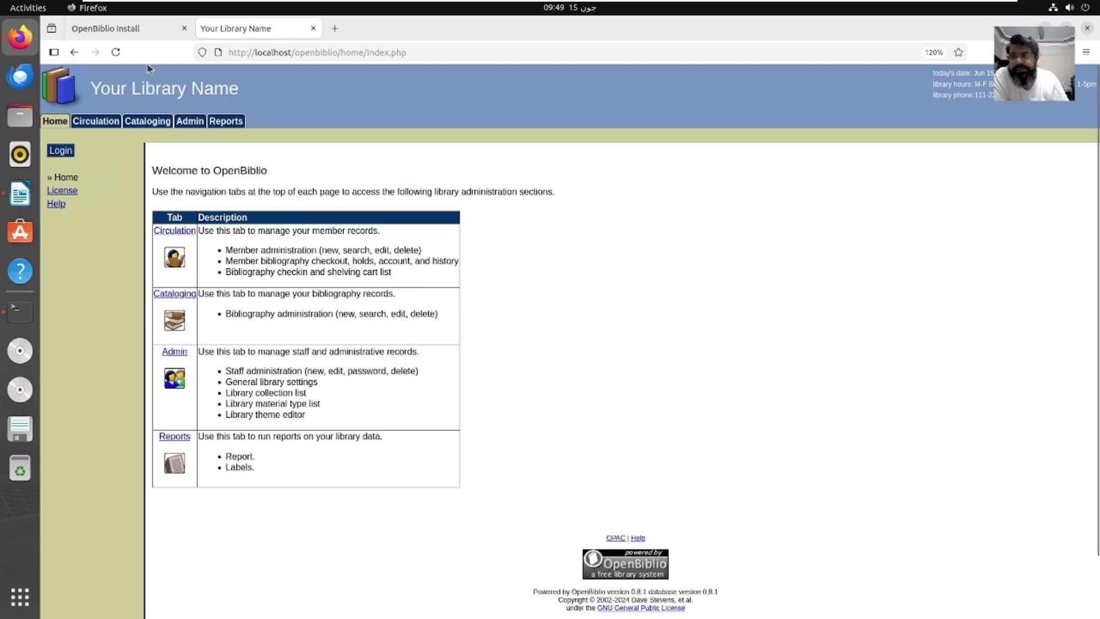
click(141, 27)
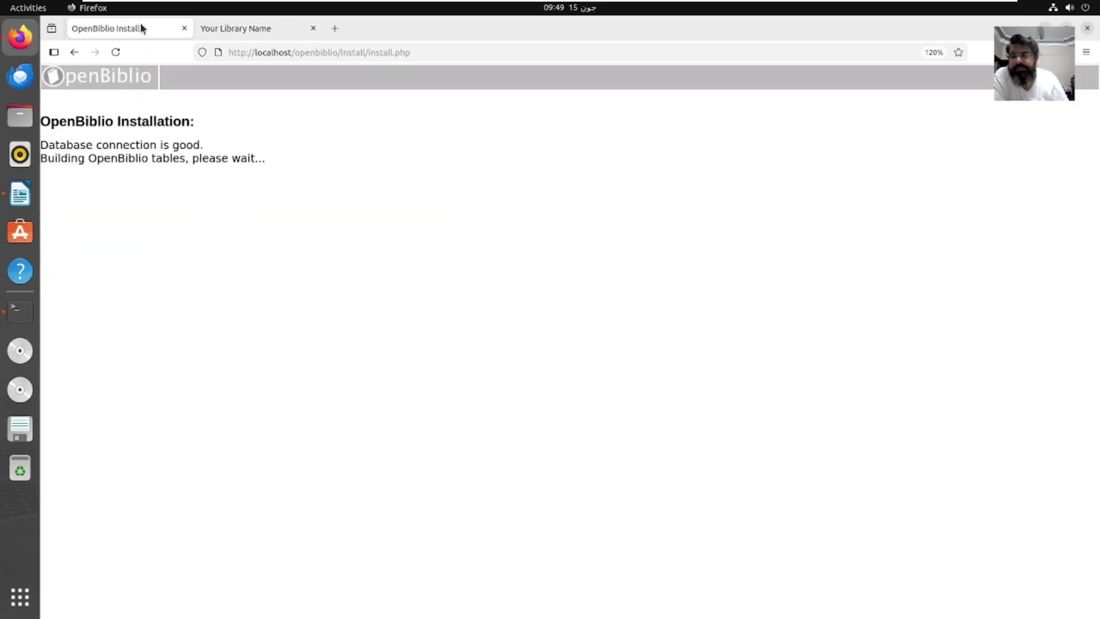
click(286, 33)
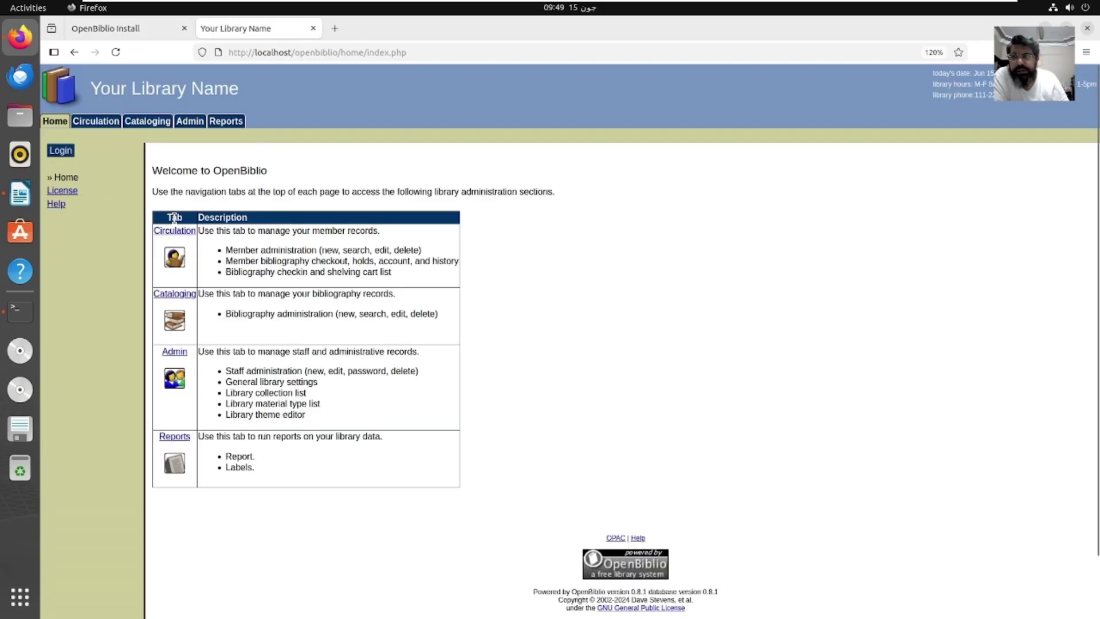
Step: Try signing in as staff user admin and decline saving the password
click(62, 151)
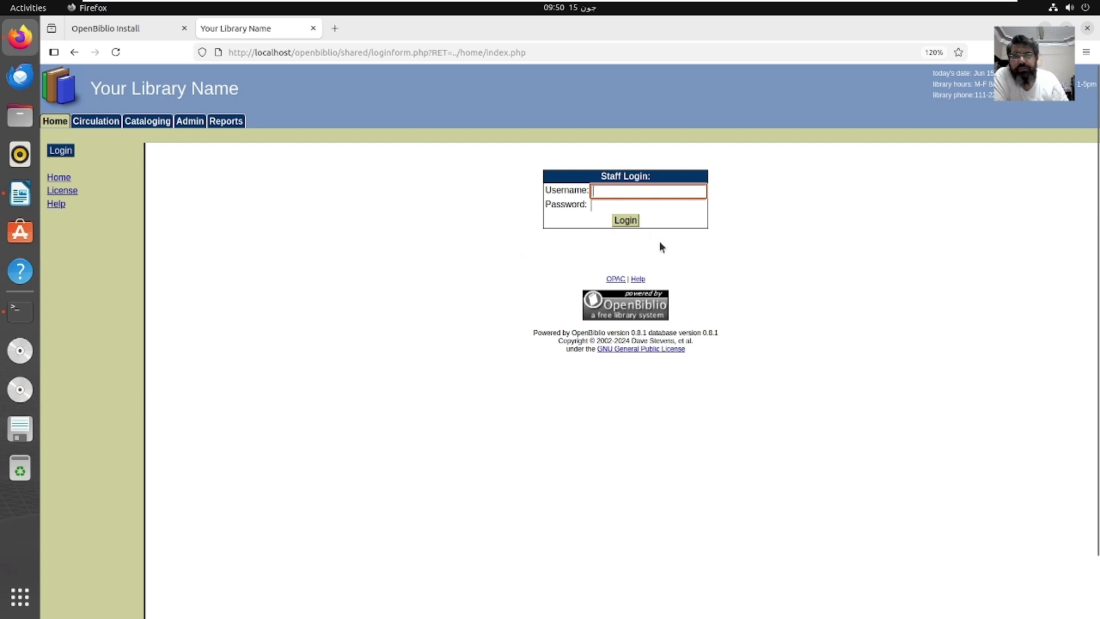
text(admin)
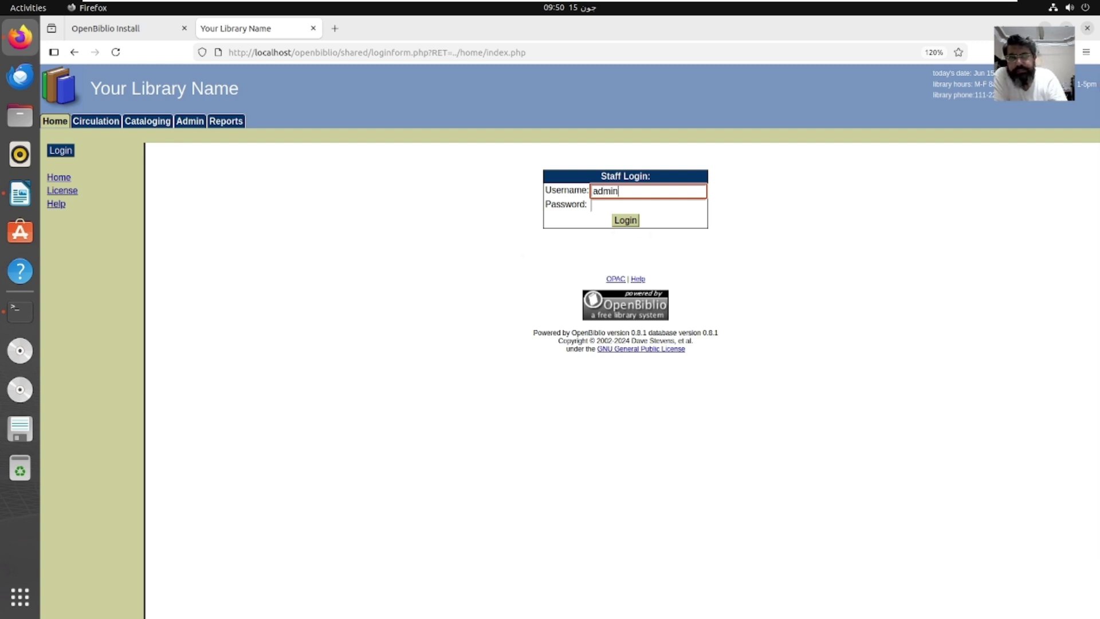
click(648, 205)
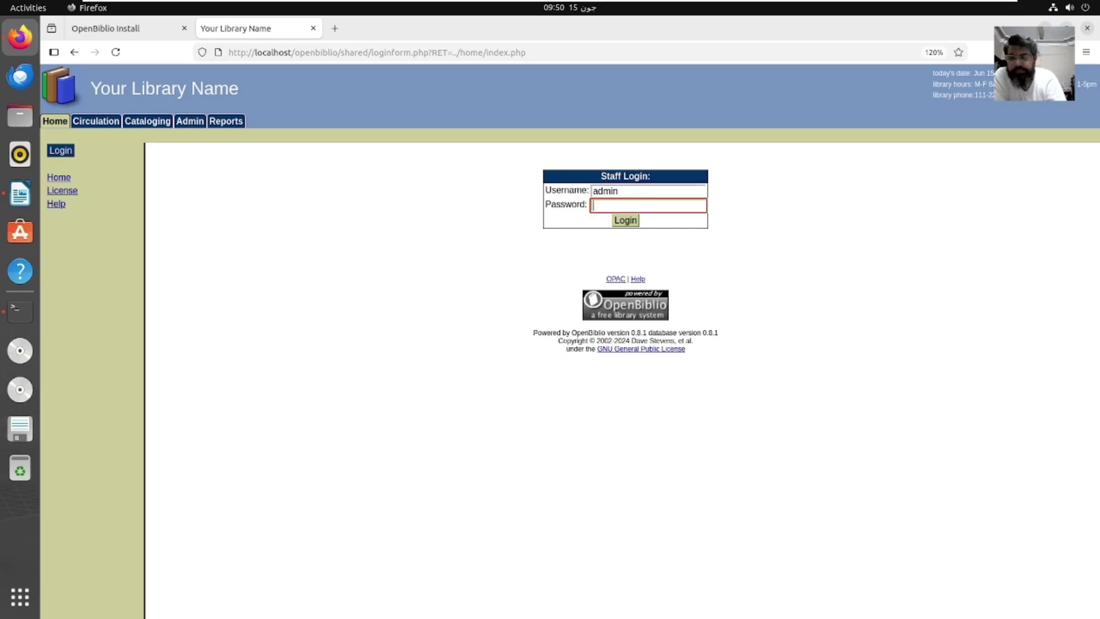
text(a)
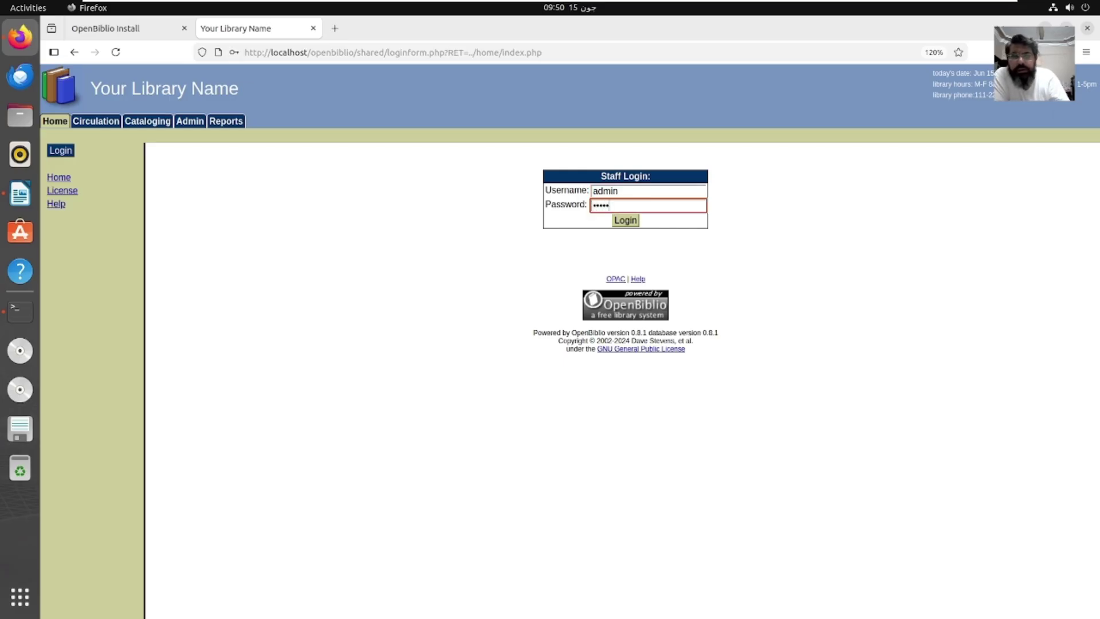
click(634, 224)
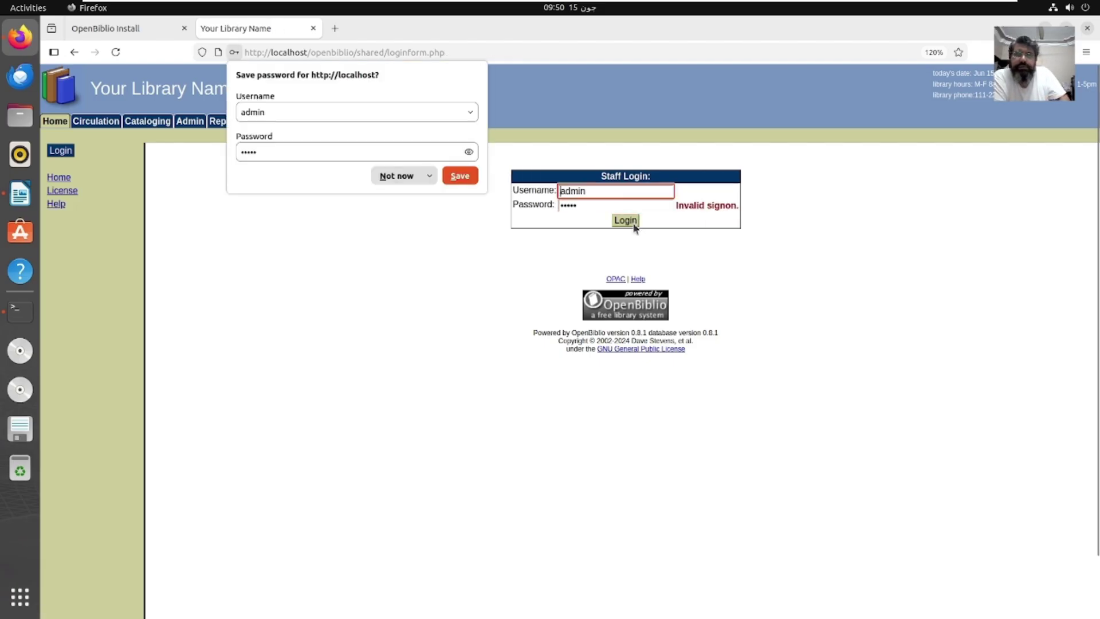
click(404, 183)
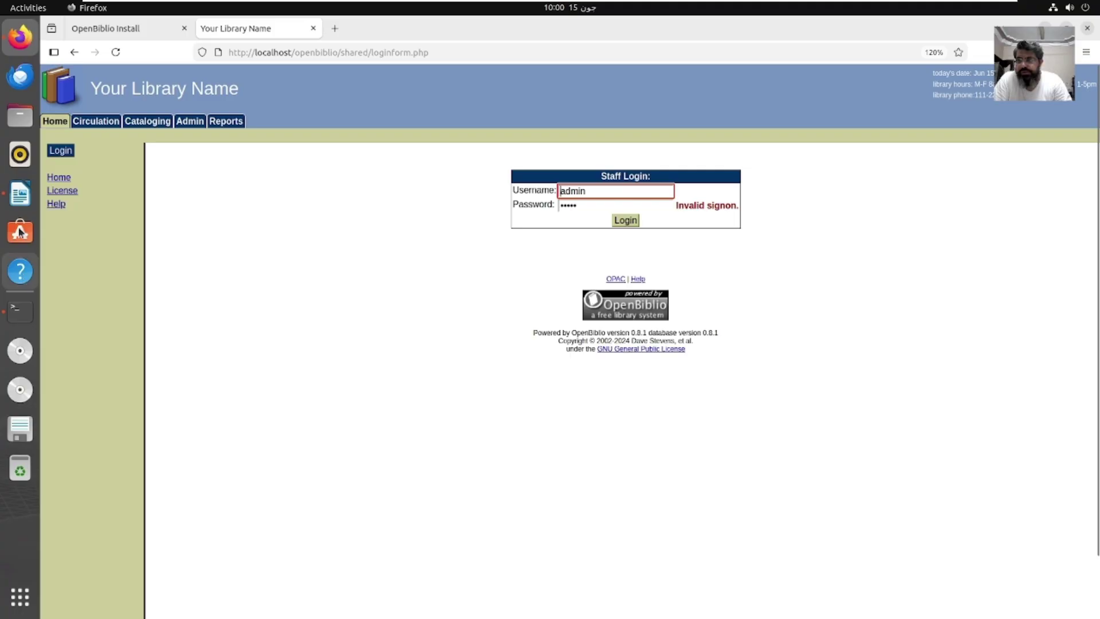
Step: Scroll the Writer guide down to the MySQL admin-password section, then go back to Terminal
click(20, 194)
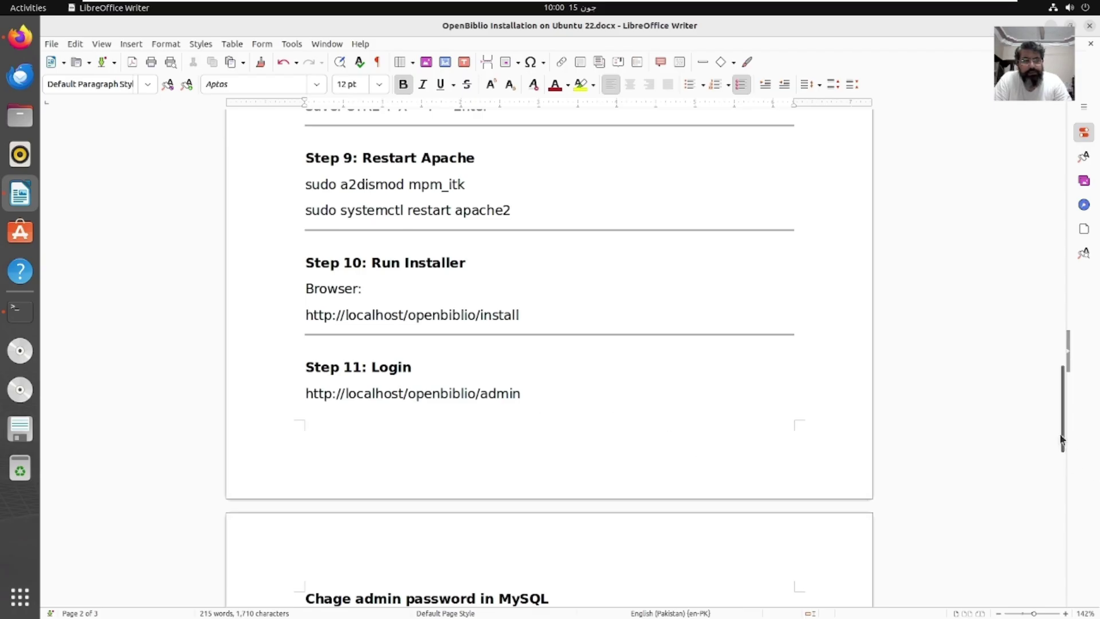
drag(1061, 440, 1064, 491)
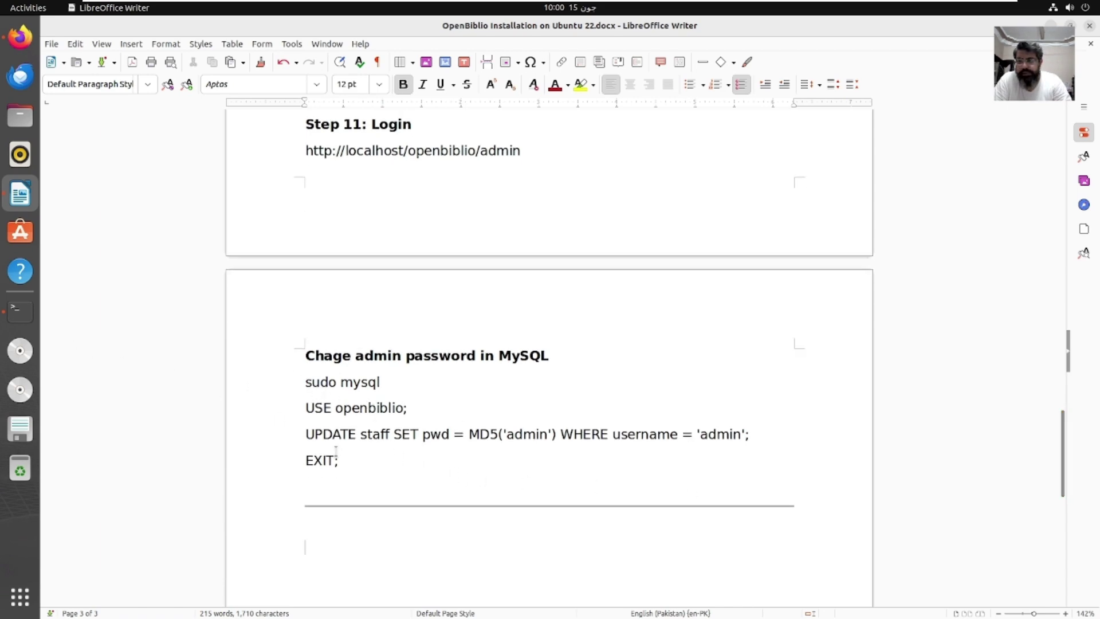
click(20, 311)
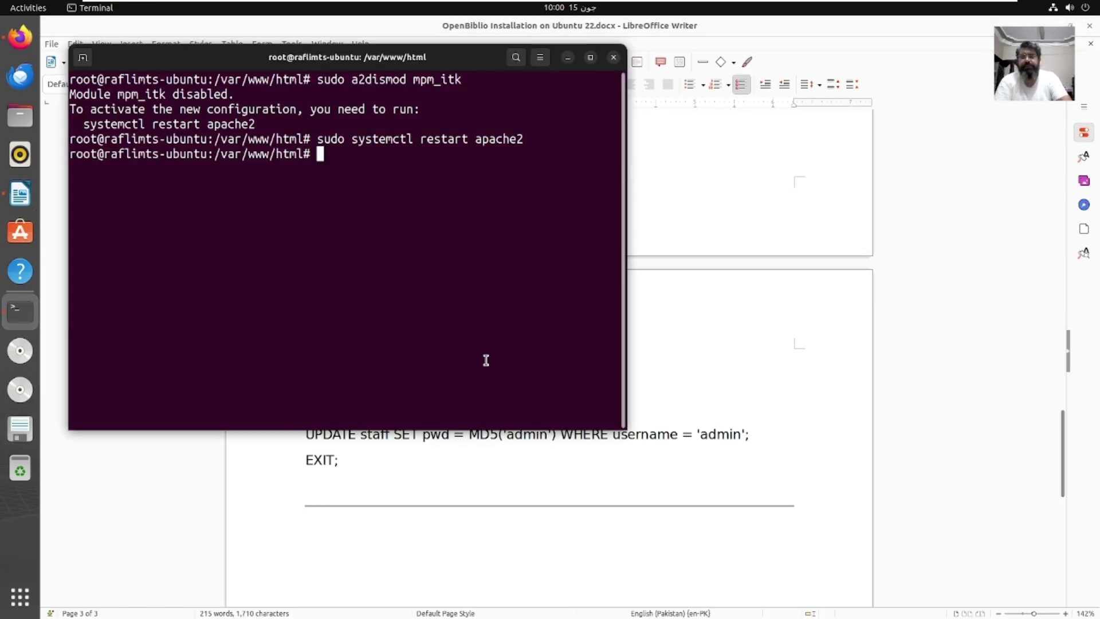
Step: Run sudo mysql to open the MySQL monitor, then bring the guide forward
text(my)
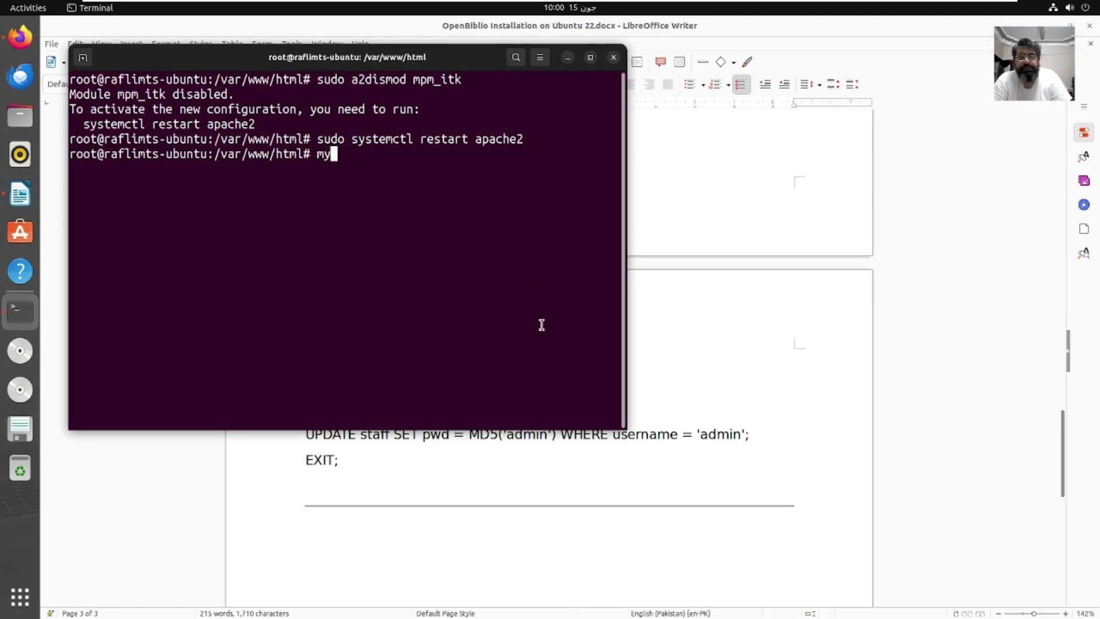
key(BackSpace)
key(BackSpace)
text(su)
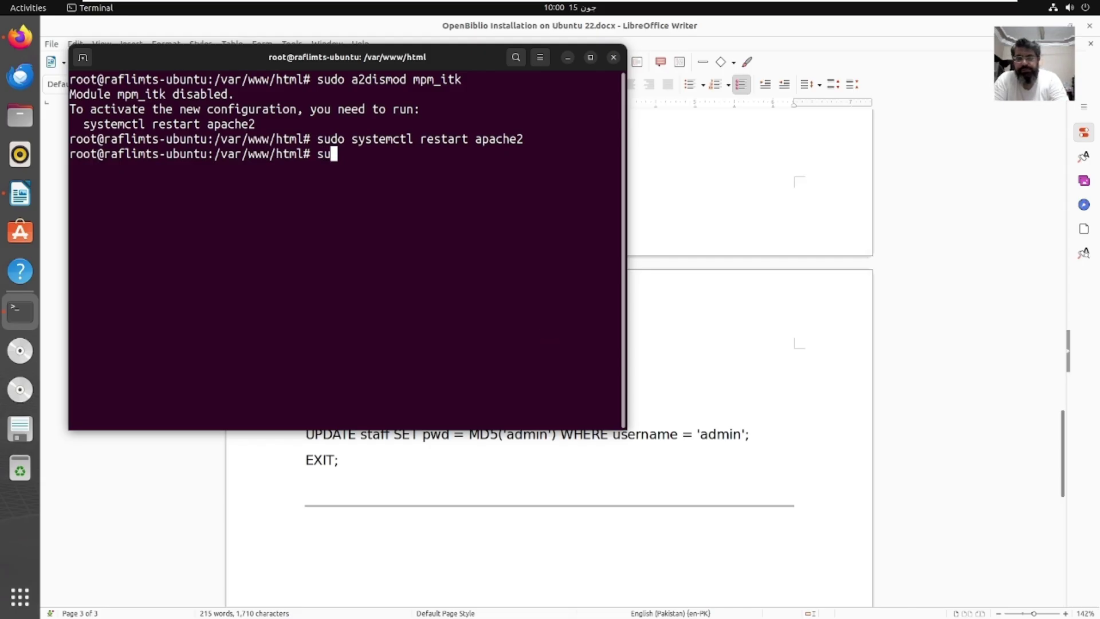
text(do mys)
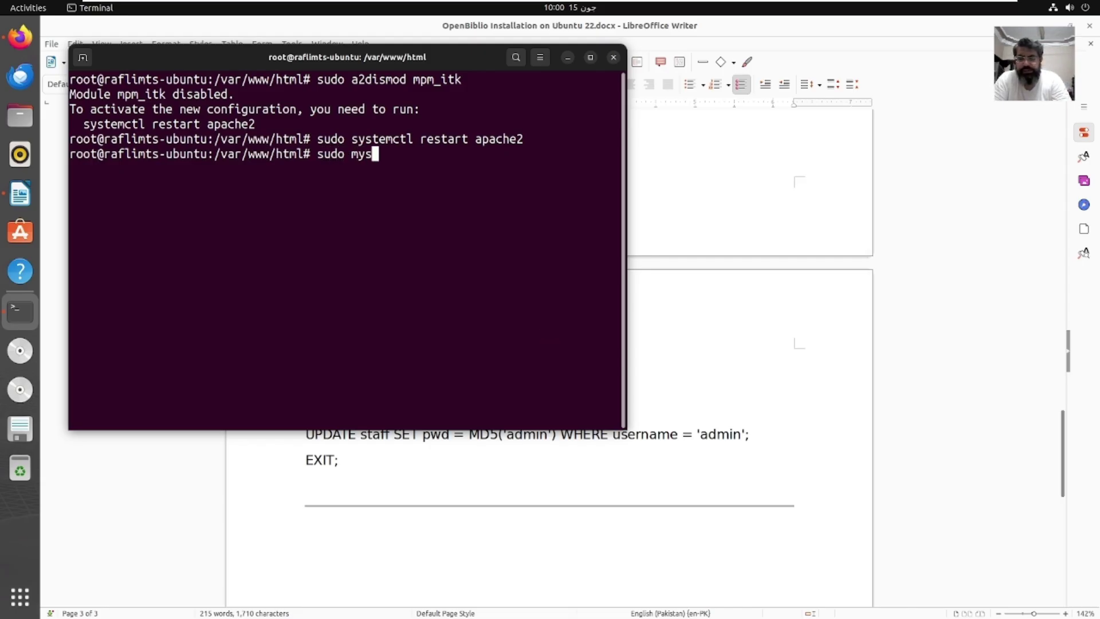
text(ql)
key(Return)
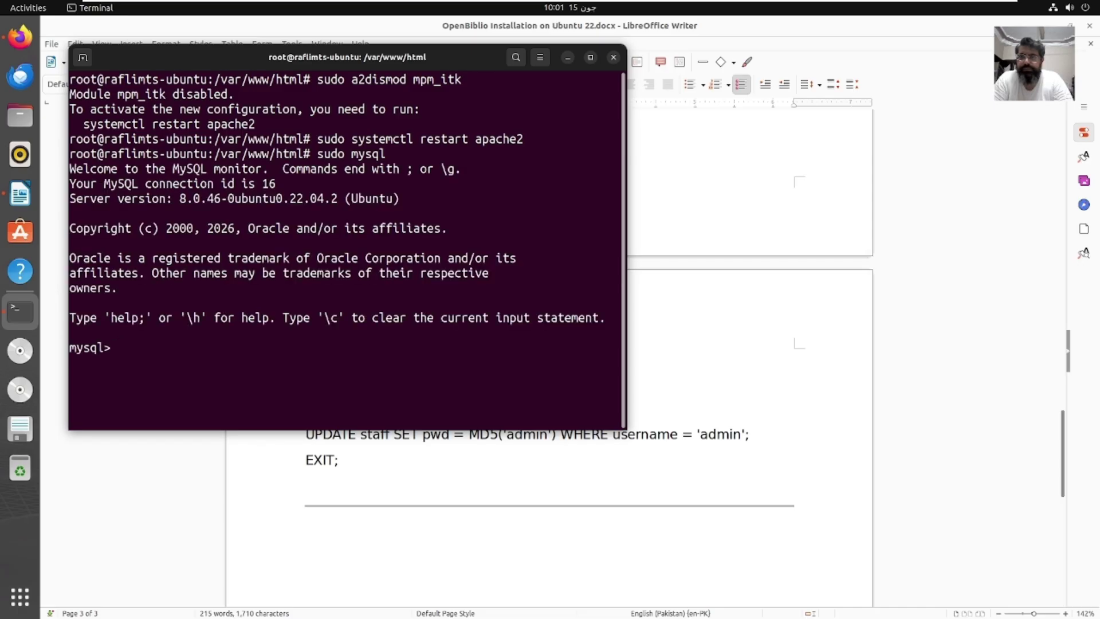
click(804, 460)
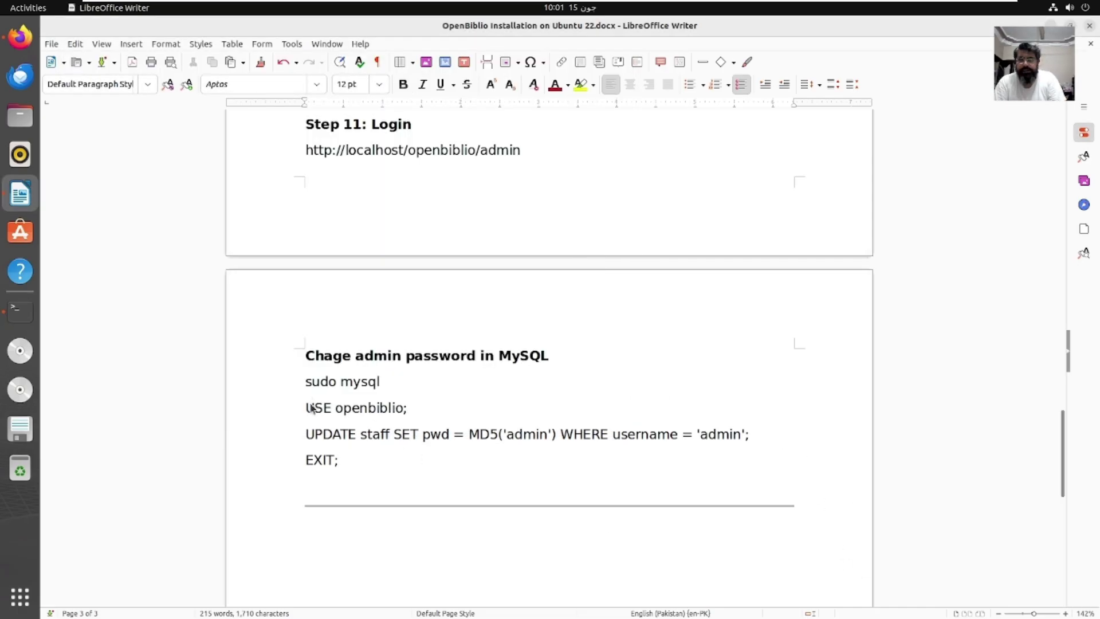
Step: Copy the USE openbiblio, UPDATE and EXIT lines and run them at the mysql prompt
drag(313, 408, 395, 408)
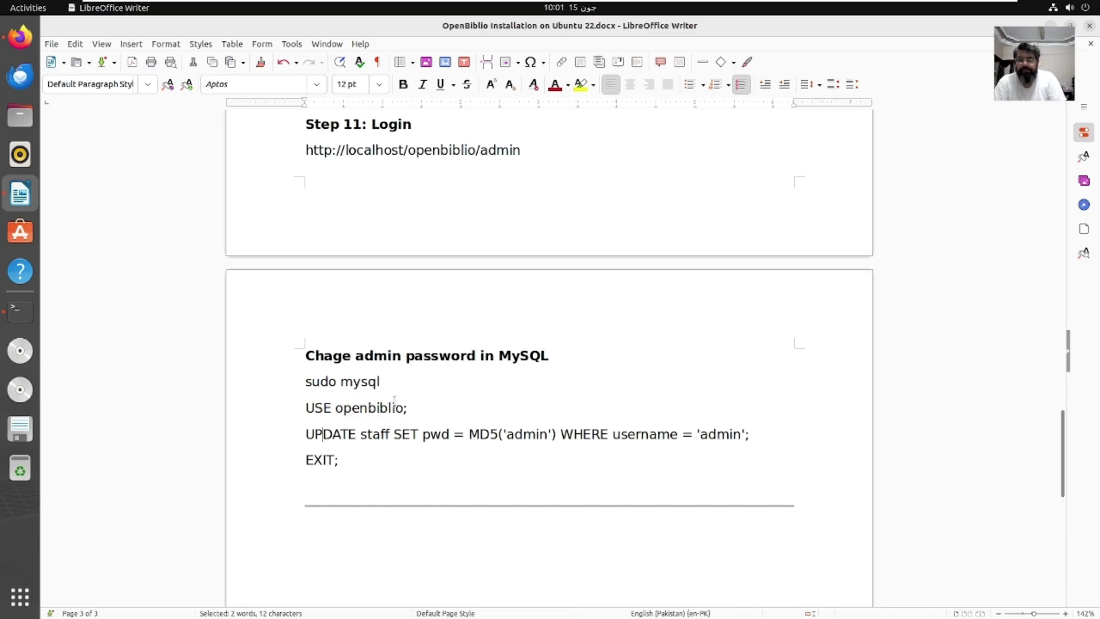
click(394, 400)
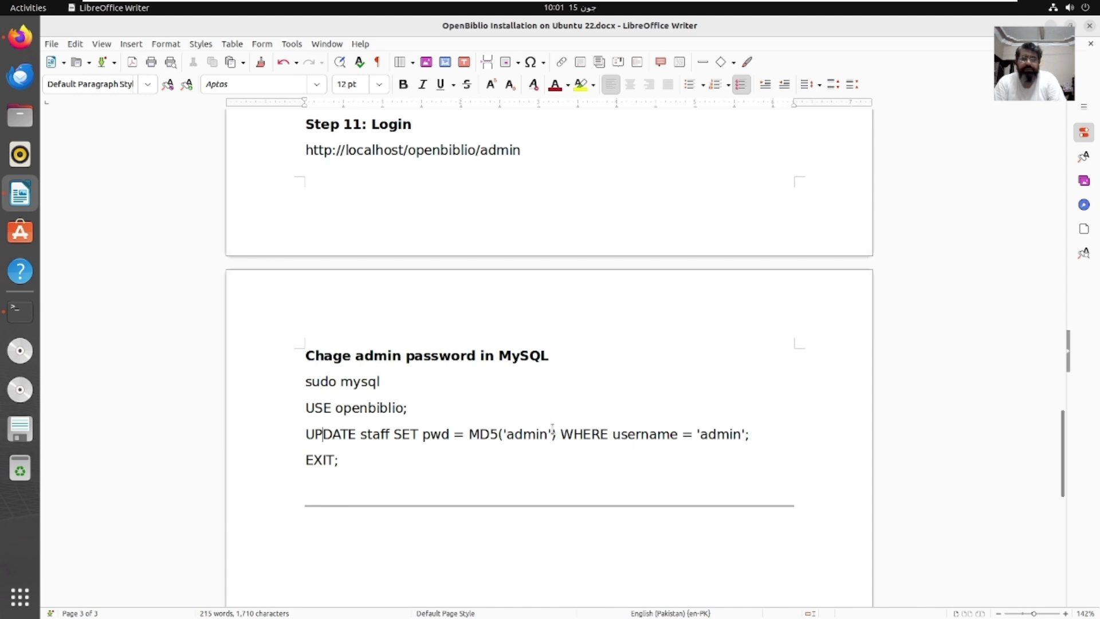
drag(296, 381, 353, 454)
click(297, 408)
right_click(337, 464)
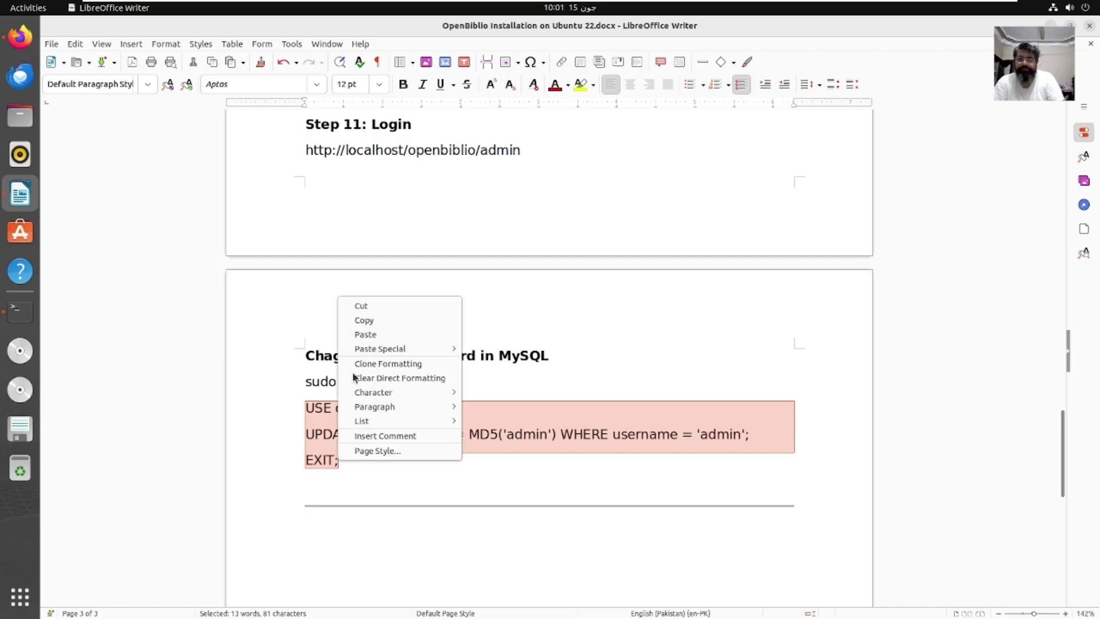
click(369, 321)
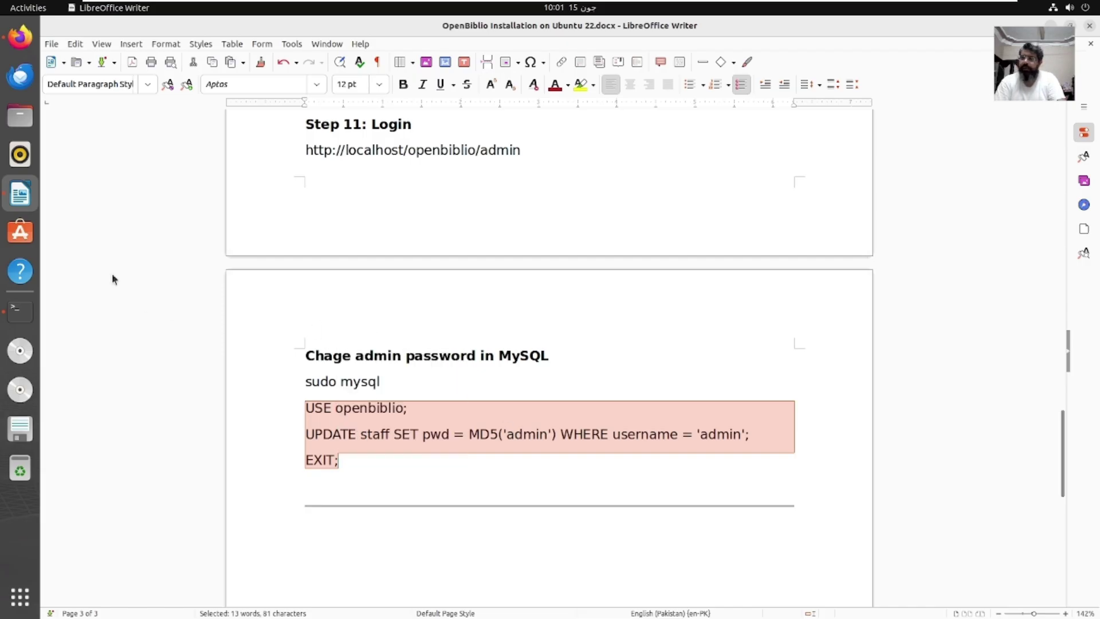
click(20, 311)
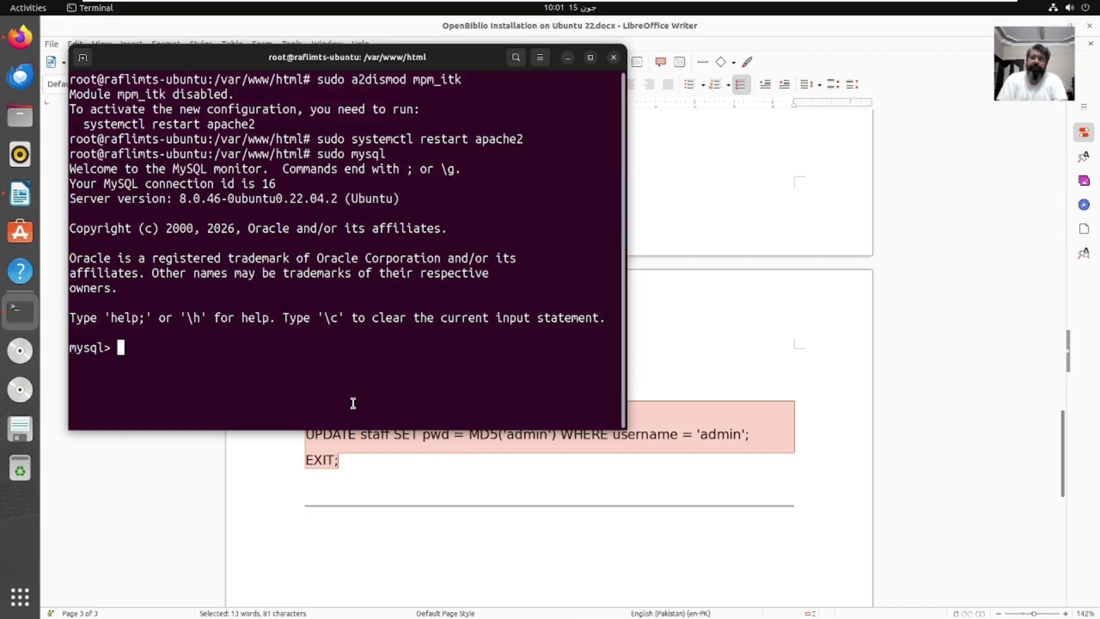
right_click(397, 406)
click(424, 446)
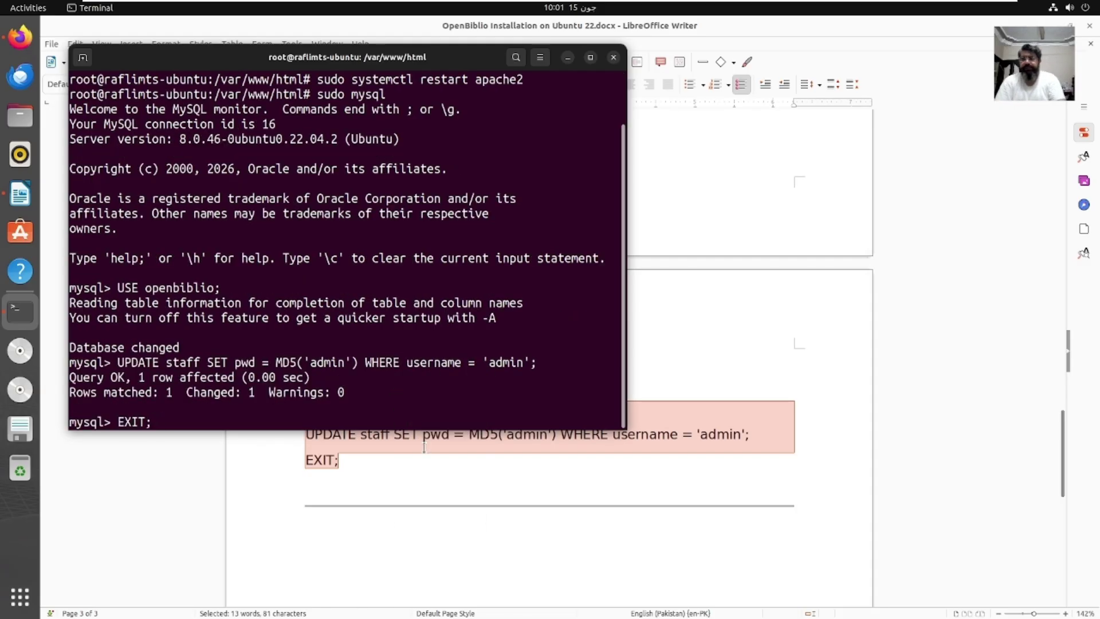
key(Return)
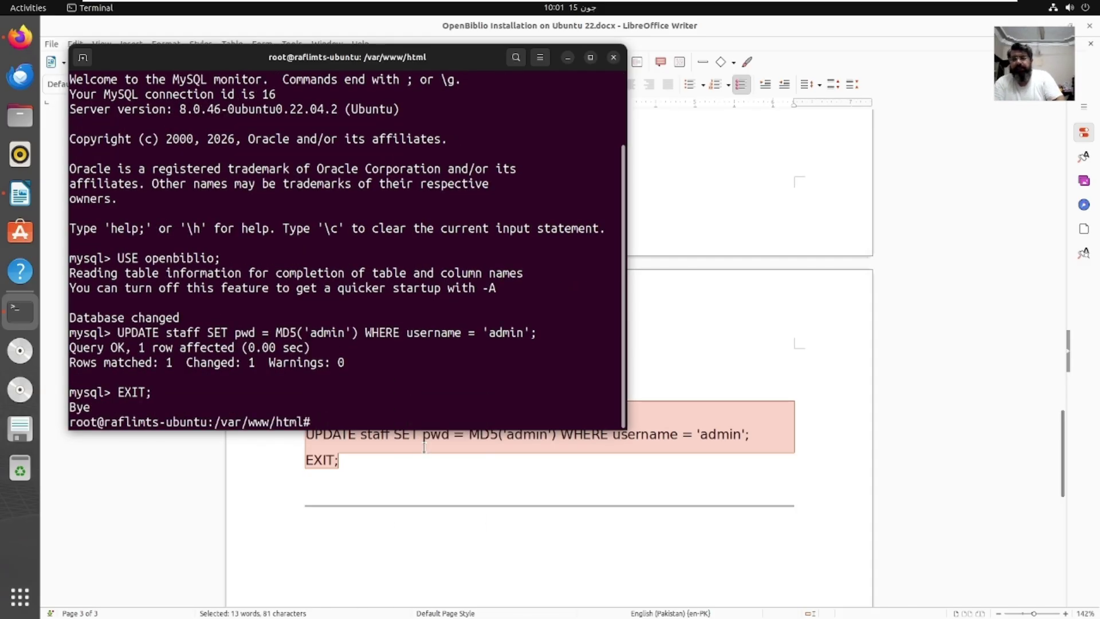
Step: Scroll the guide back to the Common Fixes section
click(1041, 411)
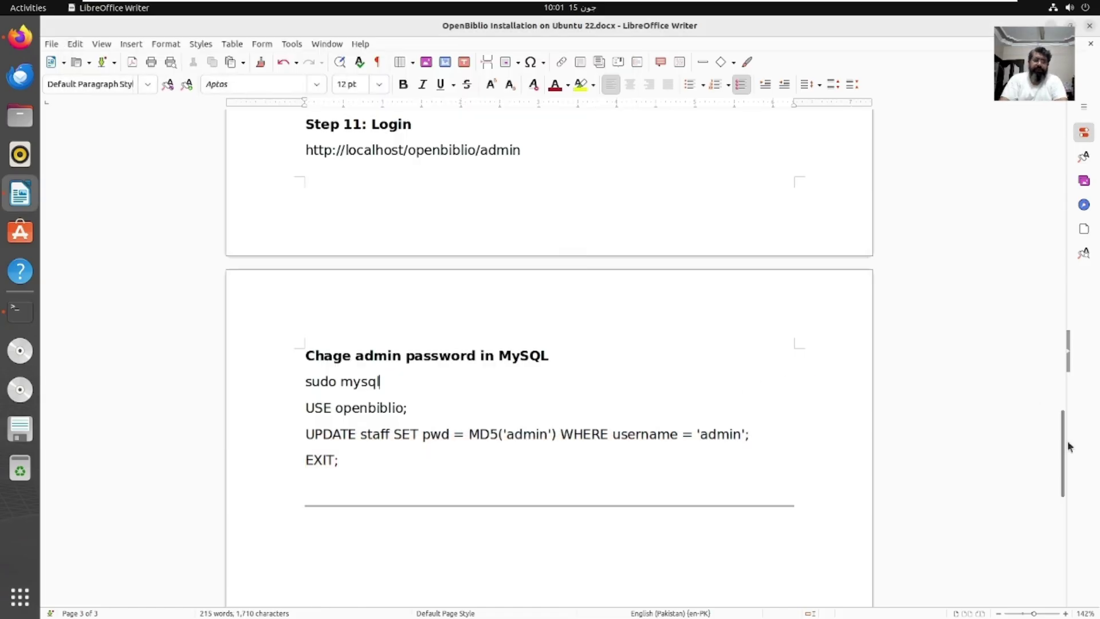
click(1059, 507)
scroll(1067, 483, up, 1)
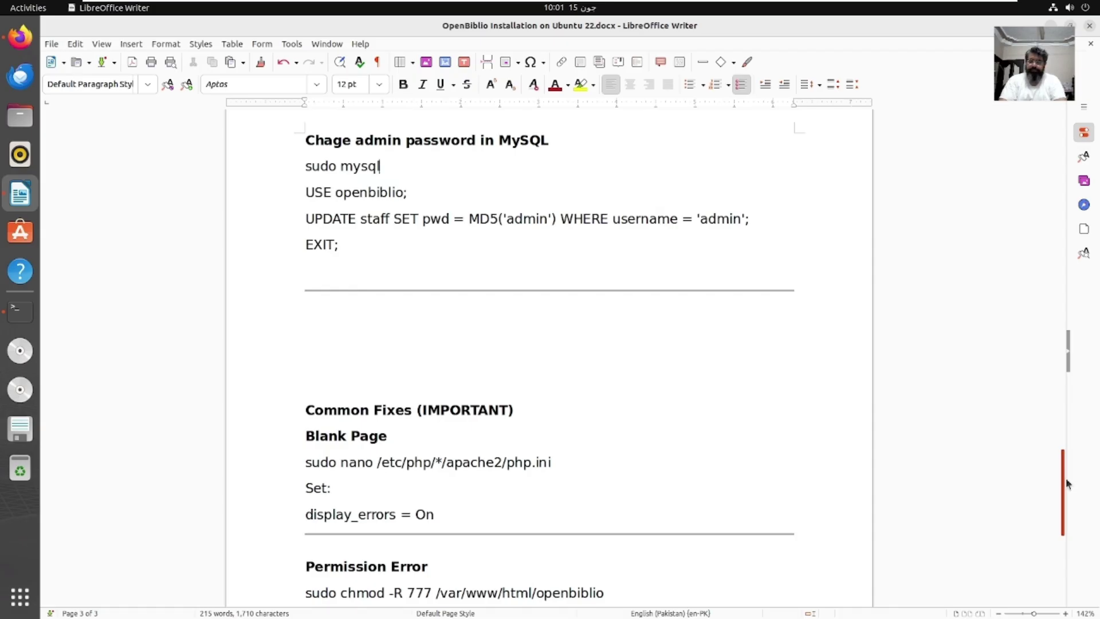
scroll(1066, 483, up, 1)
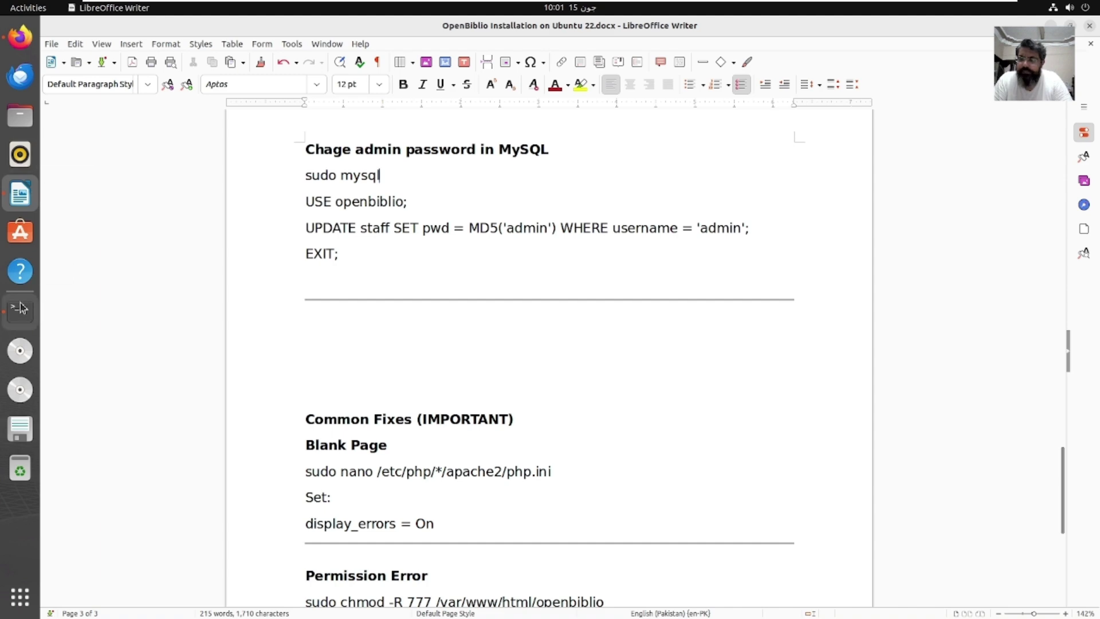
Step: Reload the login page and sign in as admin with the reset password, declining to save it
click(20, 36)
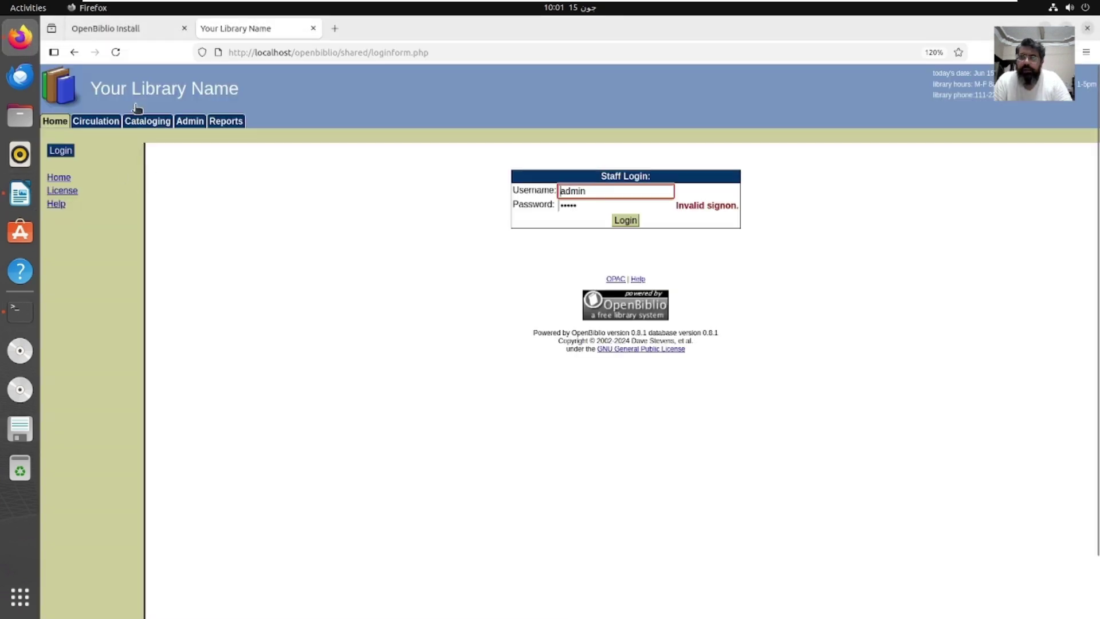
click(116, 52)
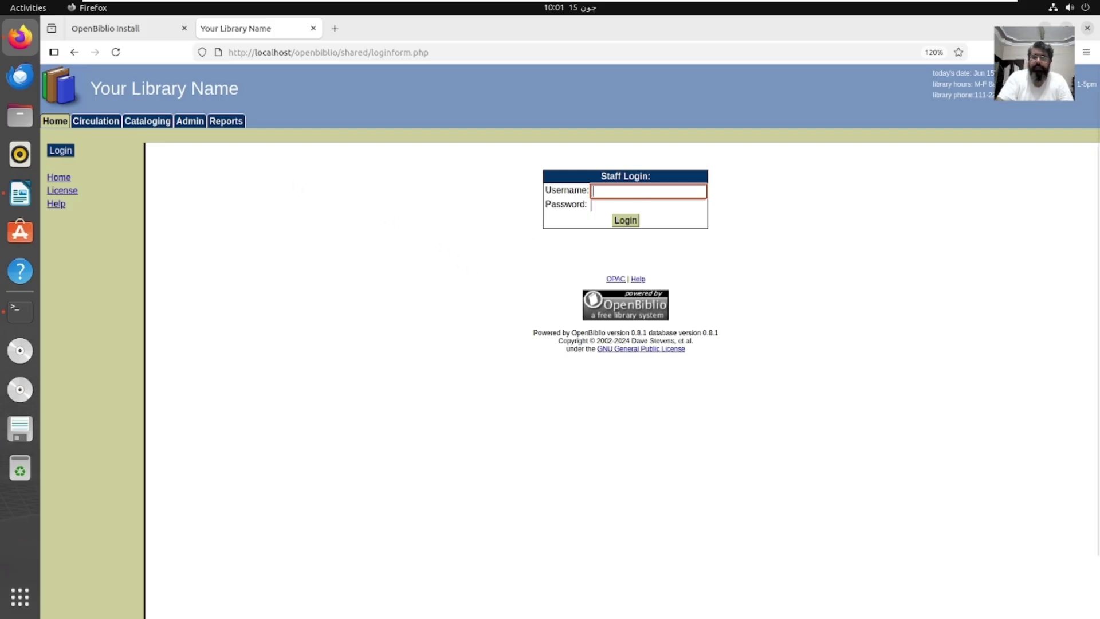
text(admin)
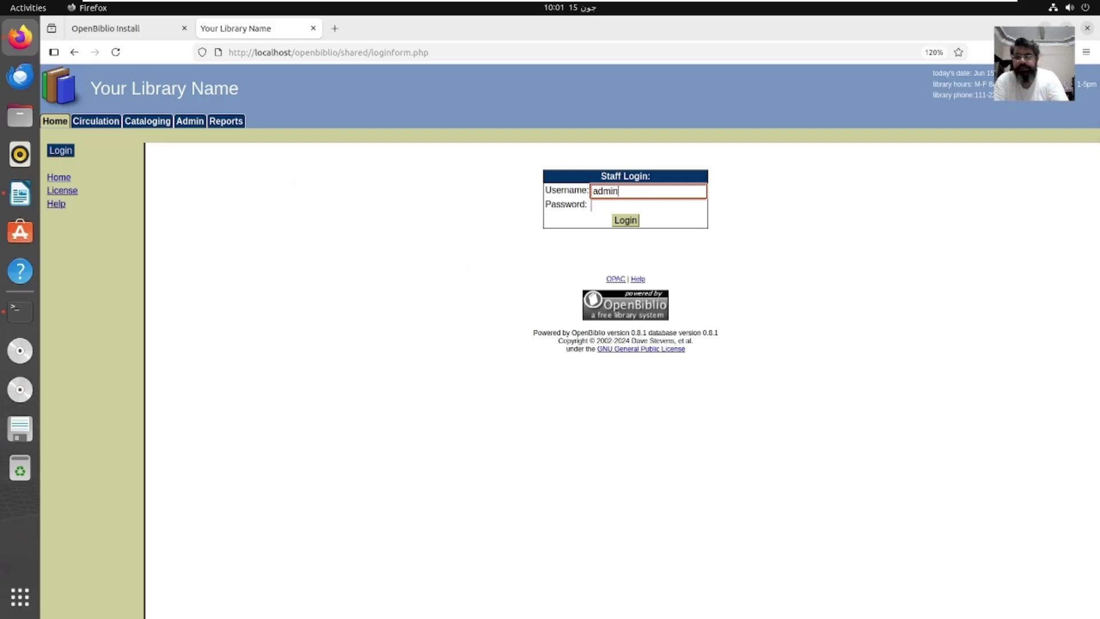
key(Tab)
text(a)
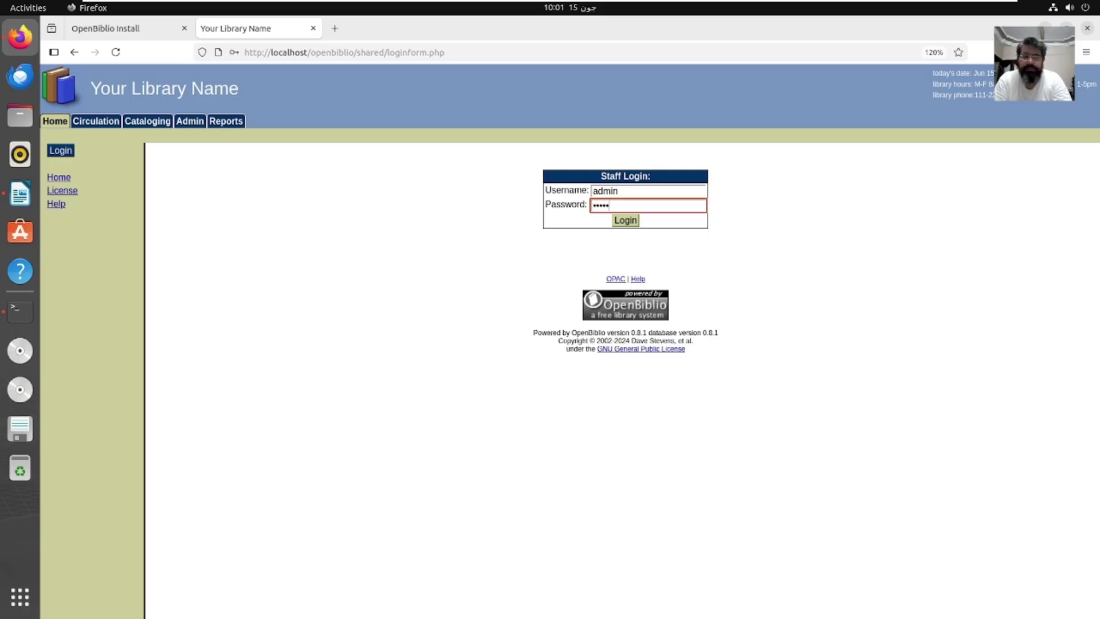
key(Return)
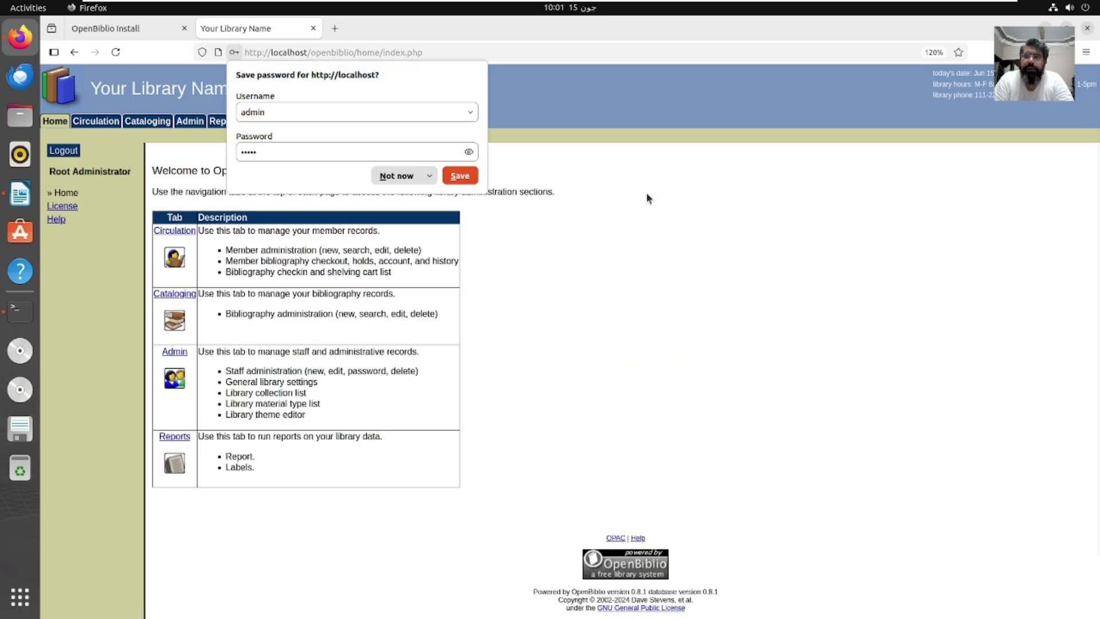
click(395, 176)
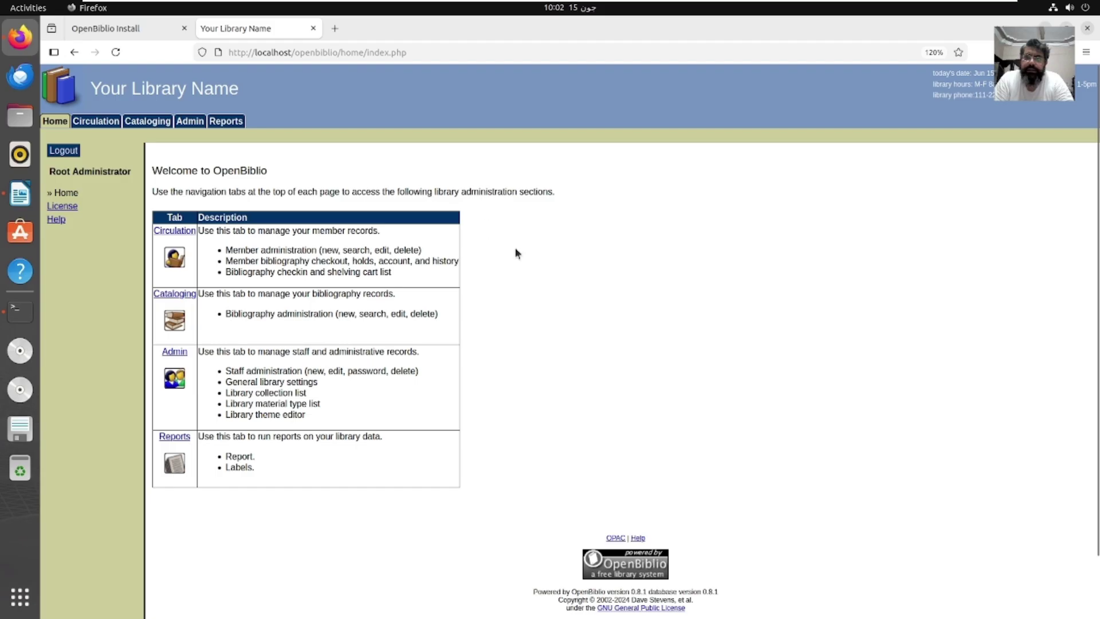
click(1086, 53)
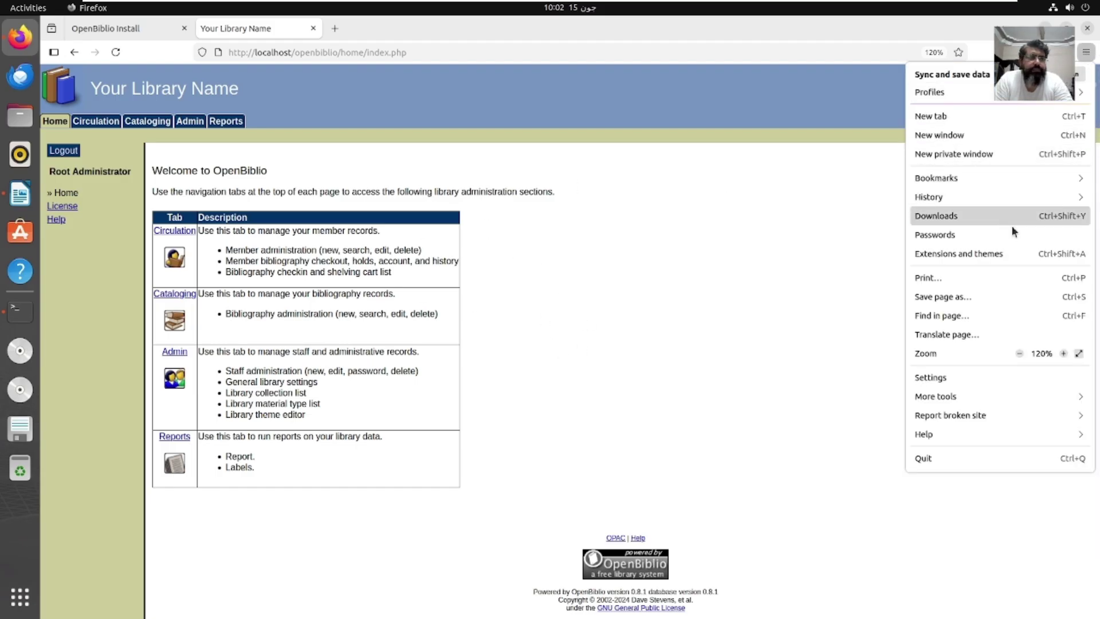
Step: Zoom the welcome page in twice to 150% and dismiss the browser menu
click(1064, 354)
click(1063, 354)
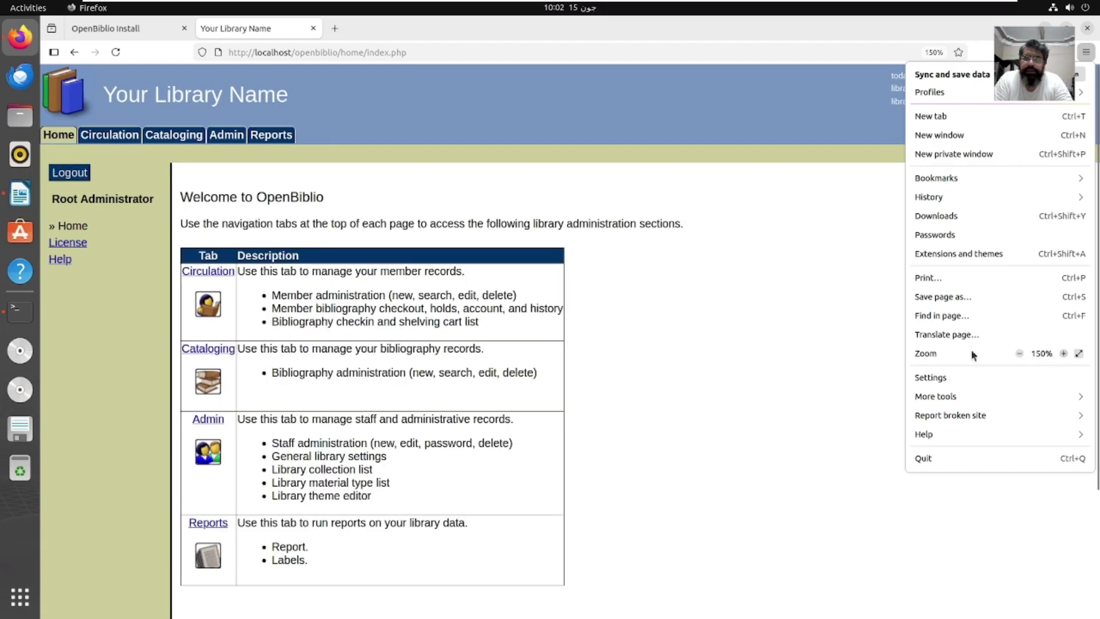
click(806, 319)
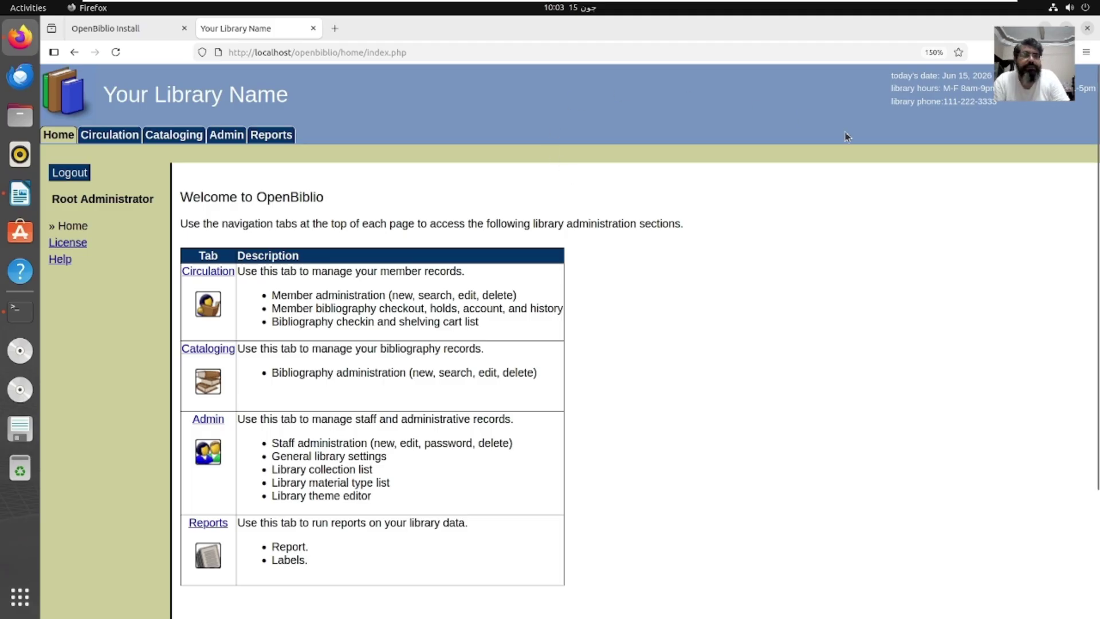
Step: Switch from the installation document back to the MySQL terminal and minimize it
key(alt+Tab)
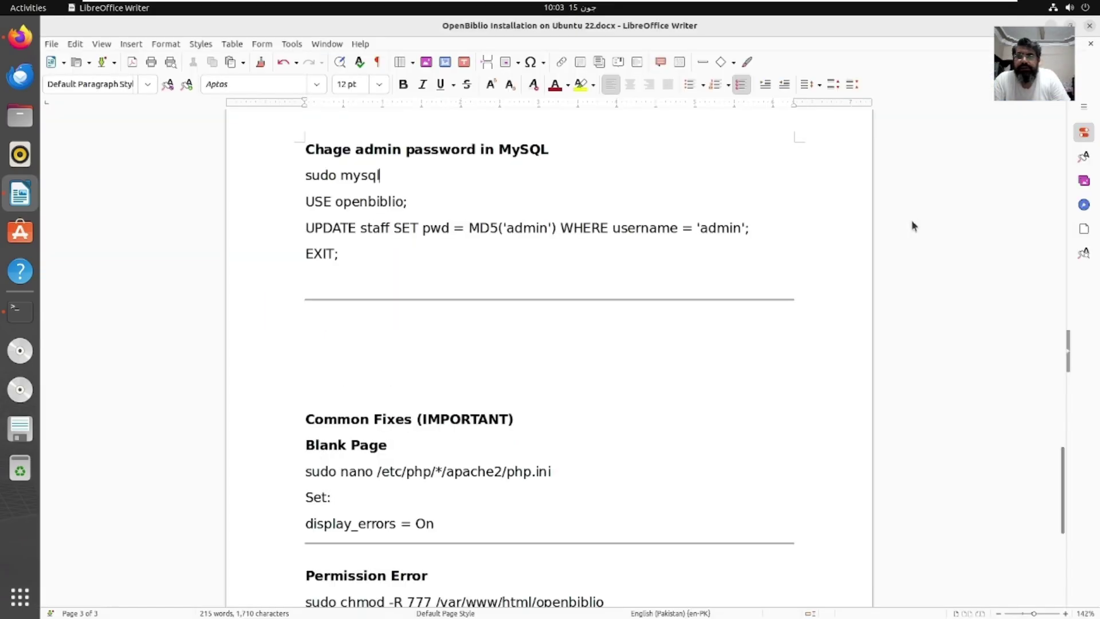
key(alt+Tab)
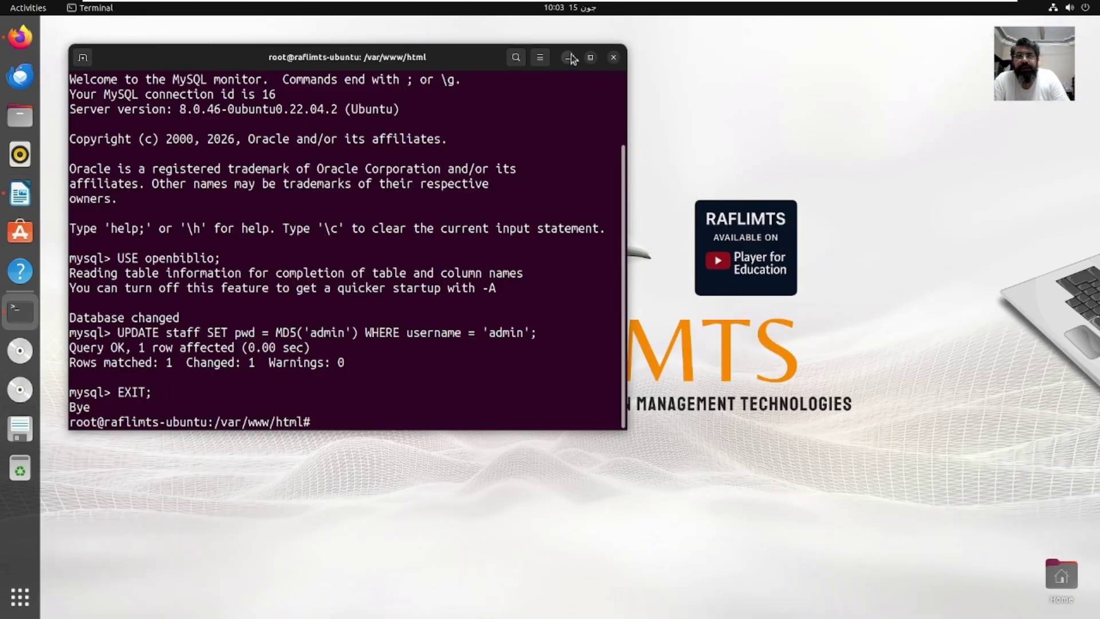
click(568, 58)
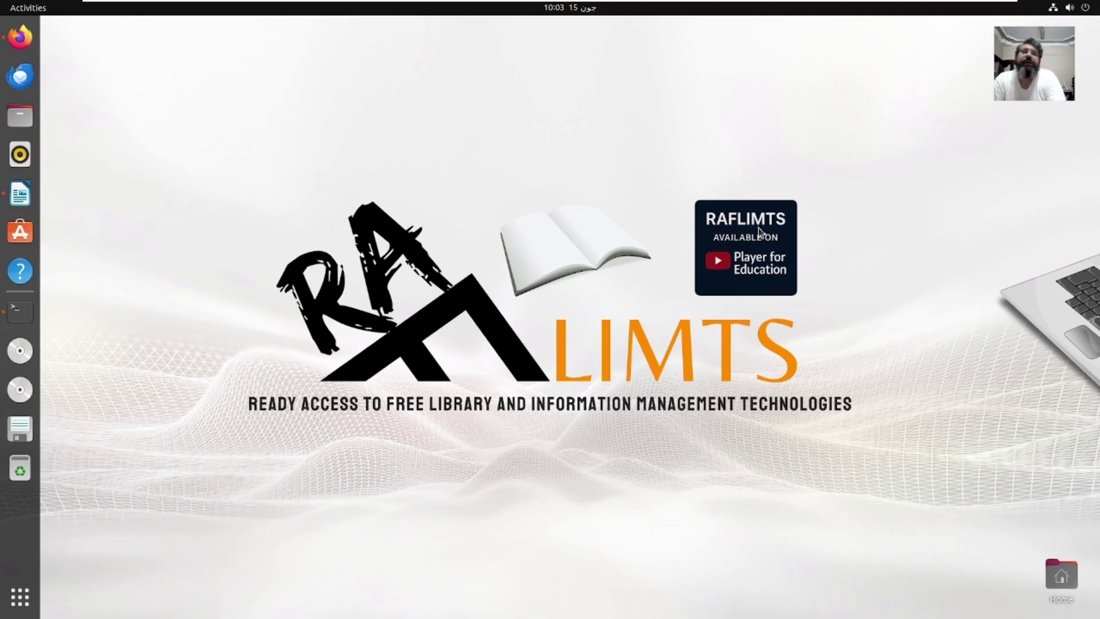